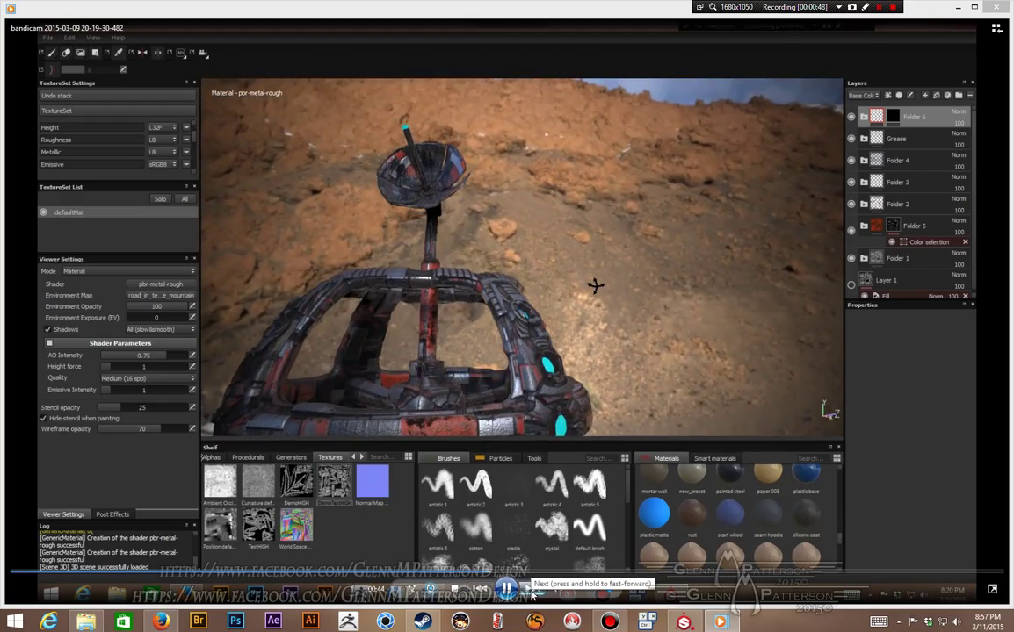
Close the video player and dismiss the Substance Painter version information.
{"action": "left_click", "coordinate": [530, 589]}
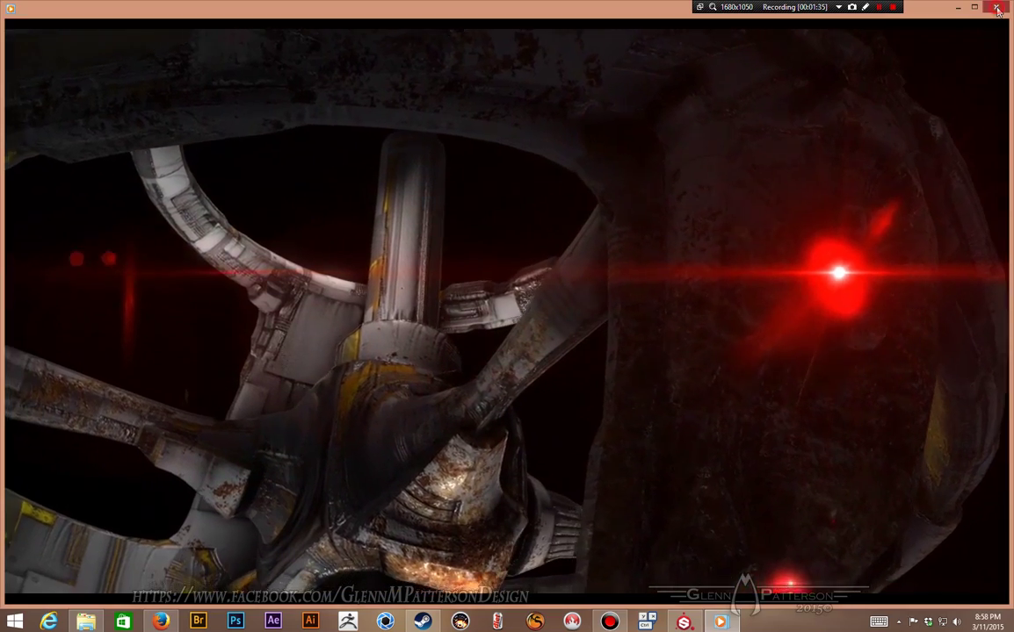
{"action": "left_click", "coordinate": [997, 9]}
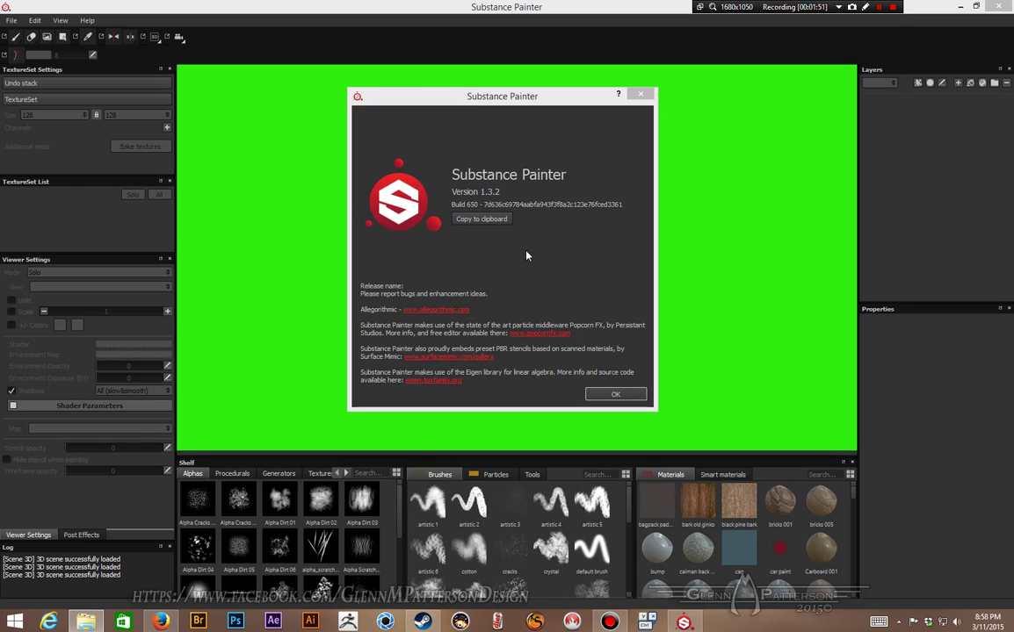
{"action": "left_click", "coordinate": [613, 397]}
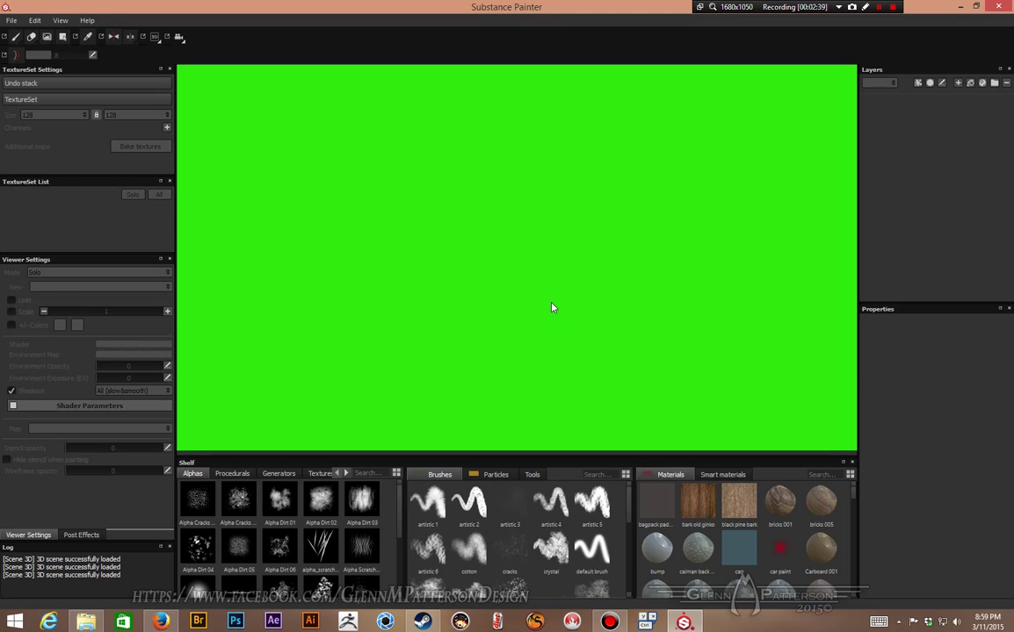
Start a new project with a document resolution of 2048 and DEMO86K.OBJ from the DEMO_ARTIFACT folder as its mesh.
{"action": "left_click", "coordinate": [12, 22]}
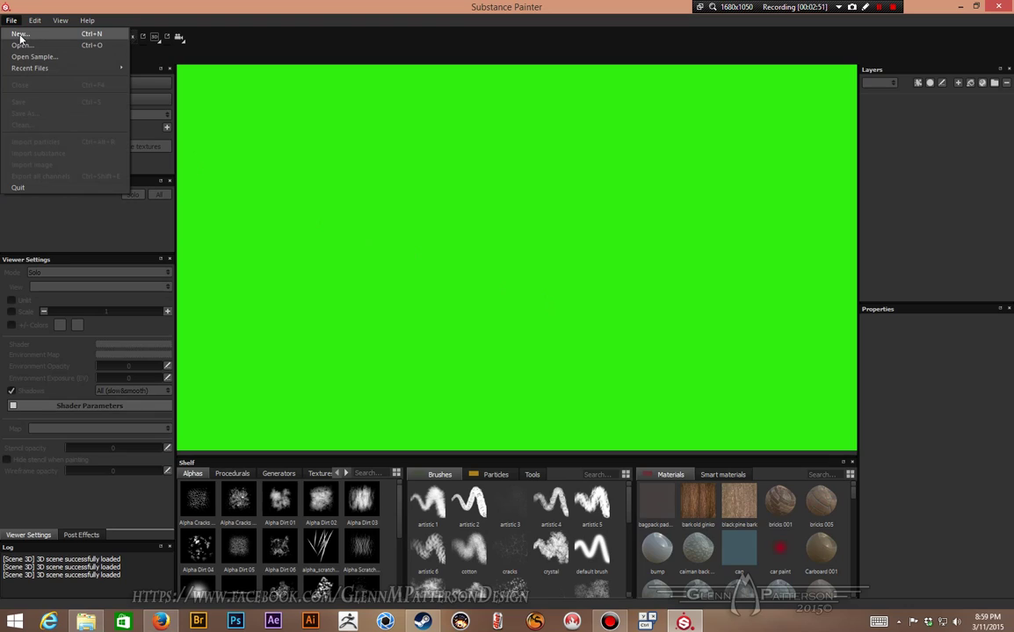
{"action": "left_click", "coordinate": [21, 35]}
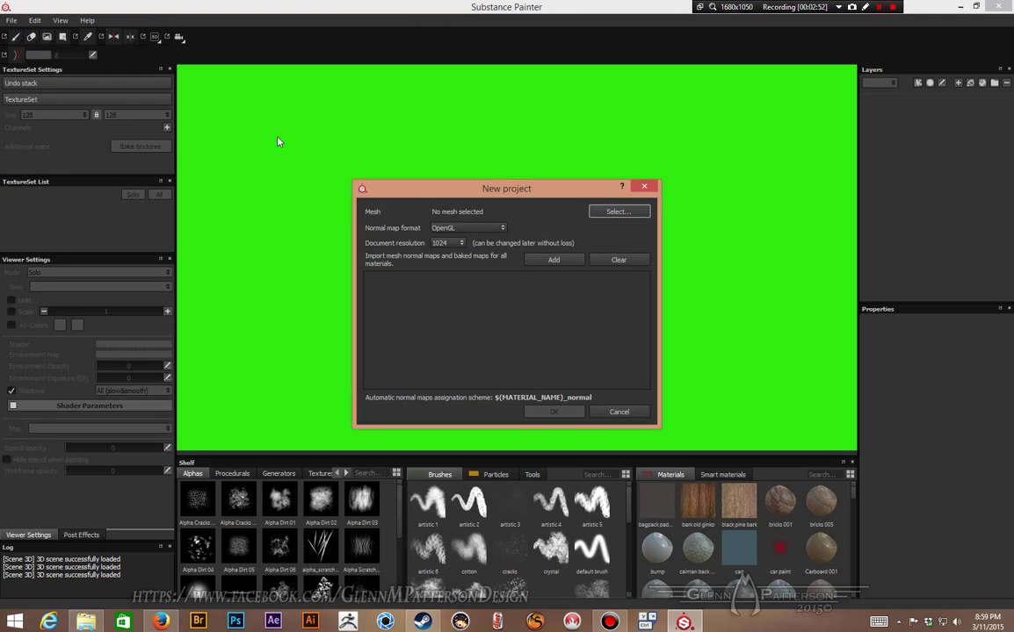
{"action": "left_click", "coordinate": [450, 243]}
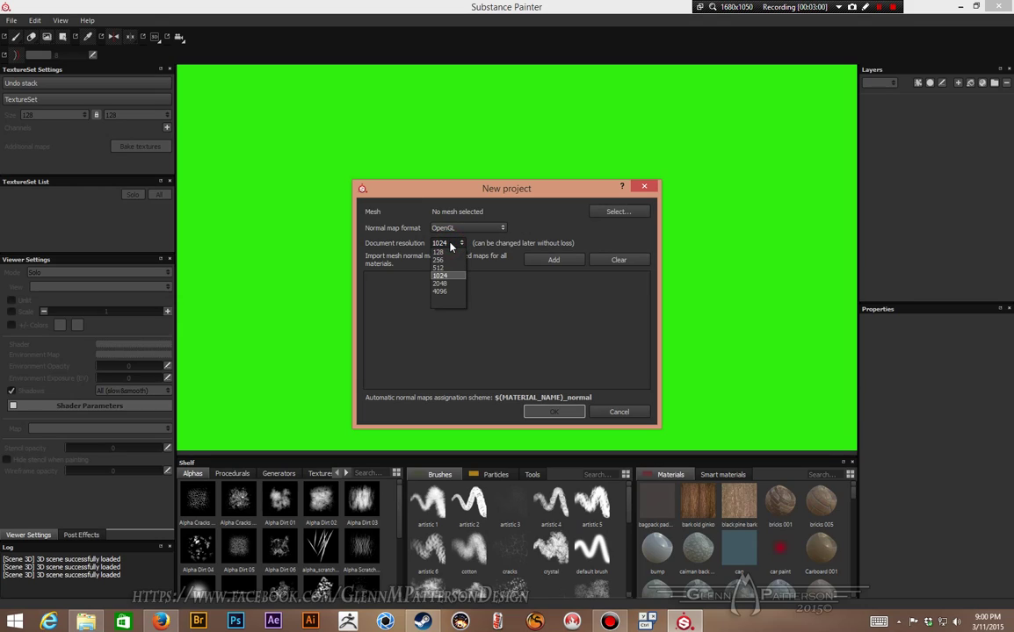
{"action": "left_click", "coordinate": [452, 285]}
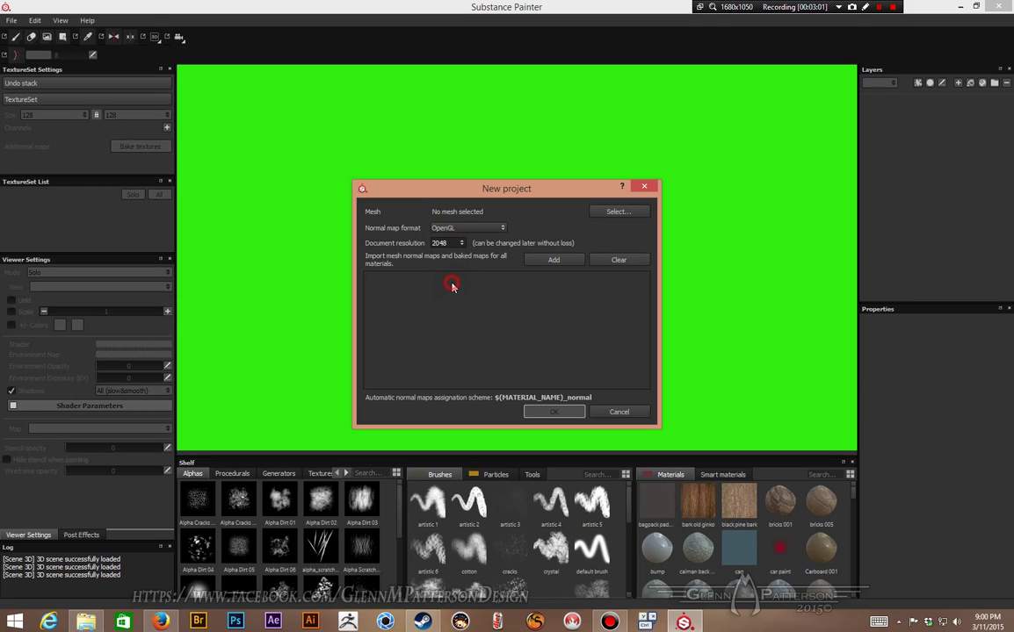
{"action": "left_click", "coordinate": [615, 213]}
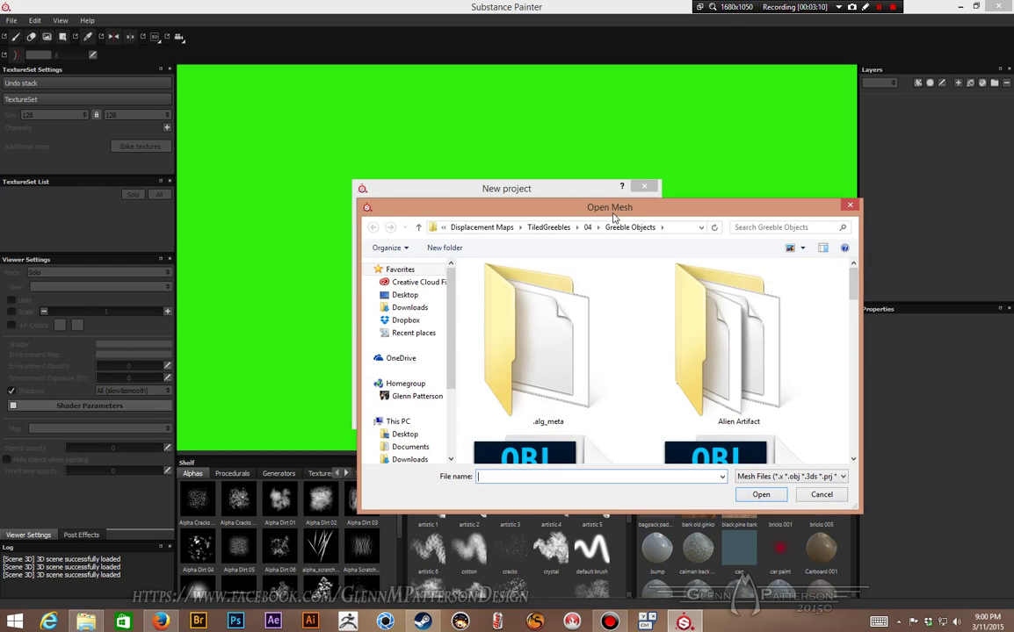
{"action": "left_click", "coordinate": [378, 333]}
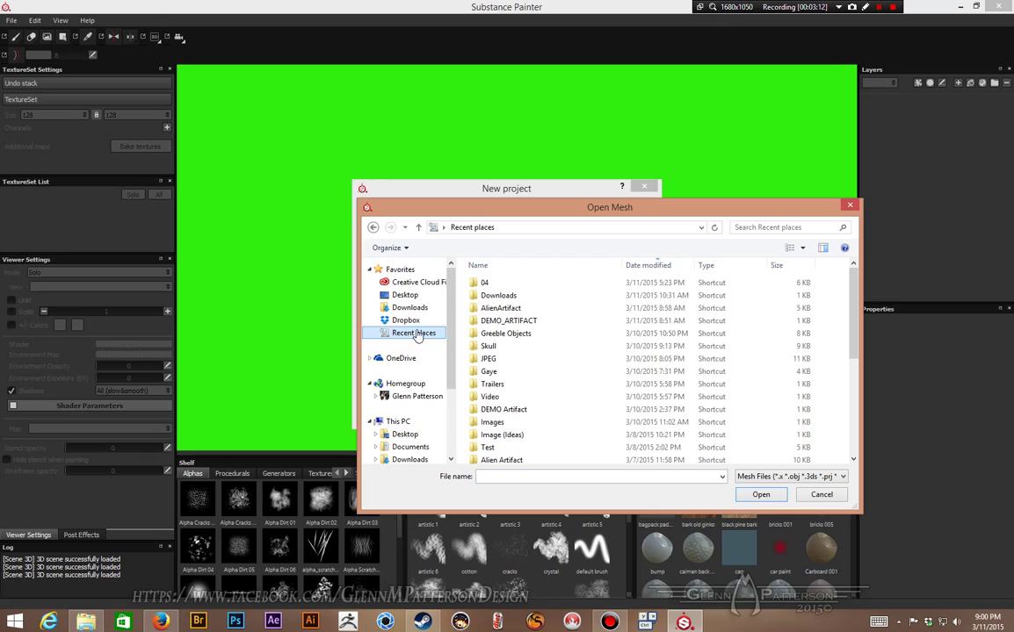
{"action": "double_click", "coordinate": [506, 320]}
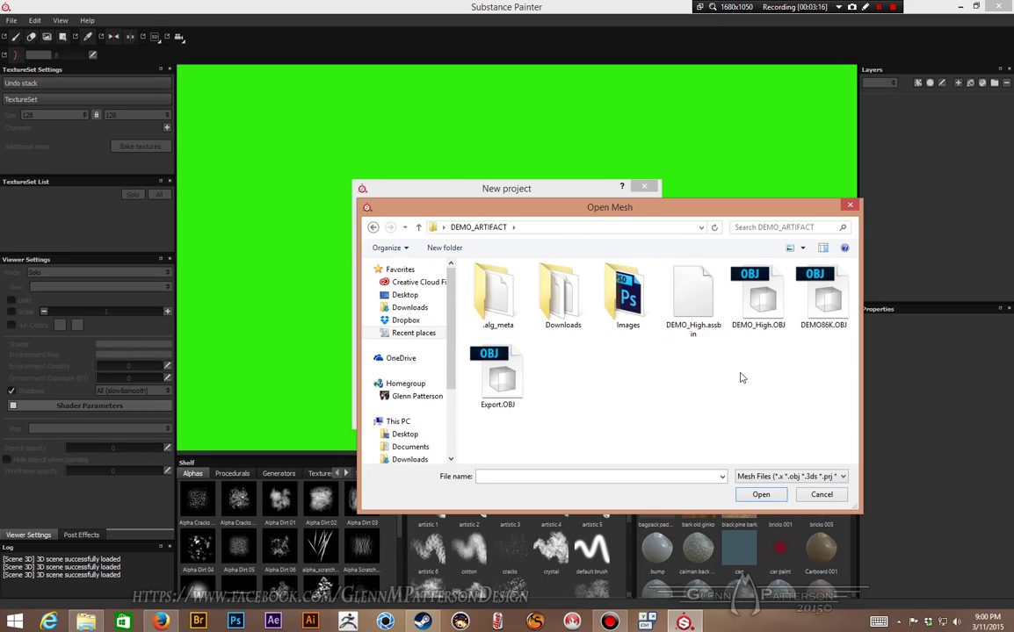
{"action": "double_click", "coordinate": [823, 299]}
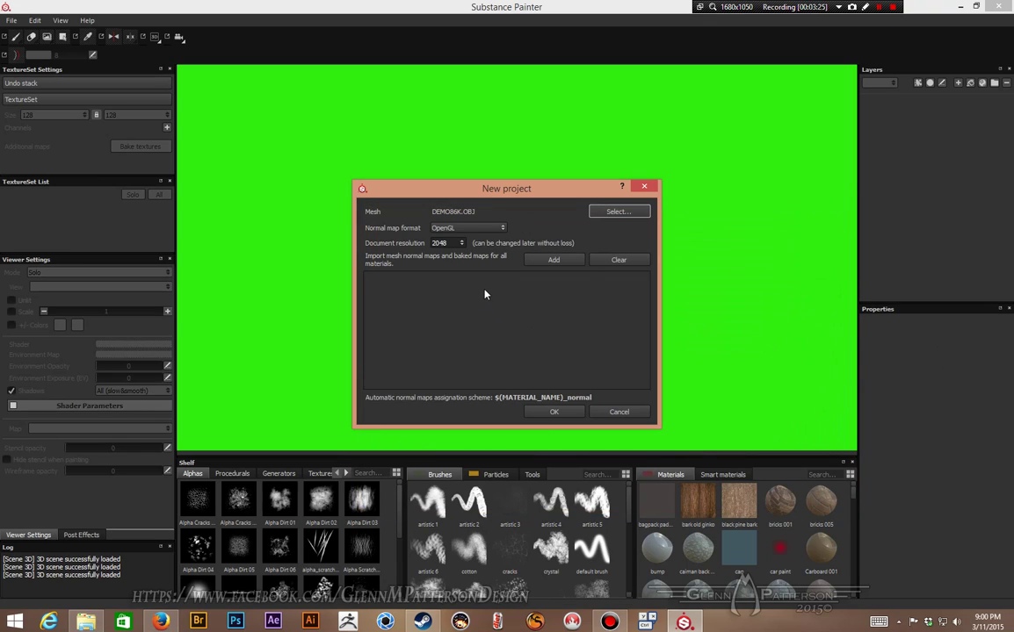
Add DEMO_High.BMP to the imported normal and baked maps and create the project.
{"action": "left_click", "coordinate": [555, 261]}
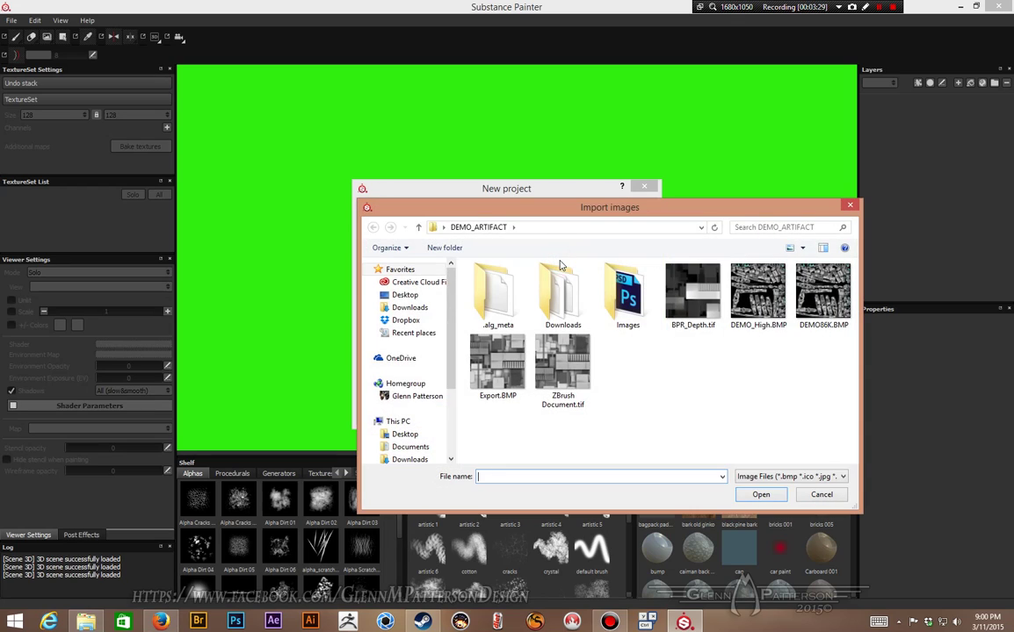
{"action": "double_click", "coordinate": [753, 307]}
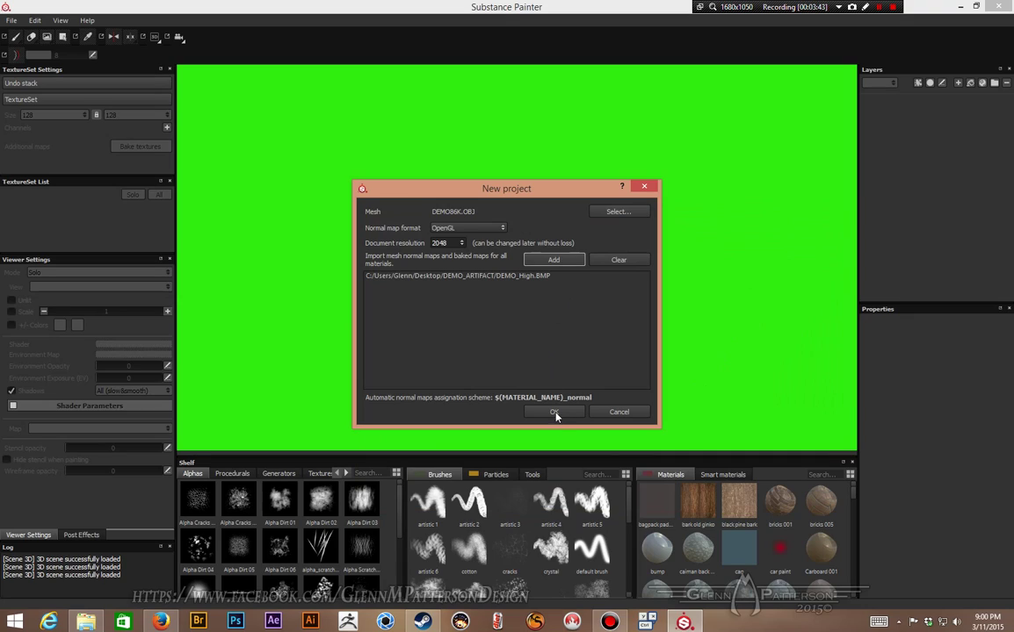
{"action": "left_click", "coordinate": [552, 413]}
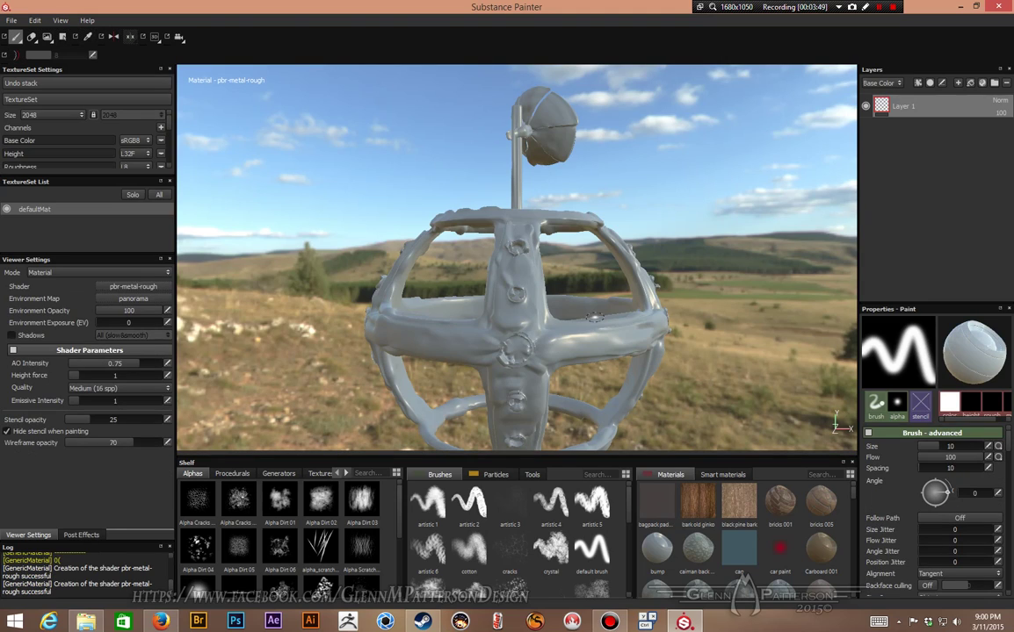
Inspect the model's wireframe with the polygon fill tool, ending with the Paint tool active again.
{"action": "left_click_drag", "start_coordinate": [629, 326], "coordinate": [782, 384], "text": "alt"}
{"action": "left_click_drag", "start_coordinate": [776, 289], "coordinate": [593, 283], "text": "alt"}
{"action": "right_click_drag", "start_coordinate": [562, 310], "coordinate": [588, 313], "text": "alt"}
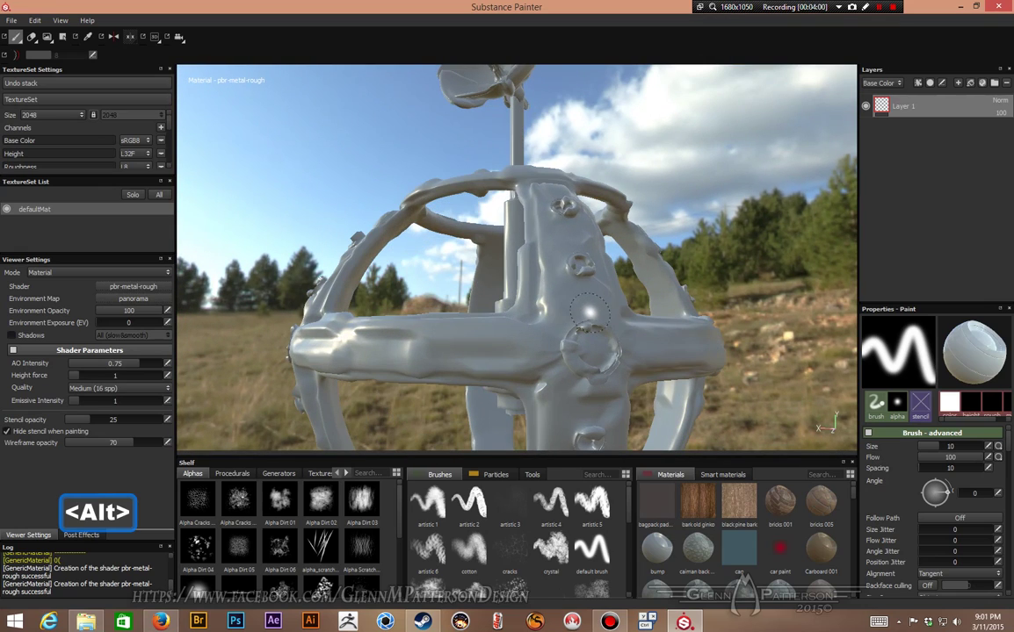
{"action": "left_click", "coordinate": [64, 37]}
{"action": "left_click_drag", "start_coordinate": [721, 305], "coordinate": [606, 286], "text": "alt"}
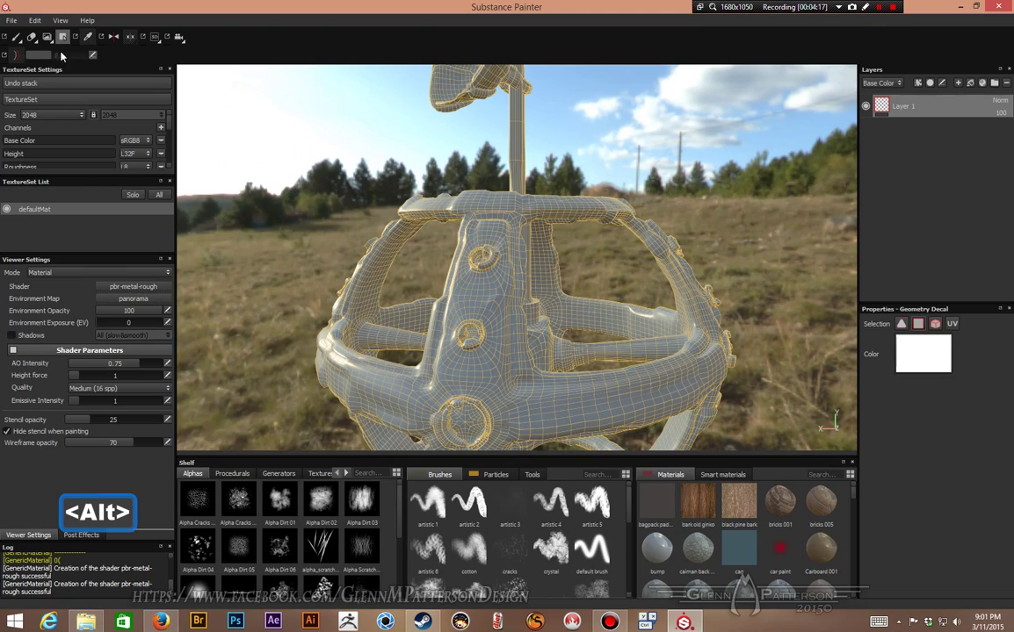
{"action": "left_click", "coordinate": [16, 37]}
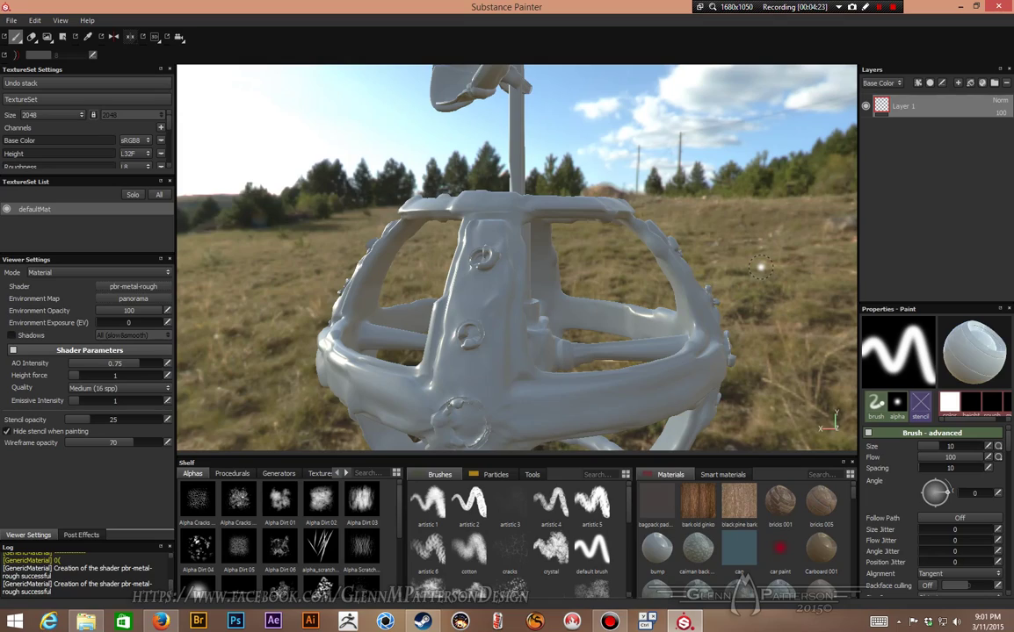
Examine the artifact model's frame, central post and dish from different angles and distances.
{"action": "mouse_move", "coordinate": [751, 226]}
{"action": "left_mouse_down", "text": "alt"}
{"action": "mouse_move", "coordinate": [691, 273]}
{"action": "mouse_move", "coordinate": [491, 170]}
{"action": "mouse_move", "coordinate": [627, 242]}
{"action": "mouse_move", "coordinate": [723, 168]}
{"action": "mouse_move", "coordinate": [772, 257]}
{"action": "mouse_move", "coordinate": [841, 235]}
{"action": "mouse_move", "coordinate": [589, 282]}
{"action": "mouse_move", "coordinate": [334, 210]}
{"action": "mouse_move", "coordinate": [704, 231]}
{"action": "mouse_move", "coordinate": [462, 222]}
{"action": "mouse_move", "coordinate": [870, 190]}
{"action": "mouse_move", "coordinate": [663, 175]}
{"action": "mouse_move", "coordinate": [605, 160]}
{"action": "mouse_move", "coordinate": [621, 142]}
{"action": "left_mouse_up", "text": "alt"}
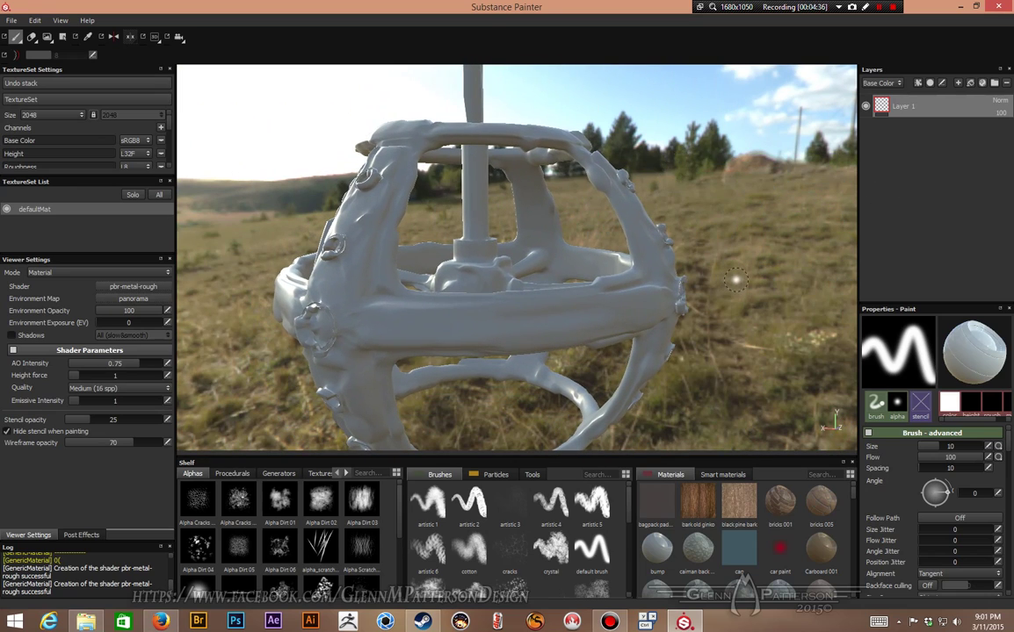
{"action": "mouse_move", "coordinate": [748, 279]}
{"action": "right_mouse_down", "text": "alt"}
{"action": "mouse_move", "coordinate": [731, 196]}
{"action": "mouse_move", "coordinate": [725, 378]}
{"action": "mouse_move", "coordinate": [715, 258]}
{"action": "mouse_move", "coordinate": [642, 227]}
{"action": "mouse_move", "coordinate": [645, 175]}
{"action": "mouse_move", "coordinate": [648, 332]}
{"action": "right_mouse_up", "text": "alt"}
{"action": "scroll", "coordinate": [650, 325], "scroll_direction": "down", "scroll_amount": 5}
{"action": "scroll", "coordinate": [651, 323], "scroll_direction": "up", "scroll_amount": 5}
{"action": "scroll", "coordinate": [649, 318], "scroll_direction": "down", "scroll_amount": 3}
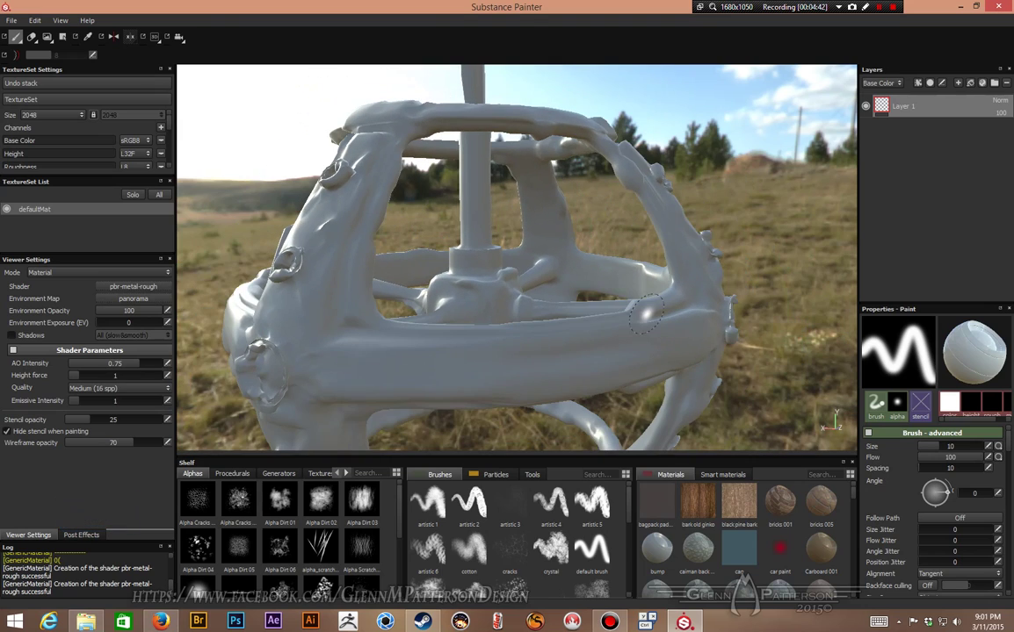
{"action": "left_click_drag", "start_coordinate": [646, 315], "coordinate": [582, 276], "text": "alt"}
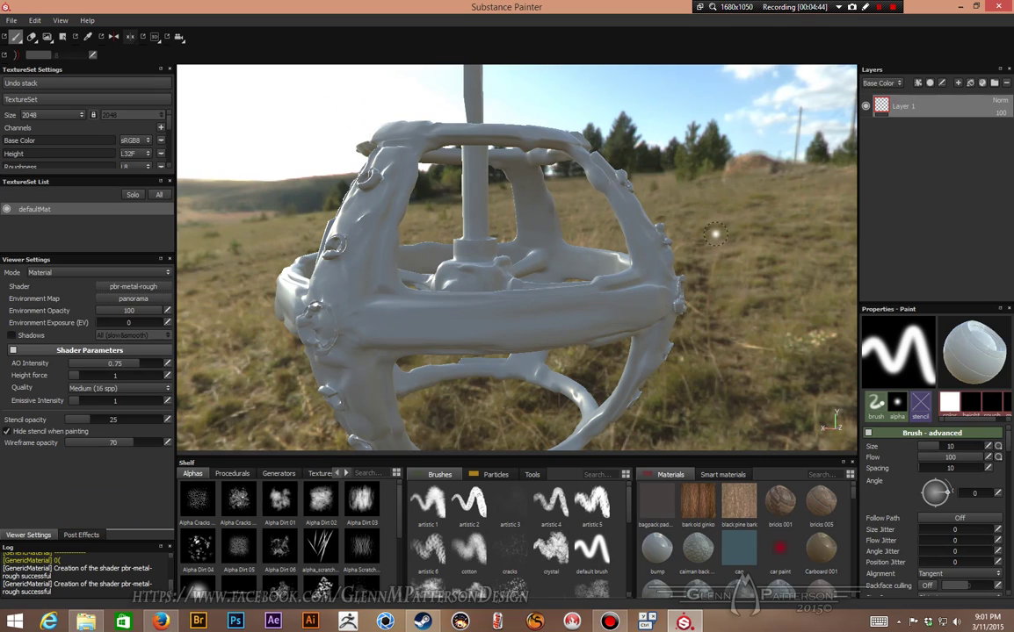
{"action": "scroll", "coordinate": [717, 235], "scroll_direction": "down", "scroll_amount": 5}
{"action": "middle_click_drag", "start_coordinate": [679, 216], "coordinate": [701, 275], "text": "alt"}
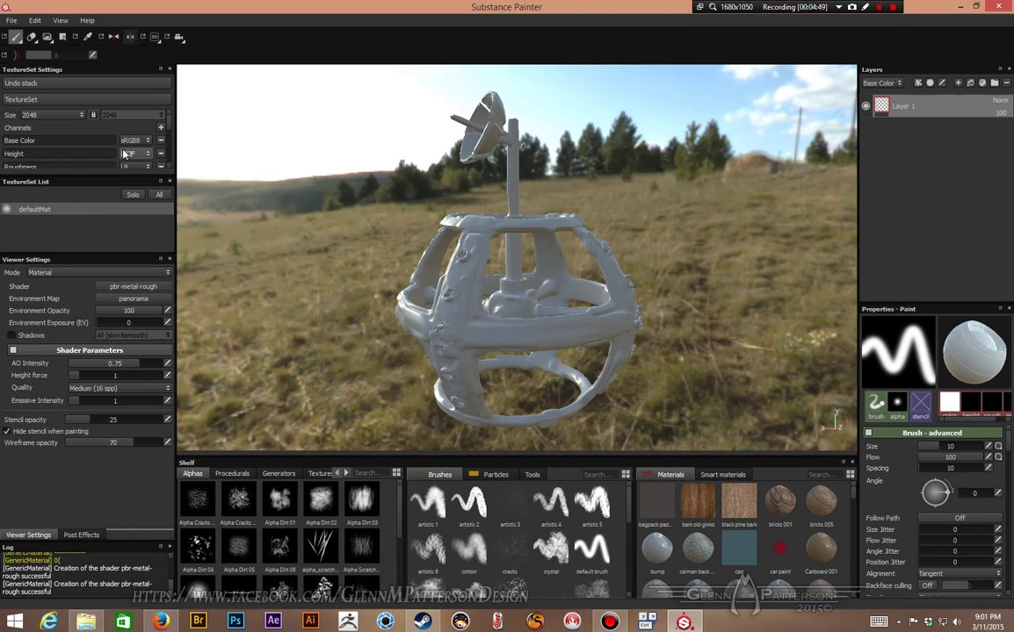
Open the texture baking settings for the additional maps and set the output size to 4096x4096.
{"action": "scroll", "coordinate": [119, 151], "scroll_direction": "down", "scroll_amount": 2}
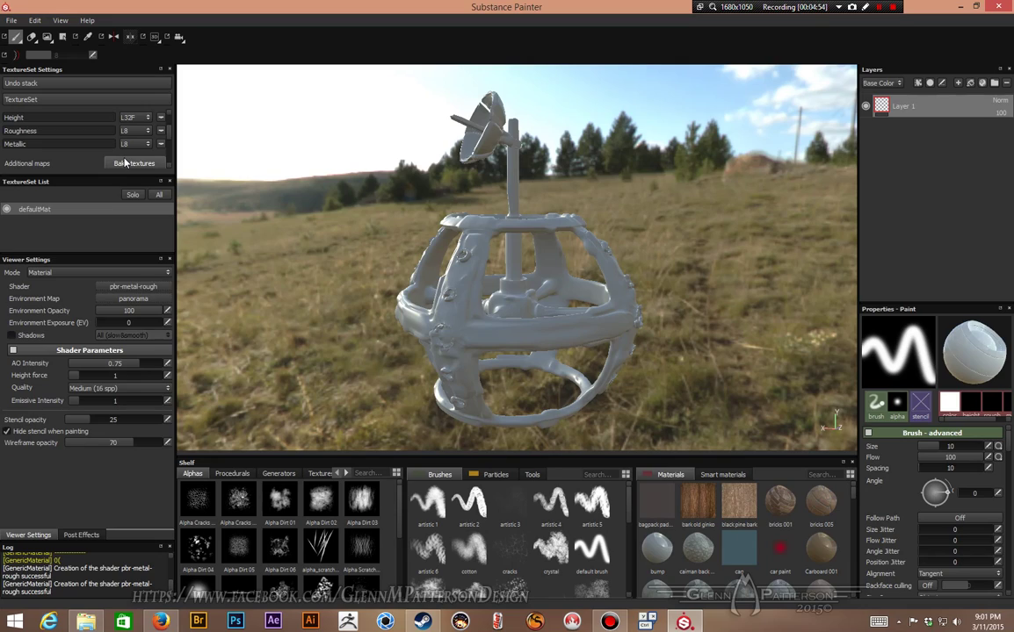
{"action": "left_click", "coordinate": [130, 165]}
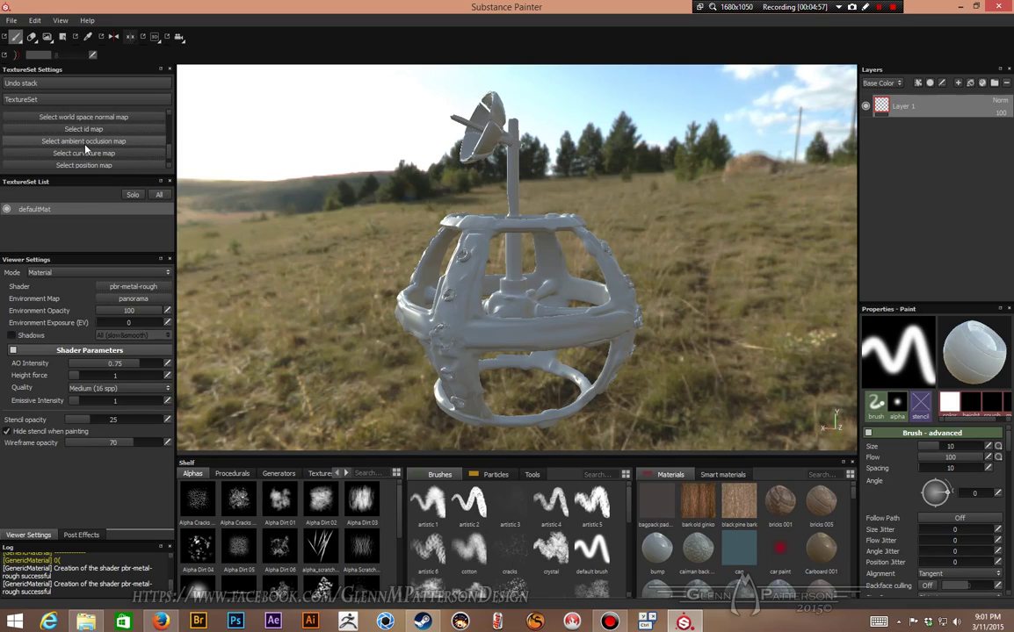
{"action": "scroll", "coordinate": [85, 149], "scroll_direction": "up", "scroll_amount": 3}
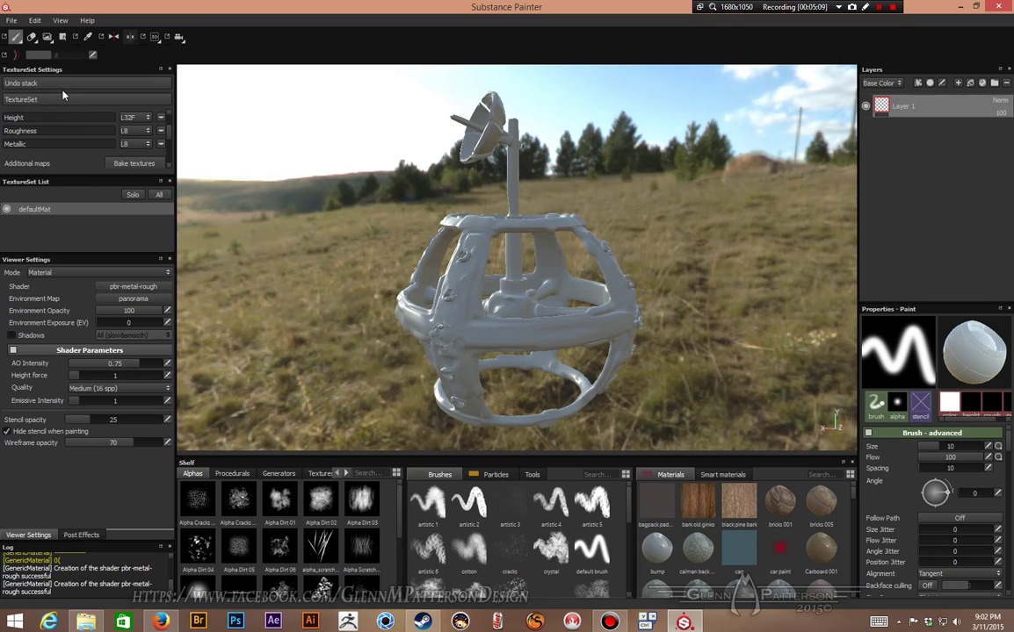
{"action": "left_click", "coordinate": [132, 164]}
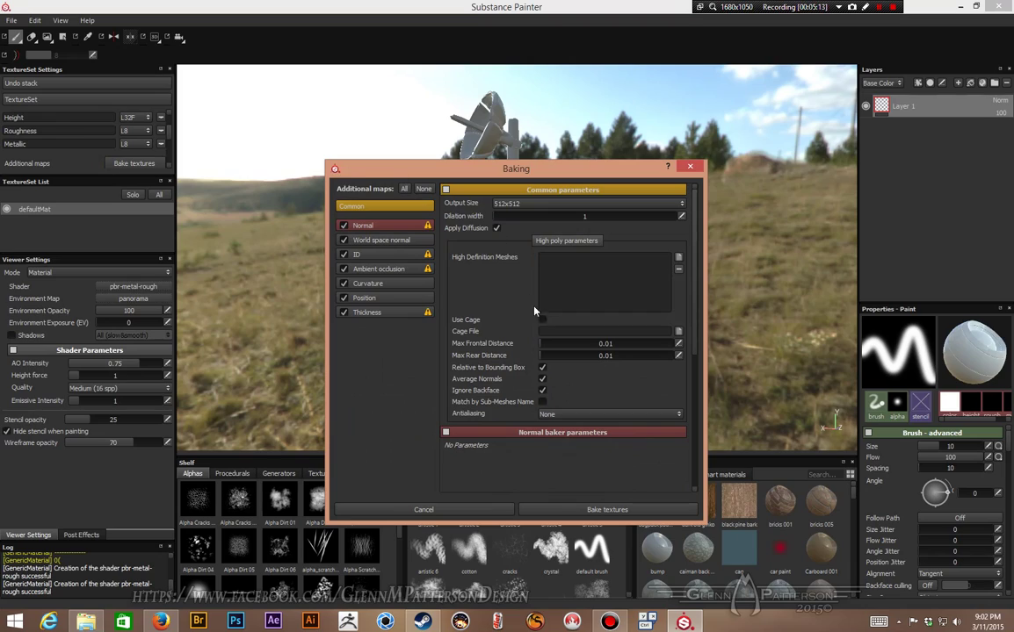
{"action": "left_click", "coordinate": [531, 205]}
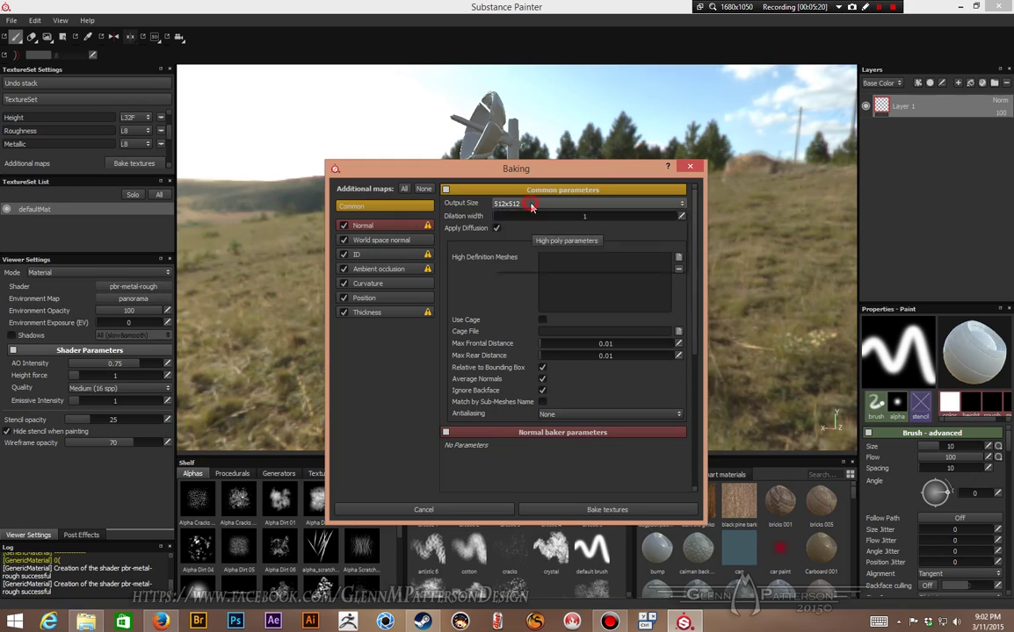
{"action": "left_click", "coordinate": [524, 259]}
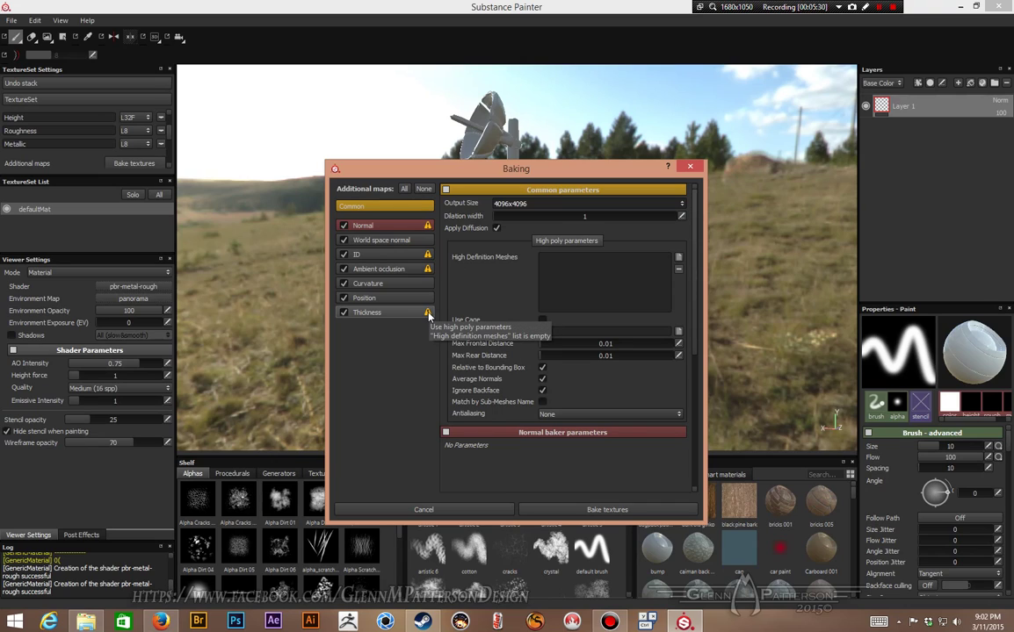
Add DEMO_High.OBJ as the high definition mesh for the bake.
{"action": "left_click", "coordinate": [679, 258]}
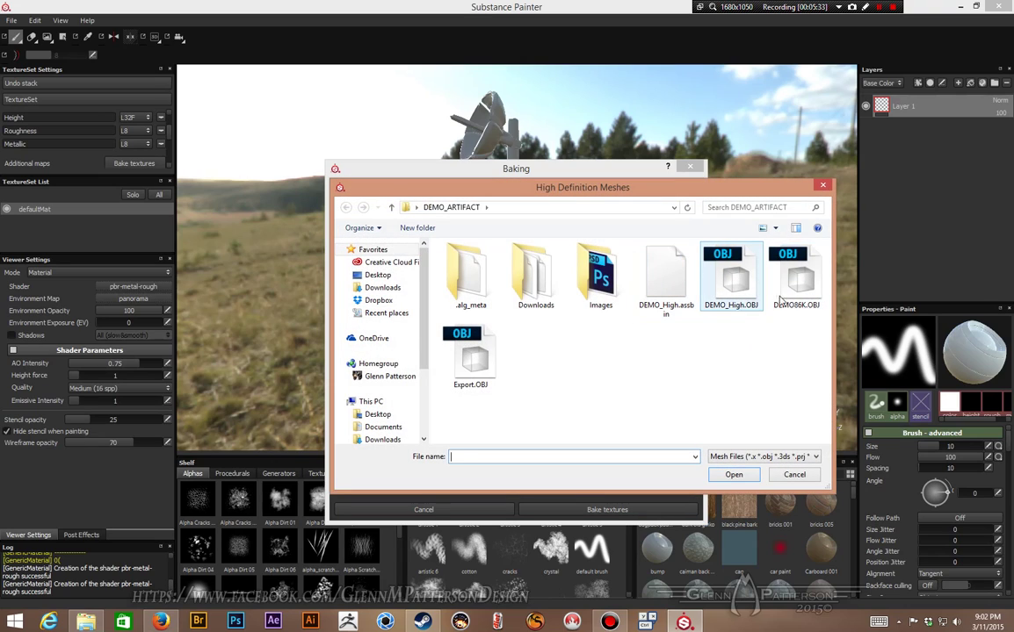
{"action": "left_click", "coordinate": [731, 292]}
{"action": "double_click", "coordinate": [730, 292]}
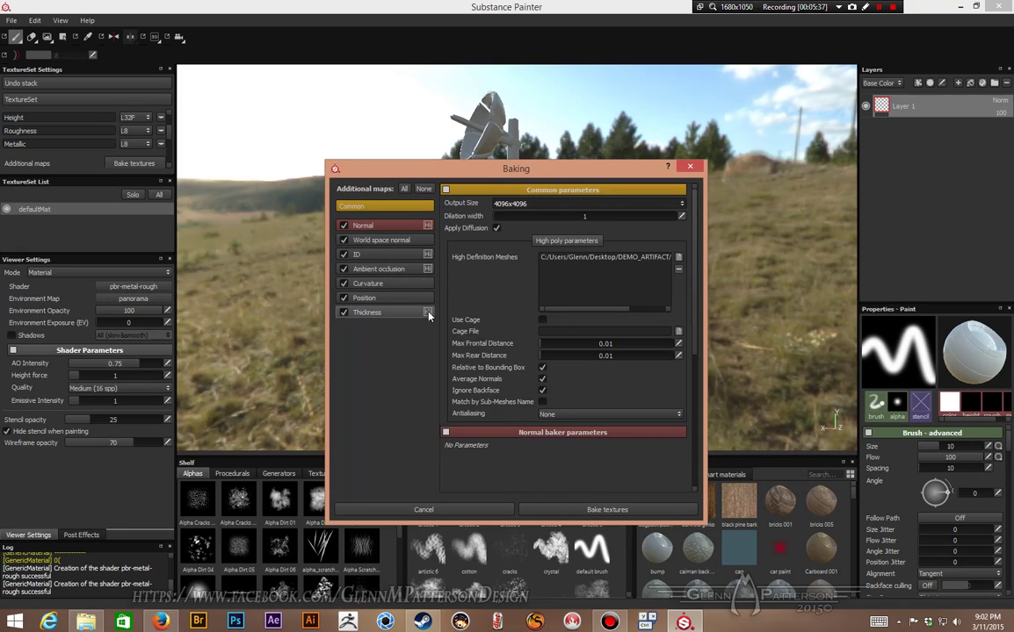
Exclude the Thickness and ID maps from the bake and choose None for antialiasing.
{"action": "left_click", "coordinate": [343, 314]}
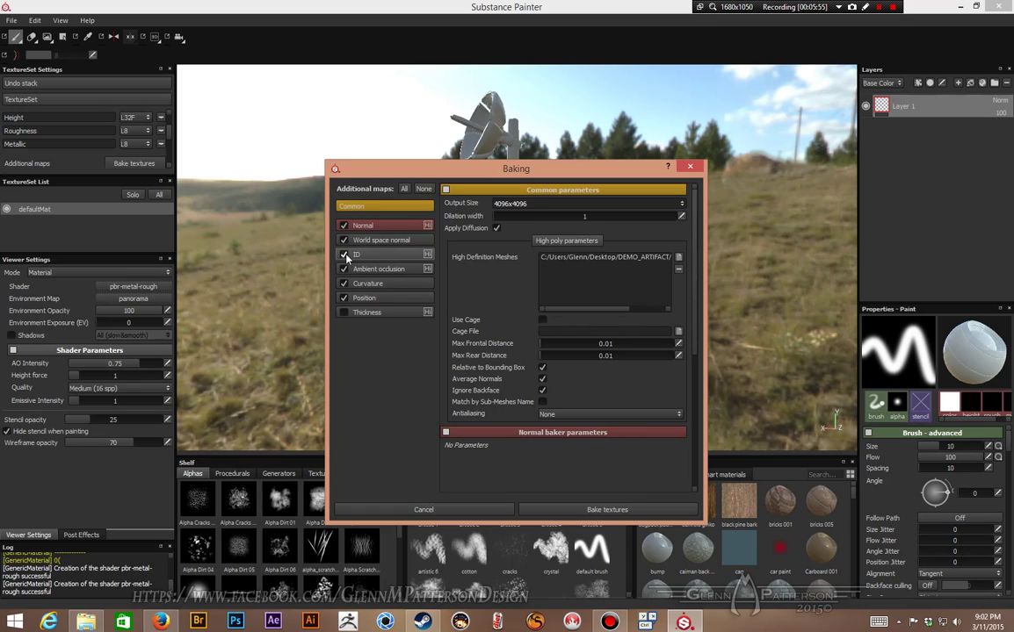
{"action": "left_click", "coordinate": [345, 255]}
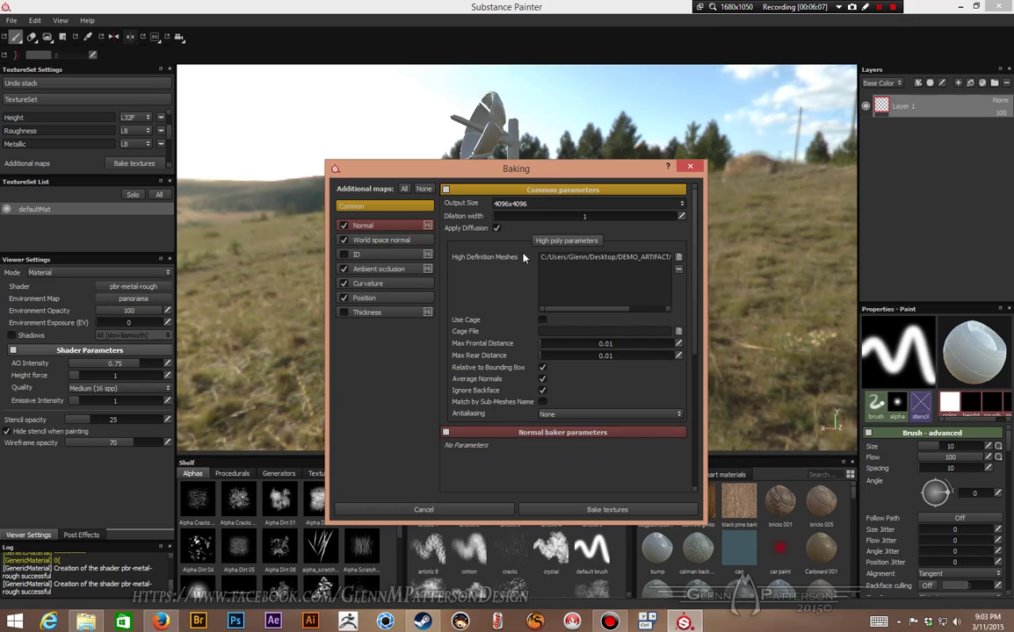
{"action": "left_click", "coordinate": [595, 418]}
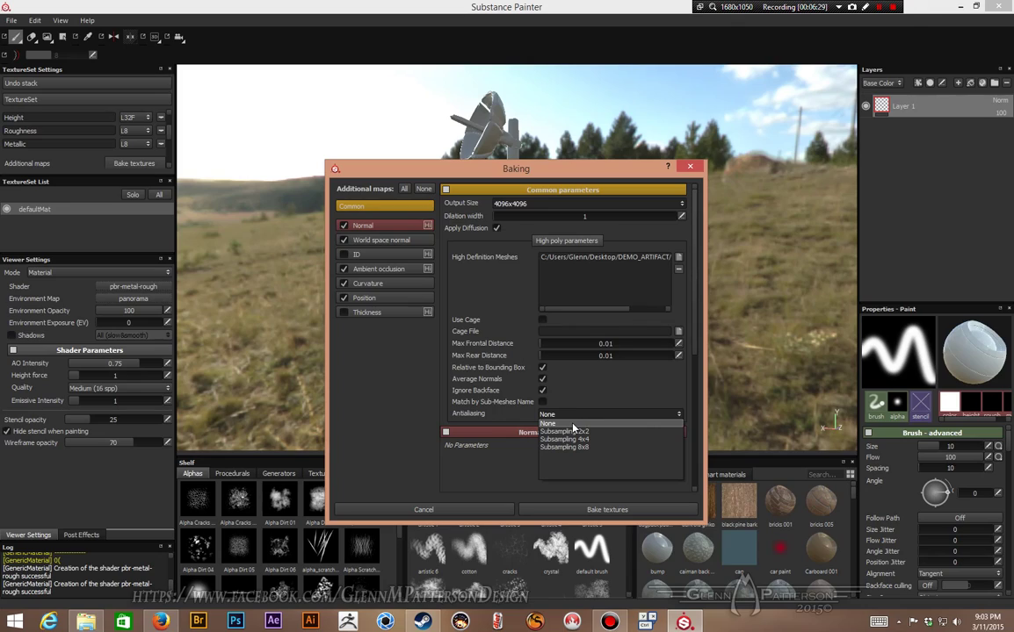
{"action": "left_click", "coordinate": [573, 426]}
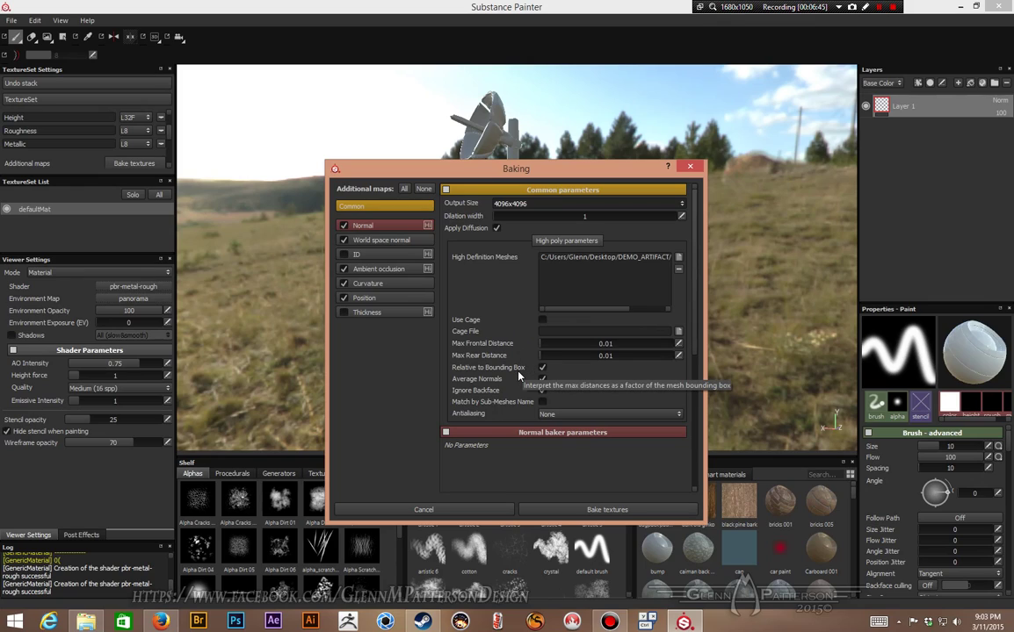
{"action": "left_click", "coordinate": [542, 390]}
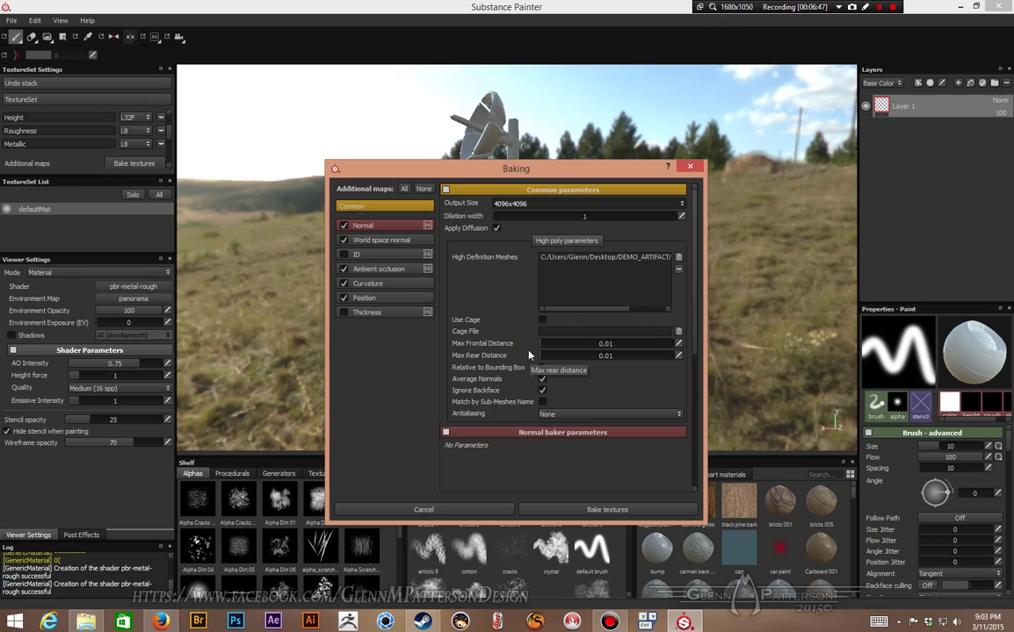
{"action": "scroll", "coordinate": [521, 342], "scroll_direction": "down", "scroll_amount": 3}
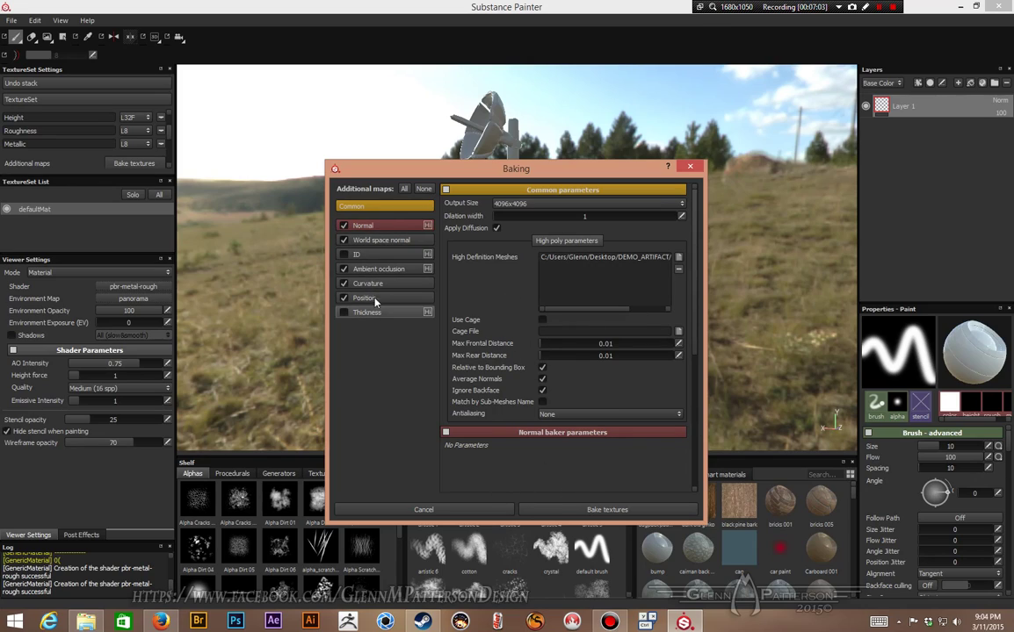
Bake the selected additional maps for the artifact model with the current baking settings.
{"action": "left_click", "coordinate": [604, 511]}
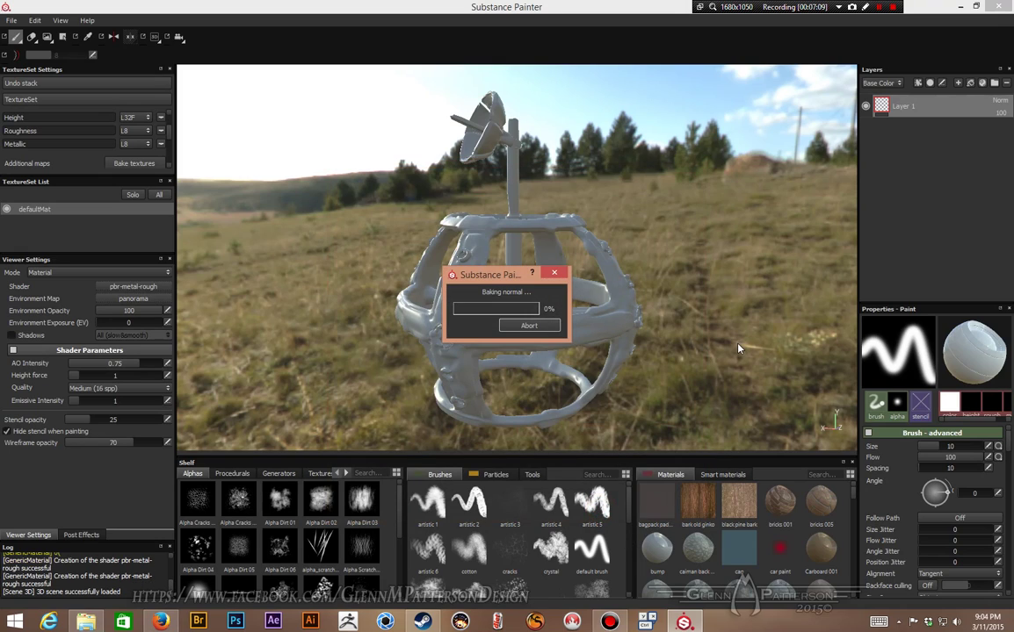
{"action": "left_click", "coordinate": [879, 7]}
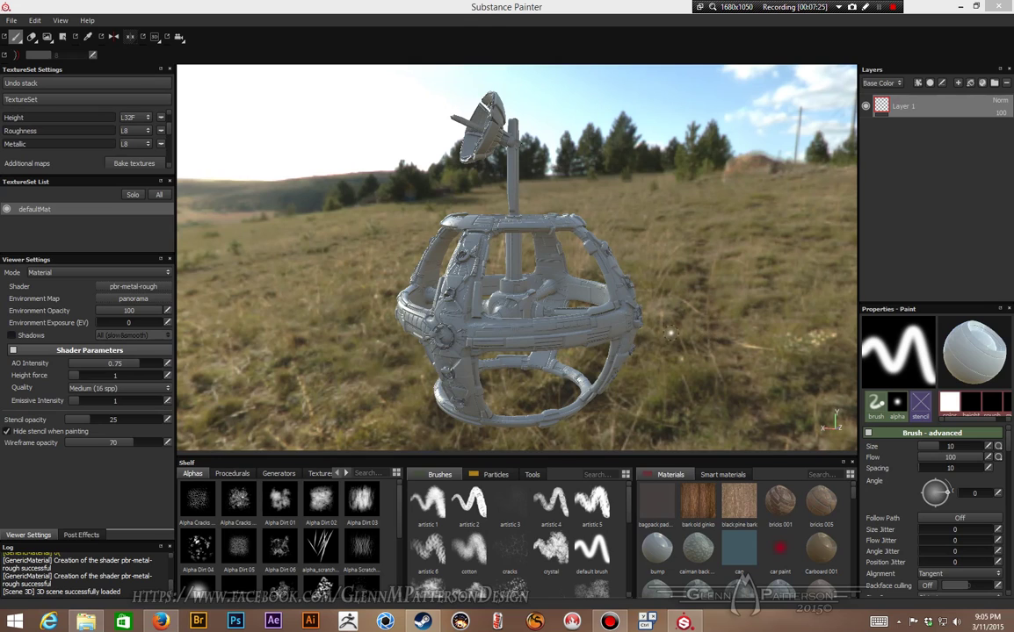
Examine the baked surface detail on the artifact's frame, central hub and upper ring from close up and several angles.
{"action": "left_click", "coordinate": [695, 346]}
{"action": "scroll", "coordinate": [695, 346], "scroll_direction": "up", "scroll_amount": 8}
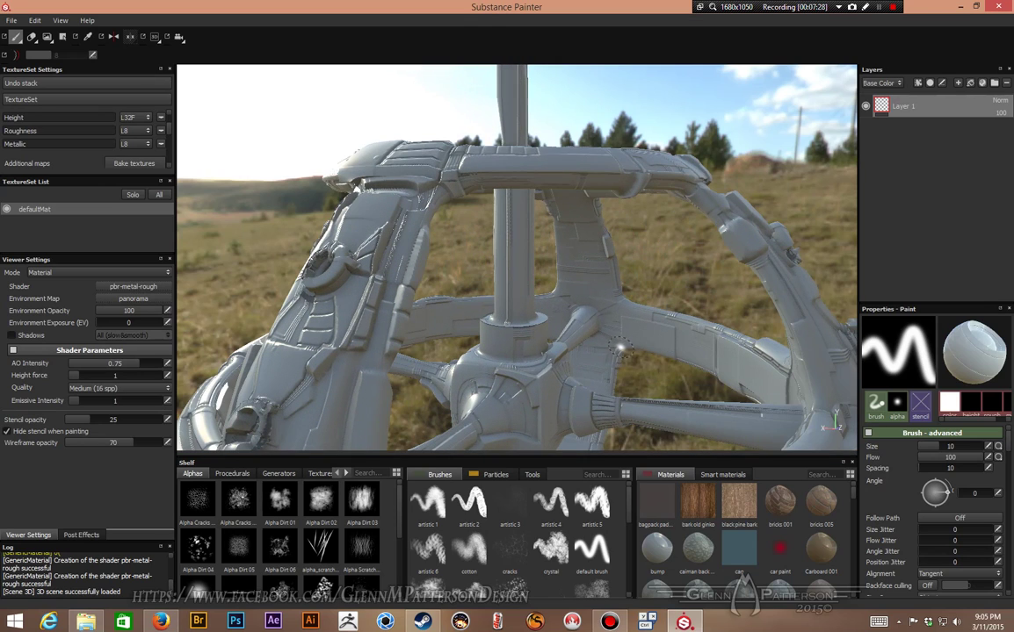
{"action": "left_click_drag", "start_coordinate": [557, 354], "coordinate": [701, 321], "text": "alt"}
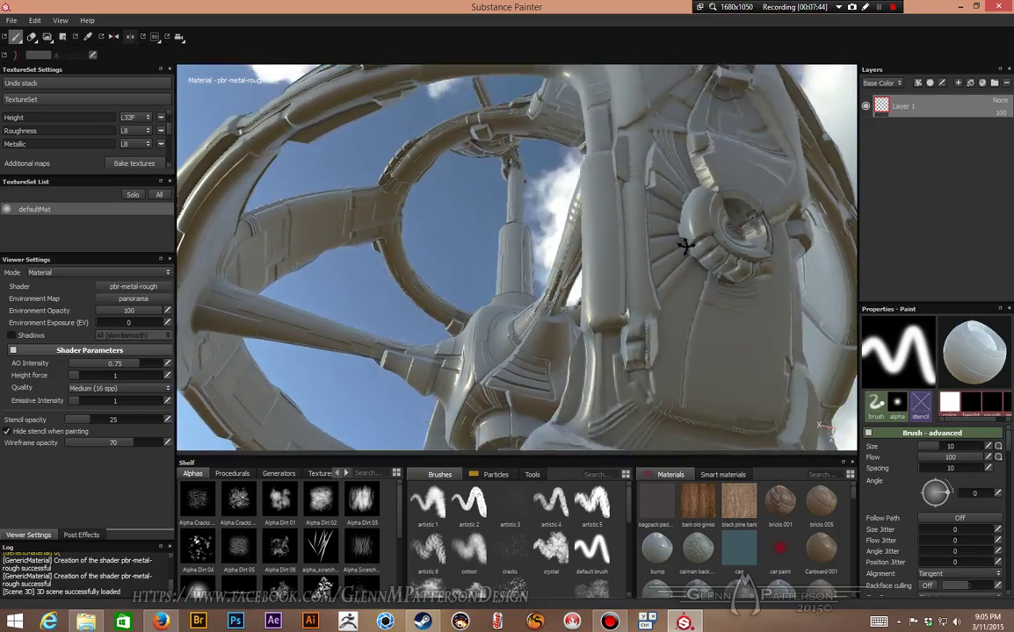
{"action": "left_click_drag", "start_coordinate": [684, 238], "coordinate": [707, 273], "text": "alt"}
{"action": "left_click_drag", "start_coordinate": [780, 321], "coordinate": [645, 396], "text": "alt"}
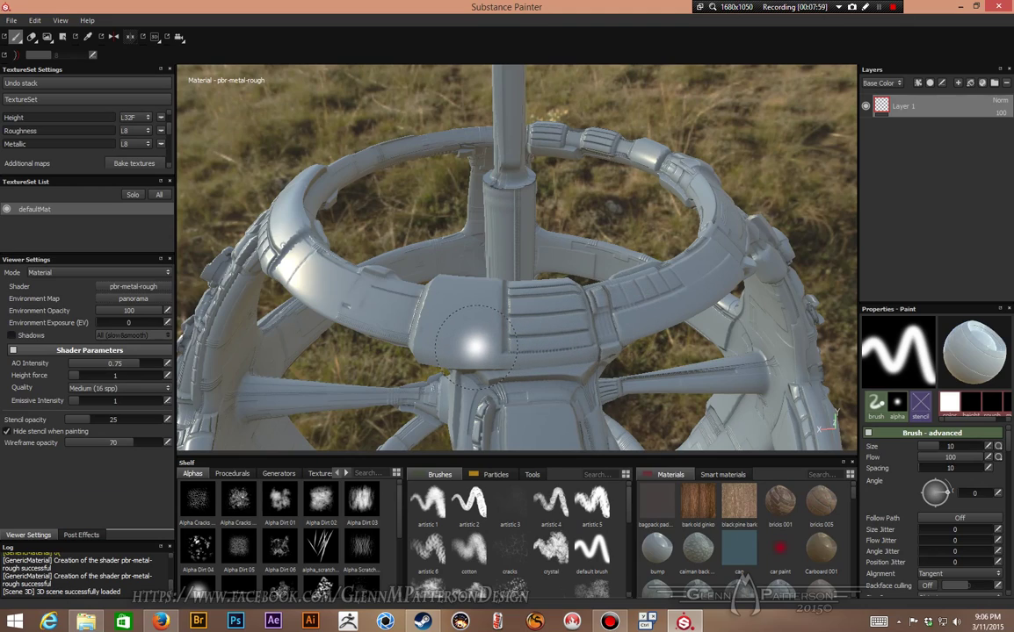
{"action": "left_click_drag", "start_coordinate": [606, 316], "coordinate": [566, 339], "text": "alt"}
{"action": "left_click_drag", "start_coordinate": [672, 250], "coordinate": [397, 256], "text": "alt"}
{"action": "left_click_drag", "start_coordinate": [724, 322], "coordinate": [390, 263], "text": "alt"}
{"action": "left_click_drag", "start_coordinate": [454, 236], "coordinate": [707, 243], "text": "alt"}
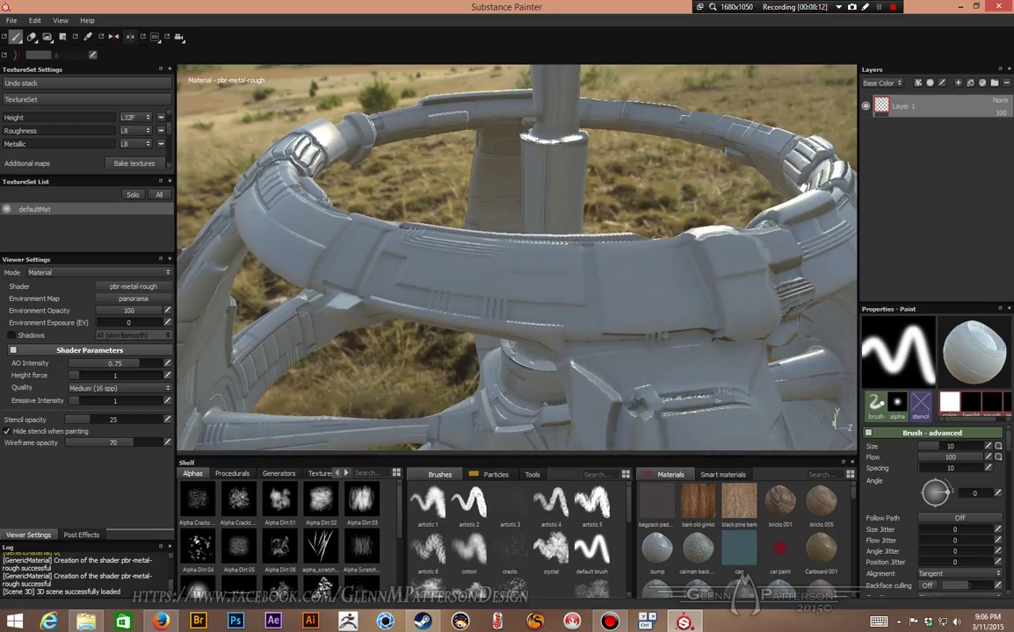
Examine the baked detail on the artifact's dish, then on the outer bands and round fittings of the frame.
{"action": "left_click_drag", "start_coordinate": [606, 256], "coordinate": [648, 182], "text": "alt"}
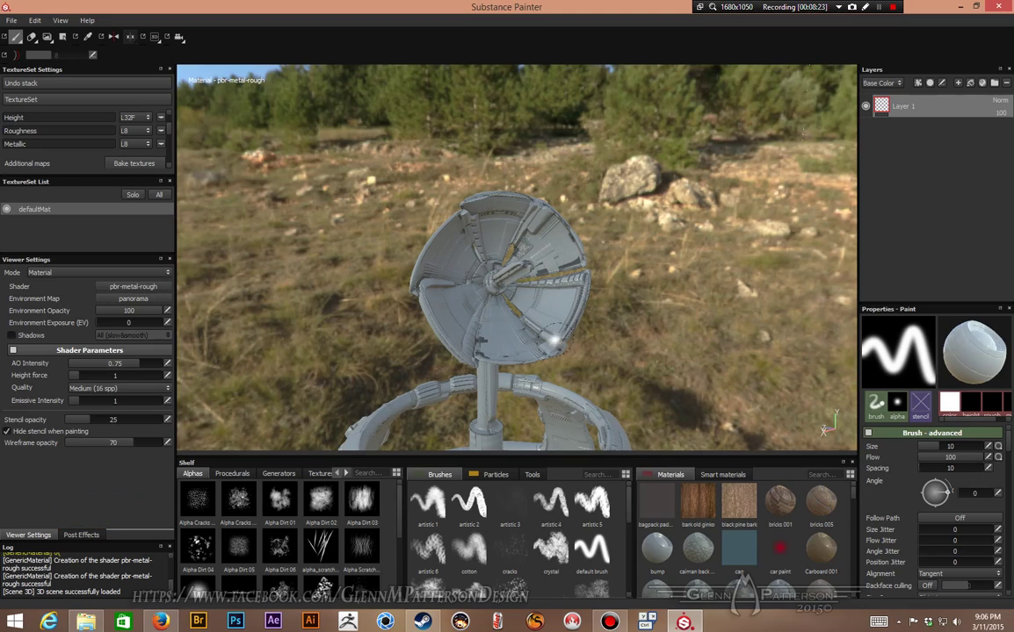
{"action": "left_click_drag", "start_coordinate": [560, 300], "coordinate": [548, 241], "text": "alt"}
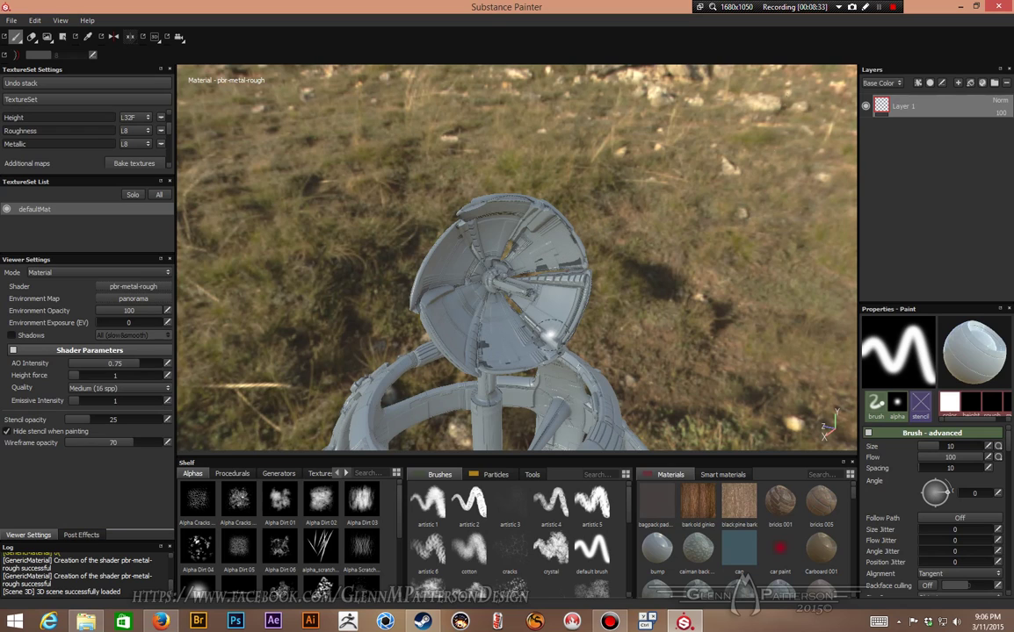
{"action": "mouse_move", "coordinate": [554, 334]}
{"action": "left_mouse_down", "text": "alt"}
{"action": "mouse_move", "coordinate": [419, 276]}
{"action": "mouse_move", "coordinate": [536, 303]}
{"action": "mouse_move", "coordinate": [536, 325]}
{"action": "left_mouse_up", "text": "alt"}
{"action": "middle_click_drag", "start_coordinate": [564, 305], "coordinate": [542, 115], "text": "alt"}
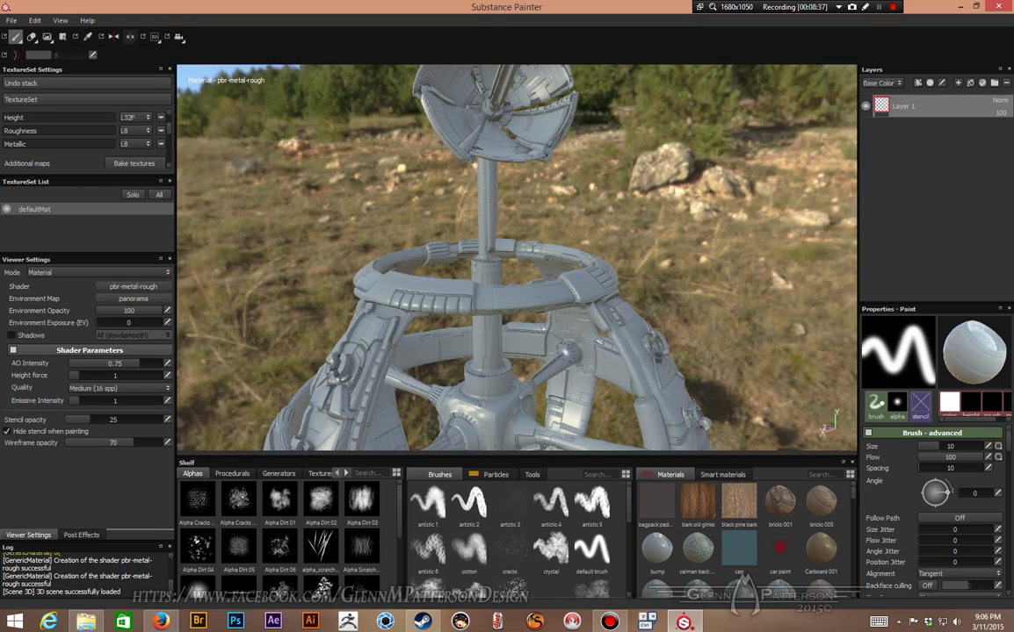
{"action": "middle_click_drag", "start_coordinate": [758, 348], "coordinate": [762, 195], "text": "alt"}
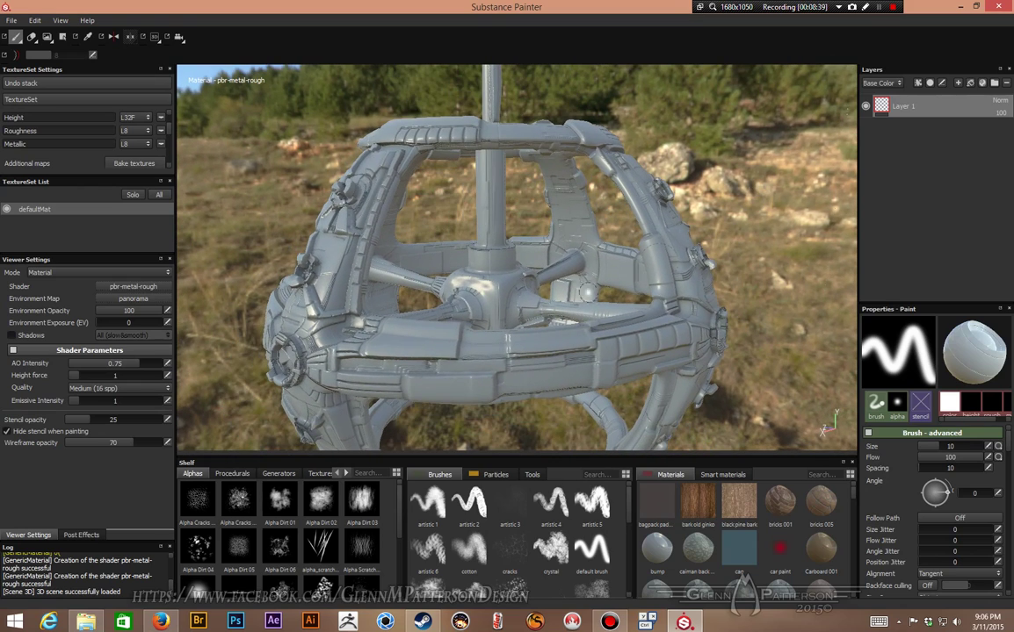
{"action": "left_click_drag", "start_coordinate": [413, 309], "coordinate": [502, 339], "text": "alt"}
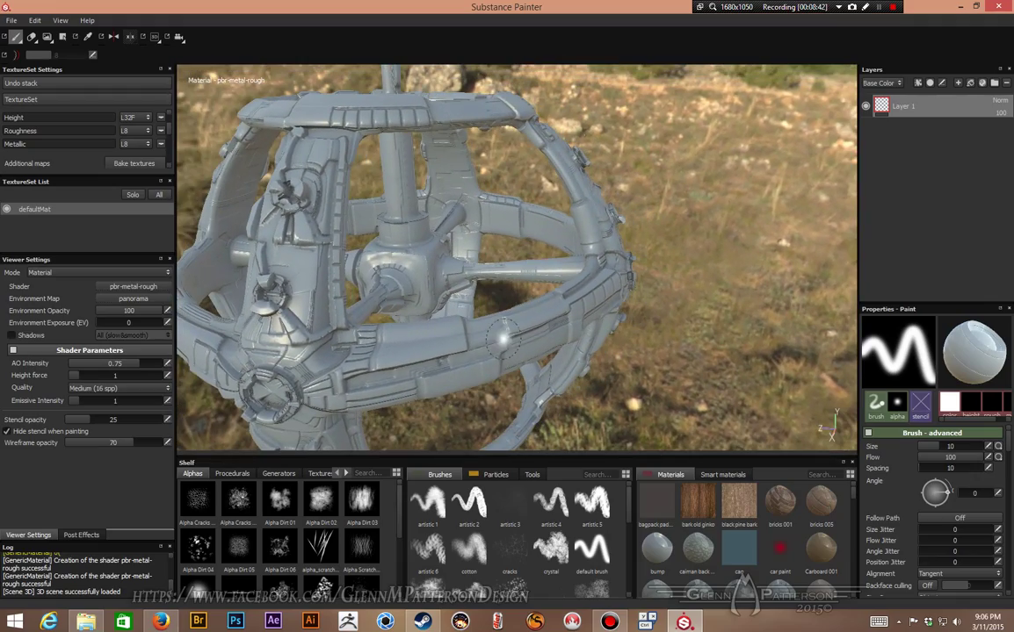
{"action": "left_click_drag", "start_coordinate": [314, 302], "coordinate": [511, 280], "text": "alt"}
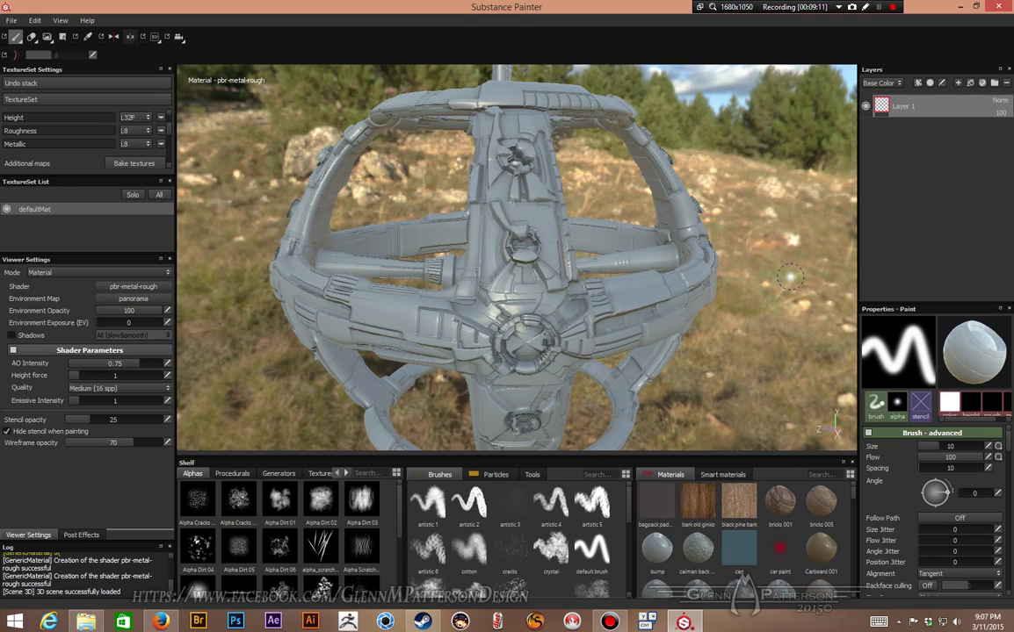
{"action": "left_click_drag", "start_coordinate": [617, 192], "coordinate": [615, 316], "text": "alt"}
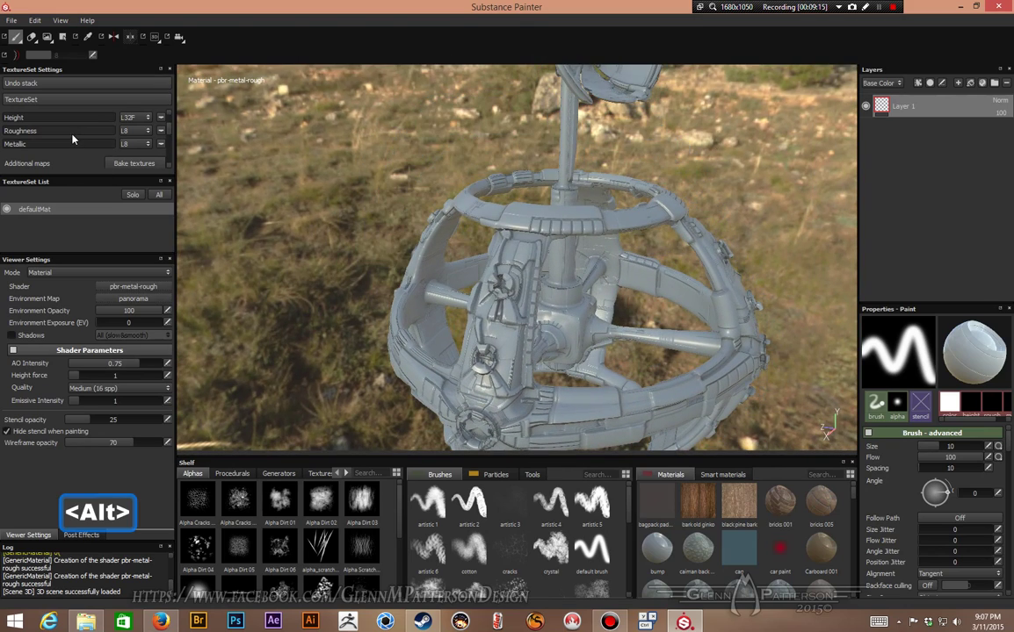
Assign the DEMO_High texture as the texture set's ID map among the additional maps.
{"action": "scroll", "coordinate": [75, 140], "scroll_direction": "down", "scroll_amount": 3}
{"action": "scroll", "coordinate": [70, 136], "scroll_direction": "up", "scroll_amount": 1}
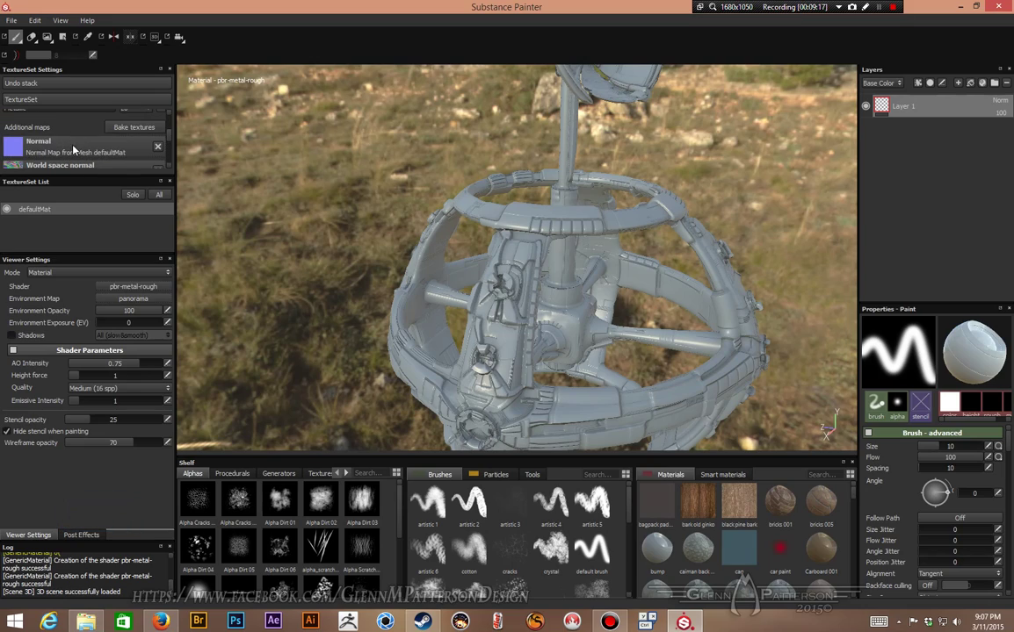
{"action": "scroll", "coordinate": [73, 146], "scroll_direction": "down", "scroll_amount": 3}
{"action": "scroll", "coordinate": [78, 139], "scroll_direction": "down", "scroll_amount": 2}
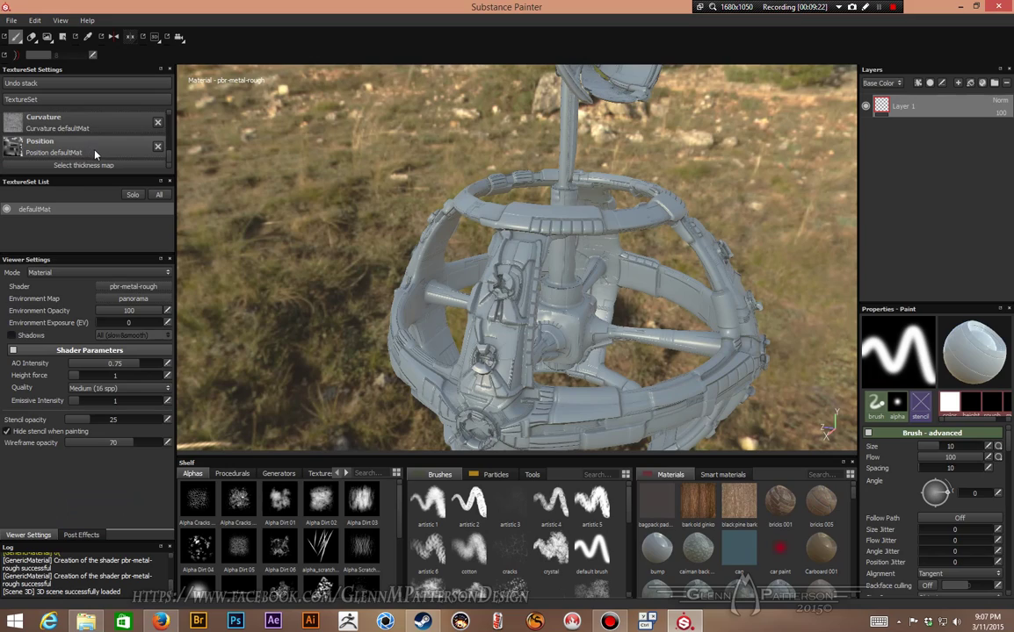
{"action": "scroll", "coordinate": [97, 154], "scroll_direction": "up", "scroll_amount": 3}
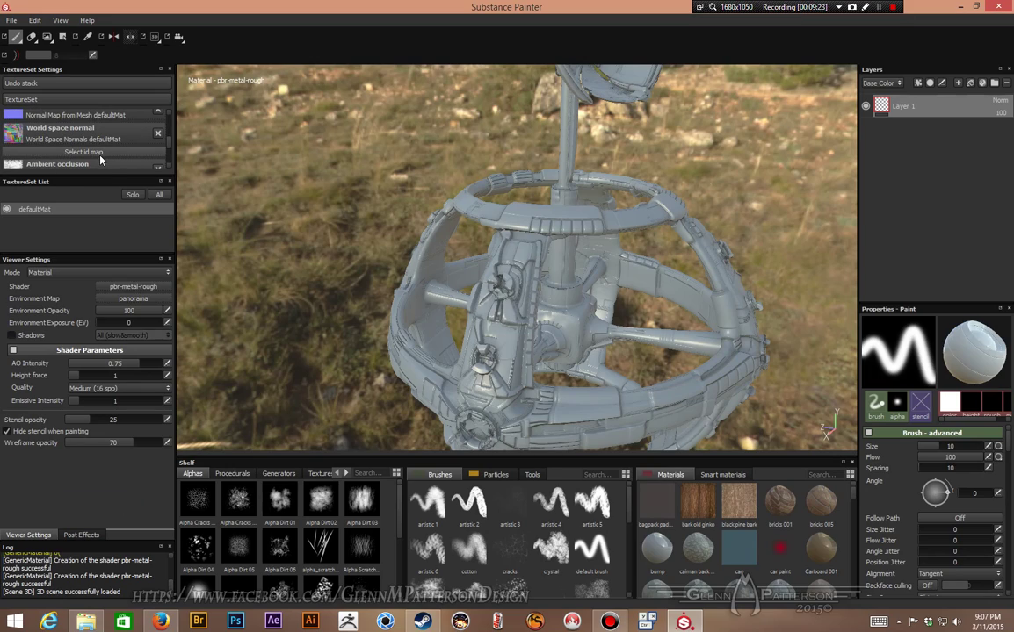
{"action": "left_click", "coordinate": [90, 153]}
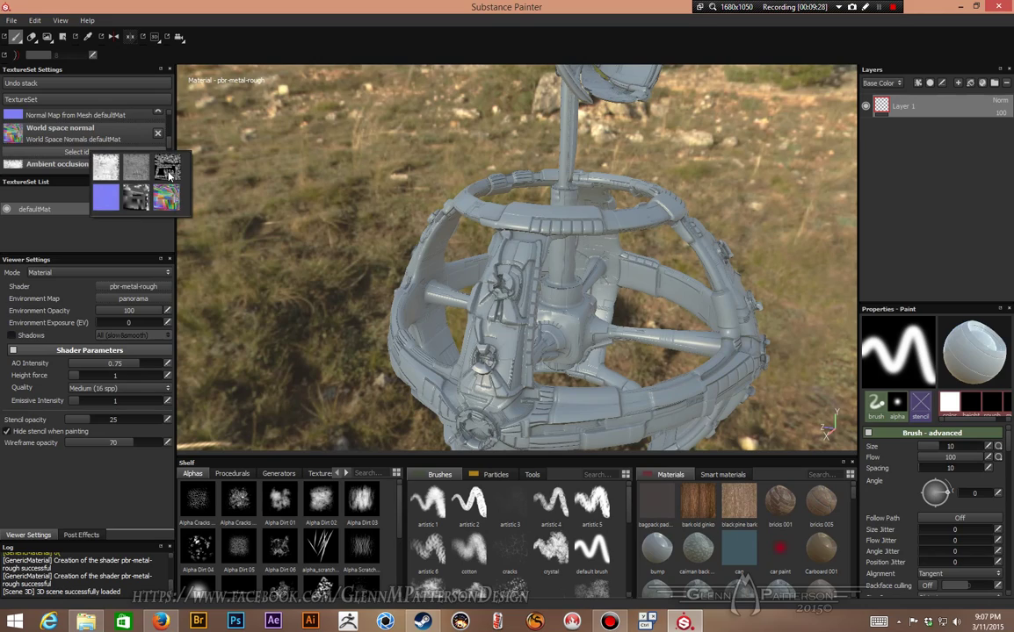
{"action": "mouse_move", "coordinate": [168, 176]}
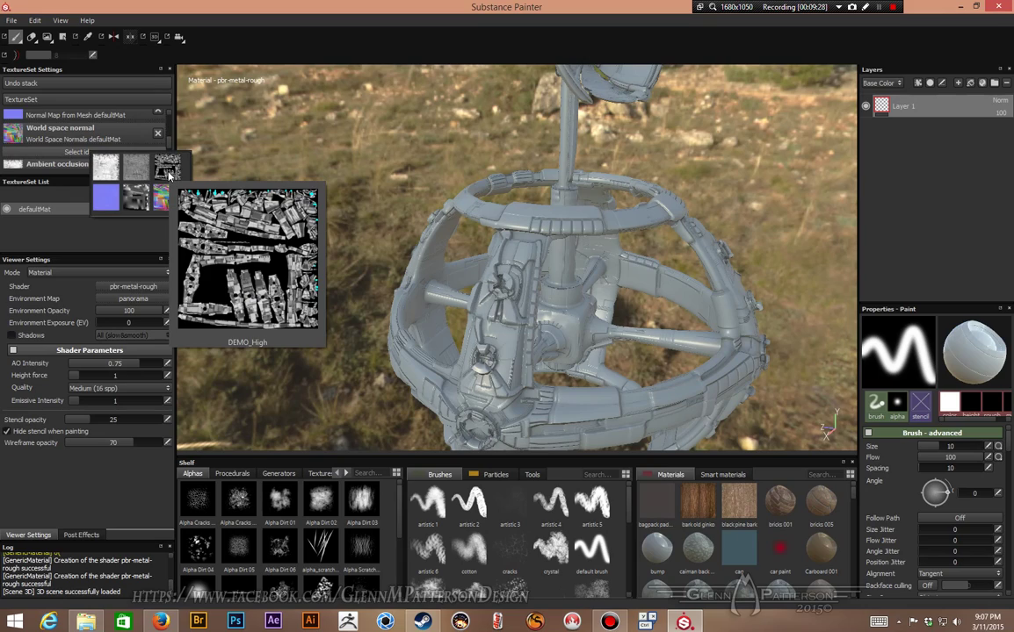
{"action": "left_click", "coordinate": [169, 175]}
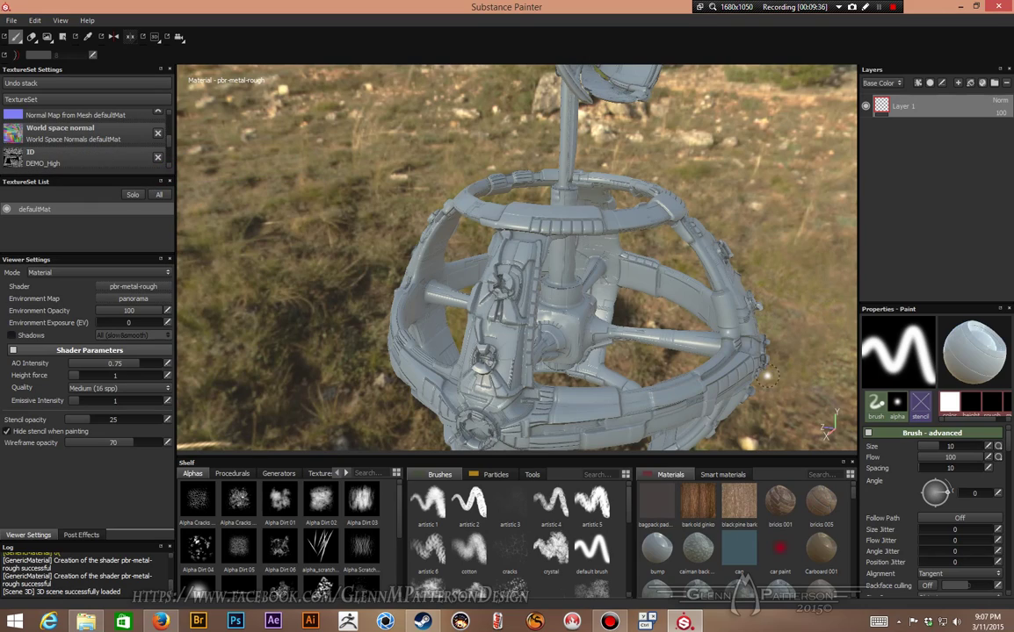
Add the Machinery smart material to the layer stack beneath Layer 1.
{"action": "left_click_drag", "start_coordinate": [689, 360], "coordinate": [606, 364], "text": "alt"}
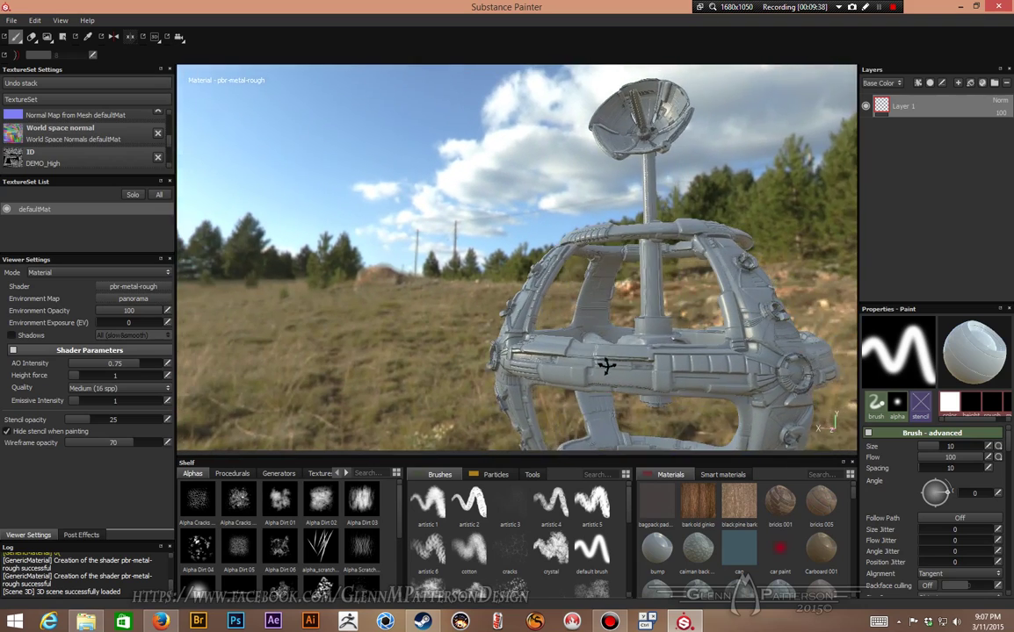
{"action": "left_click_drag", "start_coordinate": [499, 279], "coordinate": [501, 330], "text": "alt"}
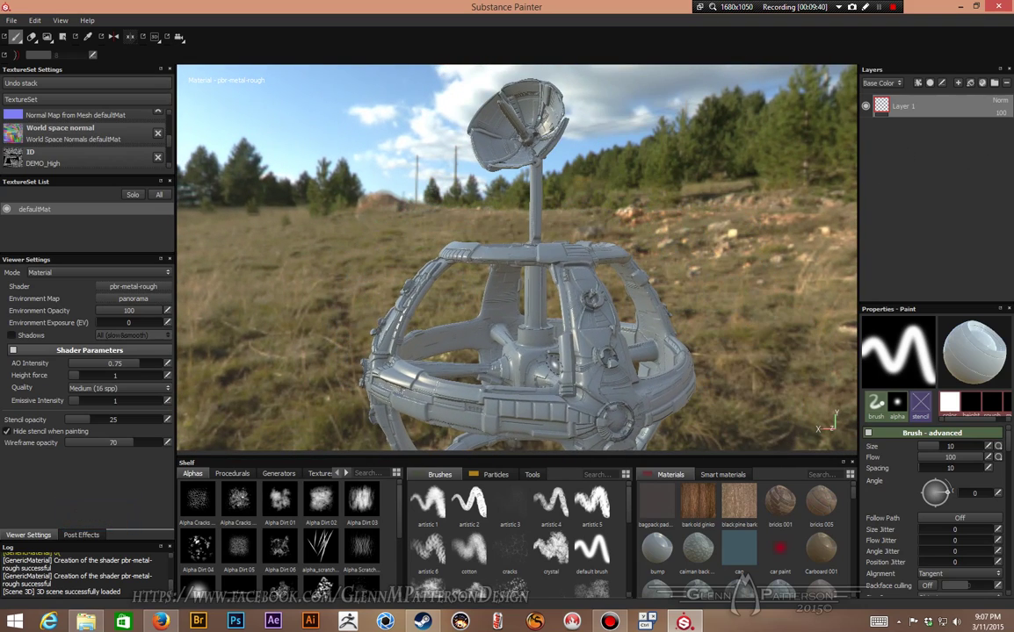
{"action": "left_click", "coordinate": [720, 475]}
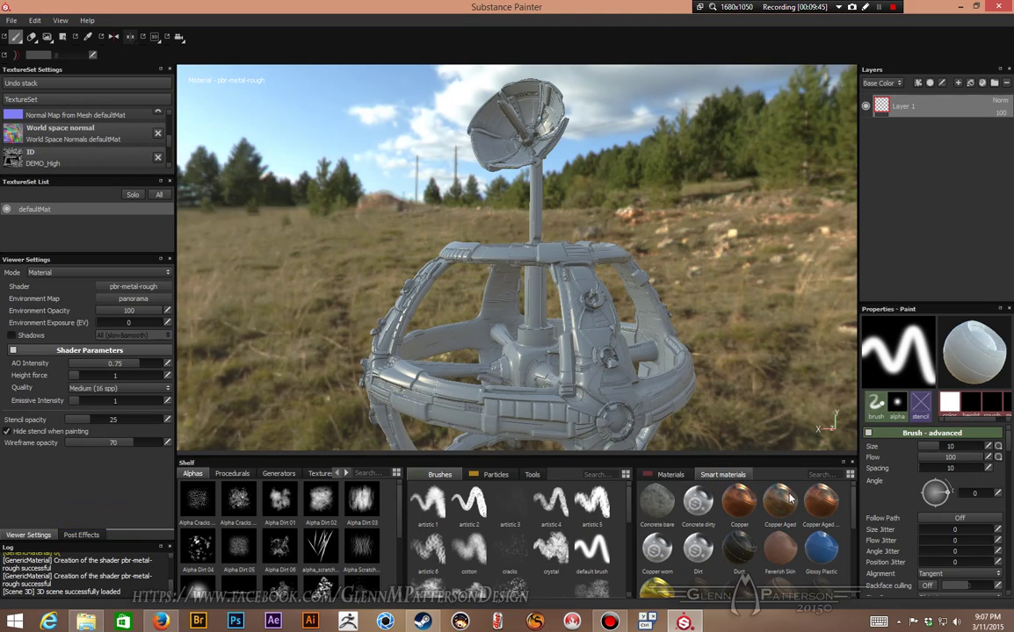
{"action": "scroll", "coordinate": [777, 525], "scroll_direction": "down", "scroll_amount": 3}
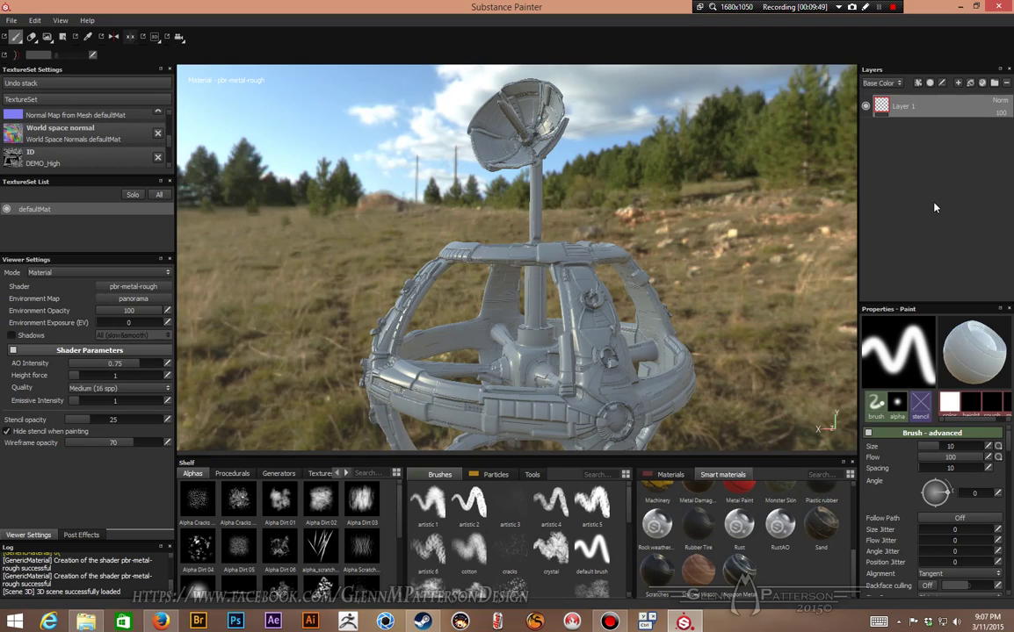
{"action": "mouse_move", "coordinate": [740, 515]}
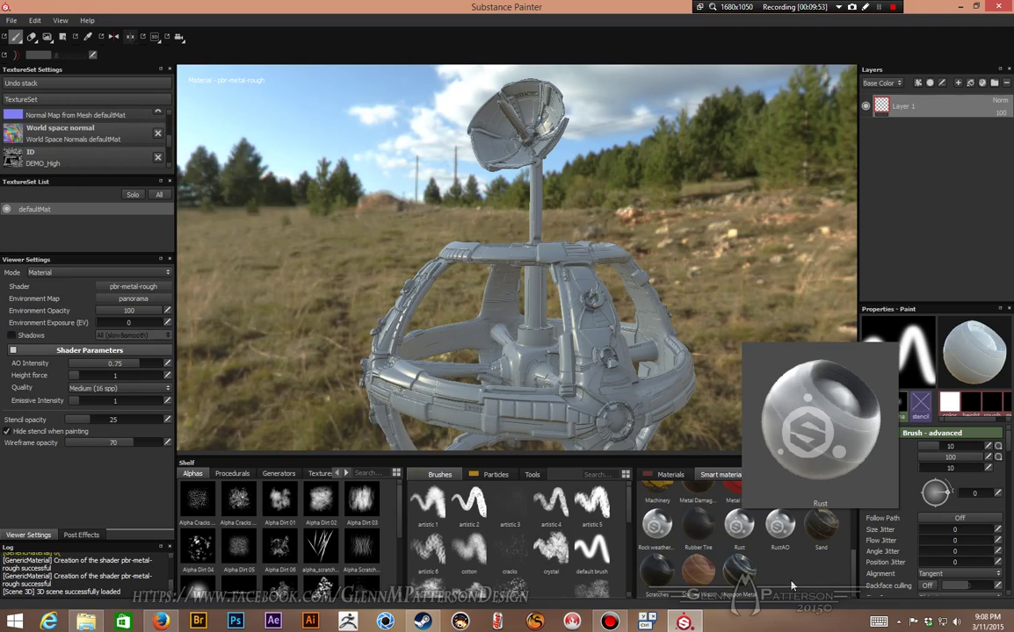
{"action": "mouse_move", "coordinate": [744, 581]}
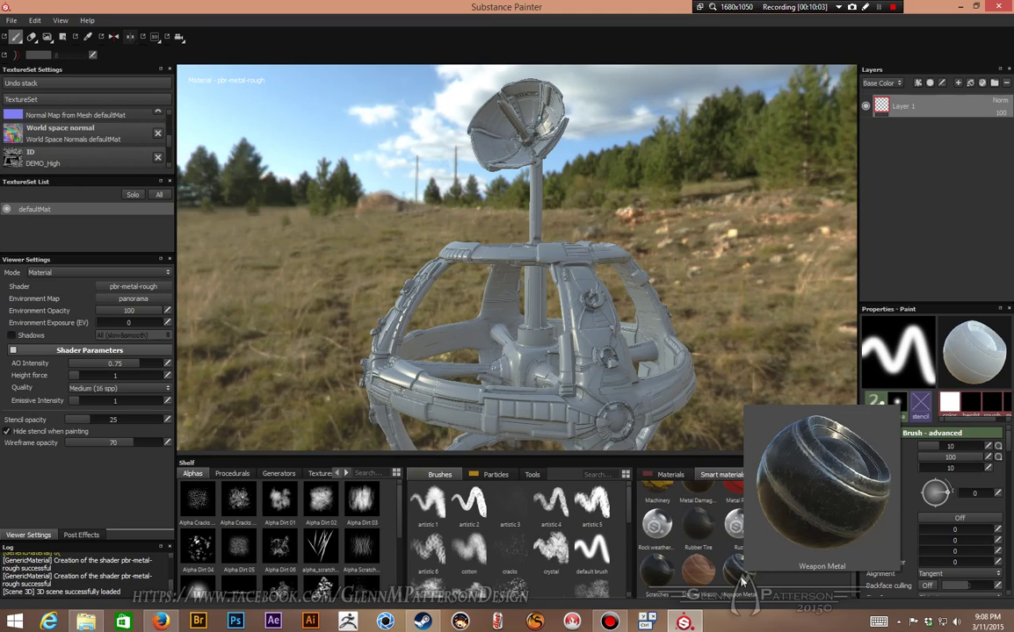
{"action": "scroll", "coordinate": [70, 149], "scroll_direction": "up", "scroll_amount": 4}
{"action": "scroll", "coordinate": [81, 152], "scroll_direction": "down", "scroll_amount": 3}
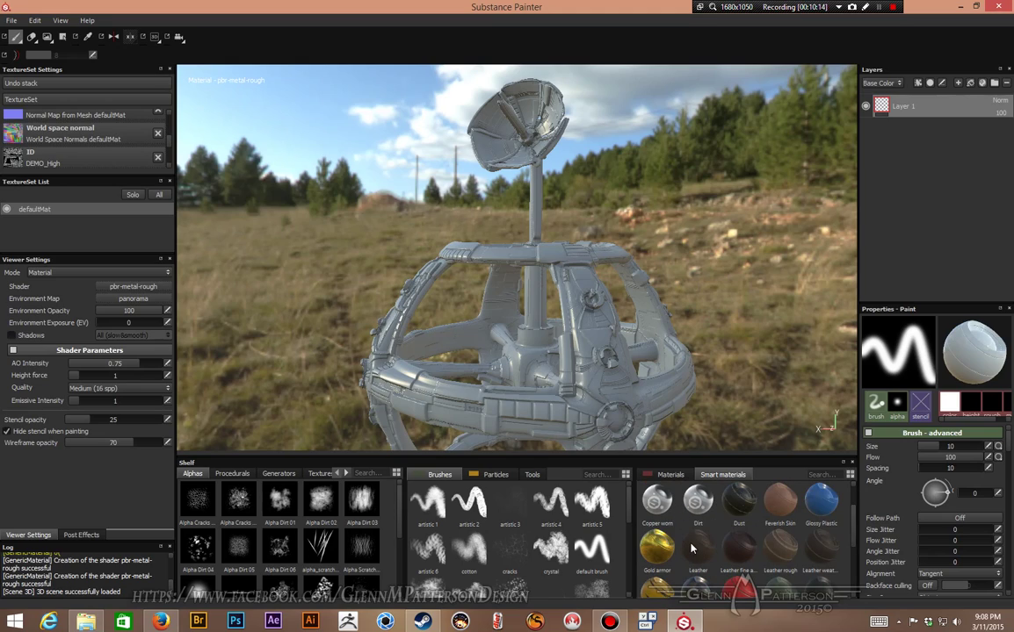
{"action": "mouse_move", "coordinate": [656, 489]}
{"action": "left_mouse_down"}
{"action": "mouse_move", "coordinate": [585, 446]}
{"action": "mouse_move", "coordinate": [748, 247]}
{"action": "mouse_move", "coordinate": [920, 186]}
{"action": "mouse_move", "coordinate": [922, 199]}
{"action": "left_mouse_up"}
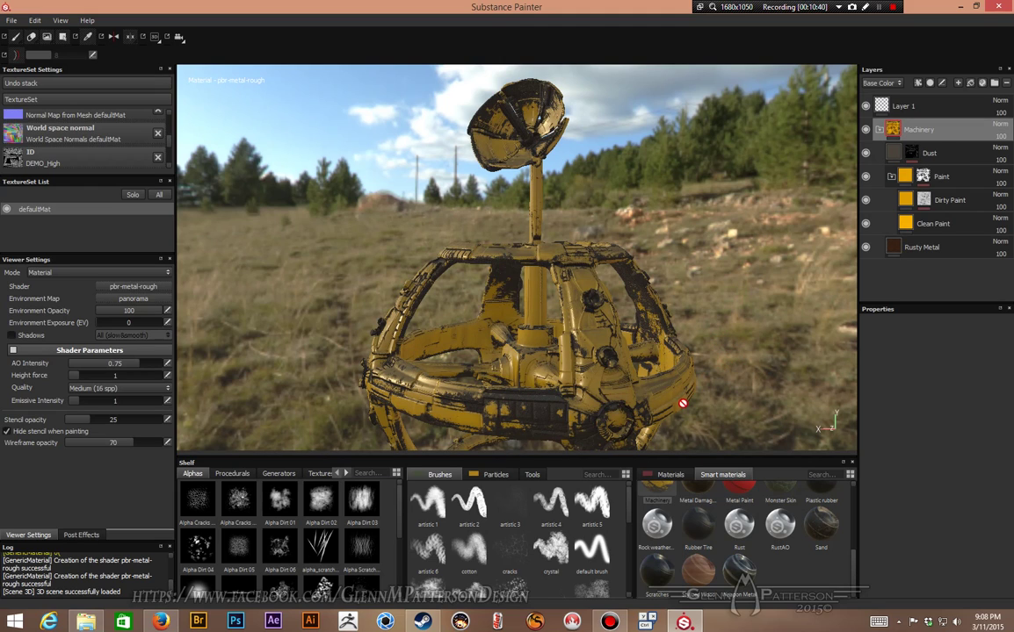
Set the base color of the Machinery material's Clean Paint layer to bright red (R 0.927, G 0, B 0).
{"action": "middle_click_drag", "start_coordinate": [712, 376], "coordinate": [660, 237], "text": "alt"}
{"action": "left_click_drag", "start_coordinate": [572, 325], "coordinate": [736, 336], "text": "alt"}
{"action": "middle_click_drag", "start_coordinate": [239, 214], "coordinate": [361, 260], "text": "alt"}
{"action": "middle_click_drag", "start_coordinate": [521, 268], "coordinate": [484, 282], "text": "alt"}
{"action": "left_click_drag", "start_coordinate": [434, 295], "coordinate": [471, 327], "text": "alt"}
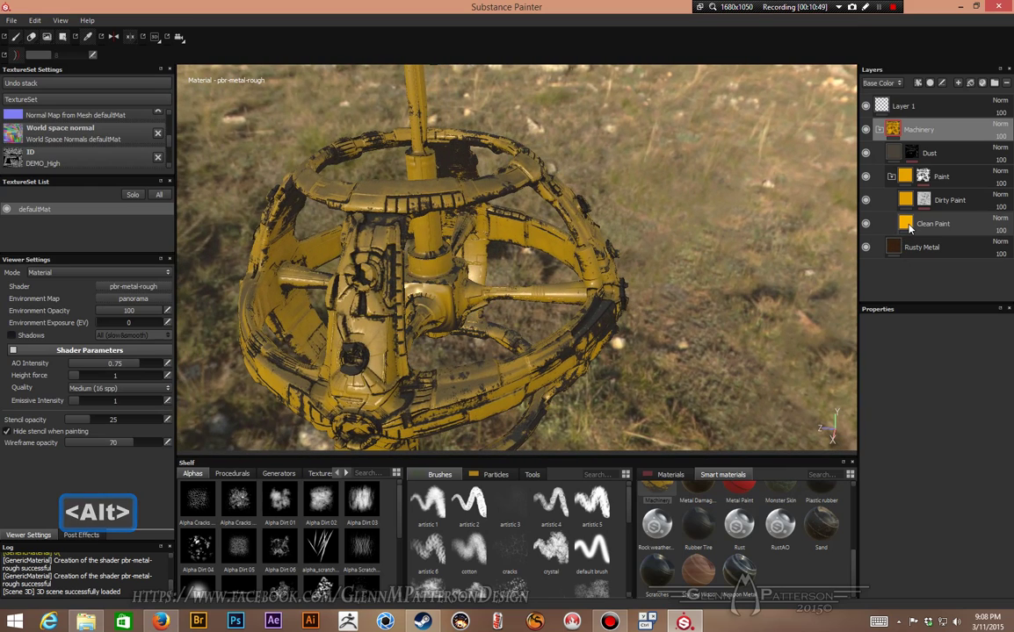
{"action": "mouse_move", "coordinate": [909, 226]}
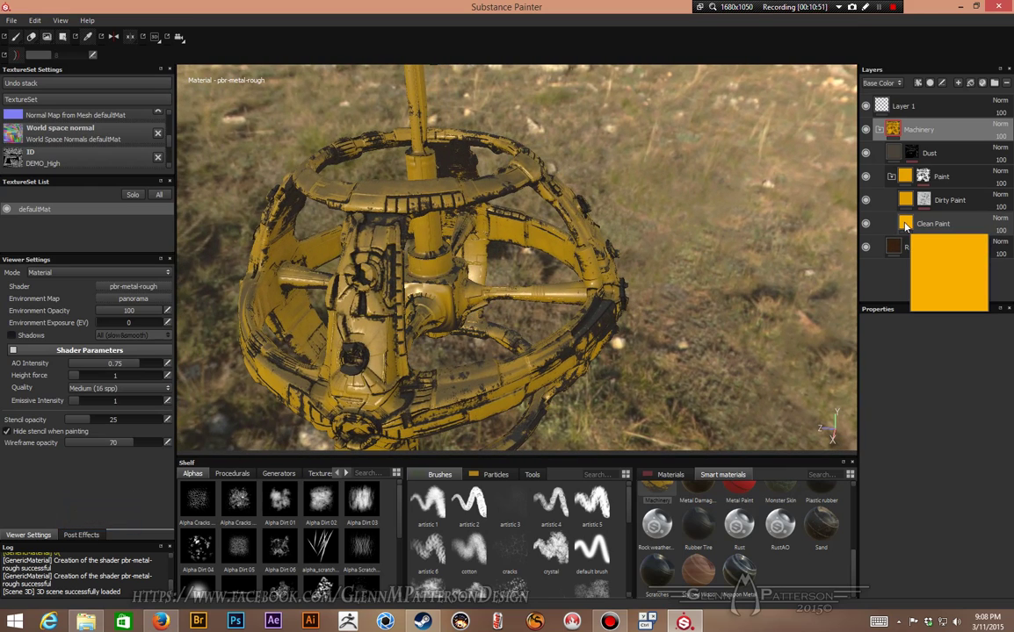
{"action": "left_click", "coordinate": [907, 225]}
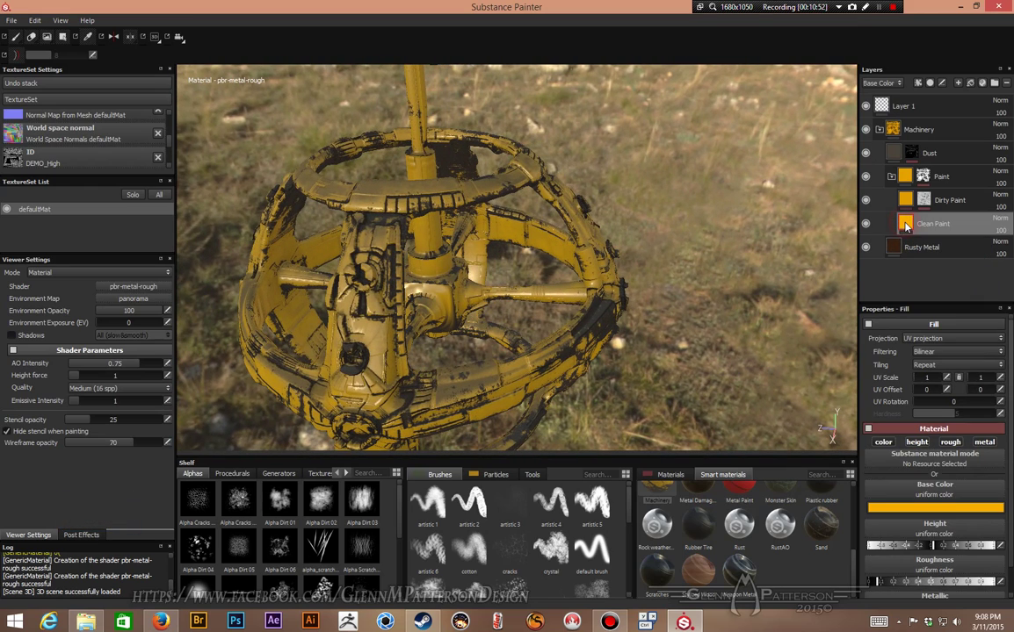
{"action": "left_click", "coordinate": [943, 515]}
{"action": "left_click_drag", "start_coordinate": [913, 549], "coordinate": [911, 561]}
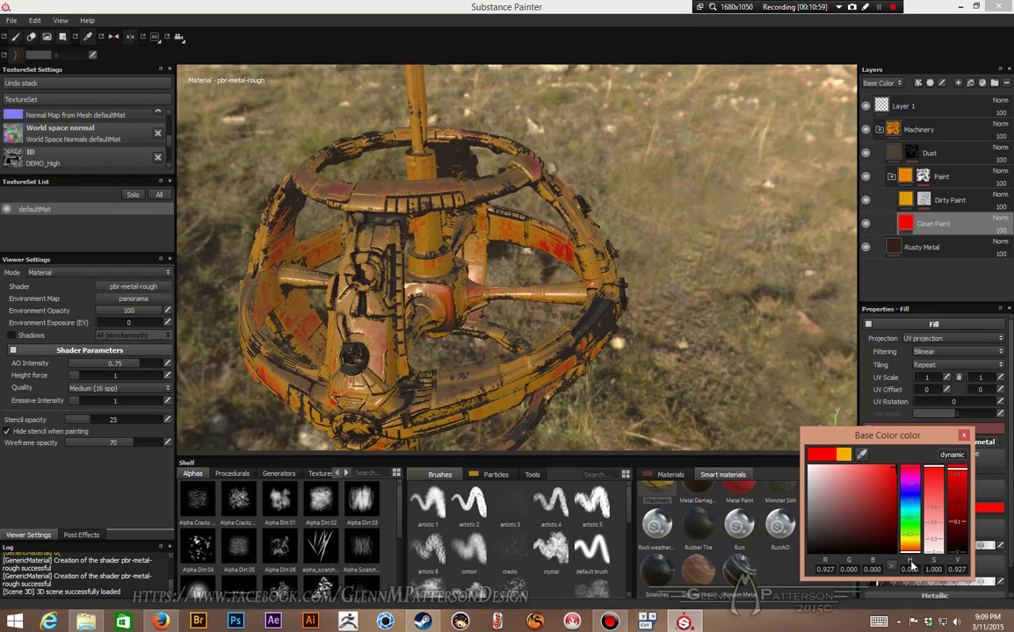
{"action": "left_click", "coordinate": [965, 436]}
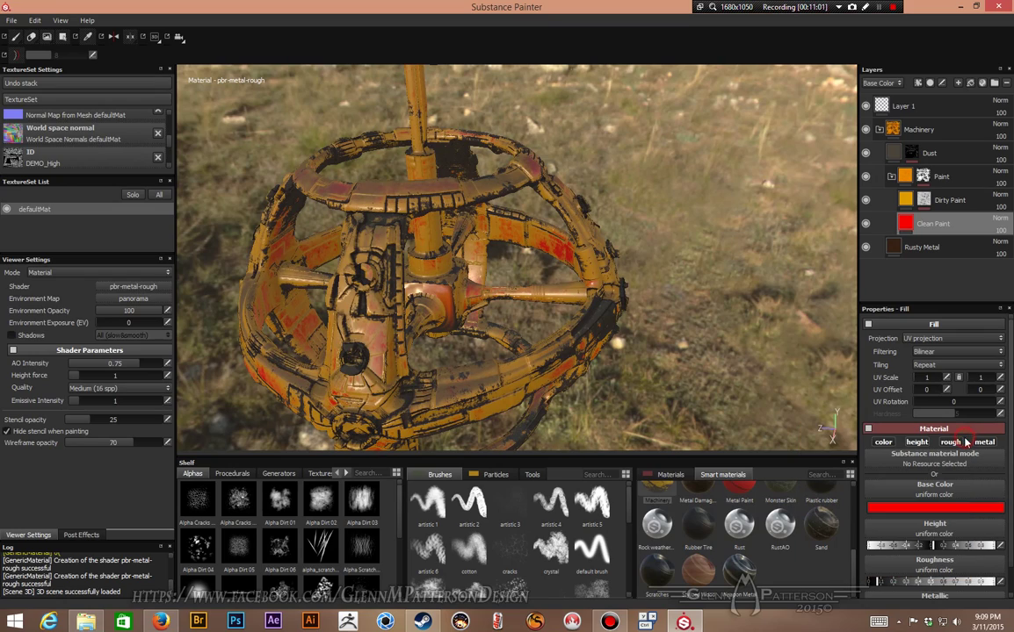
Set the Dirty Paint layer's base color to red with hue 0 (R 0.725, G 0.001, B 0.001).
{"action": "left_click", "coordinate": [905, 205]}
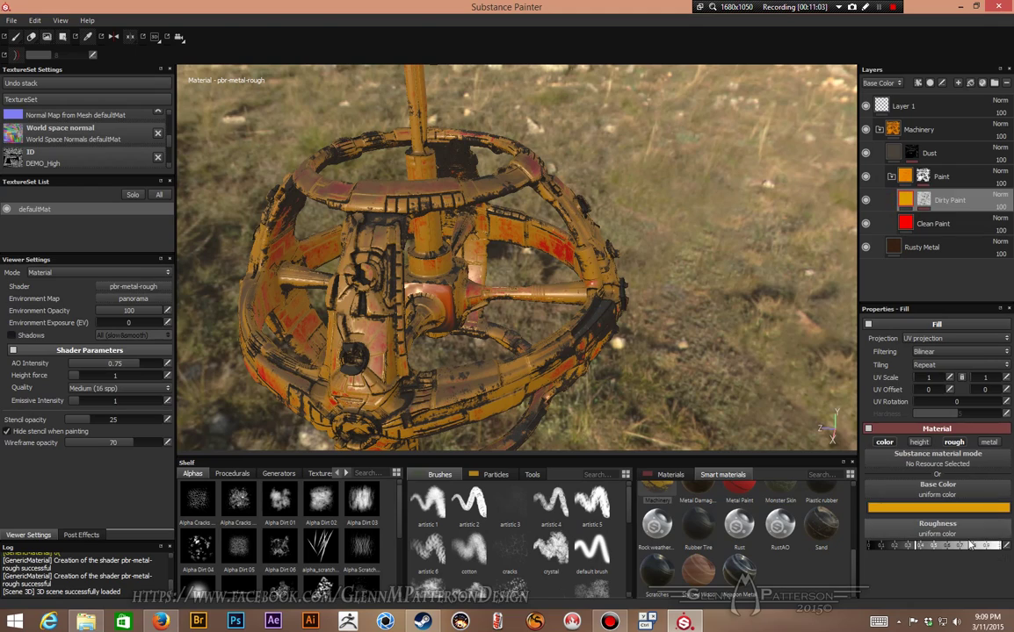
{"action": "left_click", "coordinate": [943, 510]}
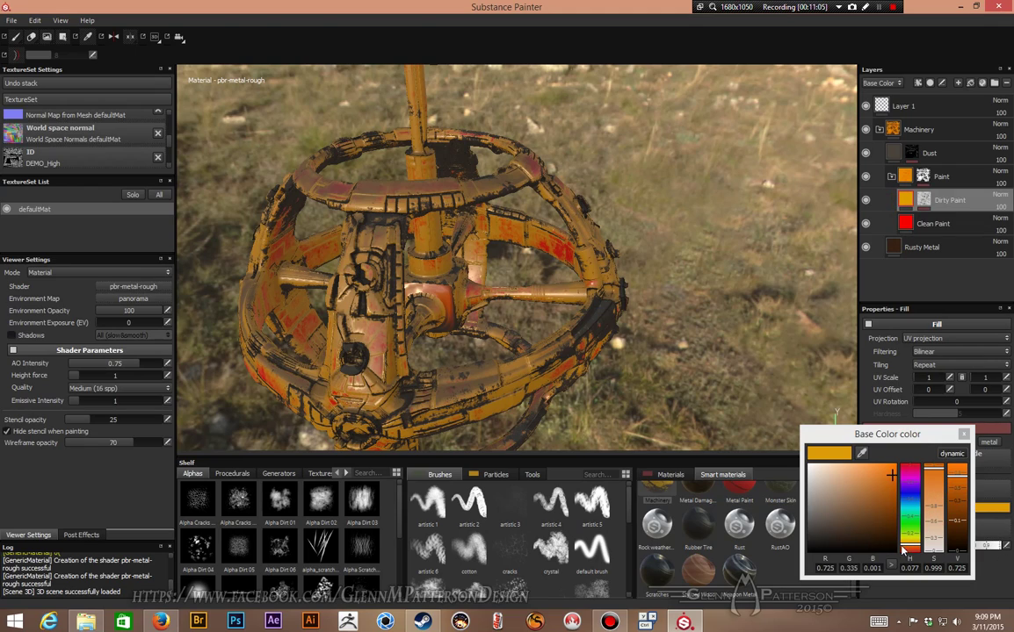
{"action": "left_click", "coordinate": [907, 552]}
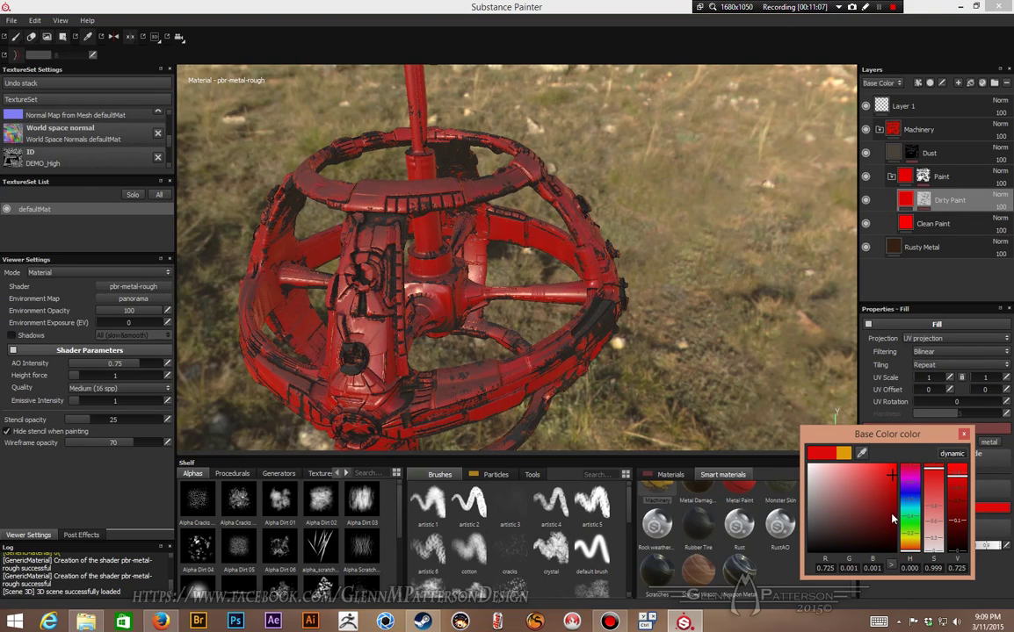
Darken the Dirty Paint layer's base color to deep red (R 0.241, G 0, B 0).
{"action": "left_click", "coordinate": [895, 516]}
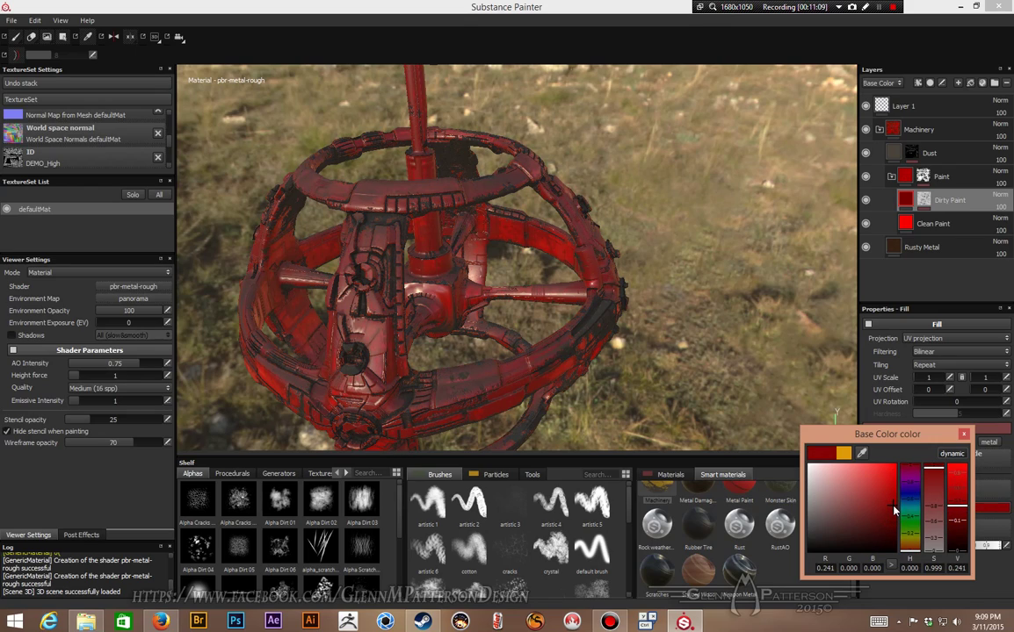
{"action": "left_click", "coordinate": [963, 434]}
{"action": "left_click_drag", "start_coordinate": [651, 342], "coordinate": [450, 330], "text": "alt"}
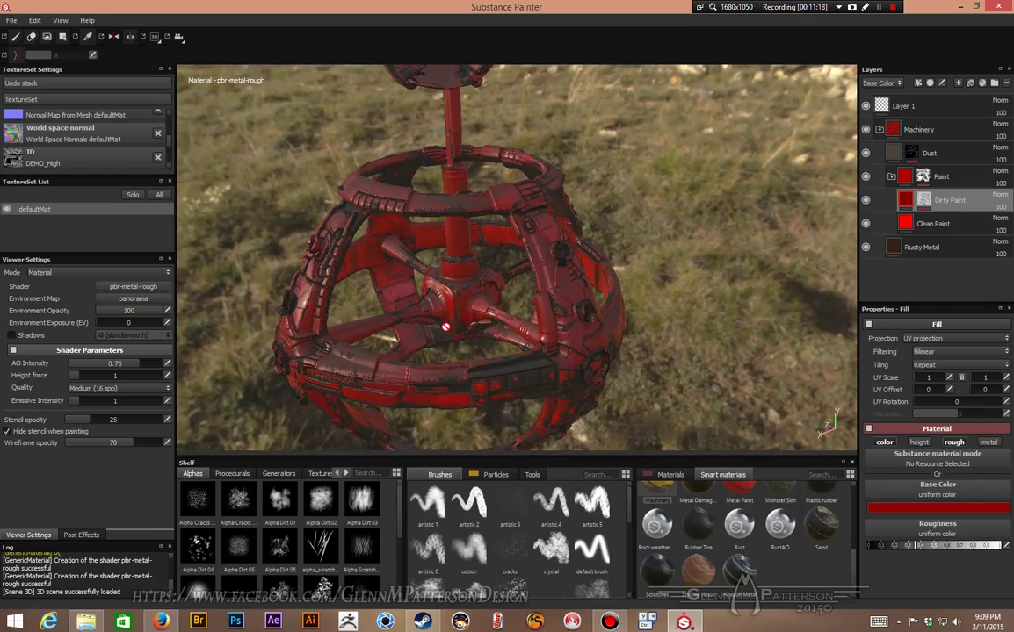
{"action": "left_click_drag", "start_coordinate": [403, 232], "coordinate": [615, 241], "text": "alt"}
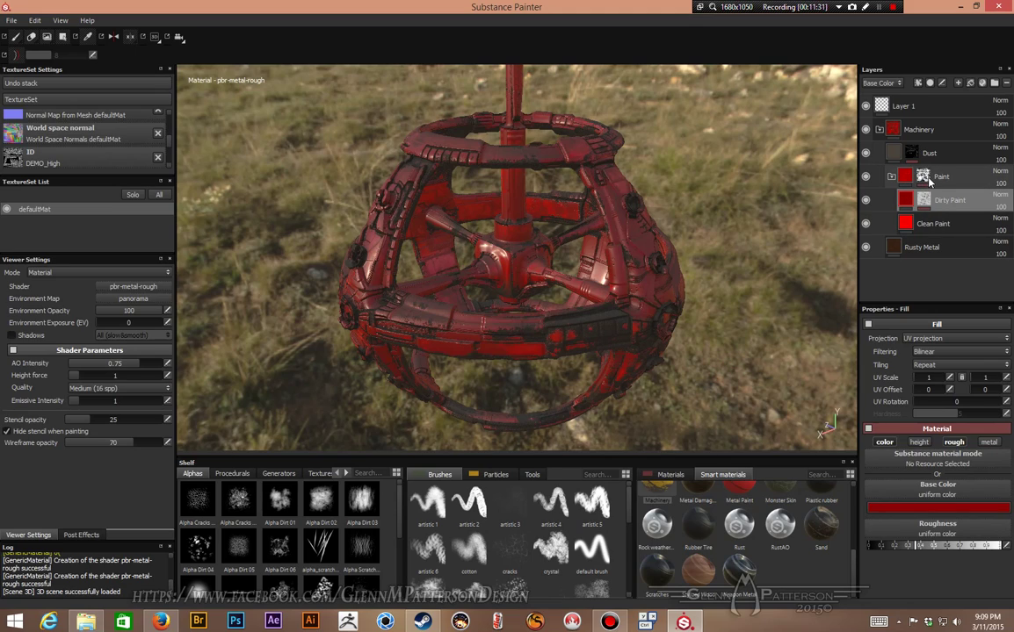
Review the MG Mask Builder generator's parameters and image inputs on the Paint folder's mask.
{"action": "left_click", "coordinate": [924, 178]}
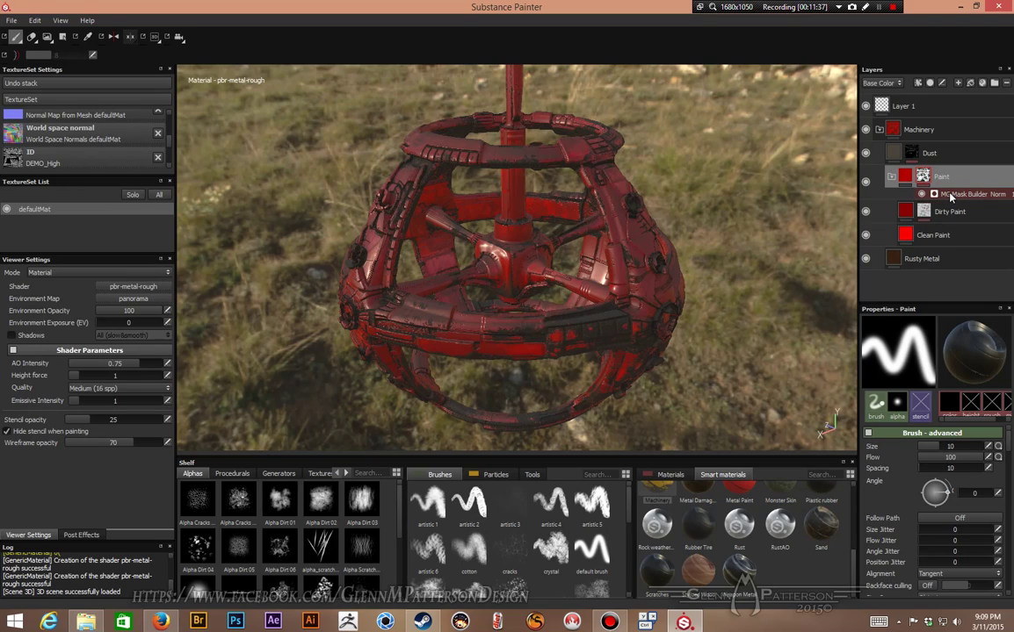
{"action": "left_click", "coordinate": [950, 195]}
{"action": "scroll", "coordinate": [933, 467], "scroll_direction": "down", "scroll_amount": 5}
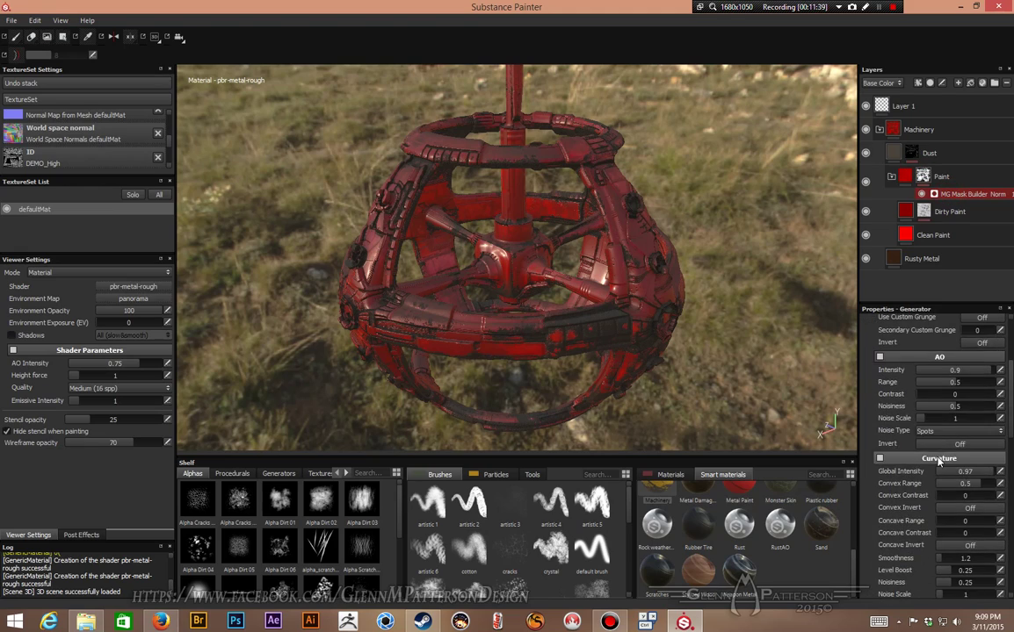
{"action": "scroll", "coordinate": [933, 457], "scroll_direction": "down", "scroll_amount": 10}
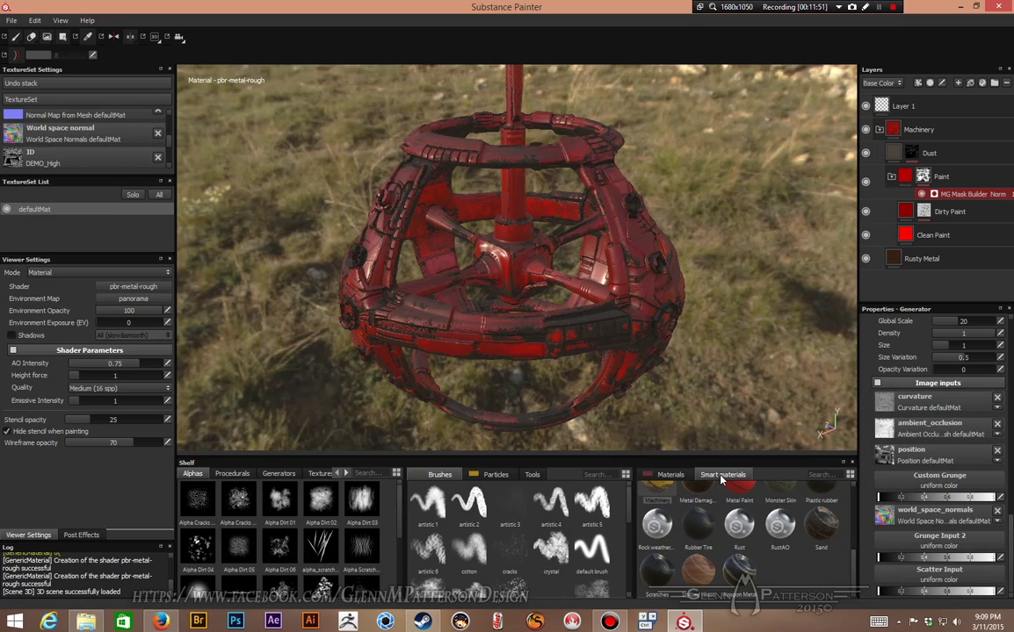
{"action": "right_click", "coordinate": [956, 133]}
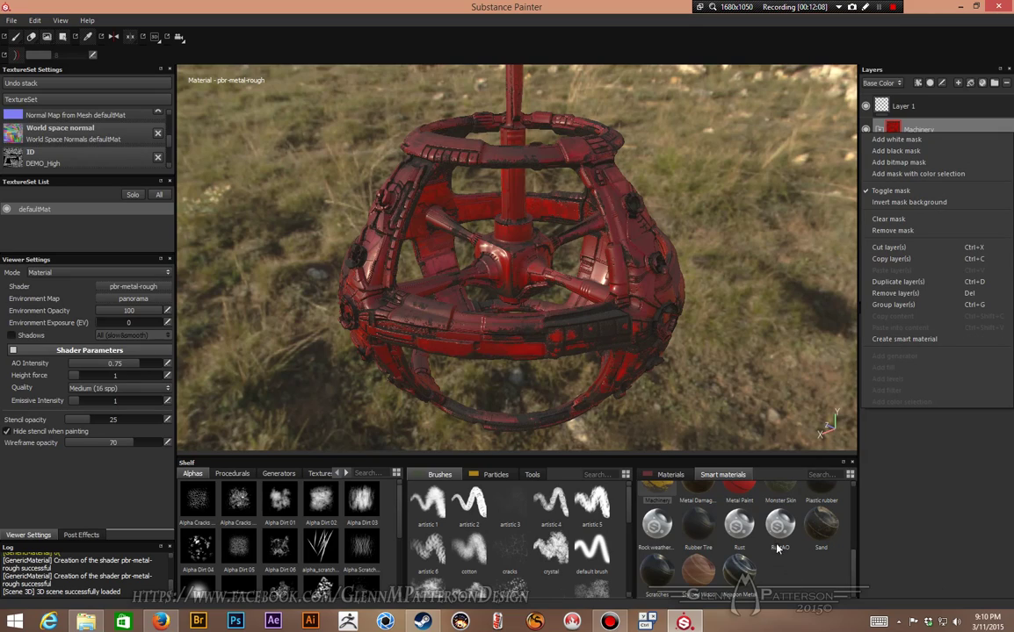
{"action": "left_click", "coordinate": [786, 584]}
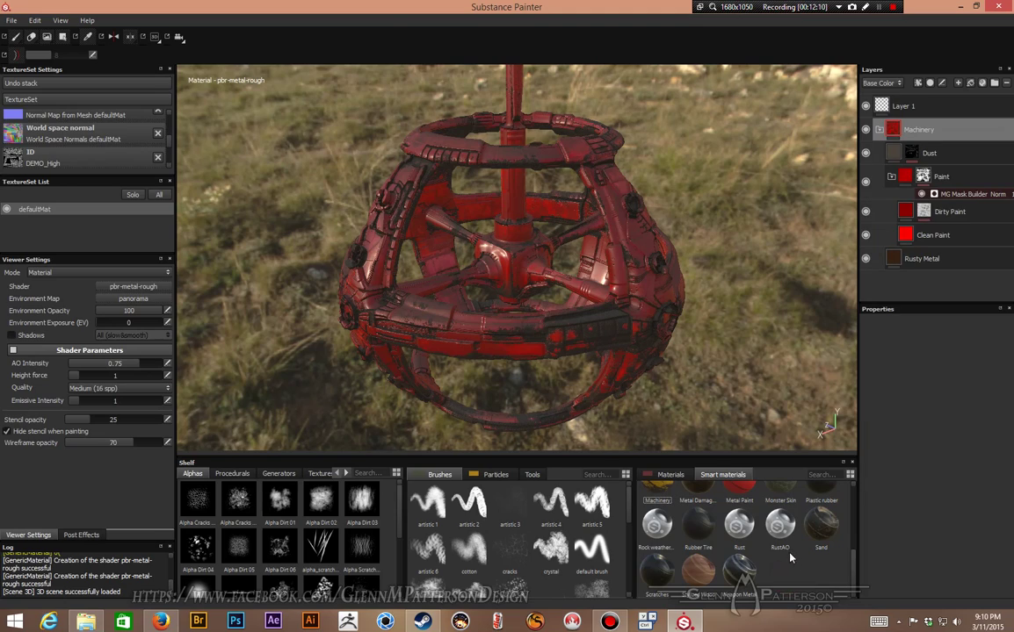
{"action": "scroll", "coordinate": [756, 536], "scroll_direction": "up", "scroll_amount": 5}
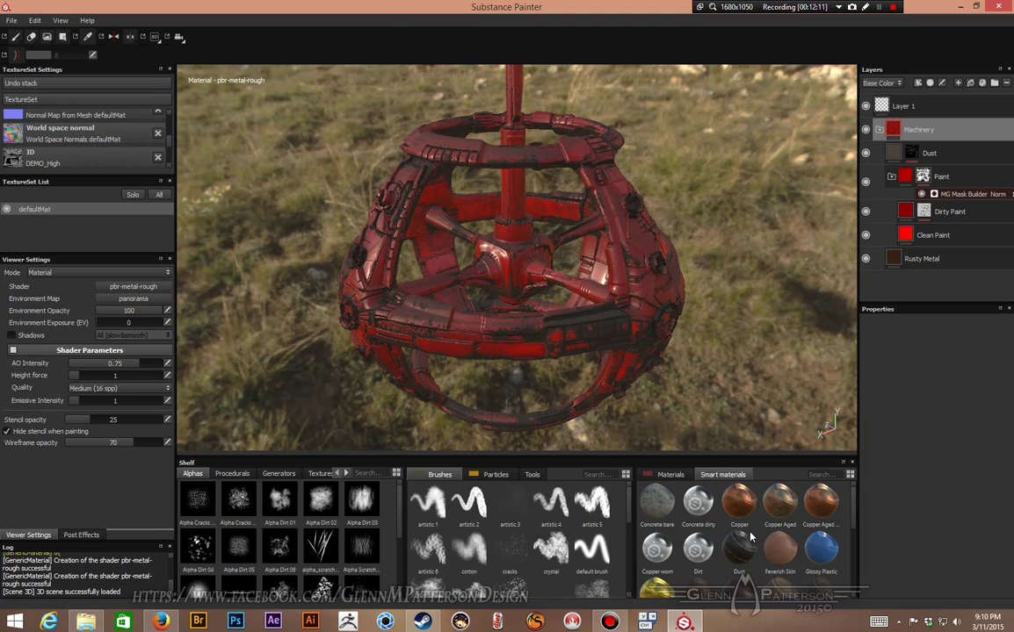
{"action": "scroll", "coordinate": [746, 534], "scroll_direction": "down", "scroll_amount": 5}
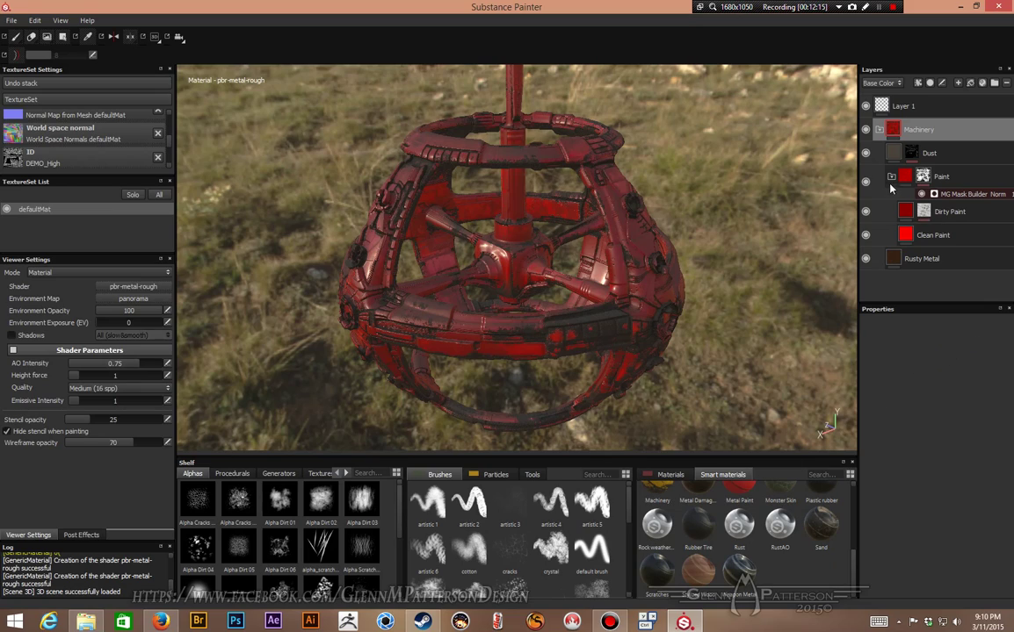
Collapse and hide the Machinery material and add the Metal Damaged smart material beneath it in the layer stack.
{"action": "left_click", "coordinate": [879, 130]}
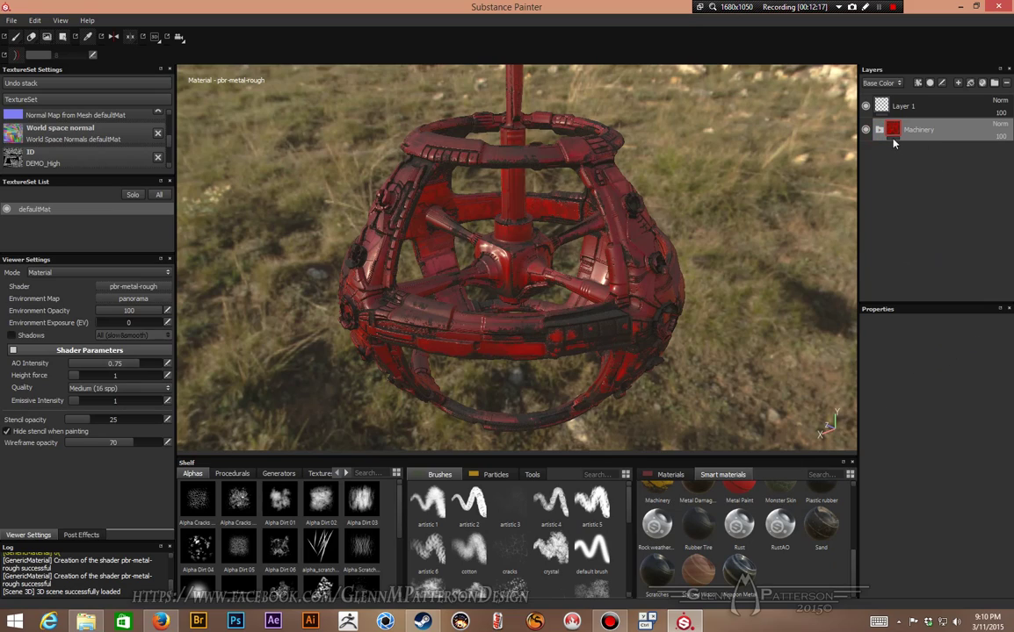
{"action": "left_click", "coordinate": [865, 130]}
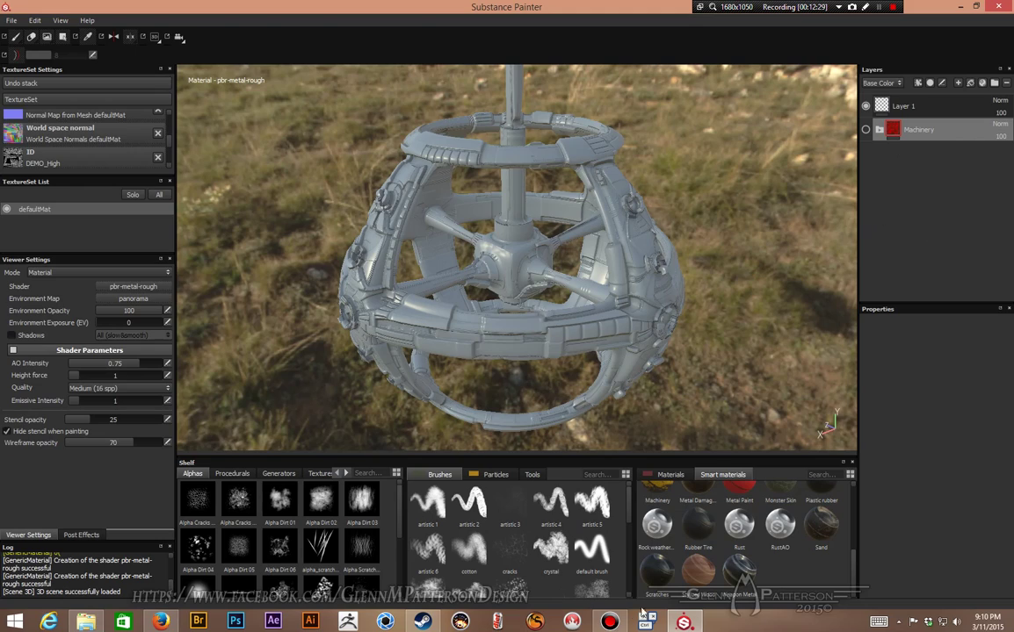
{"action": "scroll", "coordinate": [678, 576], "scroll_direction": "up", "scroll_amount": 2}
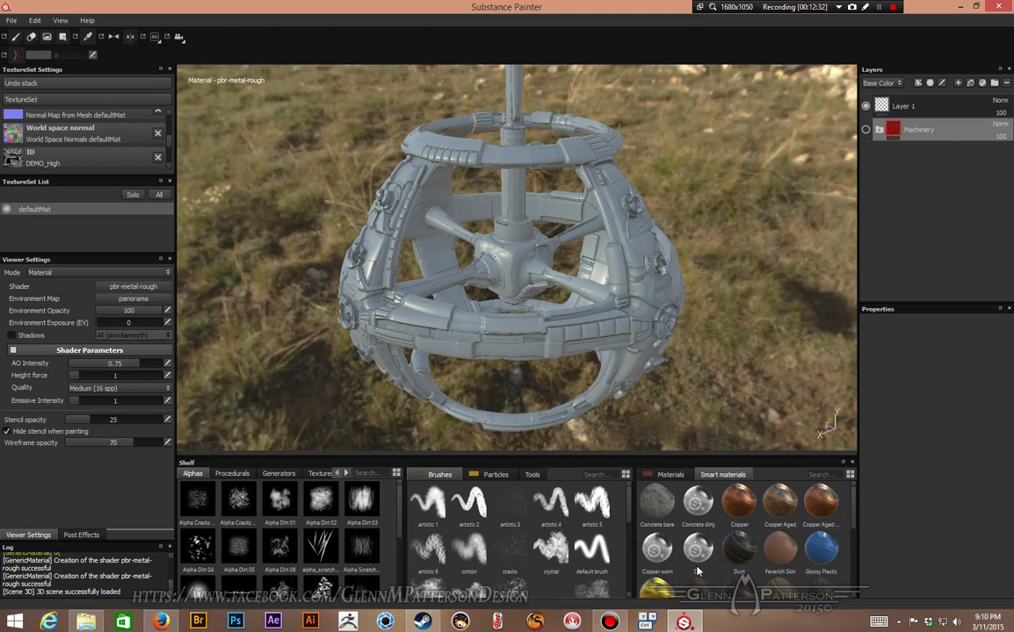
{"action": "left_click", "coordinate": [695, 530]}
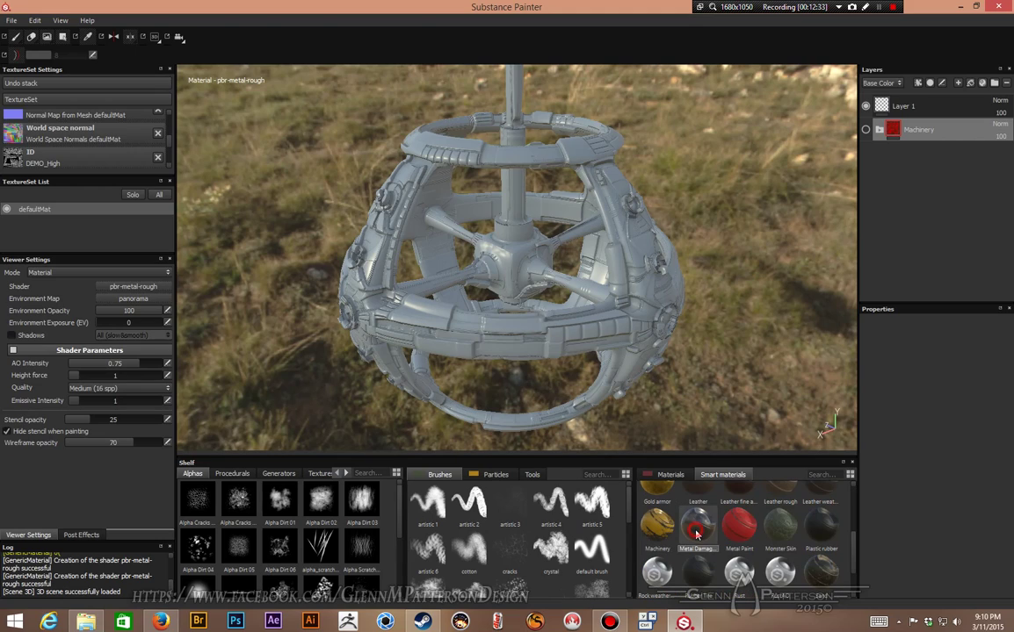
{"action": "left_click_drag", "start_coordinate": [695, 534], "coordinate": [890, 179]}
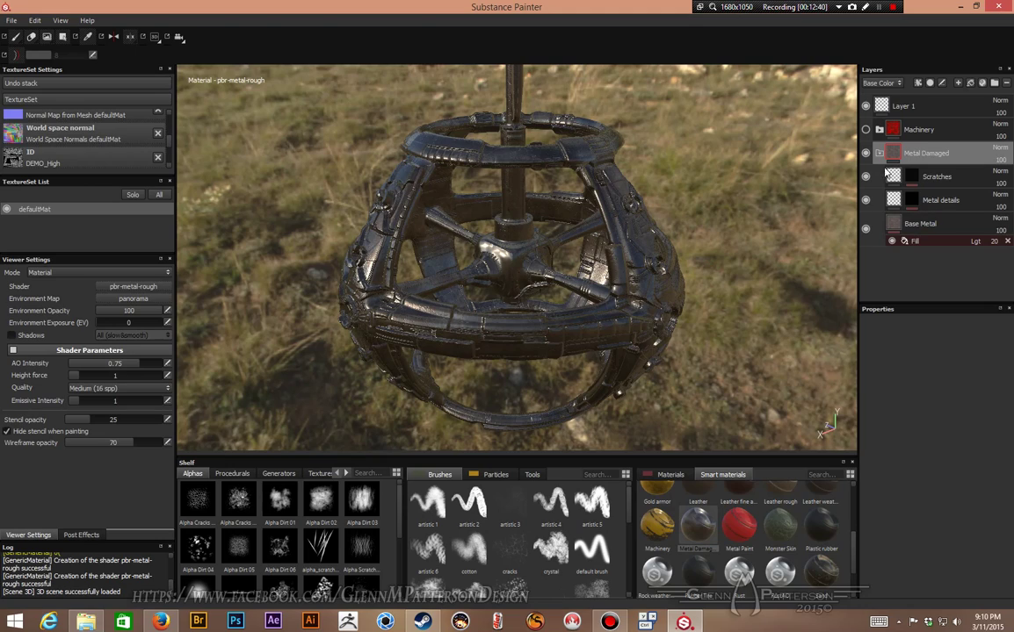
Assign the DEMO_High texture as the base color of the Metal Damaged material's Base Metal layer and inspect the model.
{"action": "left_click", "coordinate": [949, 228]}
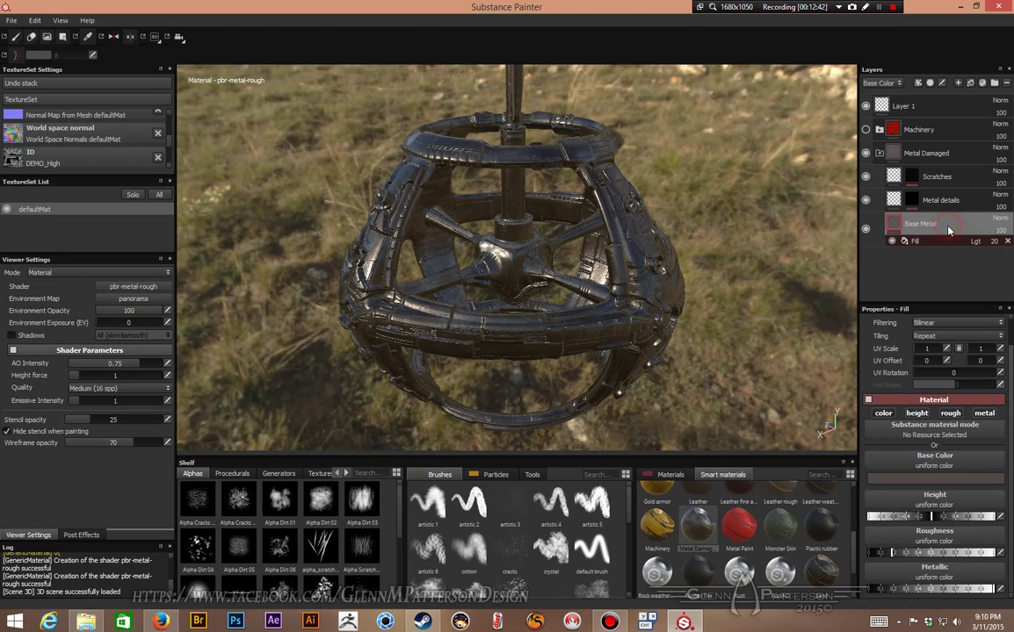
{"action": "left_click", "coordinate": [935, 467]}
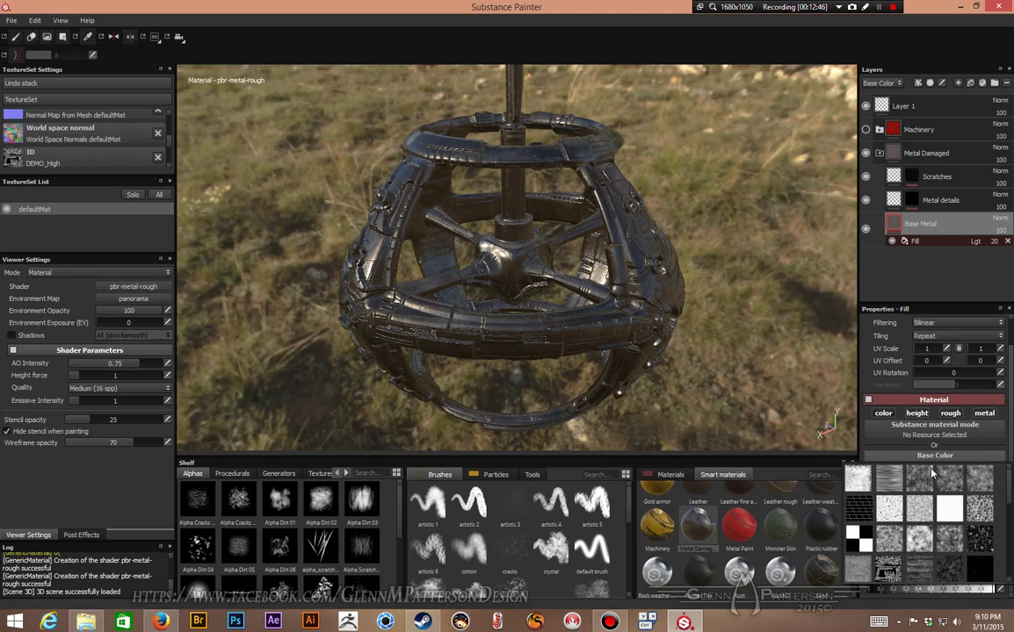
{"action": "mouse_move", "coordinate": [889, 576]}
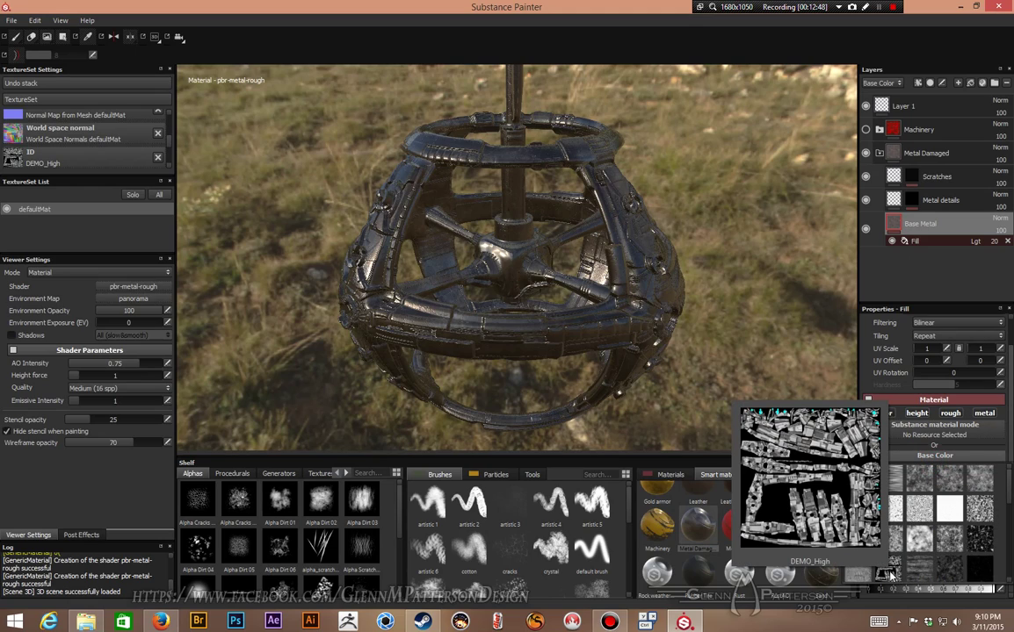
{"action": "left_click", "coordinate": [889, 575]}
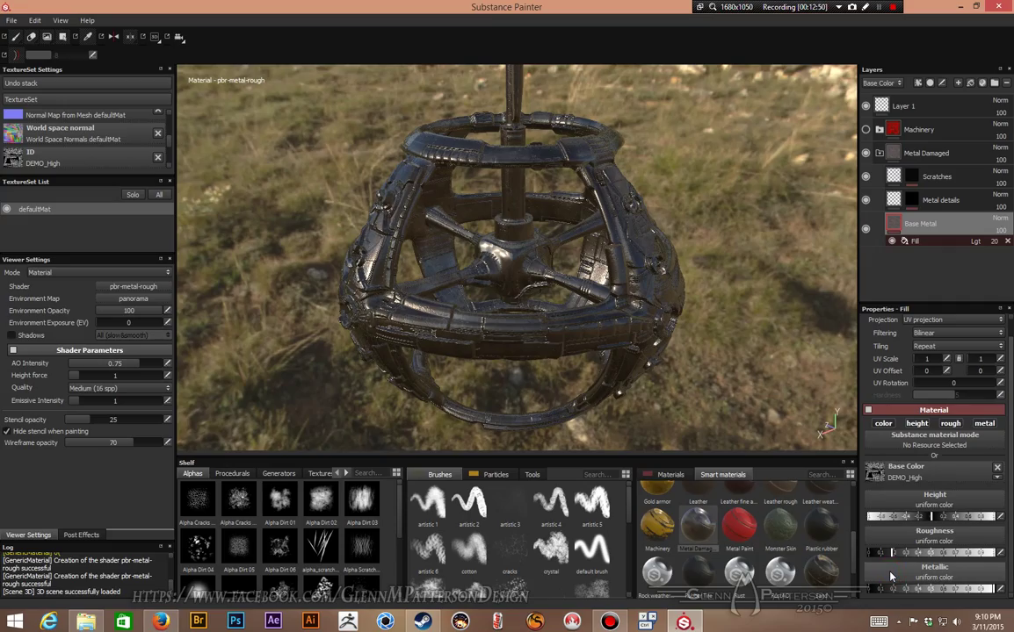
{"action": "left_click_drag", "start_coordinate": [669, 320], "coordinate": [830, 295], "text": "alt"}
{"action": "left_click_drag", "start_coordinate": [376, 326], "coordinate": [313, 321], "text": "alt"}
{"action": "left_click_drag", "start_coordinate": [476, 183], "coordinate": [448, 82], "text": "alt"}
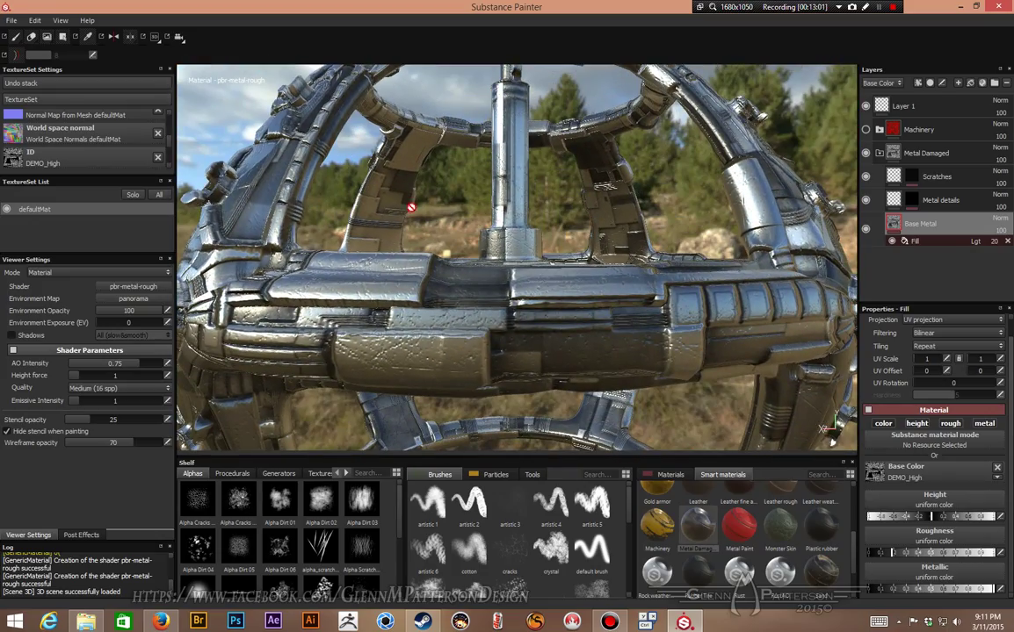
{"action": "left_click_drag", "start_coordinate": [362, 294], "coordinate": [479, 327], "text": "alt"}
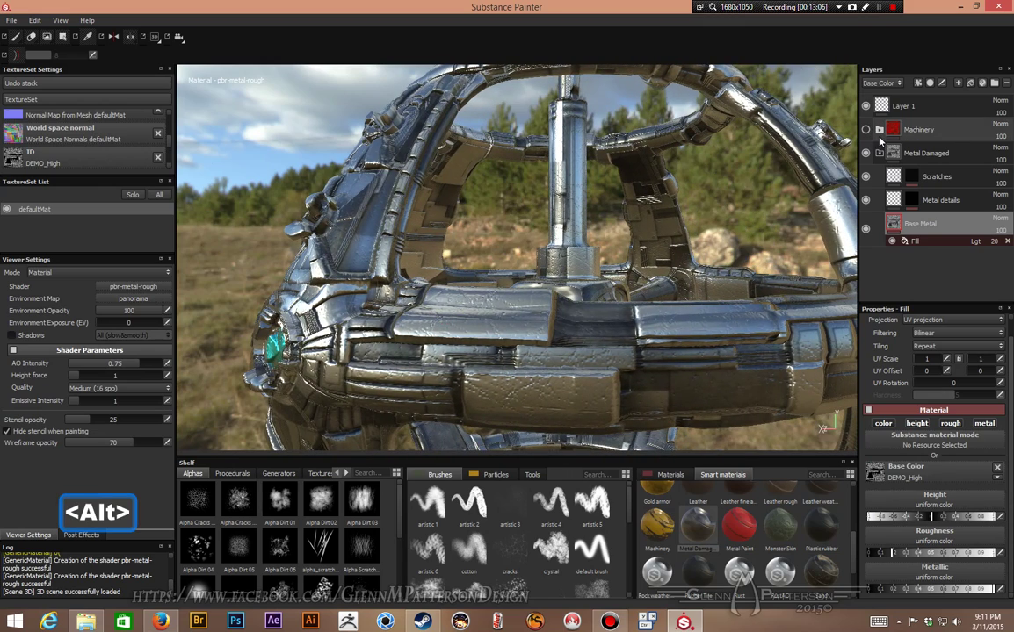
Collapse the Metal Damaged material and add a new folder above Layer 1.
{"action": "left_click", "coordinate": [880, 154]}
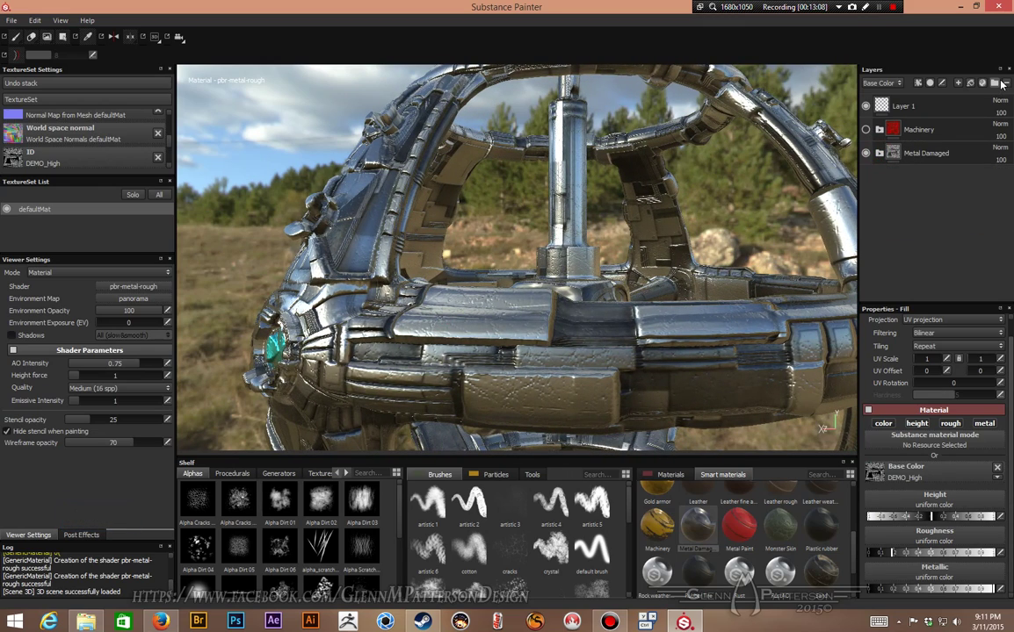
{"action": "left_click", "coordinate": [917, 106]}
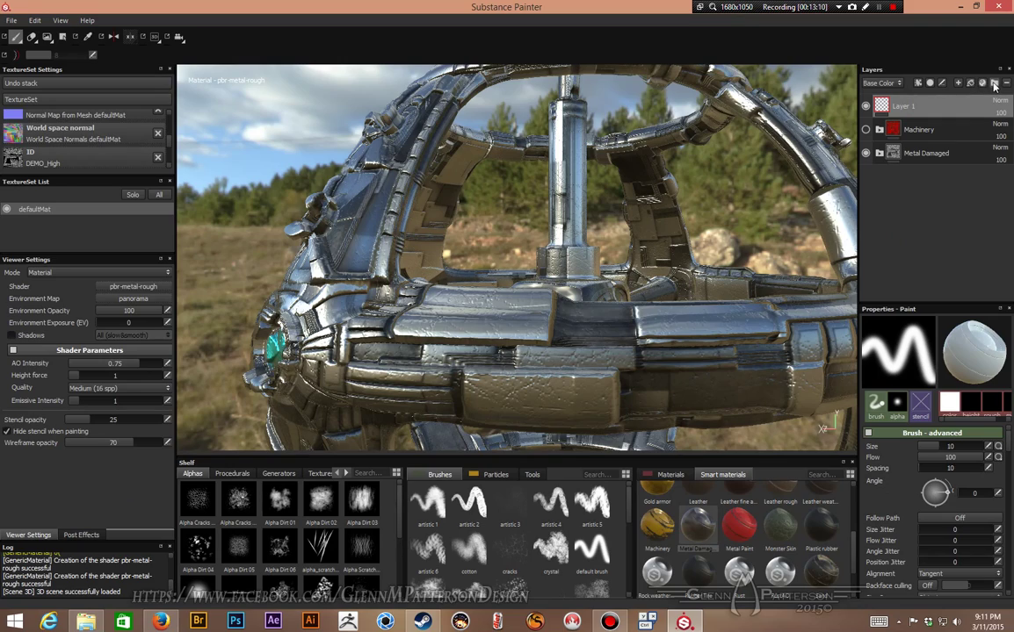
{"action": "left_click", "coordinate": [995, 84]}
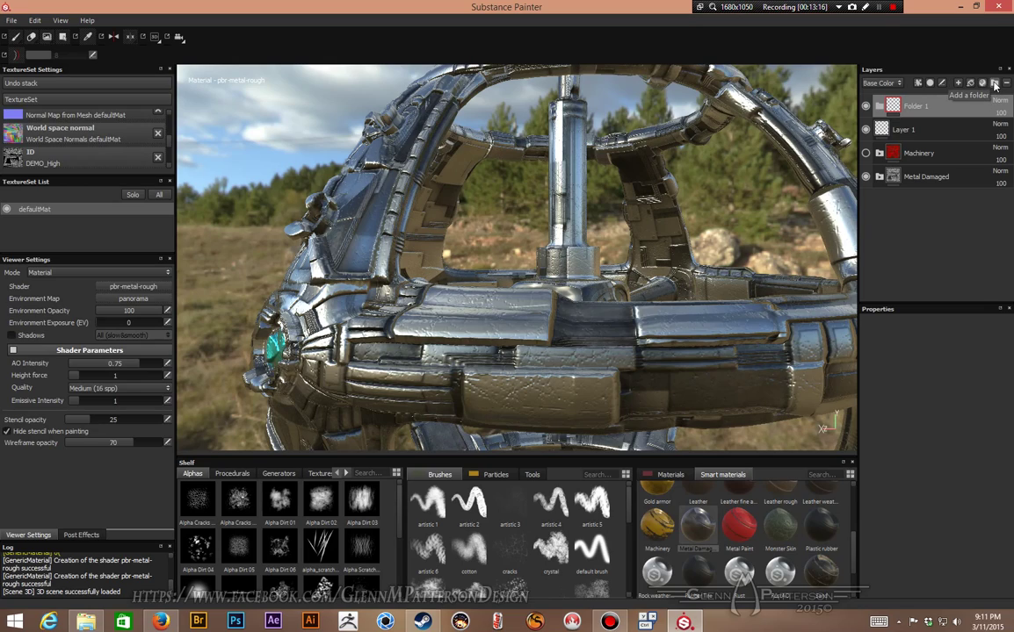
Add a new paint layer and move it inside the empty folder.
{"action": "left_click", "coordinate": [953, 154]}
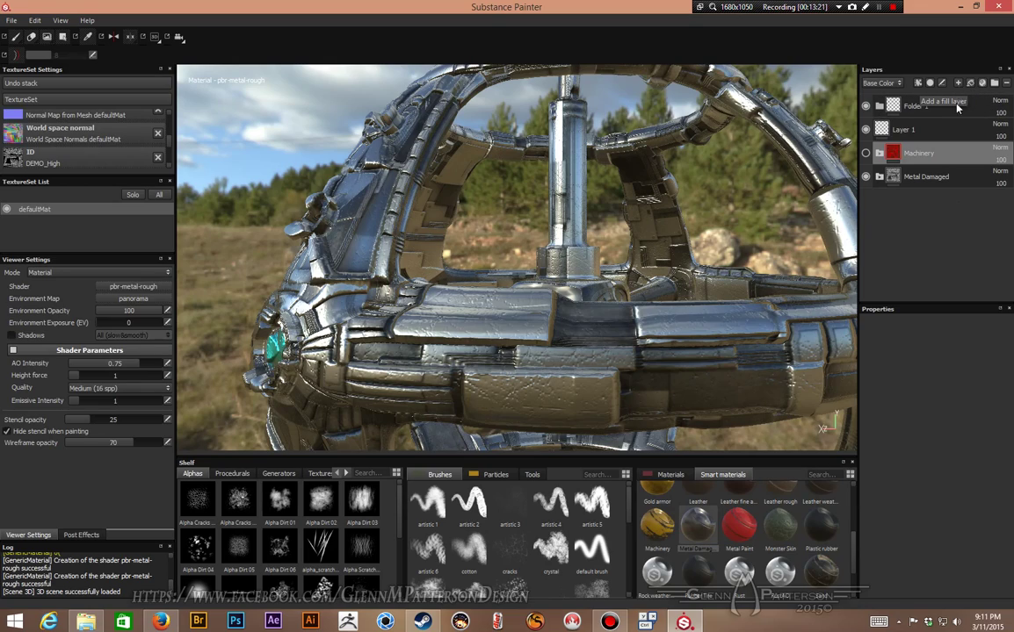
{"action": "left_click", "coordinate": [938, 131]}
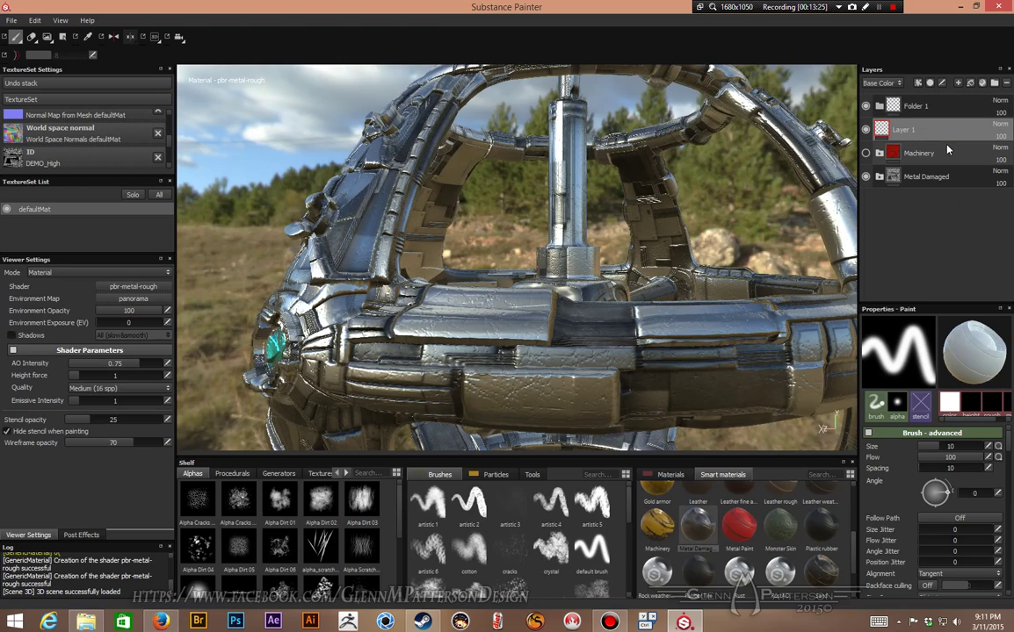
{"action": "left_click", "coordinate": [953, 113]}
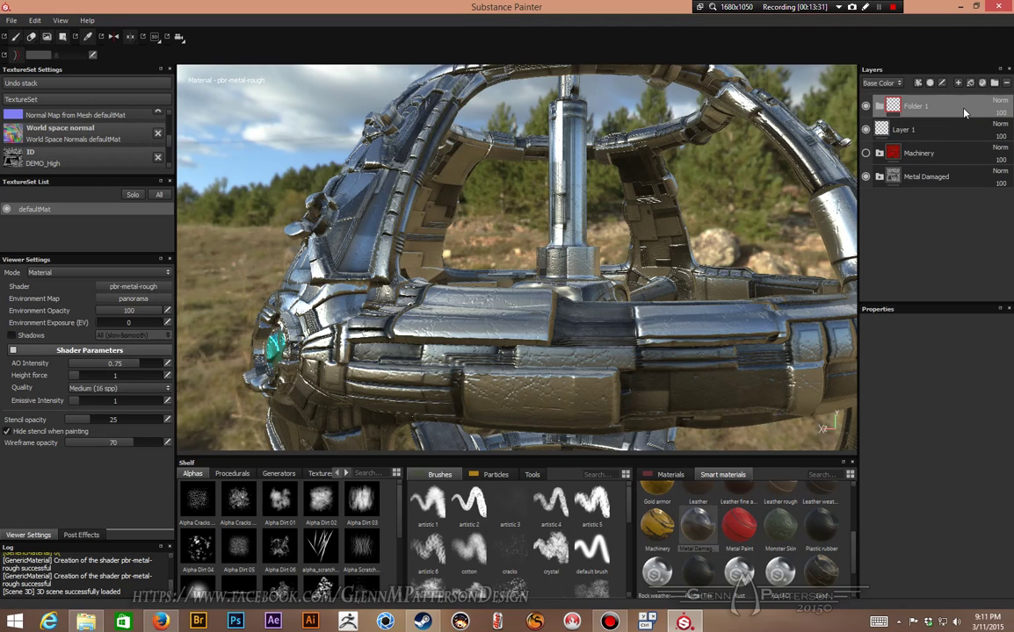
{"action": "left_click_drag", "start_coordinate": [631, 231], "coordinate": [642, 199], "text": "alt"}
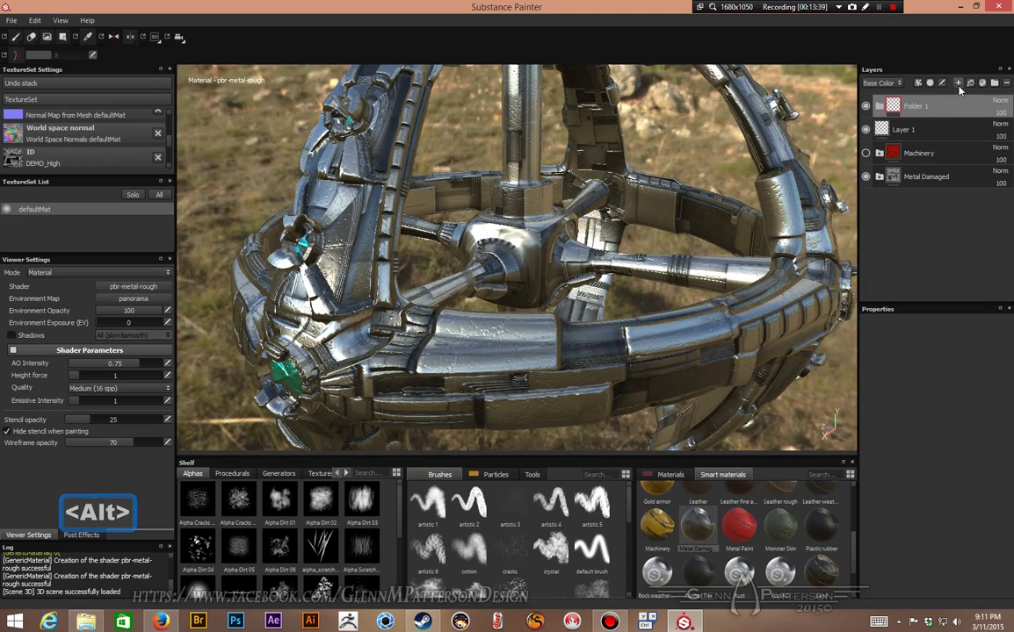
{"action": "left_click", "coordinate": [958, 83]}
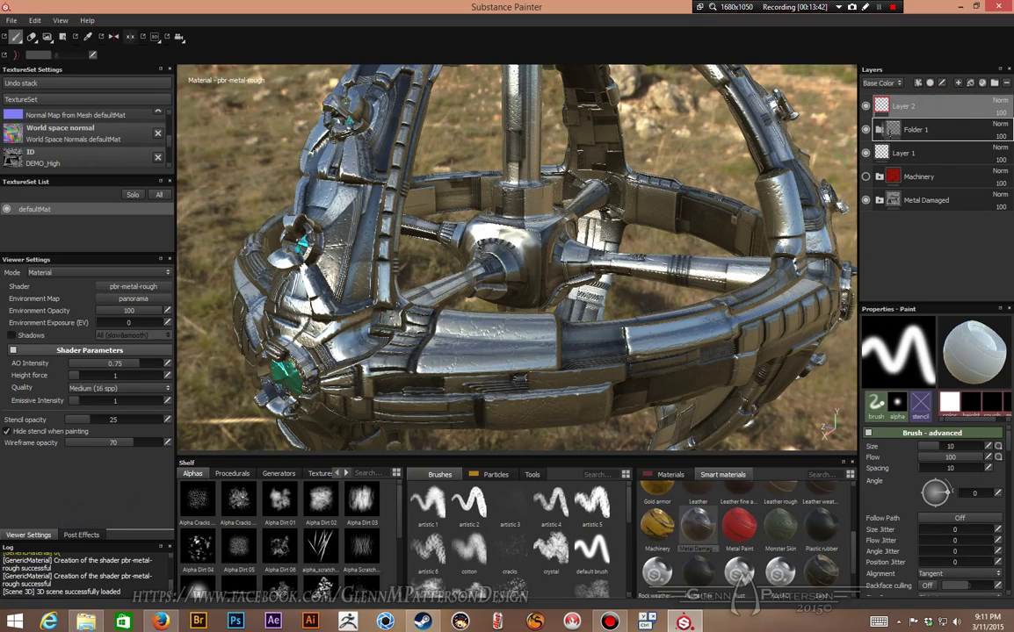
{"action": "left_click_drag", "start_coordinate": [889, 132], "coordinate": [890, 130]}
Rename the new folder as Rust.
{"action": "double_click", "coordinate": [915, 107]}
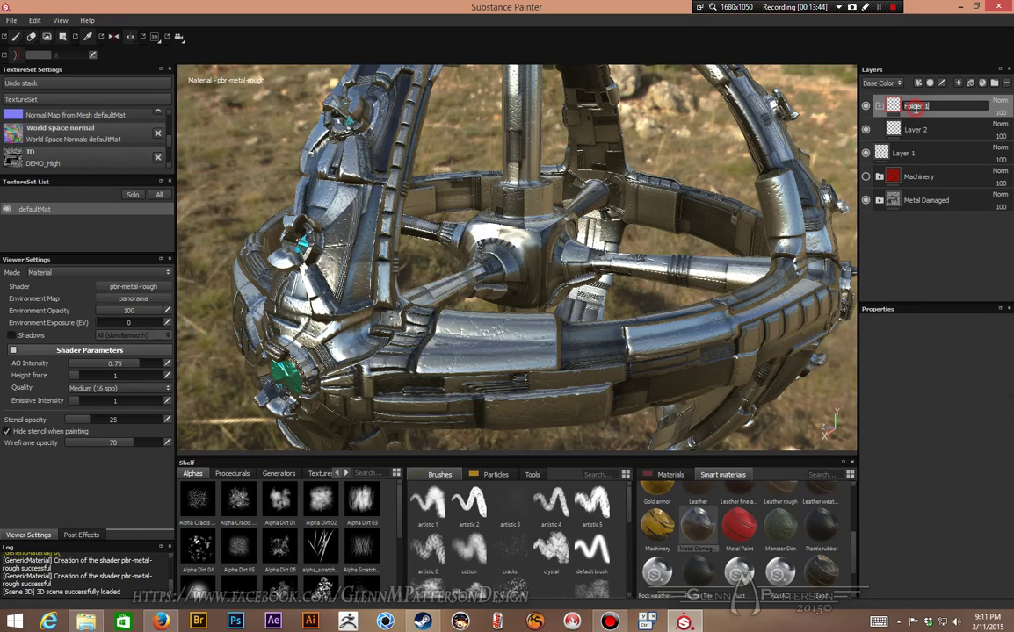
{"action": "type", "text": "R"}
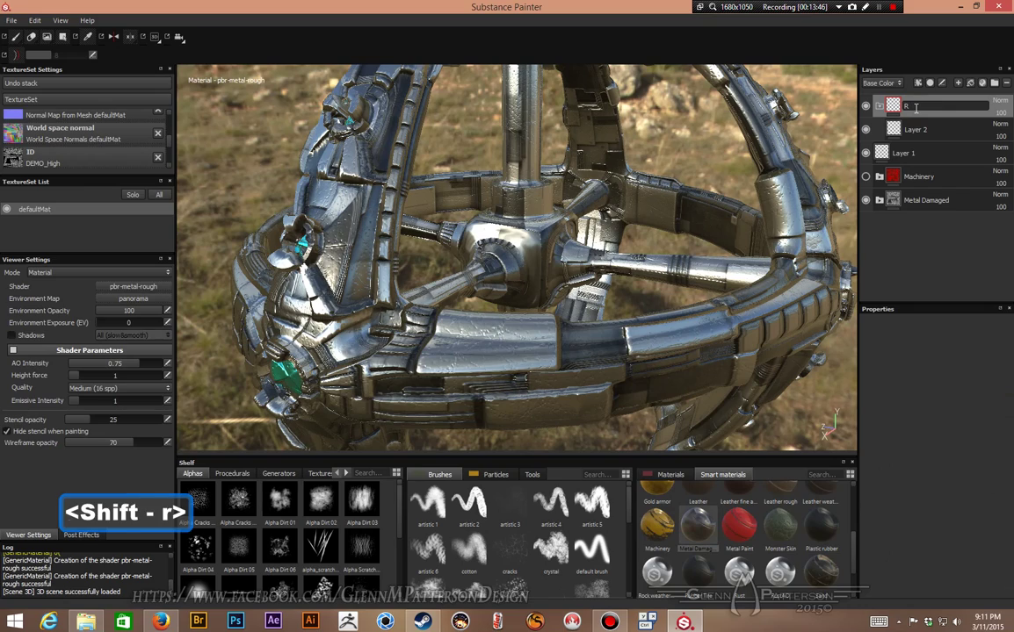
{"action": "type", "text": "ust"}
{"action": "key", "text": "Return"}
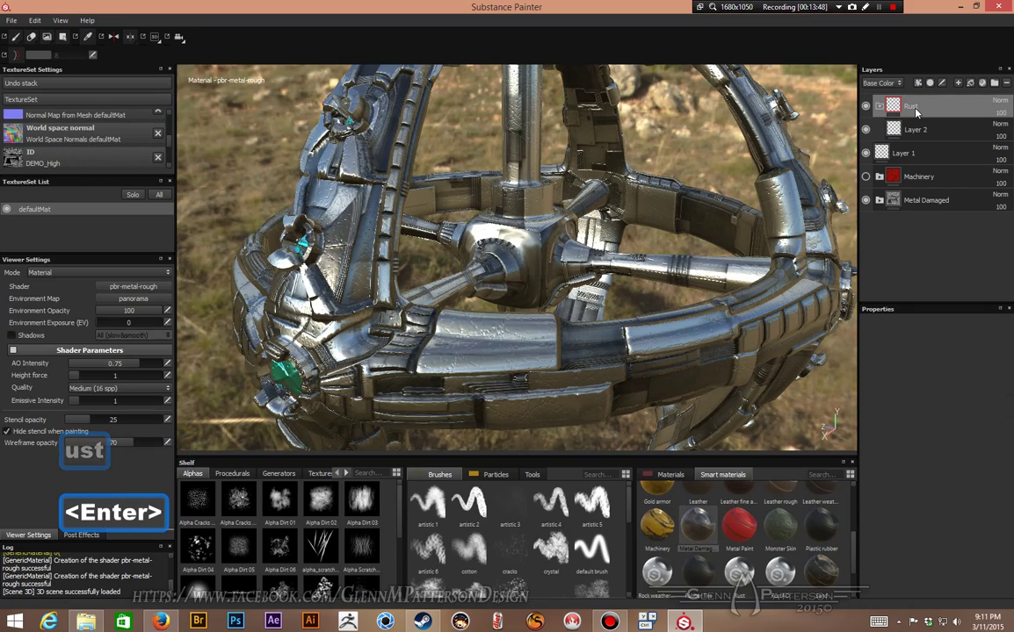
Add a fill effect to the paint layer inside the Rust folder.
{"action": "left_click", "coordinate": [897, 130]}
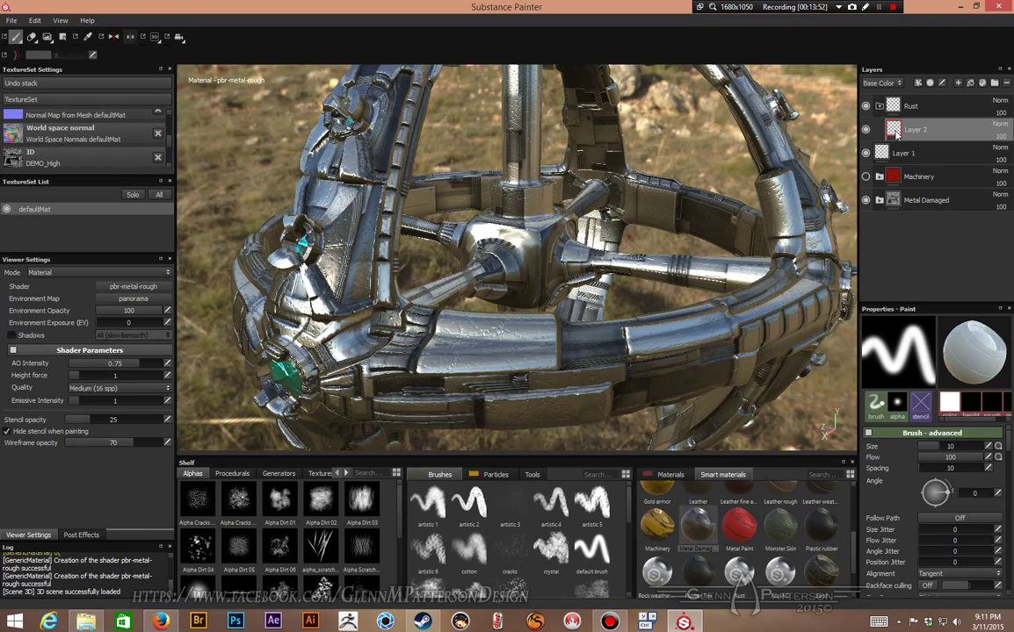
{"action": "left_click", "coordinate": [918, 82]}
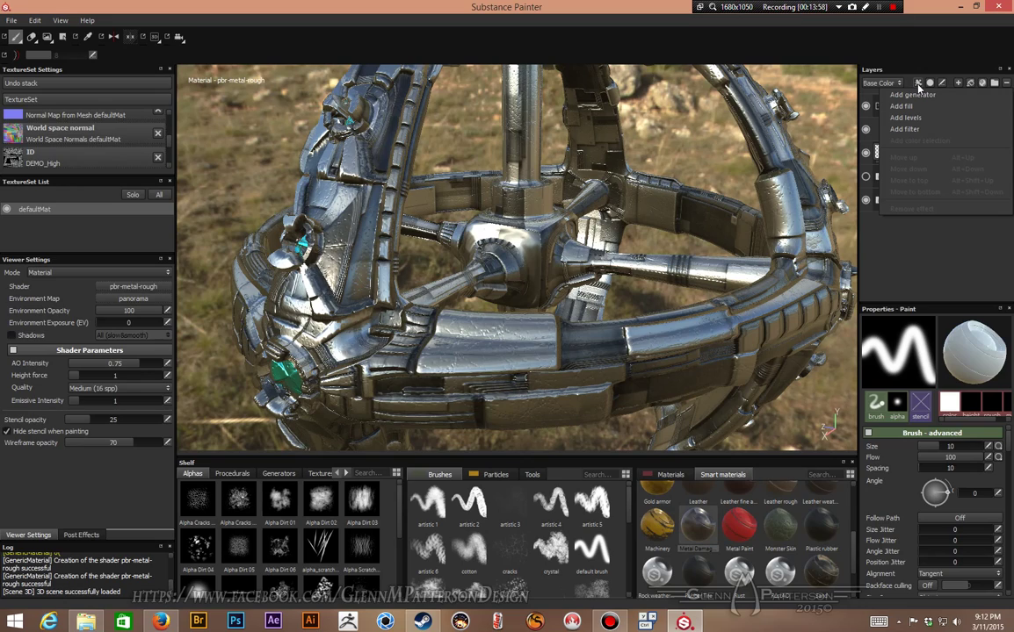
{"action": "left_click", "coordinate": [911, 109]}
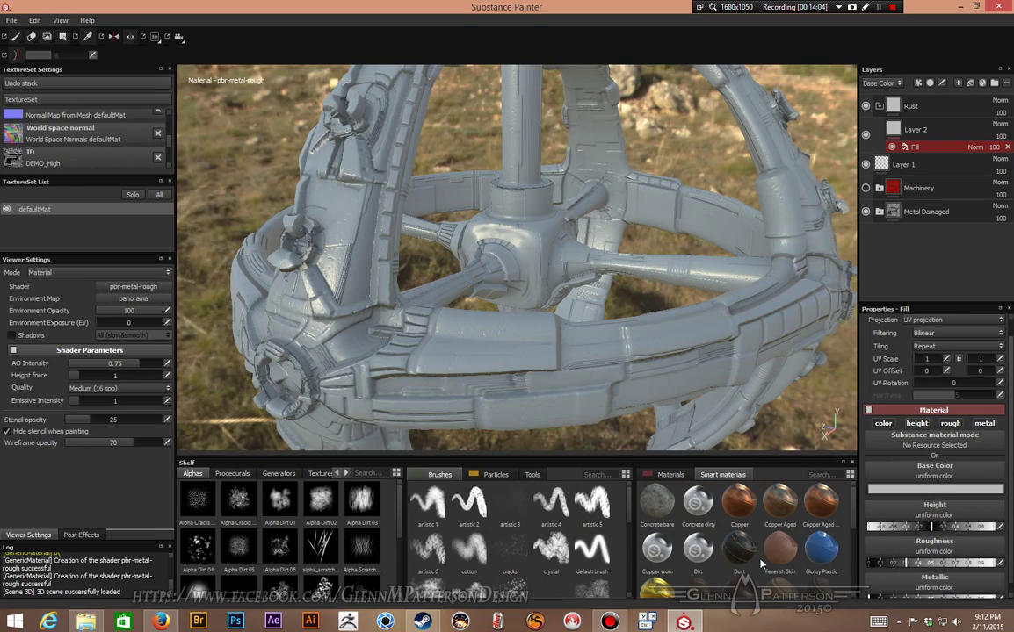
Apply the metal gold material from the shelf to the fill effect inside the Rust folder.
{"action": "left_click", "coordinate": [671, 476]}
{"action": "scroll", "coordinate": [713, 527], "scroll_direction": "down", "scroll_amount": 8}
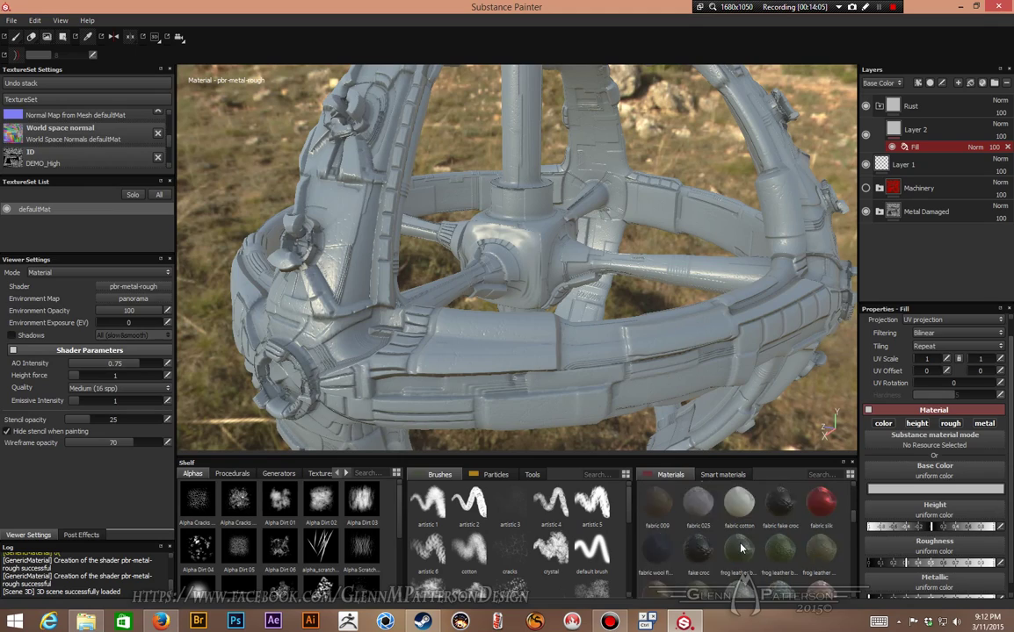
{"action": "scroll", "coordinate": [747, 549], "scroll_direction": "up", "scroll_amount": 4}
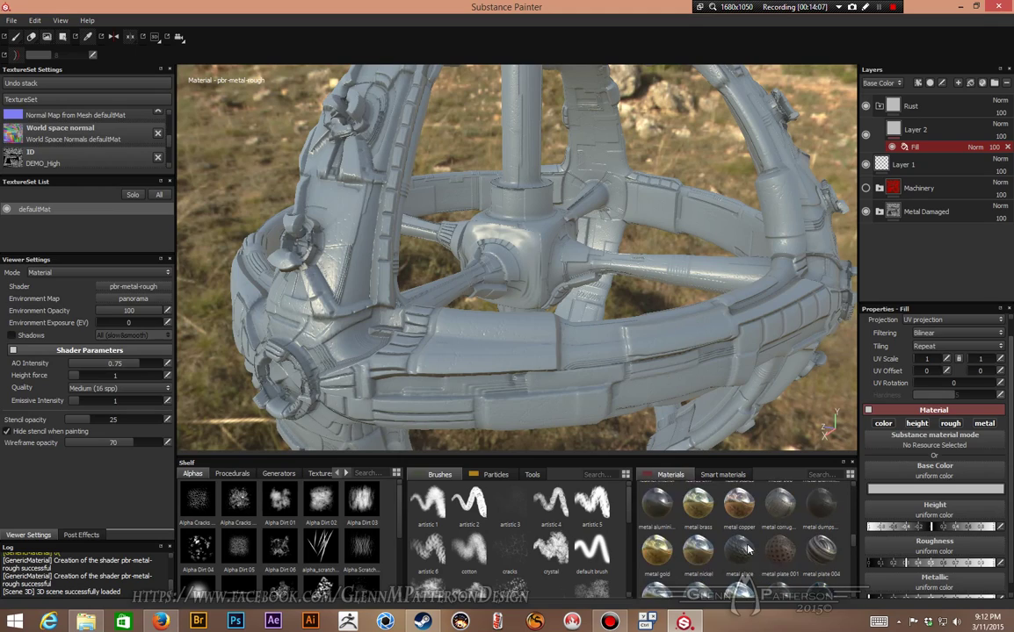
{"action": "left_click", "coordinate": [657, 554]}
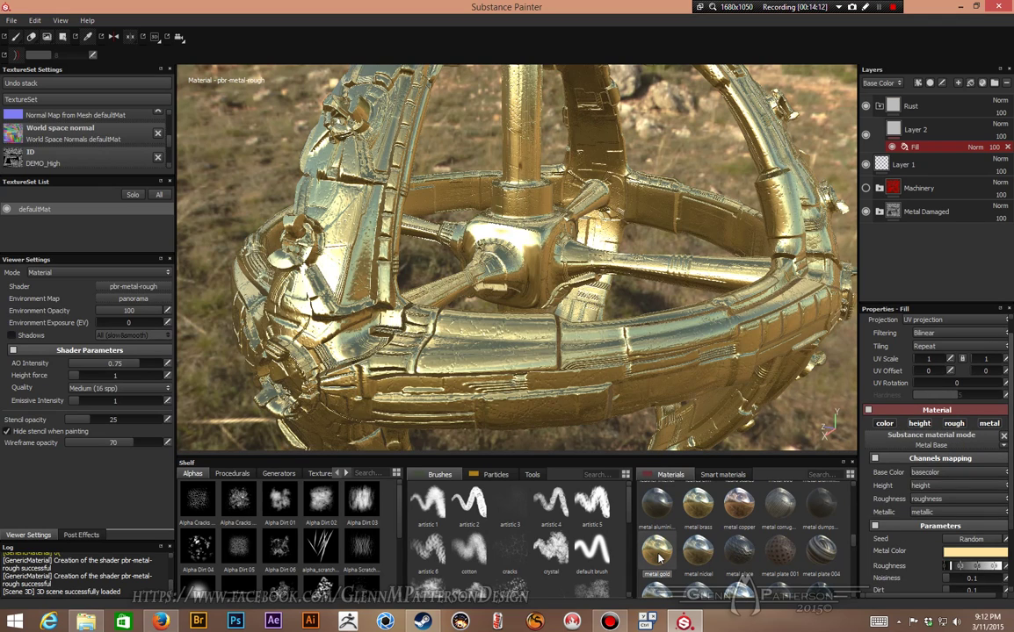
Set the Rust parameter of the fill's gold material to 0.87.
{"action": "scroll", "coordinate": [683, 279], "scroll_direction": "up", "scroll_amount": 3}
{"action": "scroll", "coordinate": [683, 278], "scroll_direction": "down", "scroll_amount": 5}
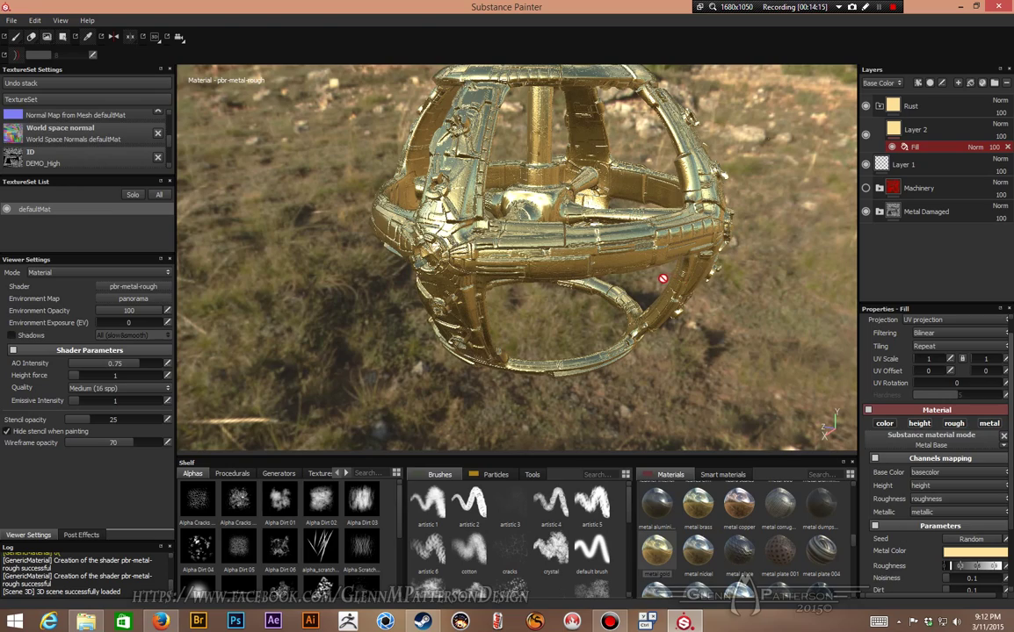
{"action": "key", "text": "shift"}
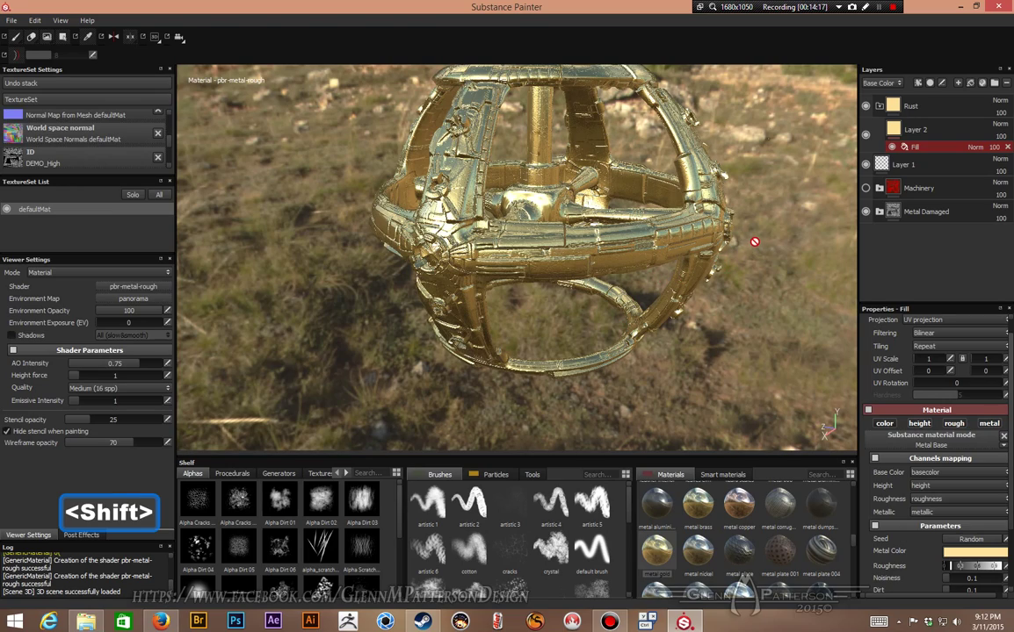
{"action": "left_click_drag", "start_coordinate": [740, 234], "coordinate": [725, 281], "text": "alt"}
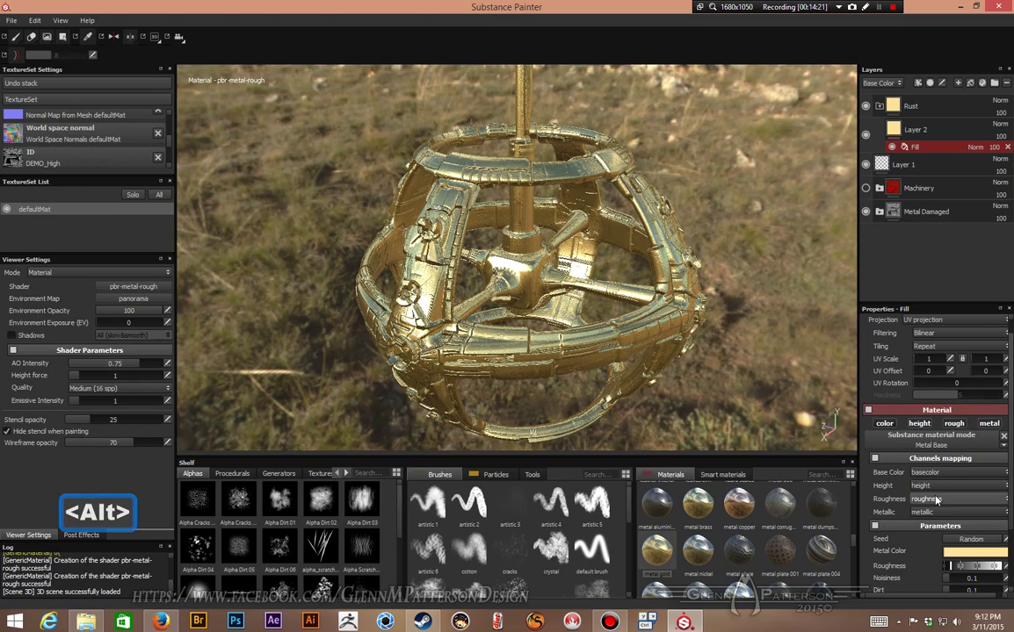
{"action": "scroll", "coordinate": [939, 489], "scroll_direction": "down", "scroll_amount": 3}
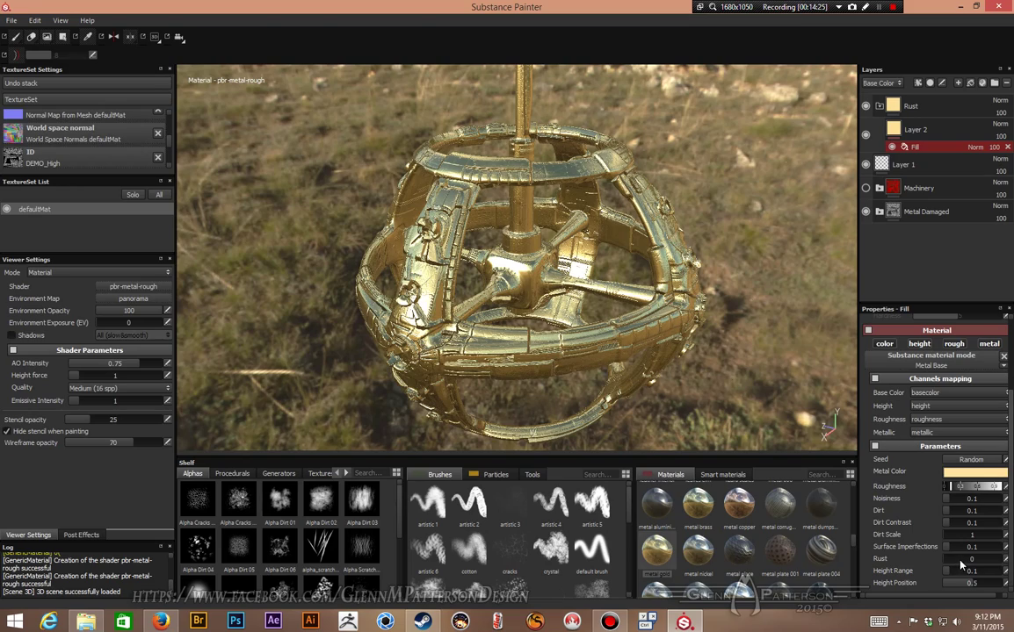
{"action": "left_click_drag", "start_coordinate": [944, 562], "coordinate": [1010, 563]}
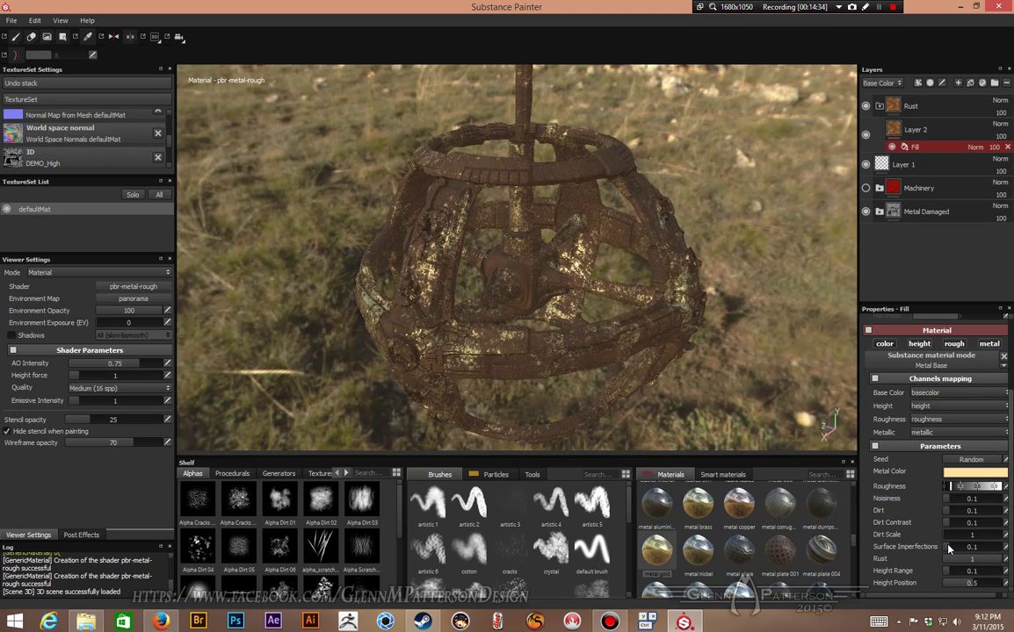
{"action": "left_click", "coordinate": [994, 560]}
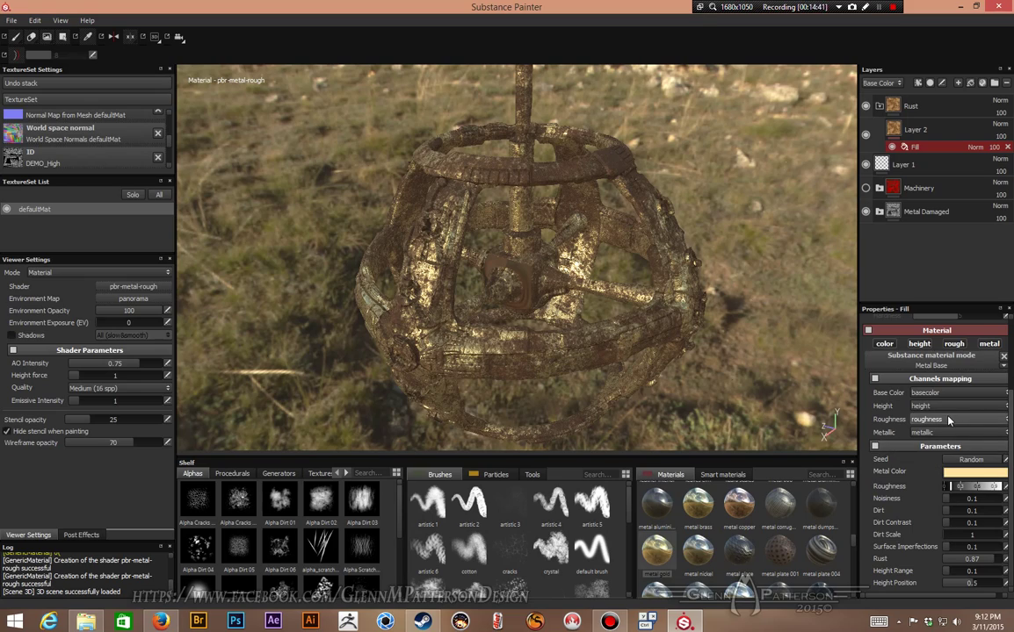
Switch the fill's projection to Tri-planar projection and check the rust pattern around the mesh.
{"action": "scroll", "coordinate": [949, 423], "scroll_direction": "up", "scroll_amount": 2}
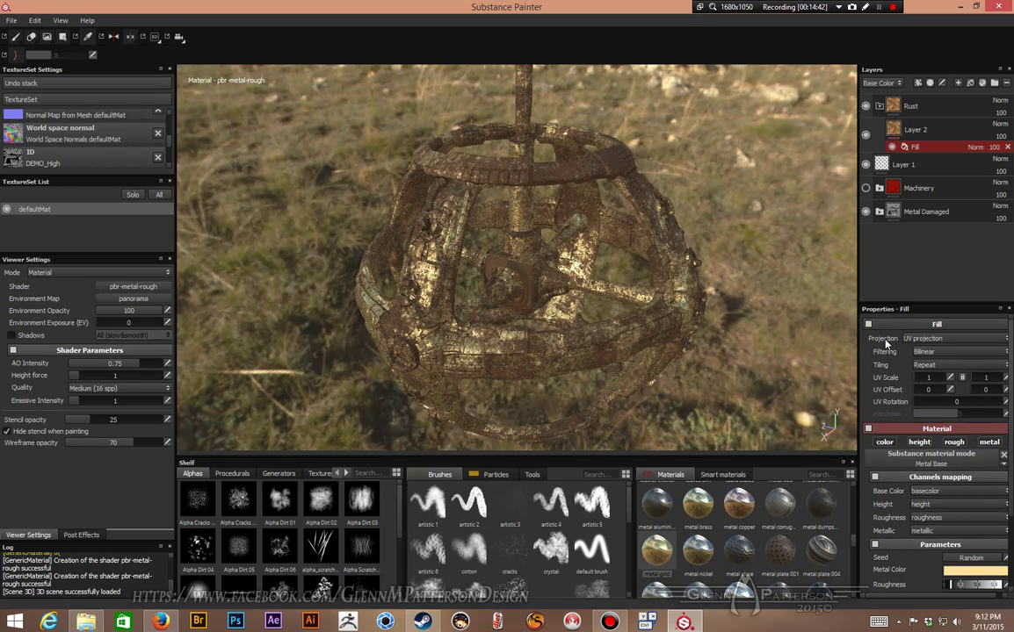
{"action": "left_click", "coordinate": [939, 339]}
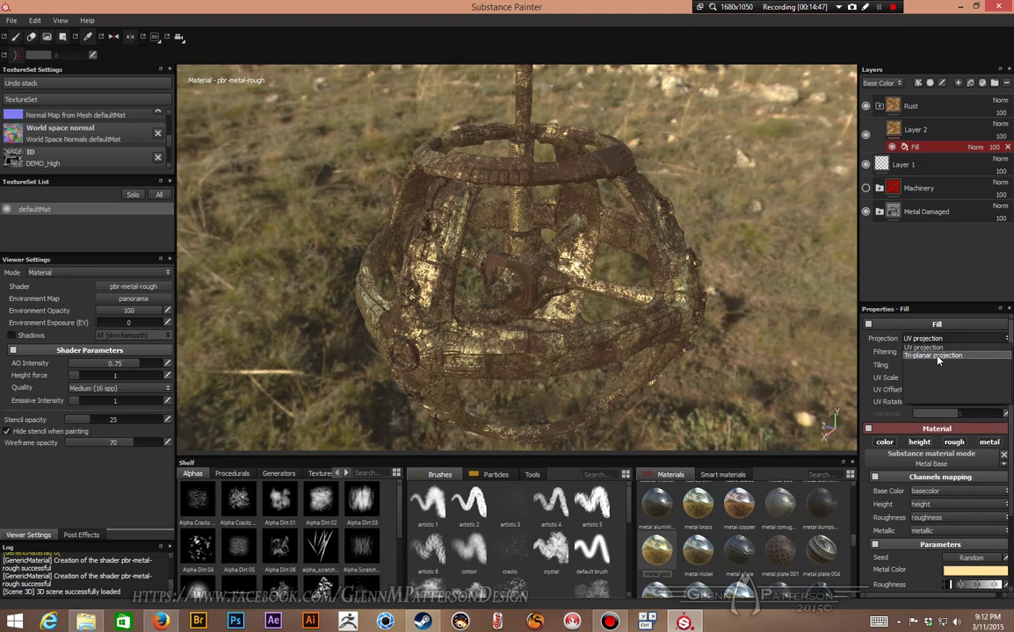
{"action": "left_click", "coordinate": [936, 356]}
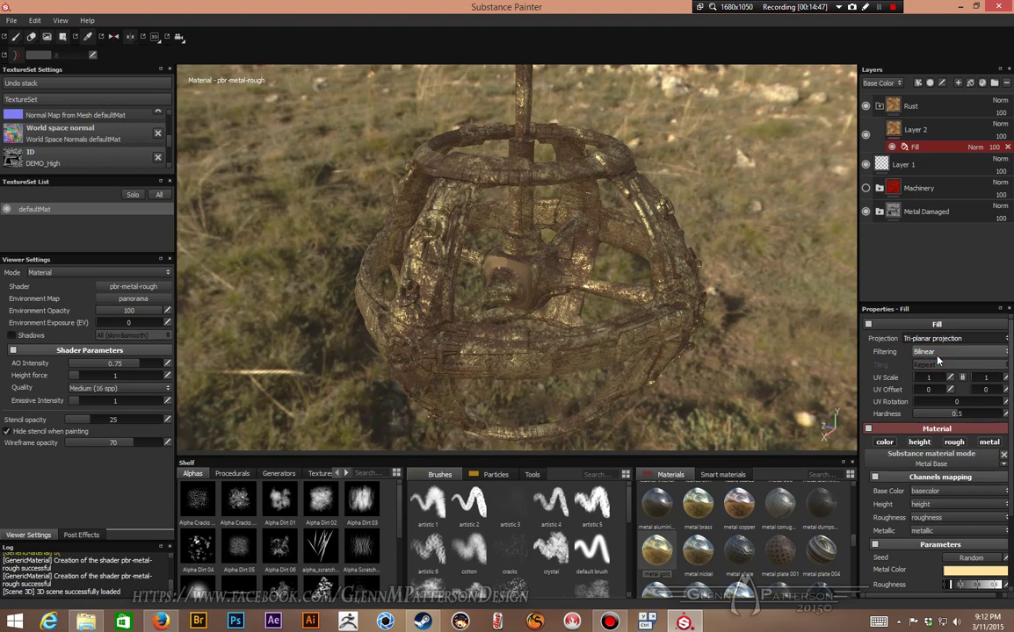
{"action": "scroll", "coordinate": [625, 289], "scroll_direction": "up", "scroll_amount": 5}
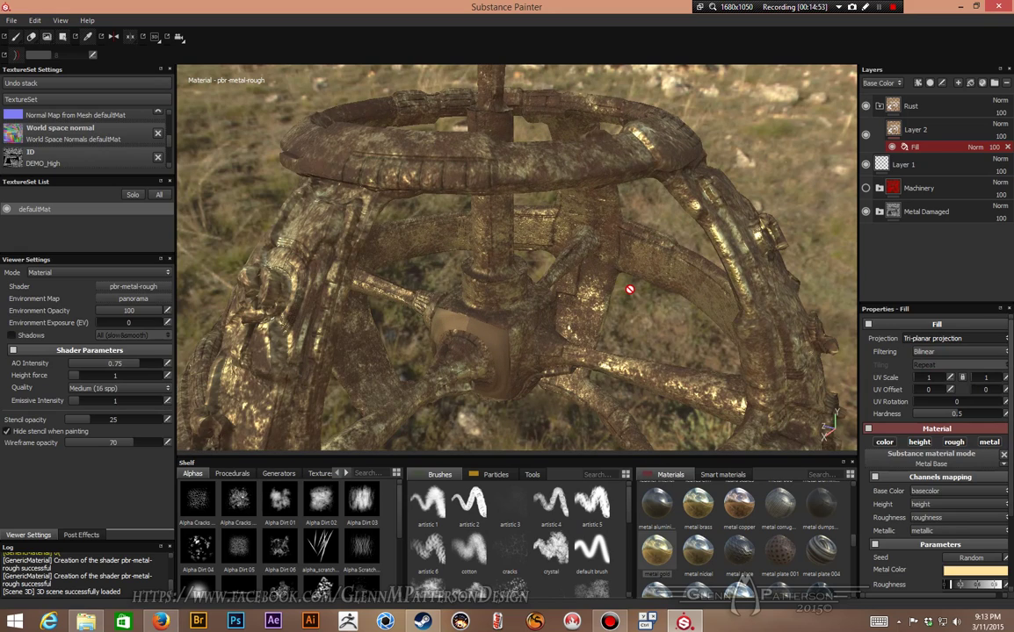
{"action": "scroll", "coordinate": [630, 289], "scroll_direction": "down", "scroll_amount": 4}
{"action": "left_click_drag", "start_coordinate": [572, 337], "coordinate": [608, 322], "text": "alt"}
{"action": "left_click_drag", "start_coordinate": [683, 318], "coordinate": [601, 314], "text": "alt"}
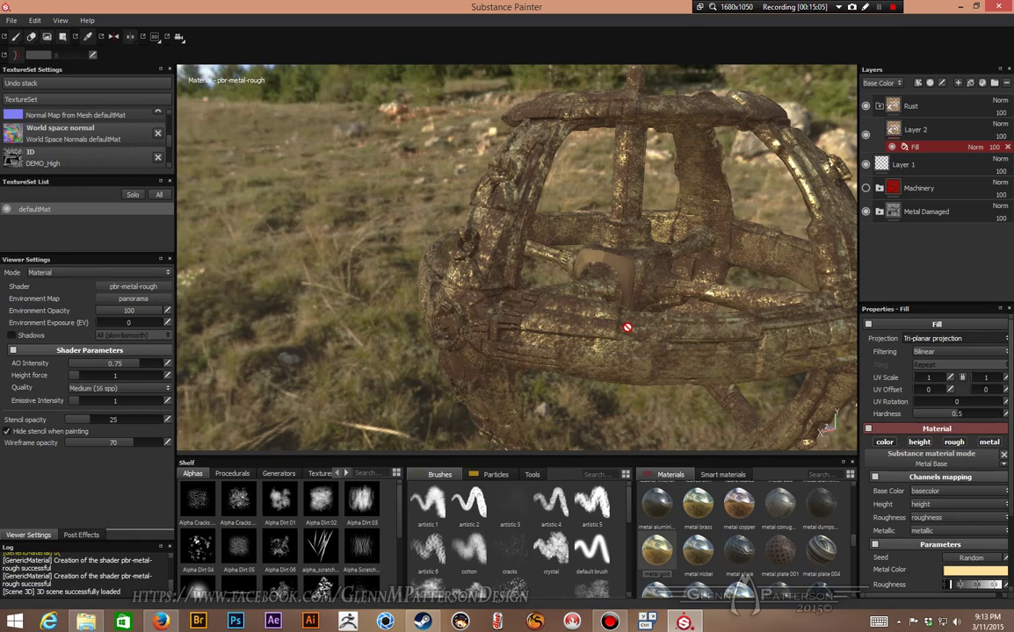
{"action": "left_click_drag", "start_coordinate": [713, 345], "coordinate": [635, 303], "text": "alt"}
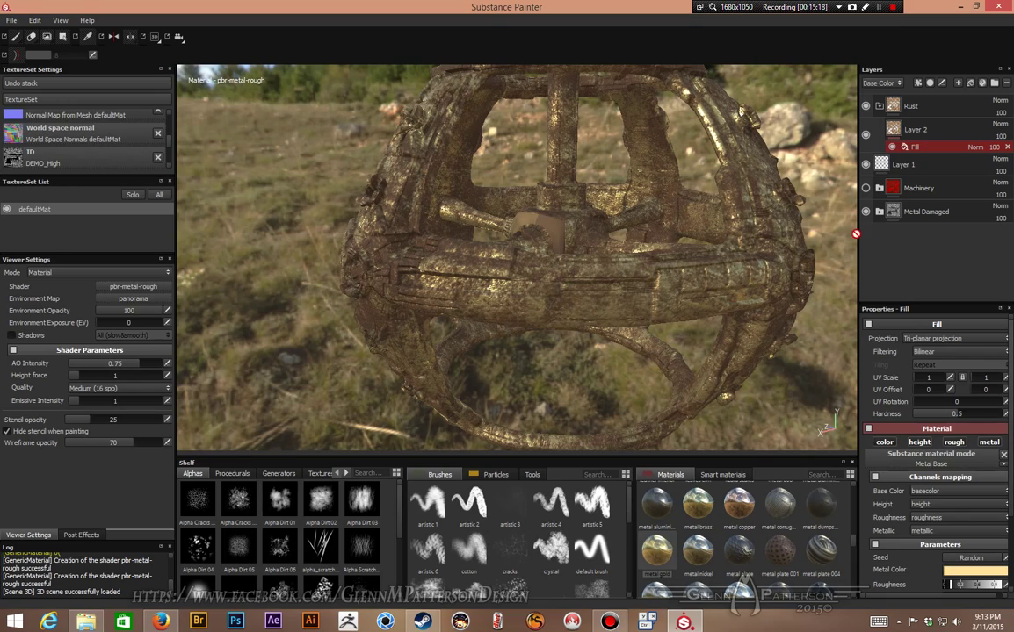
Collapse the Rust folder and add a black mask to it.
{"action": "left_click", "coordinate": [879, 108]}
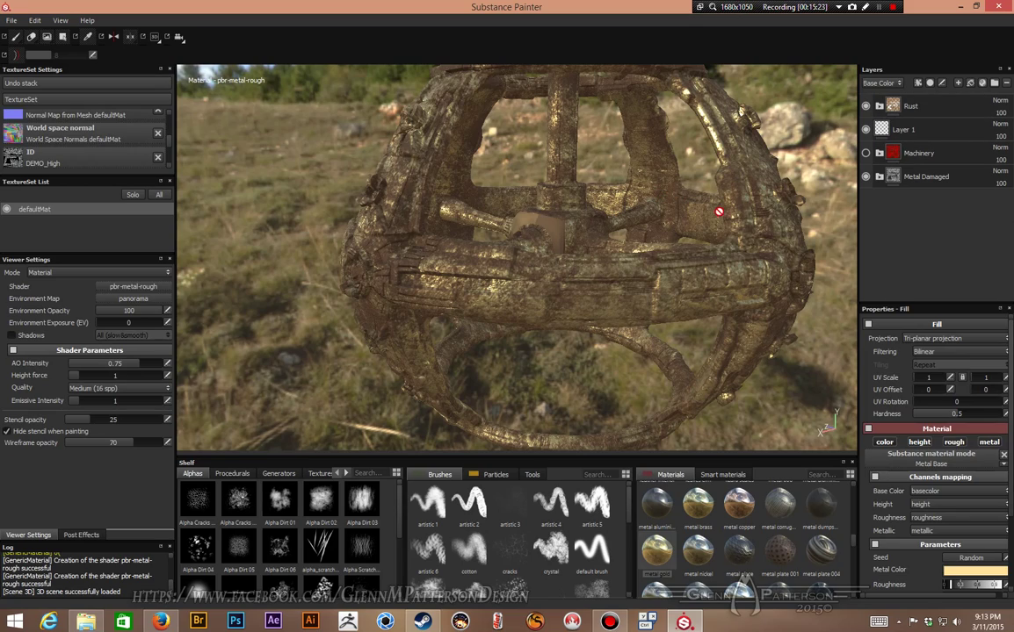
{"action": "left_click", "coordinate": [933, 108]}
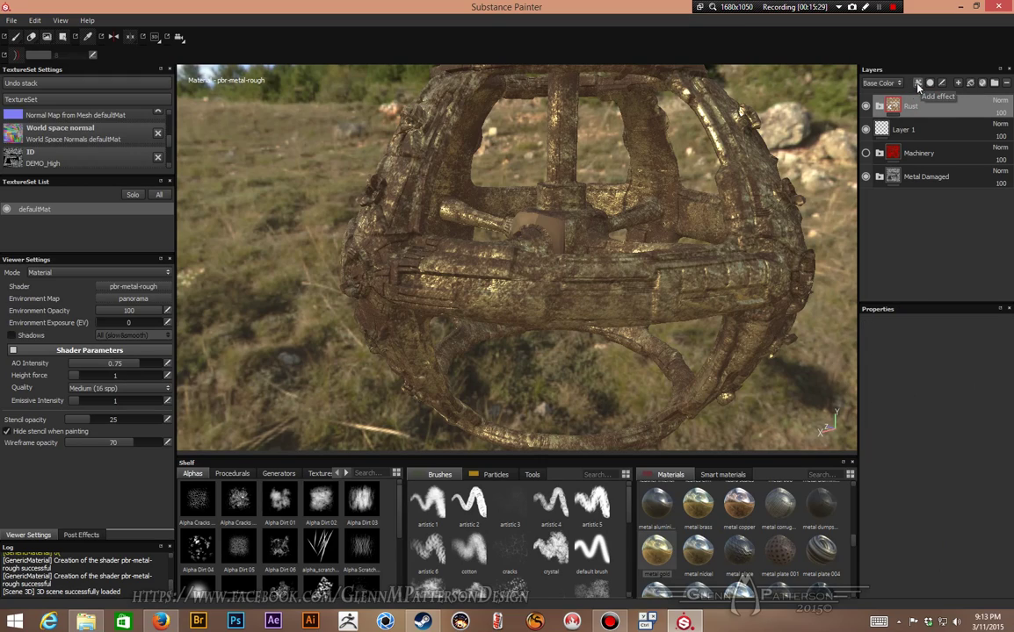
{"action": "left_click", "coordinate": [919, 84]}
{"action": "left_click", "coordinate": [920, 84]}
{"action": "right_click", "coordinate": [929, 104]}
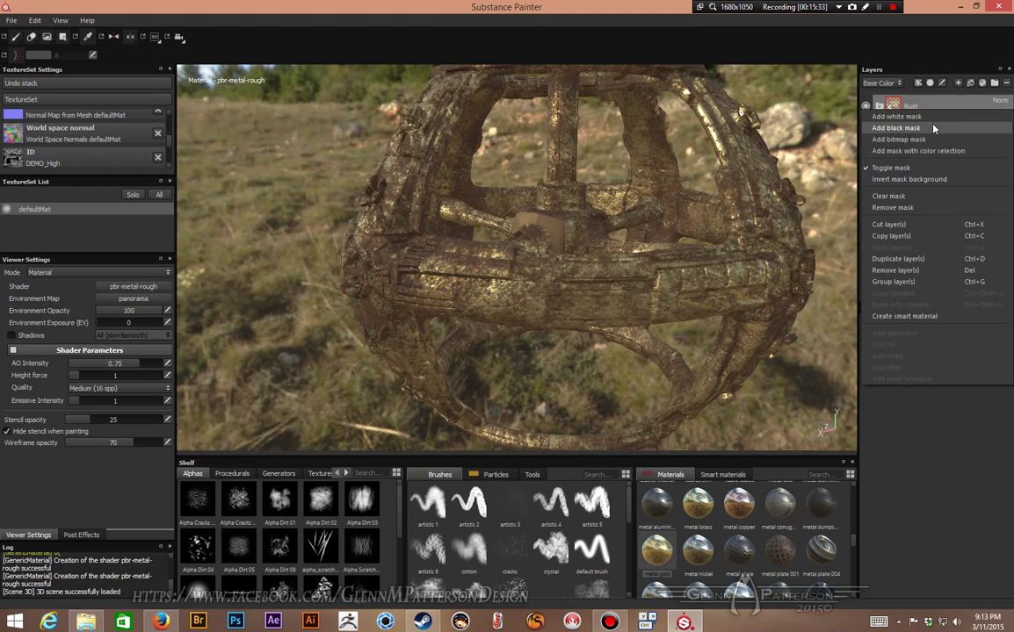
{"action": "left_click", "coordinate": [932, 128]}
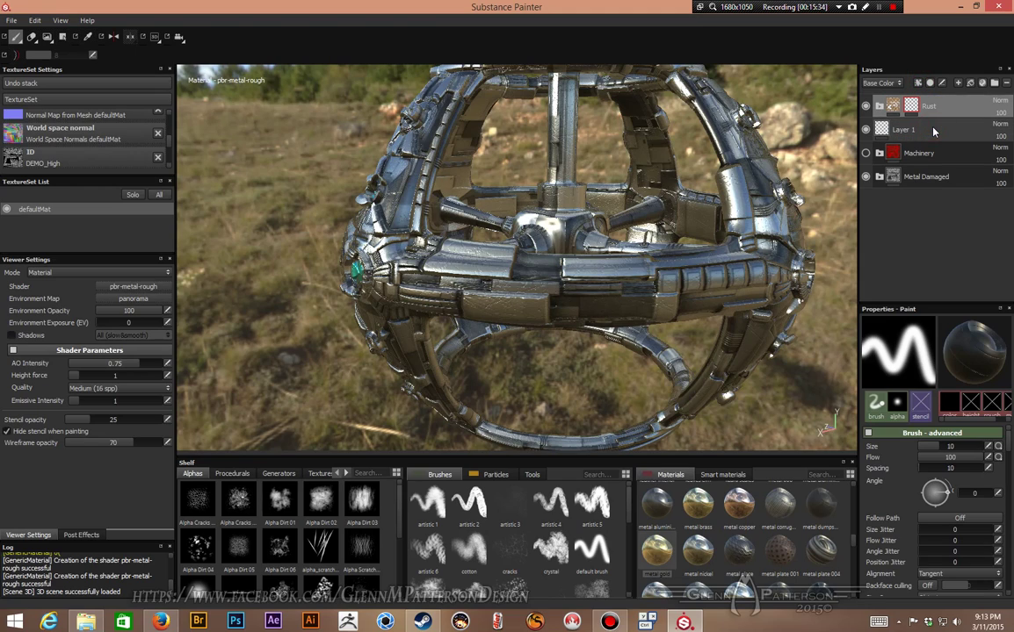
Add a generator to the Rust folder's mask and assign MG Ground Dirt to it.
{"action": "left_click", "coordinate": [918, 83]}
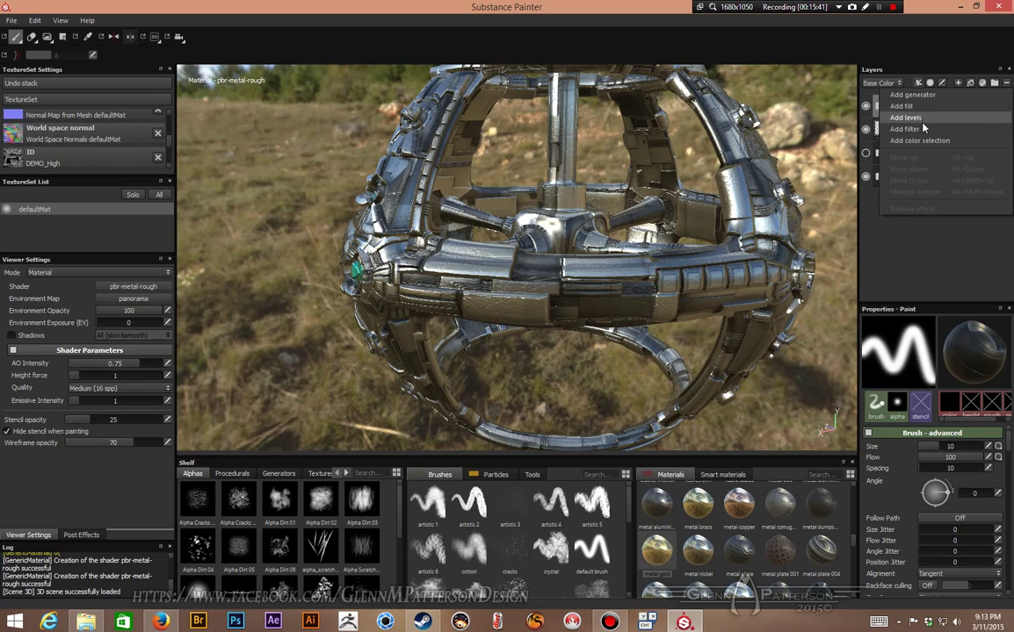
{"action": "left_click", "coordinate": [914, 95]}
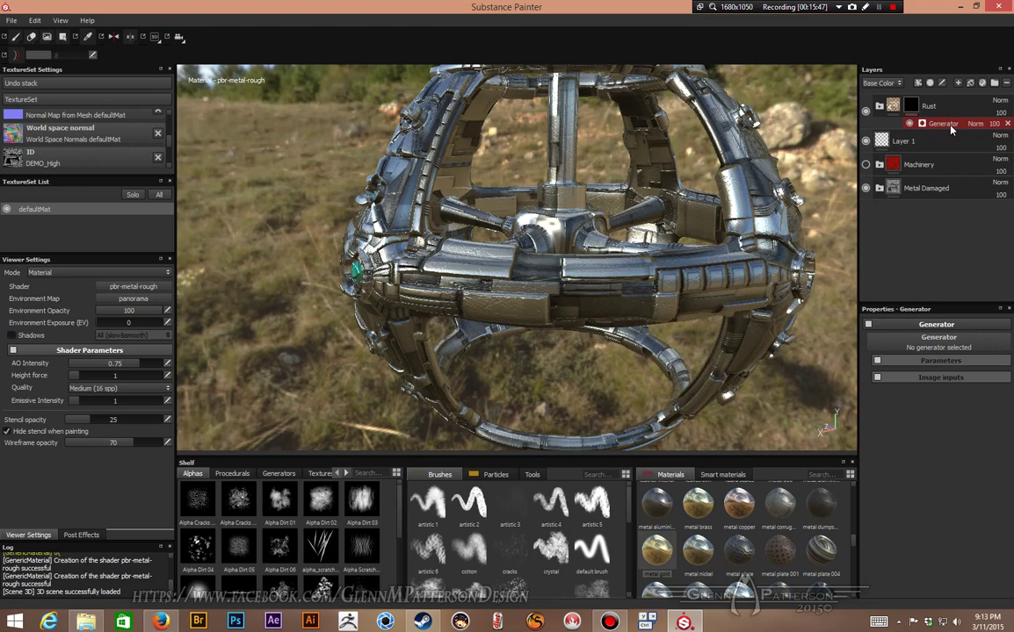
{"action": "left_click", "coordinate": [917, 84]}
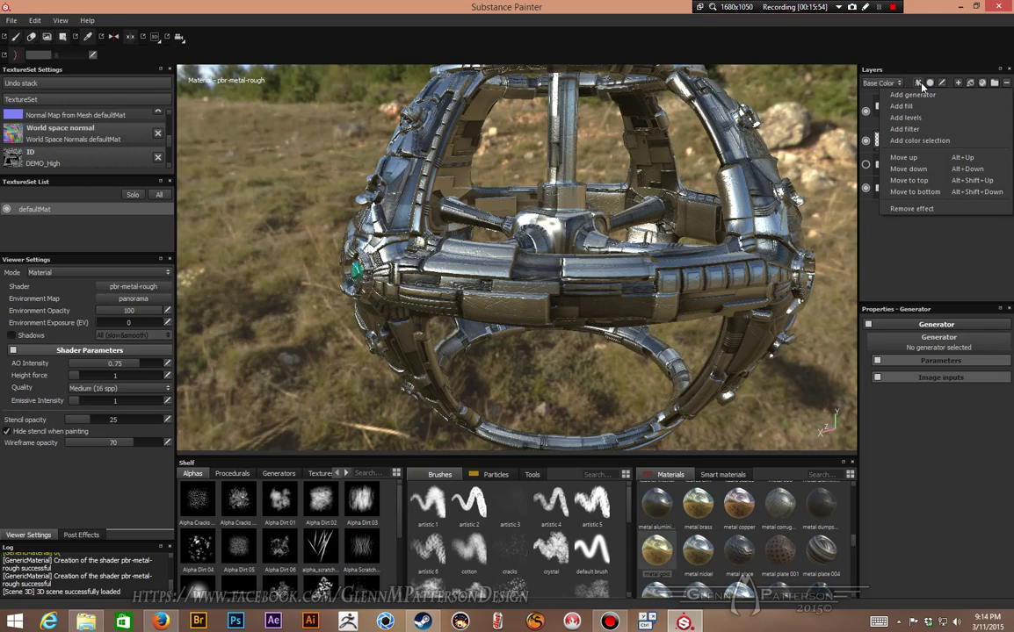
{"action": "left_click", "coordinate": [917, 84]}
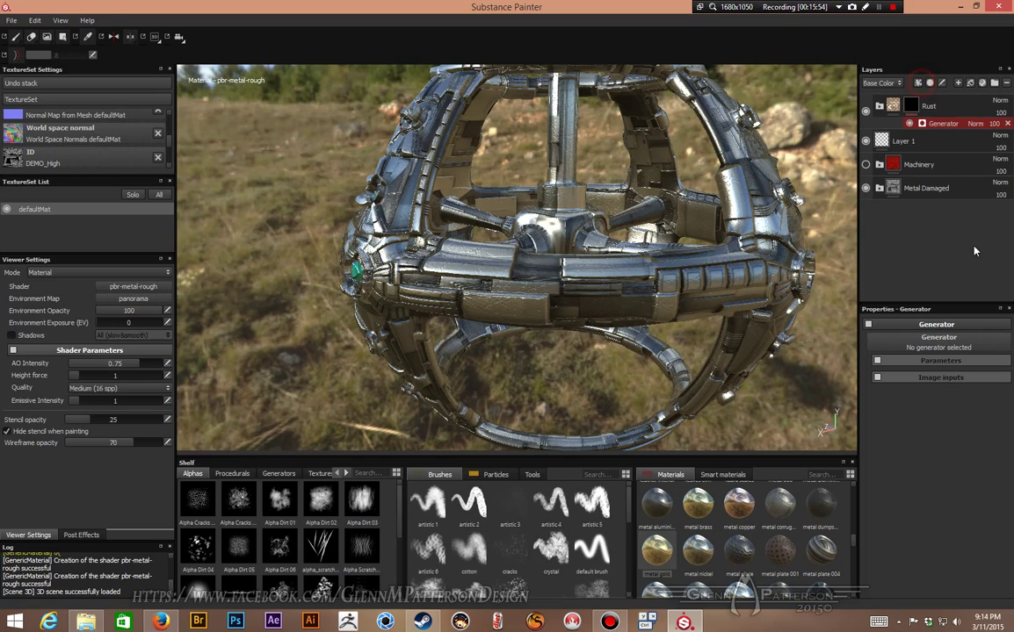
{"action": "left_click", "coordinate": [950, 348]}
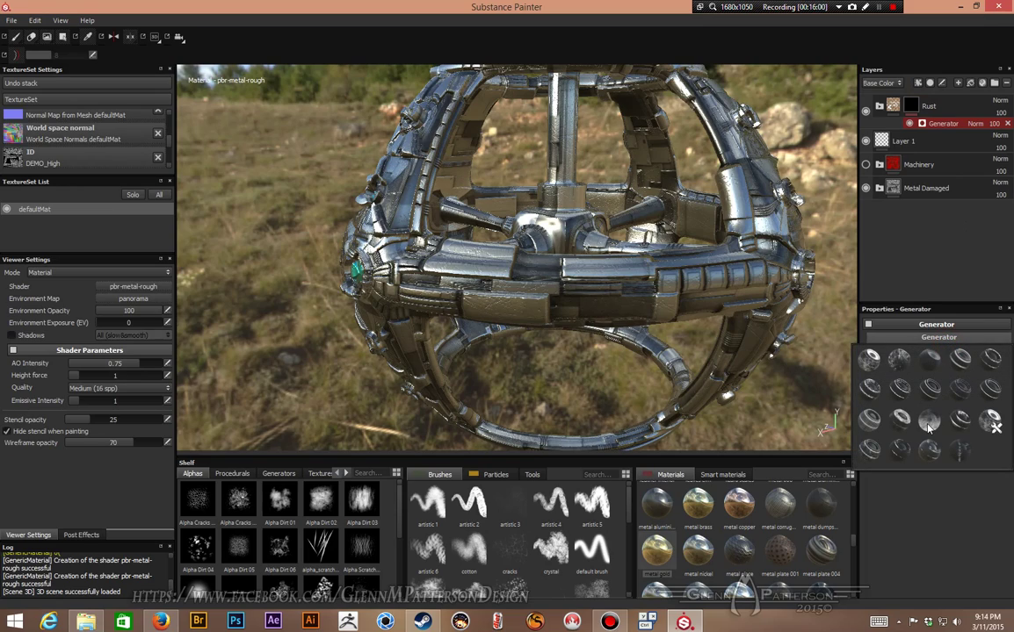
{"action": "mouse_move", "coordinate": [929, 426]}
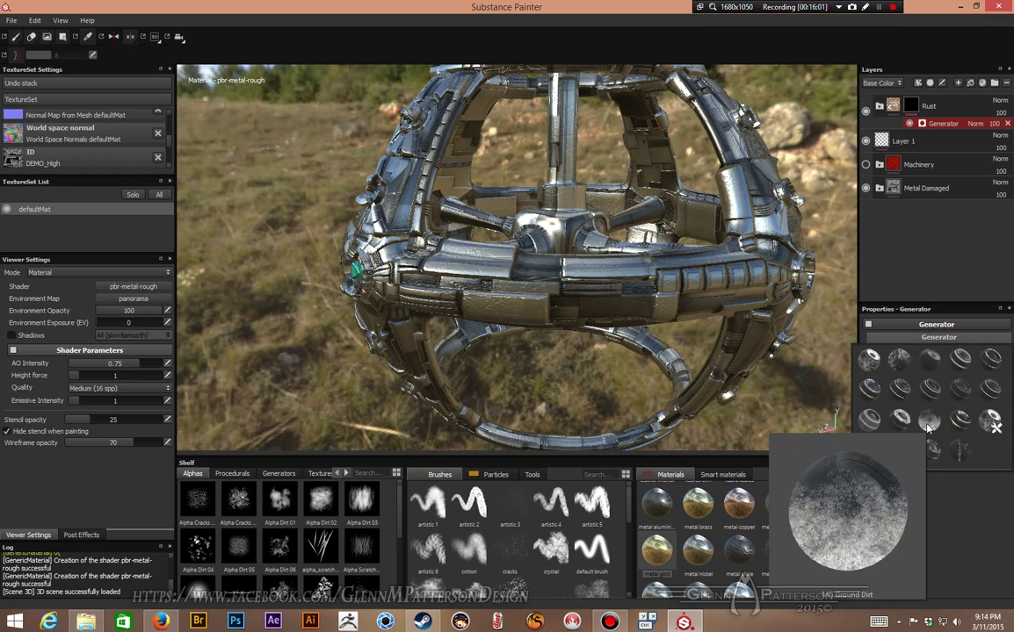
{"action": "left_click", "coordinate": [928, 426]}
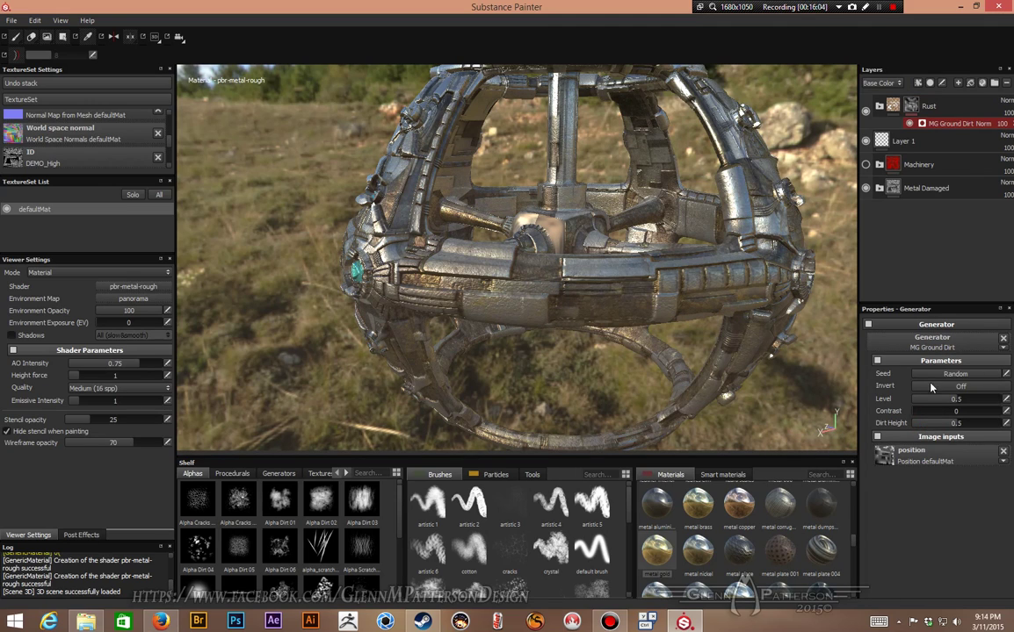
Set the MG Ground Dirt generator's Level to 0.58, Contrast to 0.8 and Dirt Height to 0.36.
{"action": "left_click_drag", "start_coordinate": [606, 296], "coordinate": [654, 285], "text": "alt"}
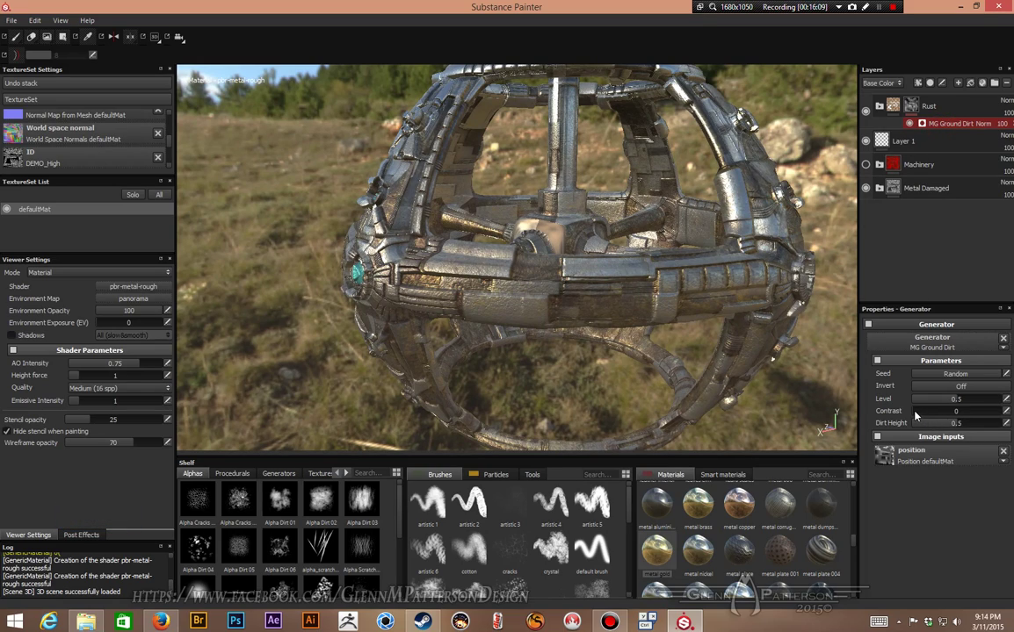
{"action": "left_click_drag", "start_coordinate": [915, 415], "coordinate": [961, 404]}
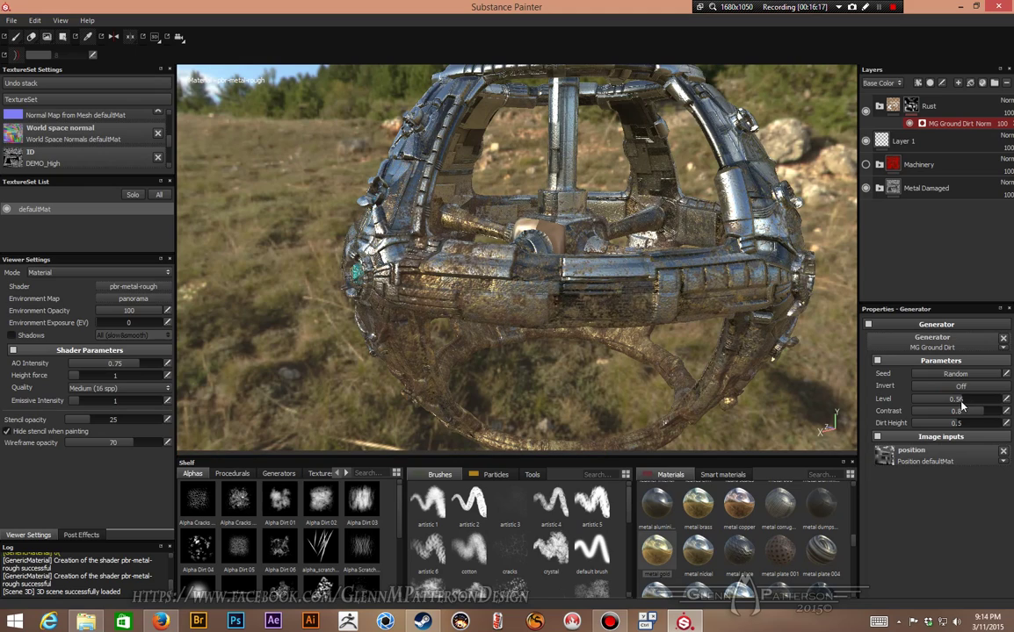
{"action": "left_click_drag", "start_coordinate": [957, 428], "coordinate": [946, 429]}
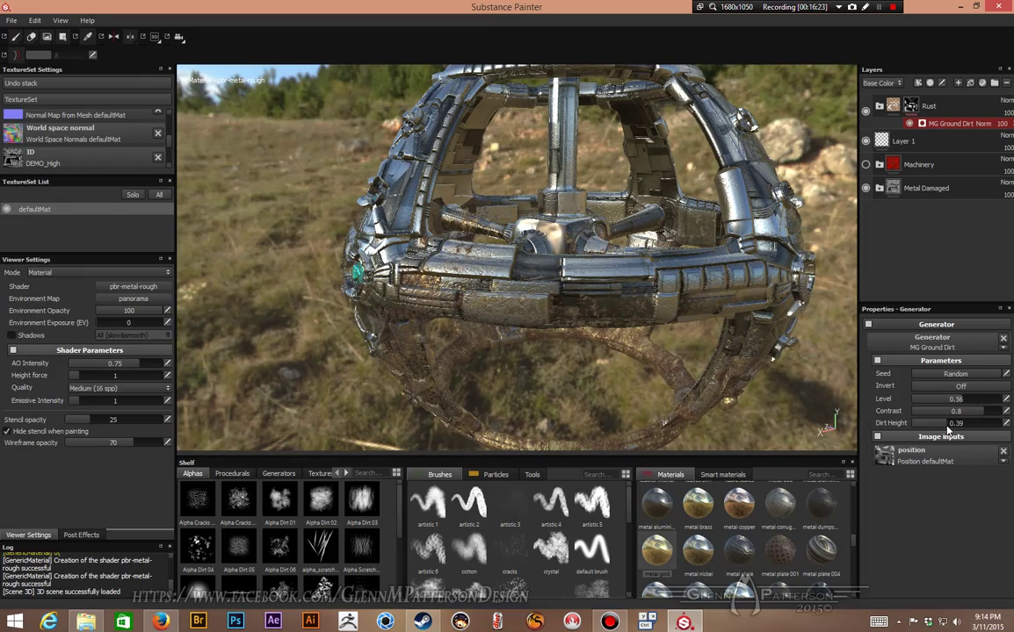
{"action": "left_click_drag", "start_coordinate": [579, 373], "coordinate": [630, 386], "text": "alt"}
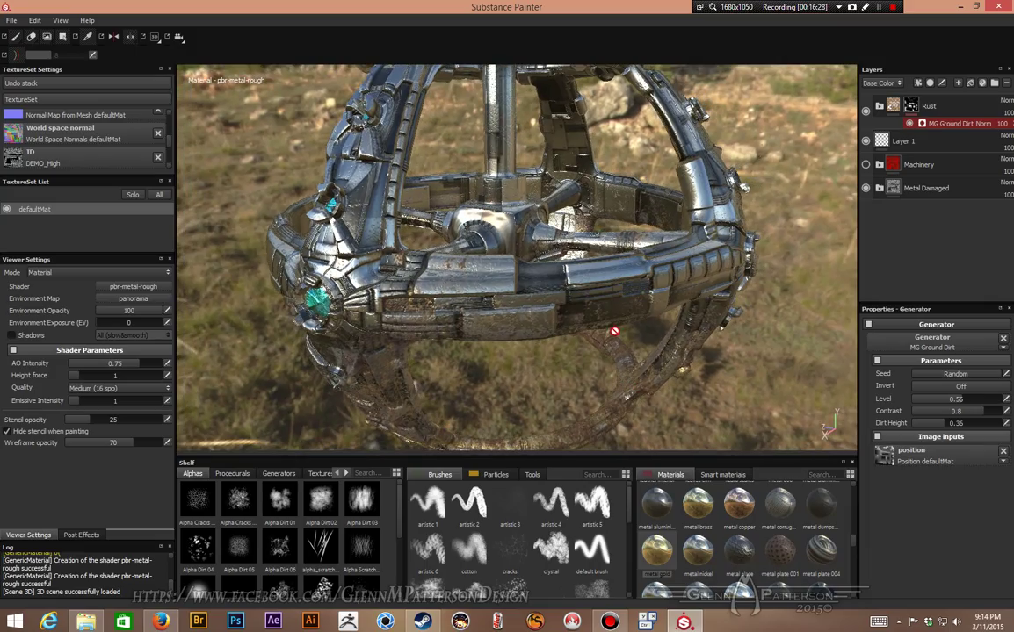
{"action": "middle_click_drag", "start_coordinate": [609, 270], "coordinate": [559, 158], "text": "alt"}
{"action": "left_click_drag", "start_coordinate": [428, 245], "coordinate": [632, 255], "text": "alt"}
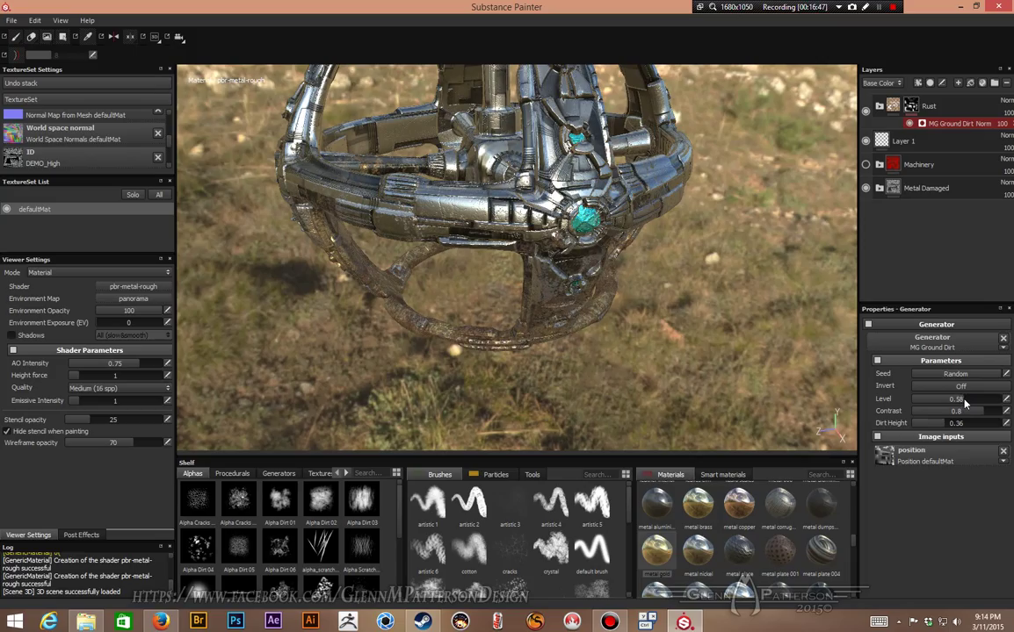
{"action": "left_click_drag", "start_coordinate": [748, 271], "coordinate": [727, 269], "text": "alt"}
{"action": "left_click_drag", "start_coordinate": [629, 243], "coordinate": [776, 269], "text": "alt"}
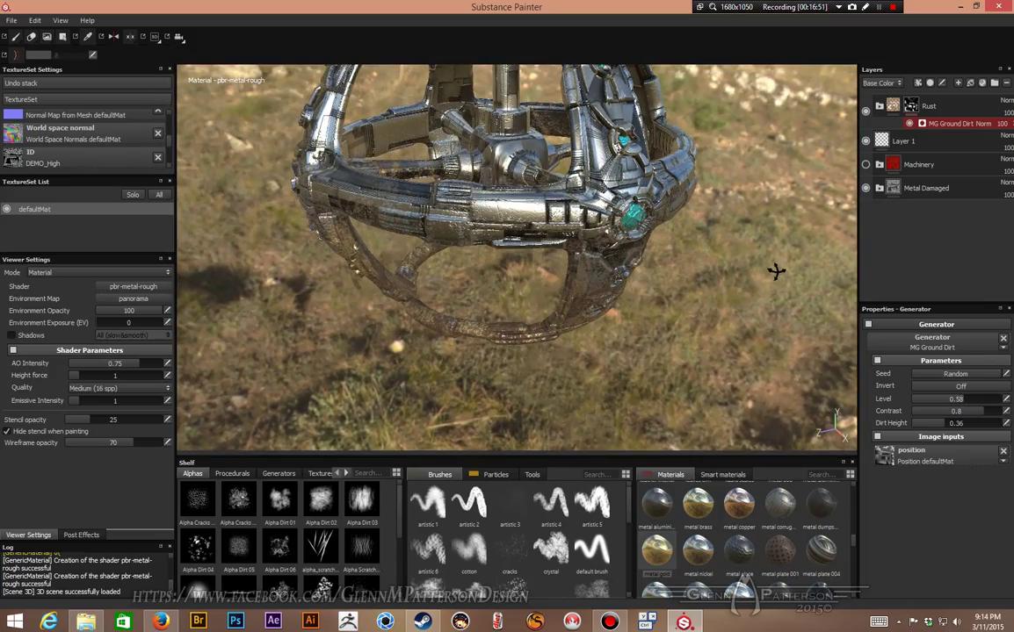
Duplicate the collapsed Rust folder together with its ground dirt mask.
{"action": "left_click", "coordinate": [879, 107]}
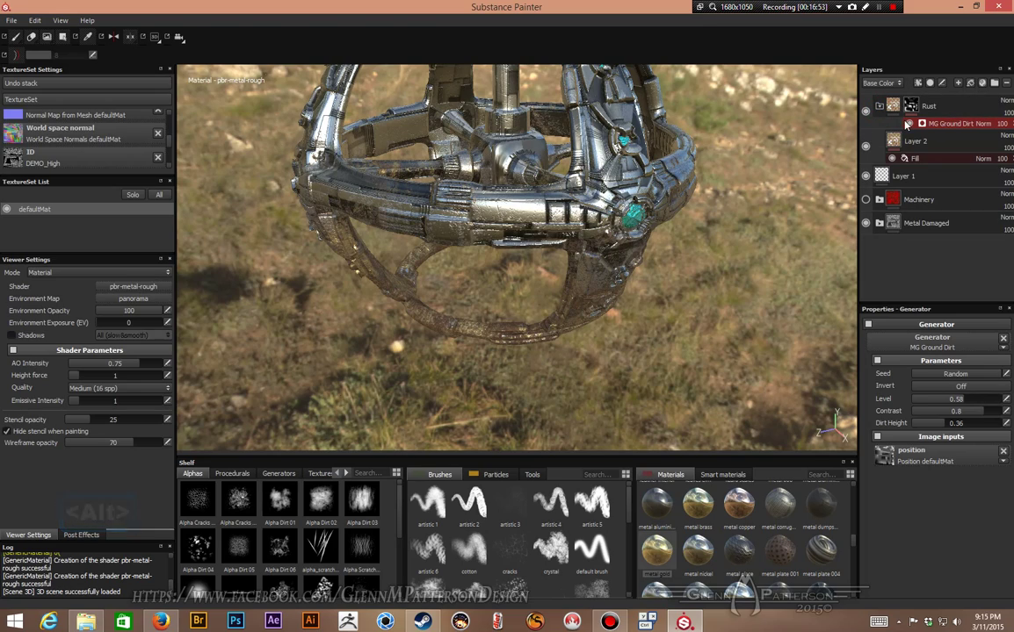
{"action": "left_click", "coordinate": [881, 107]}
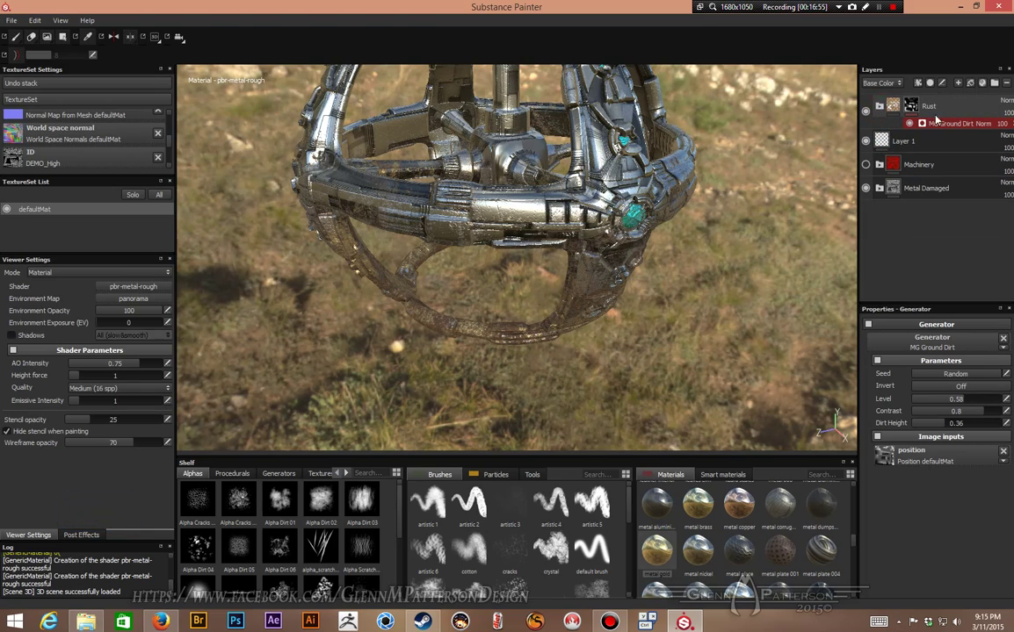
{"action": "left_click", "coordinate": [948, 107]}
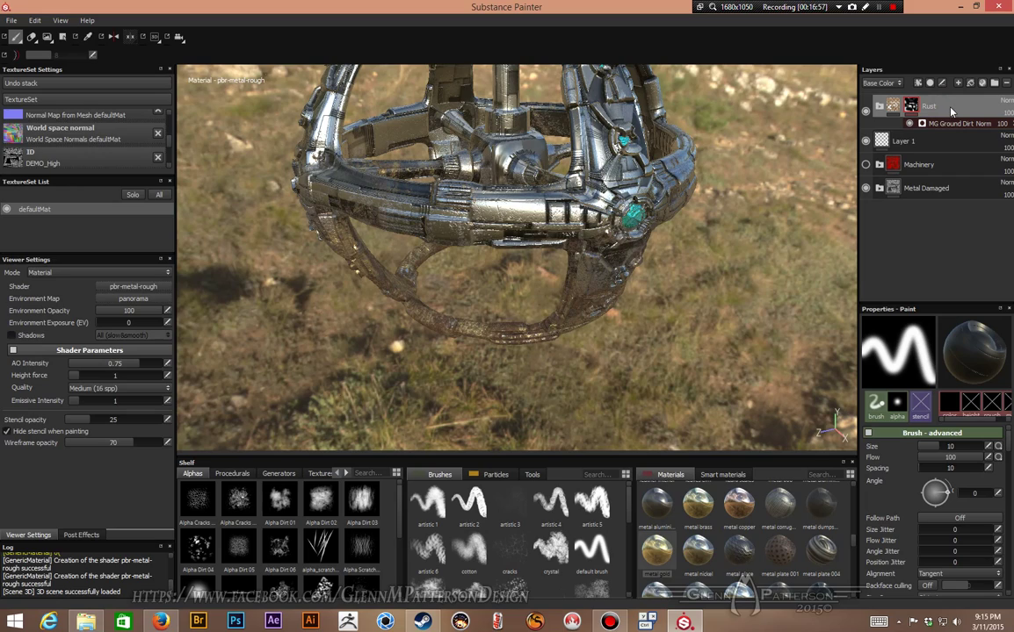
{"action": "right_click", "coordinate": [951, 110]}
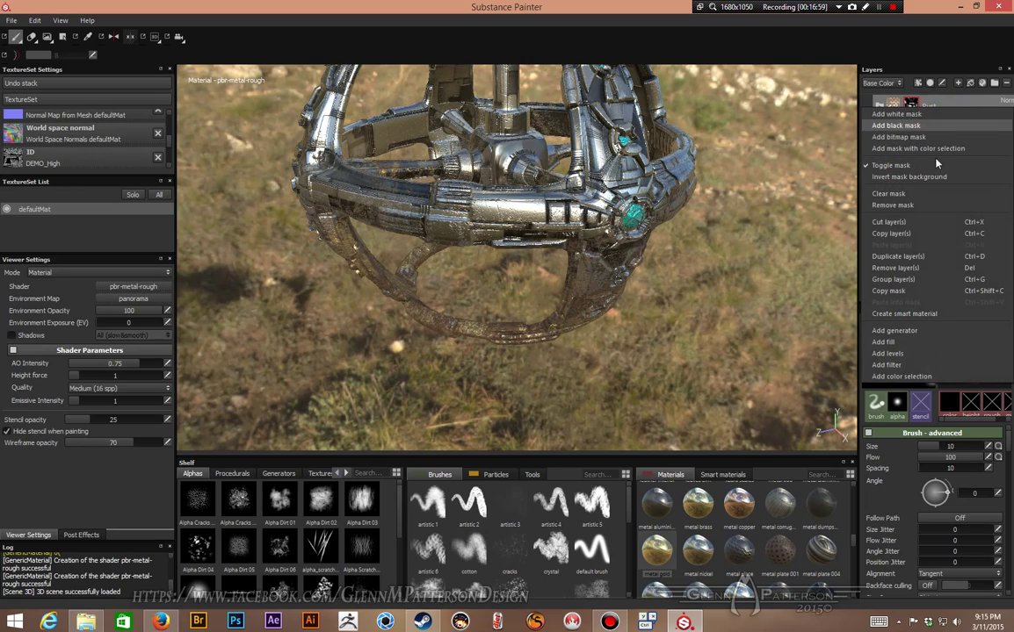
{"action": "left_click", "coordinate": [919, 258]}
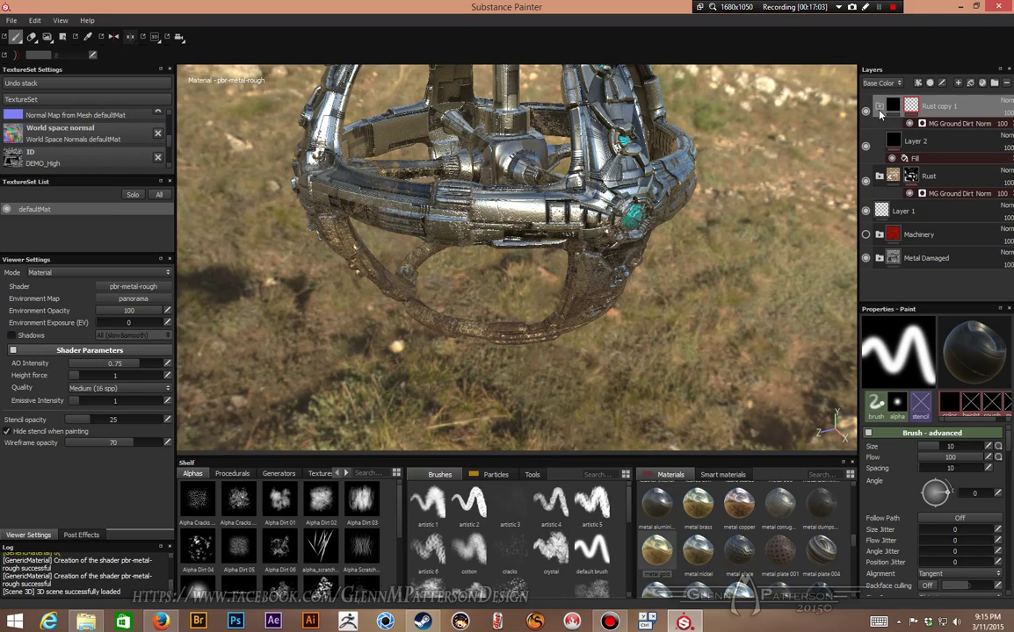
Rename the duplicated rust folder as Rust A/O.
{"action": "double_click", "coordinate": [942, 107]}
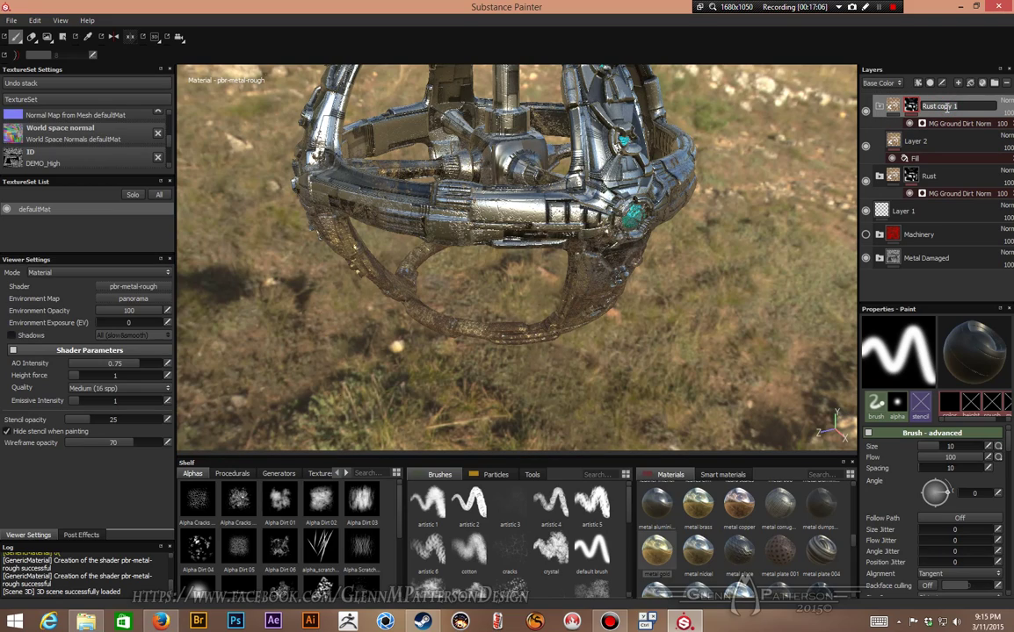
{"action": "key", "text": "BackSpace"}
{"action": "key", "text": "BackSpace"}
{"action": "key", "text": "BackSpace"}
{"action": "key", "text": "BackSpace"}
{"action": "key", "text": "BackSpace"}
{"action": "key", "text": "BackSpace"}
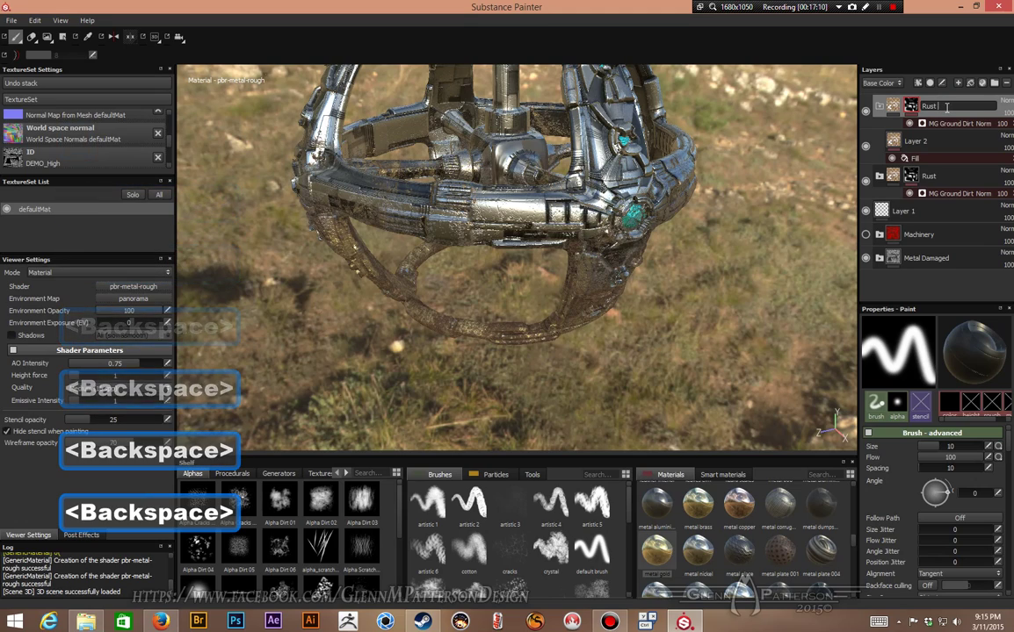
{"action": "key", "text": "shift+a"}
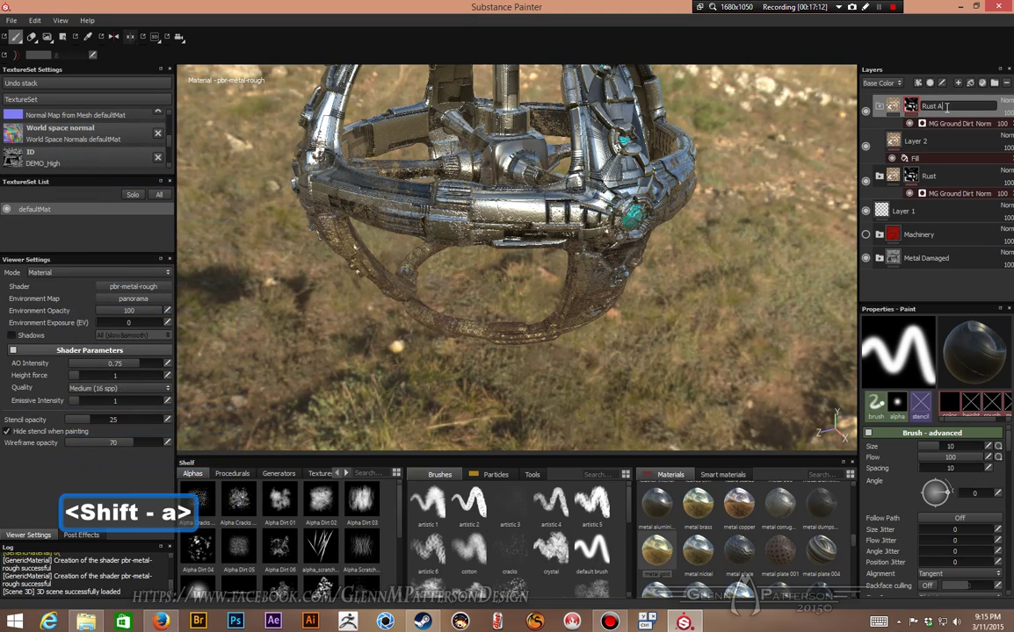
{"action": "key", "text": "shift"}
{"action": "type", "text": "/O"}
{"action": "key", "text": "Return"}
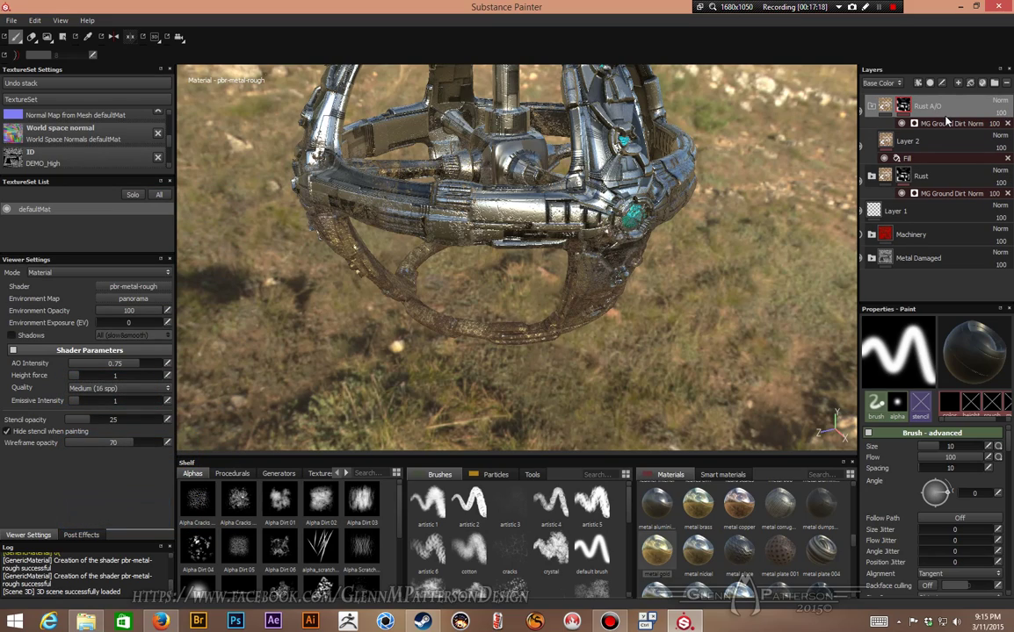
Replace the generator on the Rust A/O folder's mask with MG Dirt and check the rust on the mesh.
{"action": "left_click", "coordinate": [947, 123]}
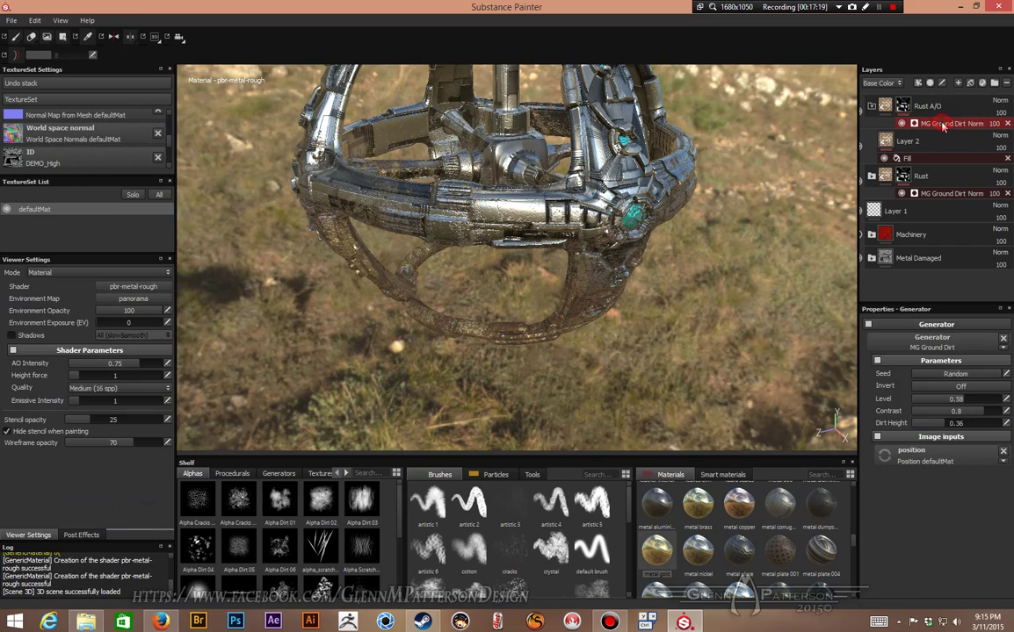
{"action": "left_click", "coordinate": [936, 343]}
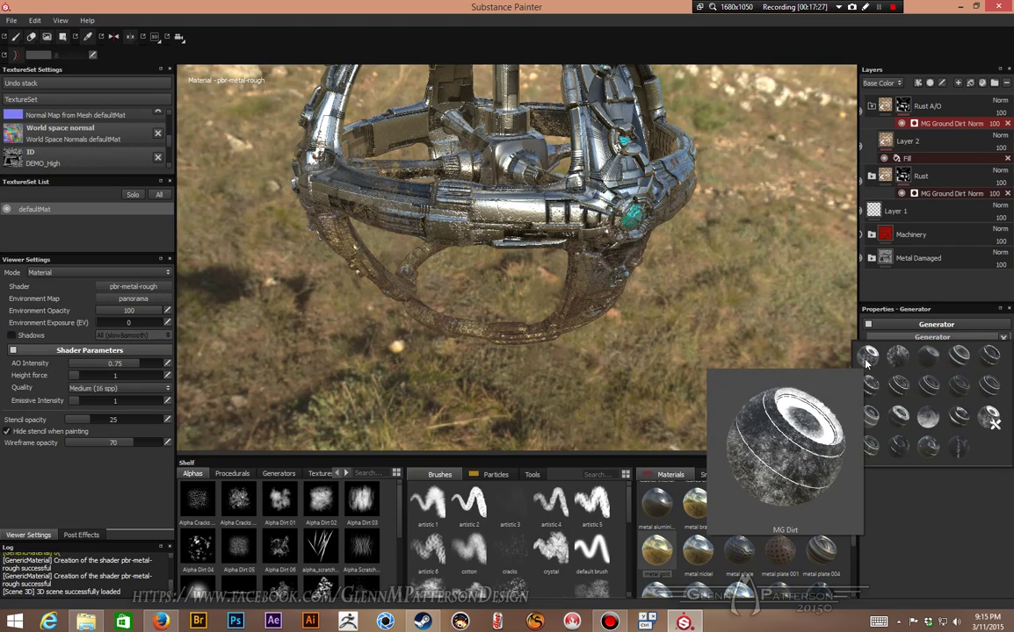
{"action": "left_click", "coordinate": [867, 358]}
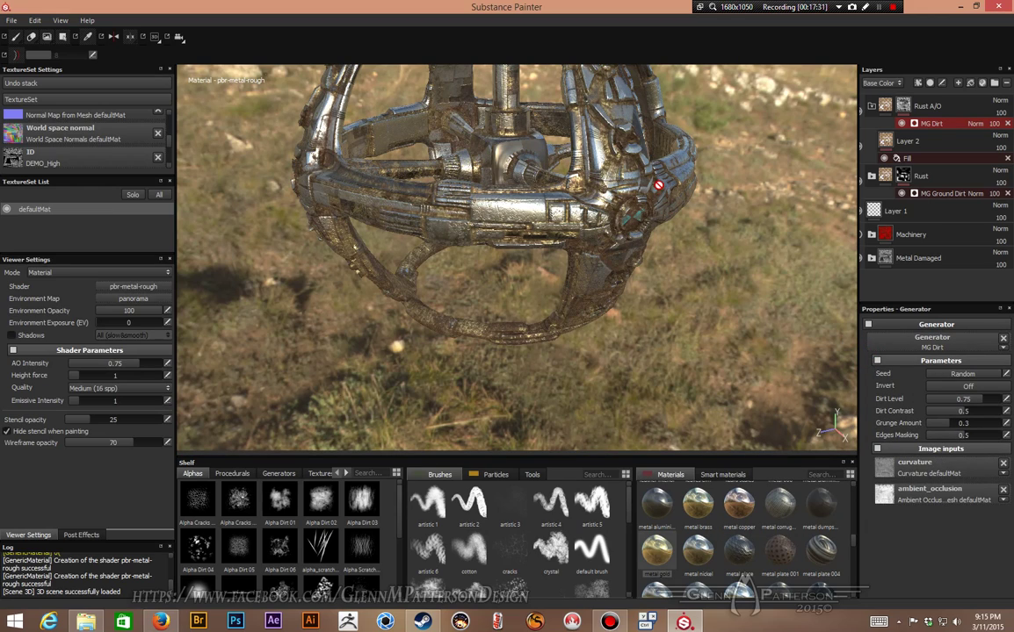
{"action": "scroll", "coordinate": [595, 168], "scroll_direction": "up", "scroll_amount": 3}
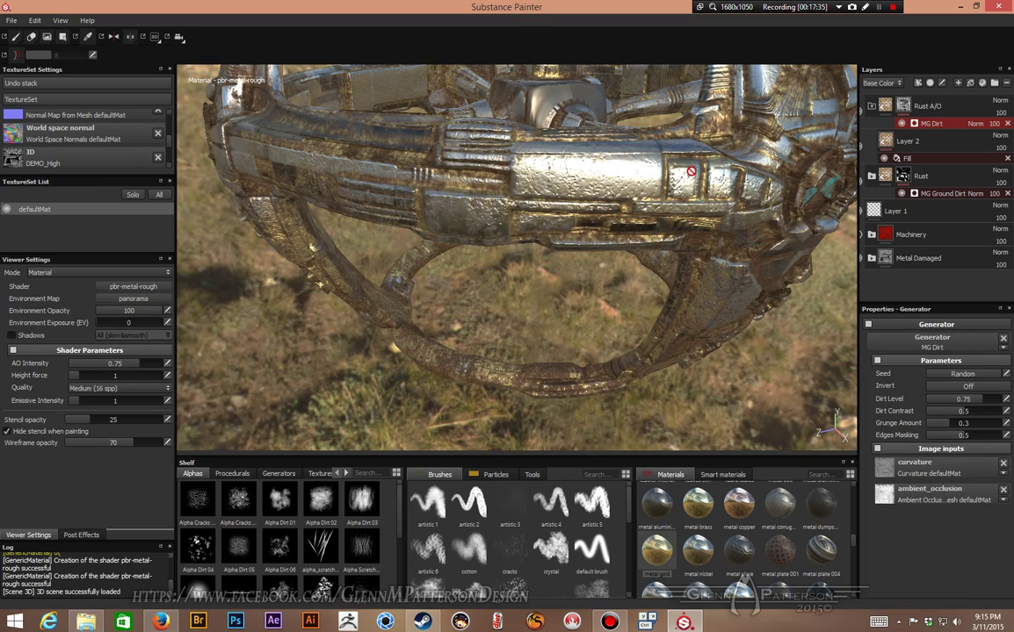
{"action": "left_click_drag", "start_coordinate": [664, 146], "coordinate": [683, 284], "text": "alt"}
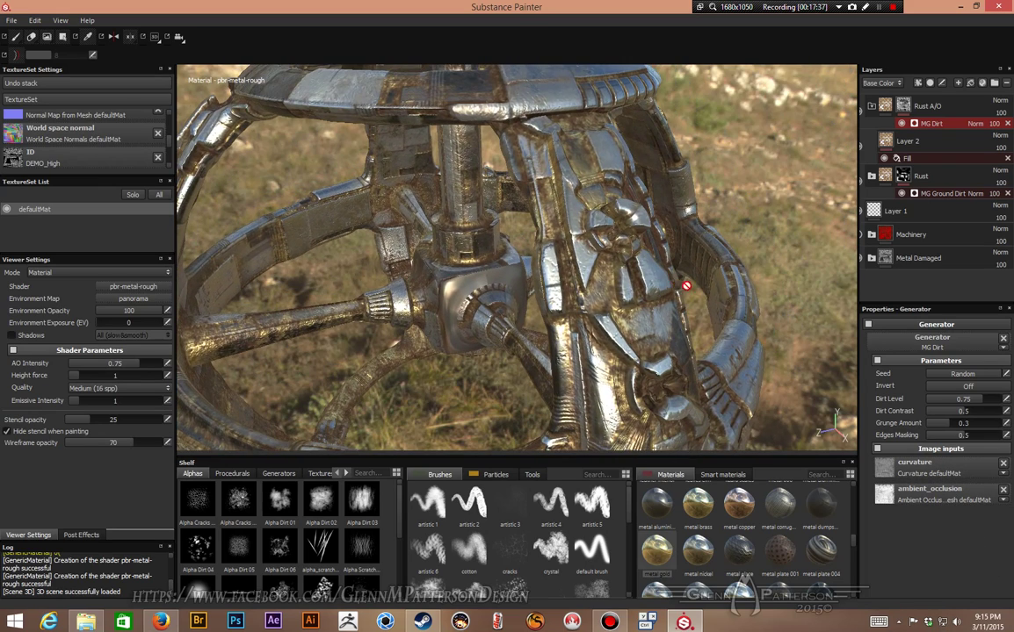
Set the MG Dirt generator's Dirt Level to 0.46, Dirt Contrast to 0.29 and Edges Masking to 0.56.
{"action": "left_click", "coordinate": [949, 435]}
{"action": "left_click_drag", "start_coordinate": [945, 440], "coordinate": [968, 440]}
{"action": "left_click", "coordinate": [951, 412]}
{"action": "left_click_drag", "start_coordinate": [938, 415], "coordinate": [962, 406]}
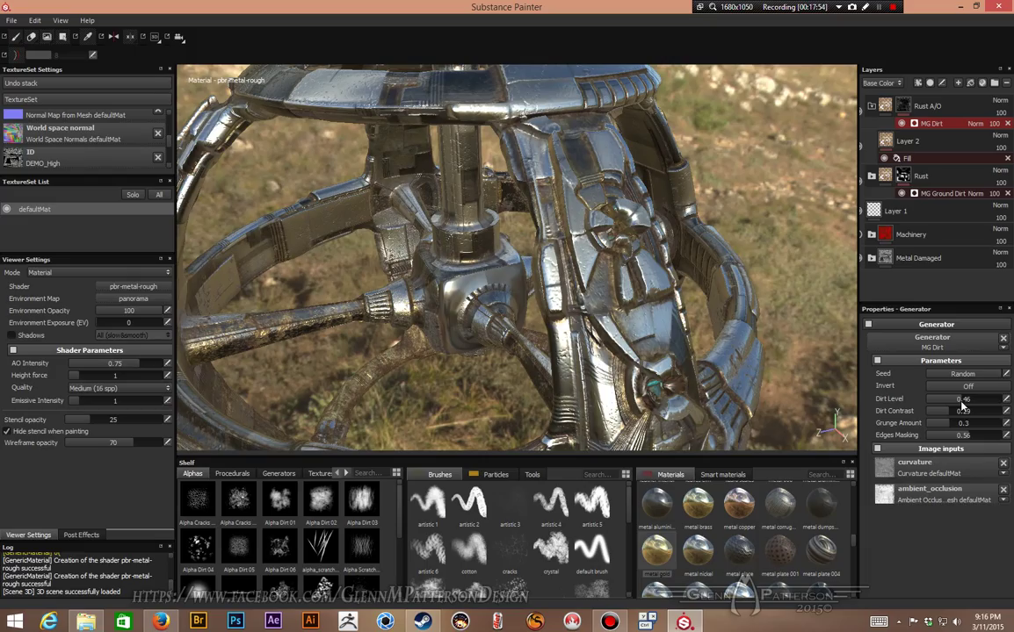
{"action": "left_click_drag", "start_coordinate": [593, 259], "coordinate": [637, 84], "text": "alt"}
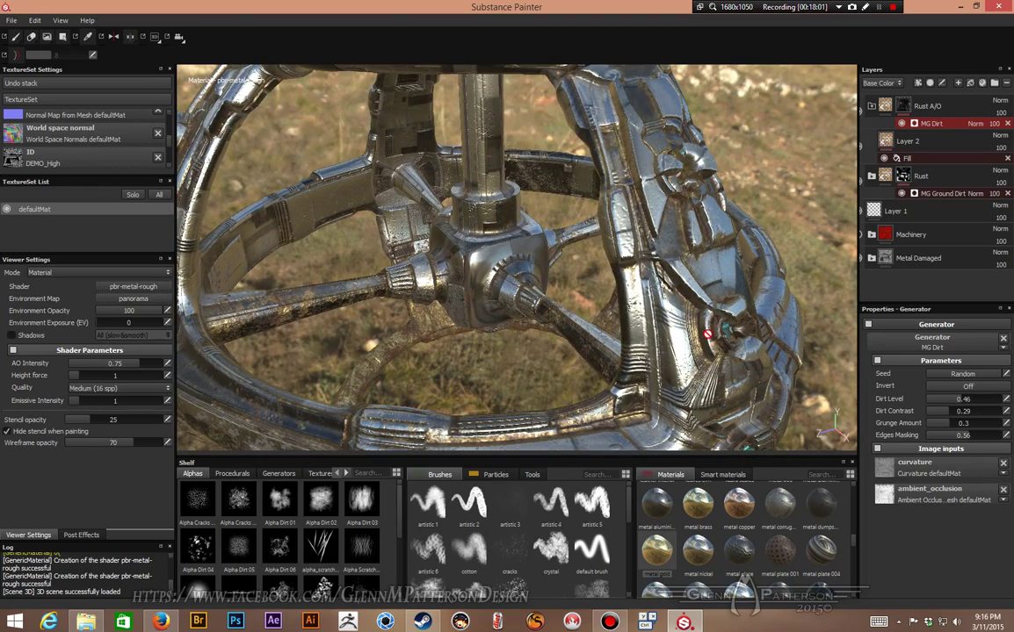
{"action": "left_click_drag", "start_coordinate": [690, 332], "coordinate": [343, 340], "text": "alt"}
{"action": "left_click_drag", "start_coordinate": [732, 158], "coordinate": [695, 152], "text": "alt"}
Add a new folder above the collapsed Rust A/O folder and place a new layer inside it.
{"action": "left_click", "coordinate": [872, 107]}
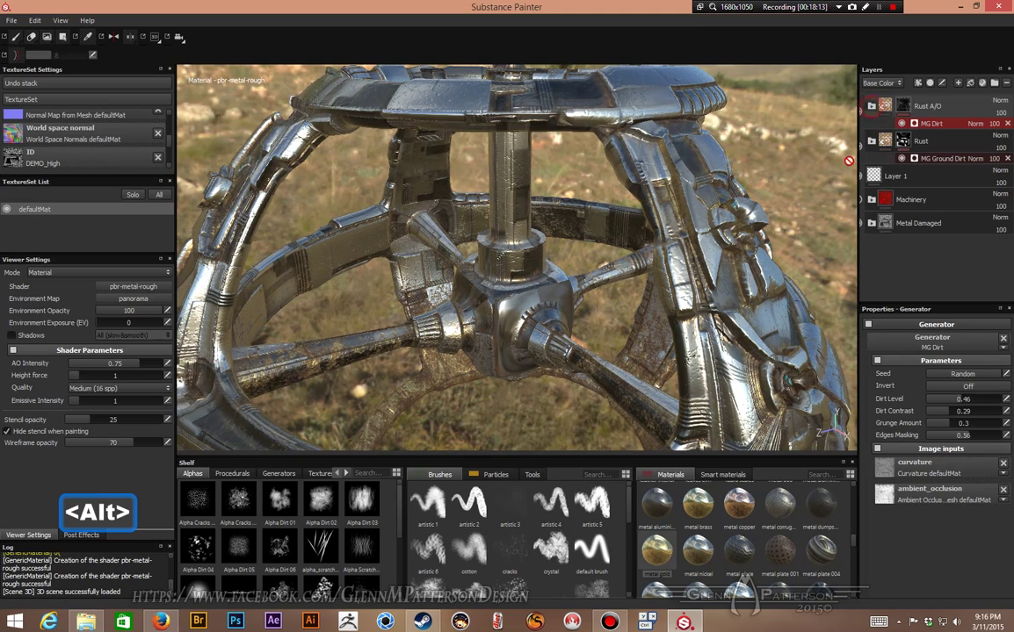
{"action": "left_click_drag", "start_coordinate": [856, 163], "coordinate": [837, 163]}
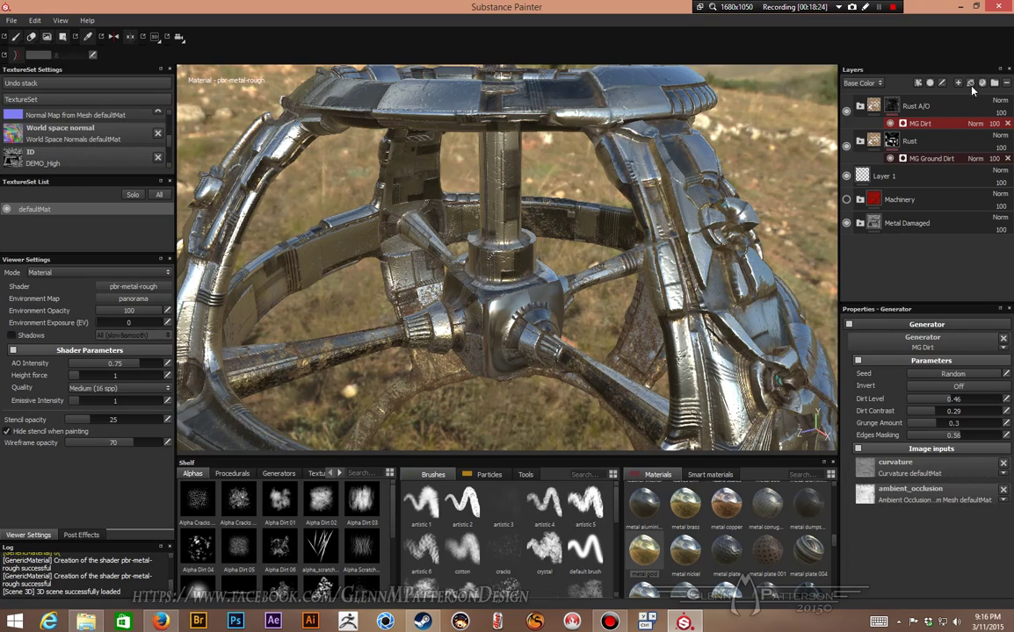
{"action": "left_click", "coordinate": [965, 108]}
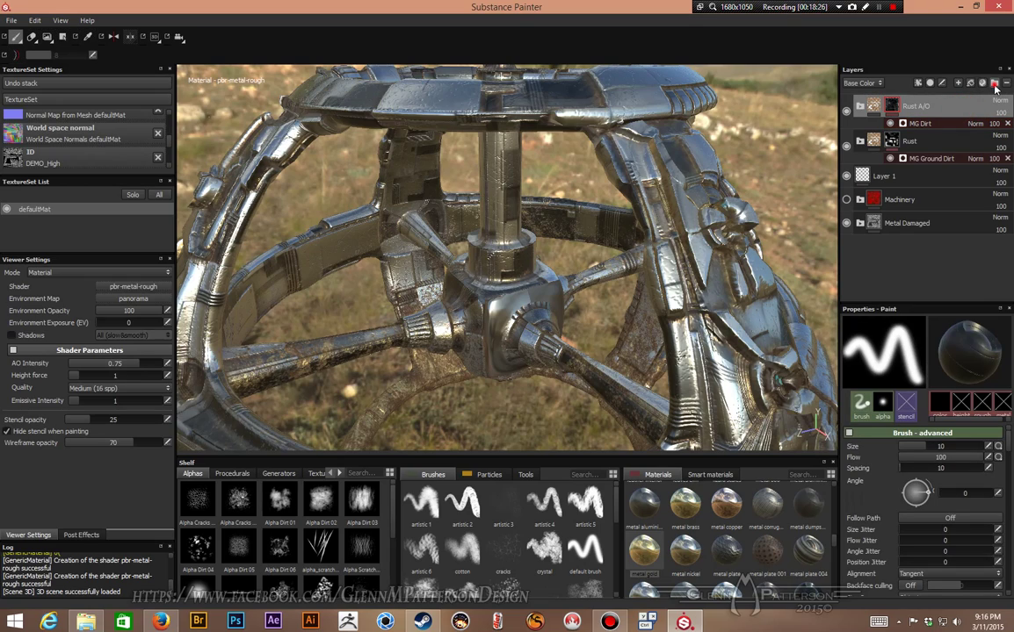
{"action": "left_click", "coordinate": [995, 84]}
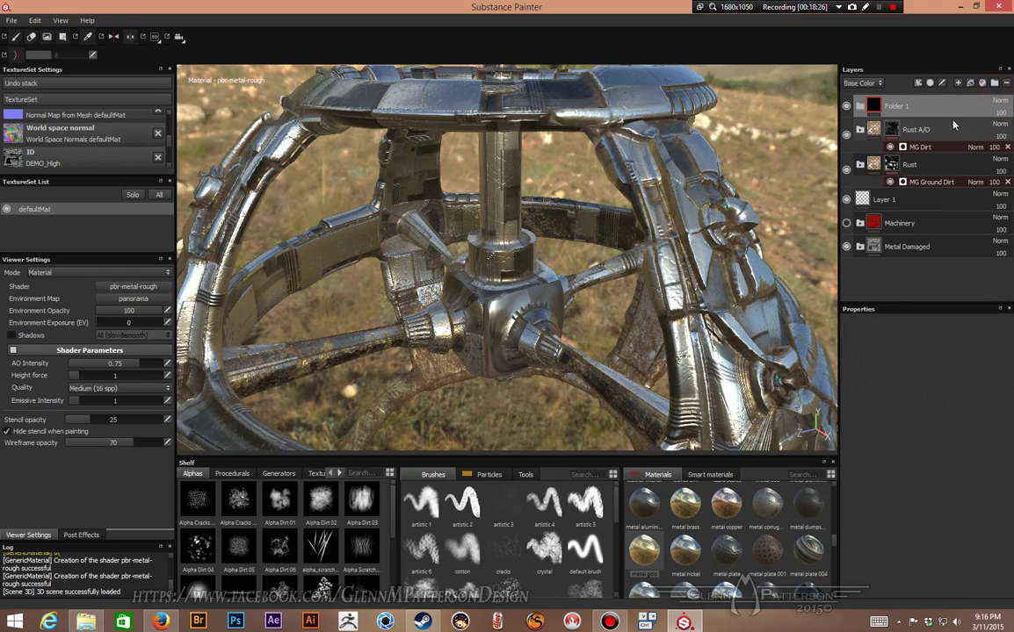
{"action": "left_click", "coordinate": [861, 130]}
{"action": "left_click", "coordinate": [860, 130]}
{"action": "left_click", "coordinate": [958, 84]}
{"action": "left_click_drag", "start_coordinate": [928, 107], "coordinate": [909, 125]}
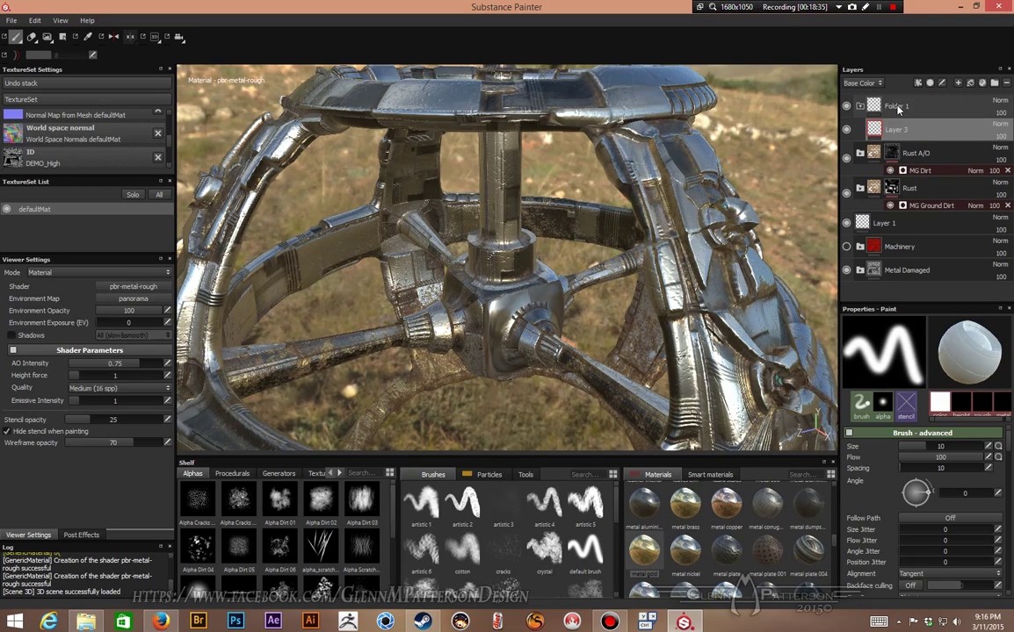
Rename the new top folder as Dirt.
{"action": "double_click", "coordinate": [896, 106]}
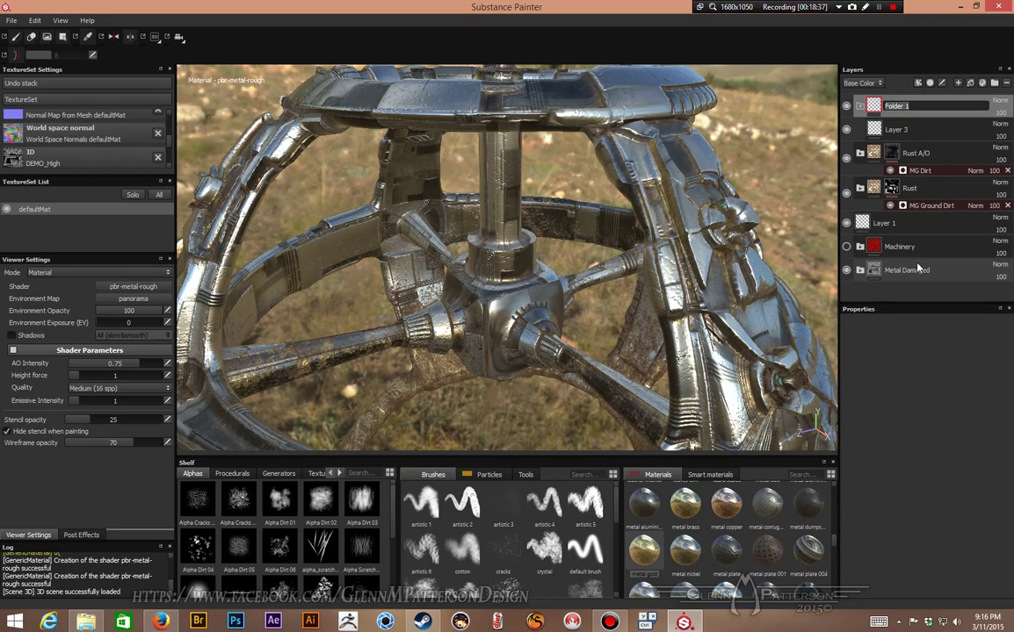
{"action": "type", "text": "Dirt"}
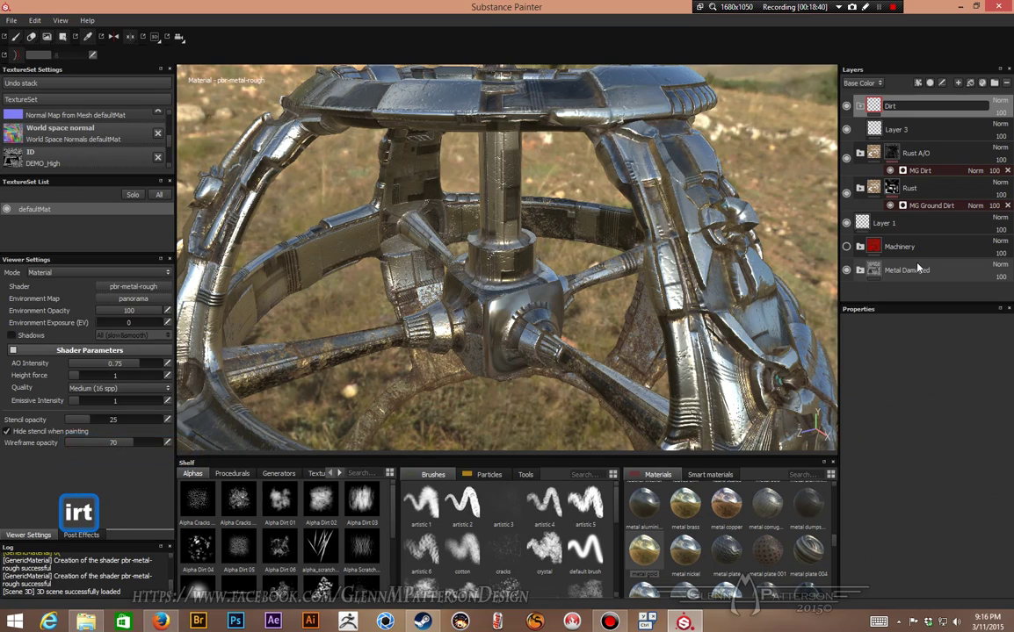
{"action": "key", "text": "Return"}
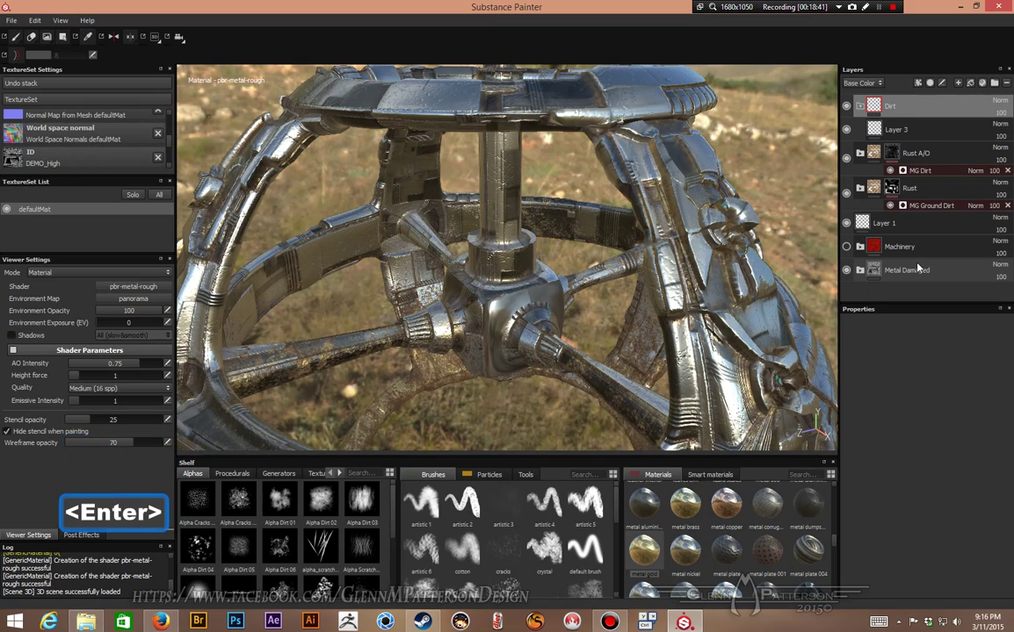
Add a fill effect to the layer inside the Dirt folder.
{"action": "left_click", "coordinate": [930, 132]}
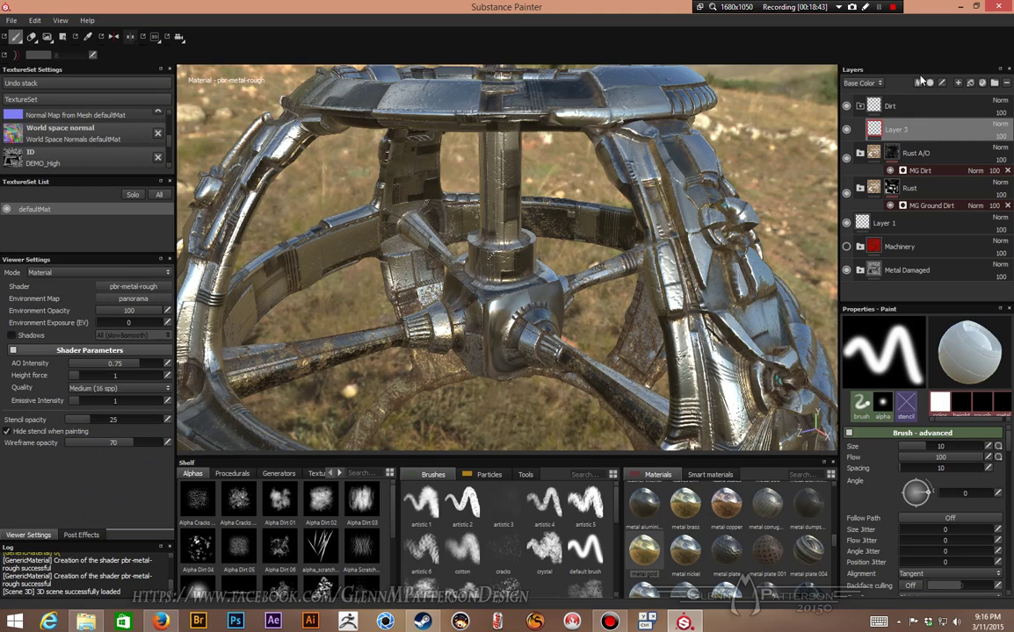
{"action": "left_click", "coordinate": [919, 83]}
{"action": "left_click", "coordinate": [912, 105]}
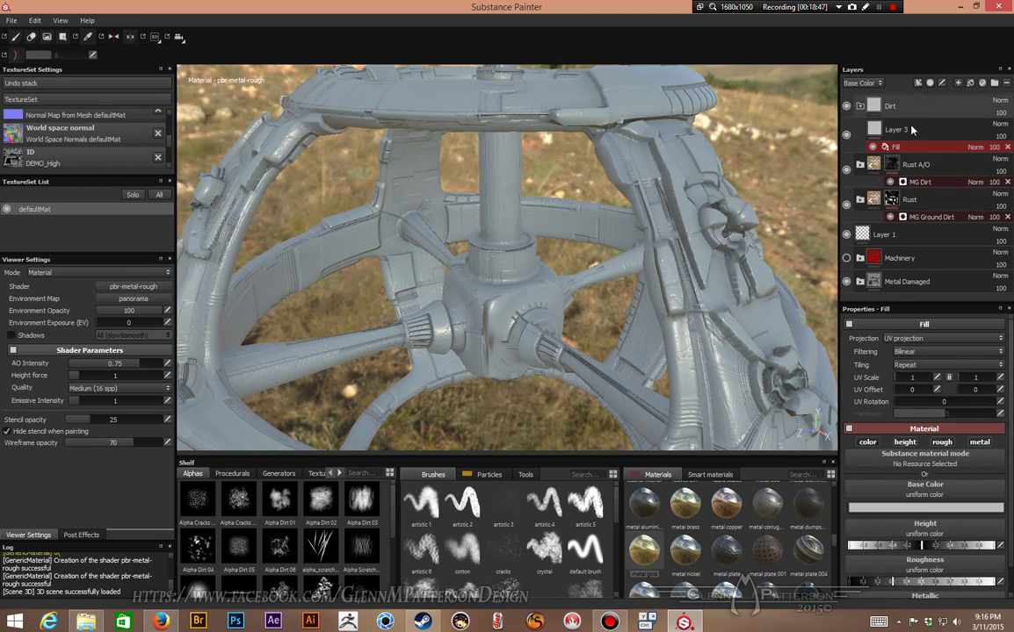
Find the uniform black dirt material in the shelf and assign it to the Dirt layer's fill.
{"action": "scroll", "coordinate": [716, 548], "scroll_direction": "up", "scroll_amount": 5}
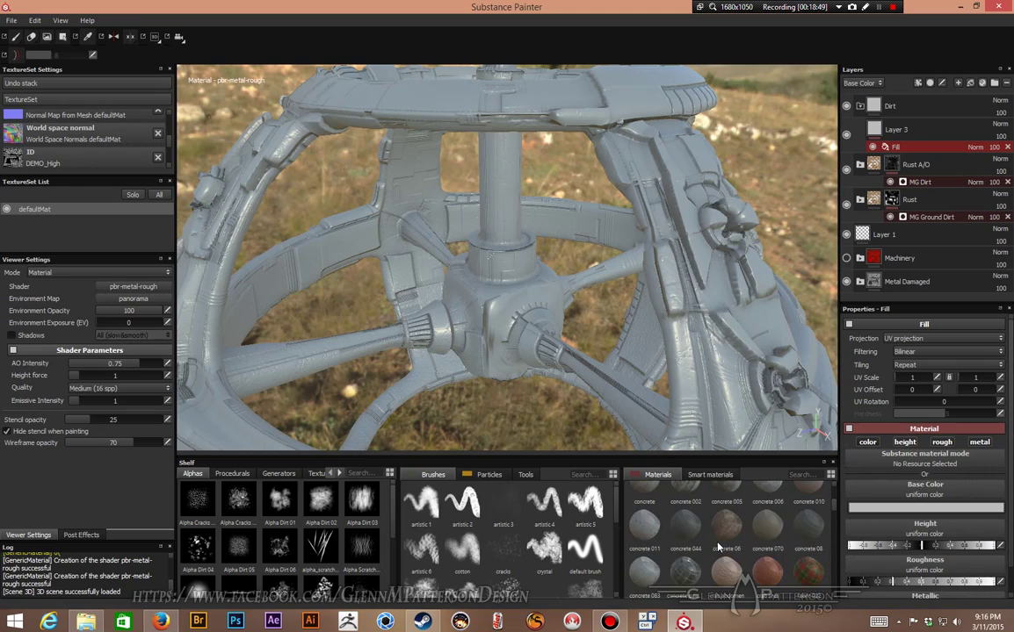
{"action": "scroll", "coordinate": [718, 548], "scroll_direction": "down", "scroll_amount": 3}
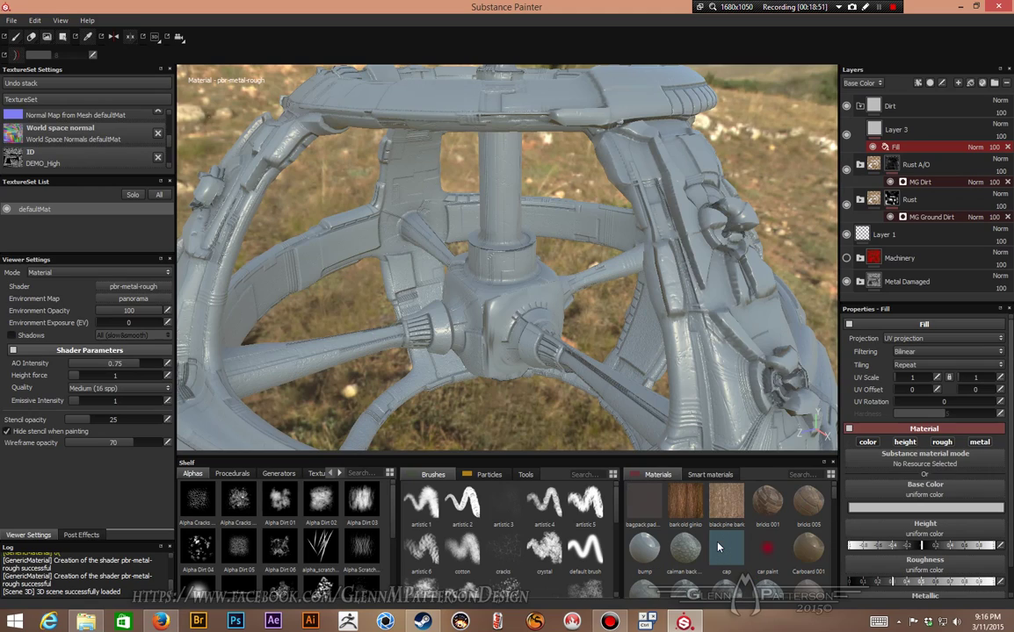
{"action": "scroll", "coordinate": [718, 548], "scroll_direction": "down", "scroll_amount": 3}
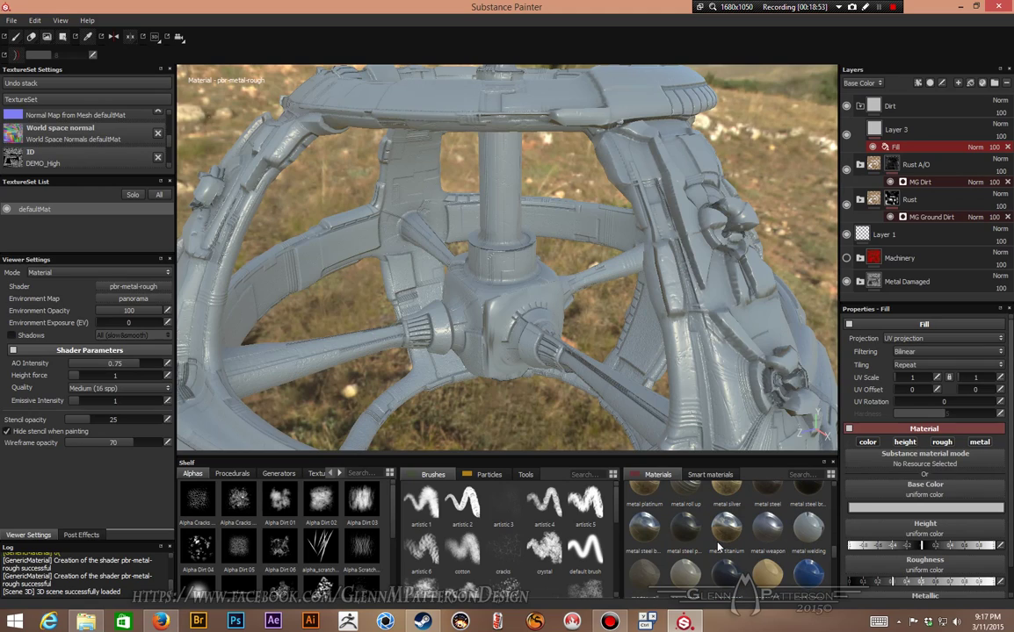
{"action": "scroll", "coordinate": [718, 548], "scroll_direction": "down", "scroll_amount": 6}
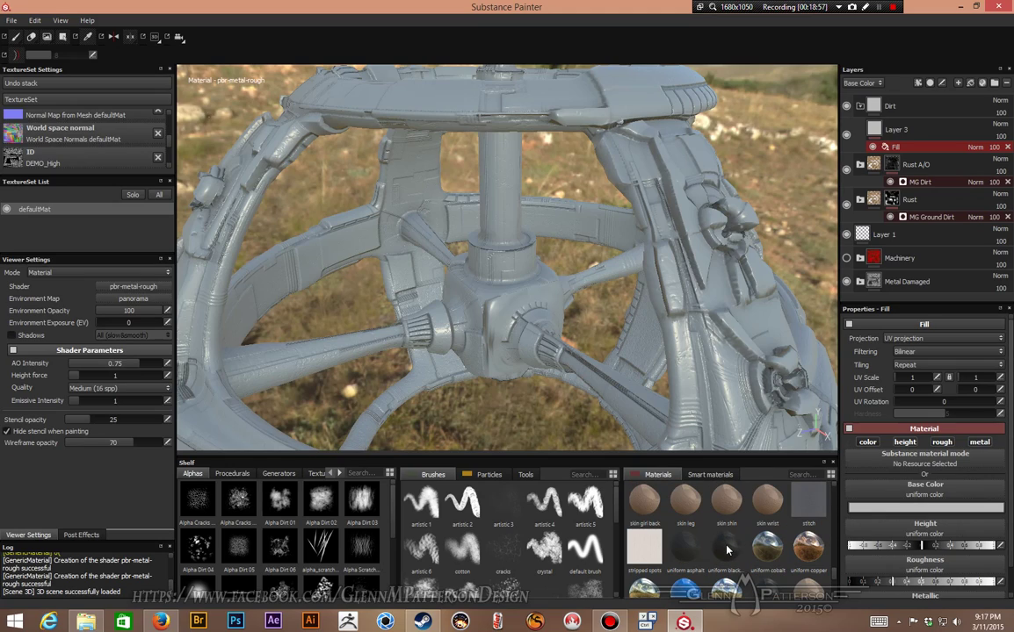
{"action": "mouse_move", "coordinate": [727, 550]}
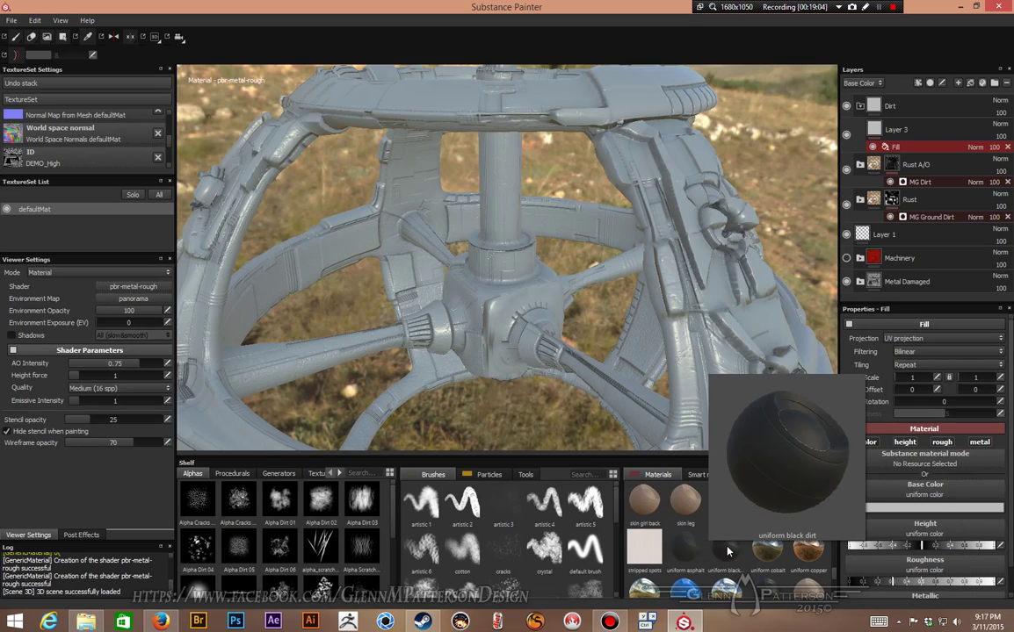
{"action": "left_click", "coordinate": [727, 550]}
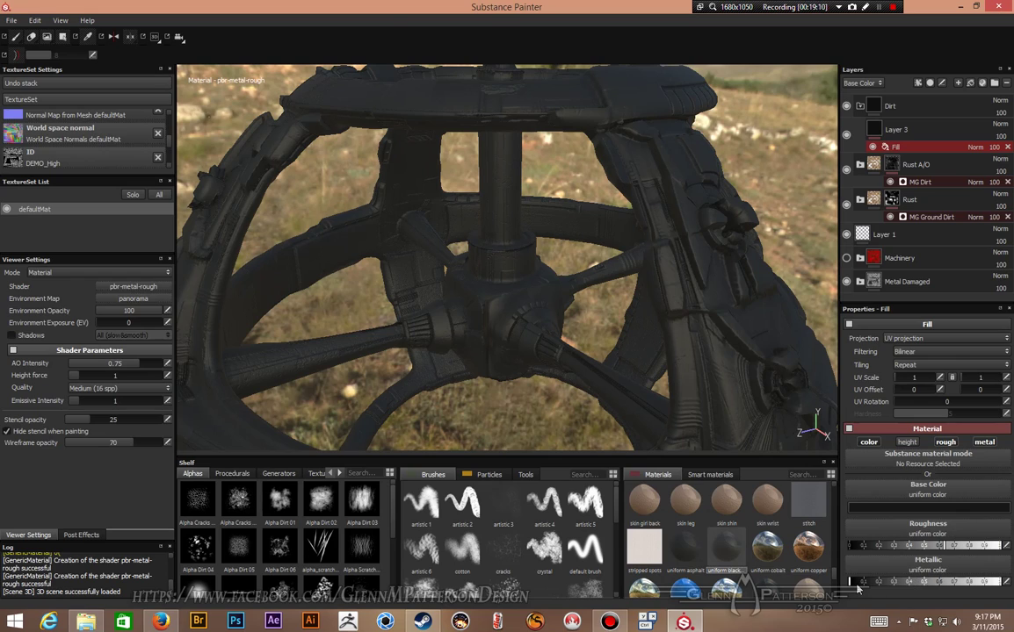
Turn off the black dirt fill's metal channel and raise its roughness to the maximum.
{"action": "mouse_move", "coordinate": [854, 584]}
{"action": "left_mouse_down"}
{"action": "mouse_move", "coordinate": [1002, 590]}
{"action": "mouse_move", "coordinate": [848, 580]}
{"action": "left_mouse_up"}
{"action": "left_click", "coordinate": [984, 443]}
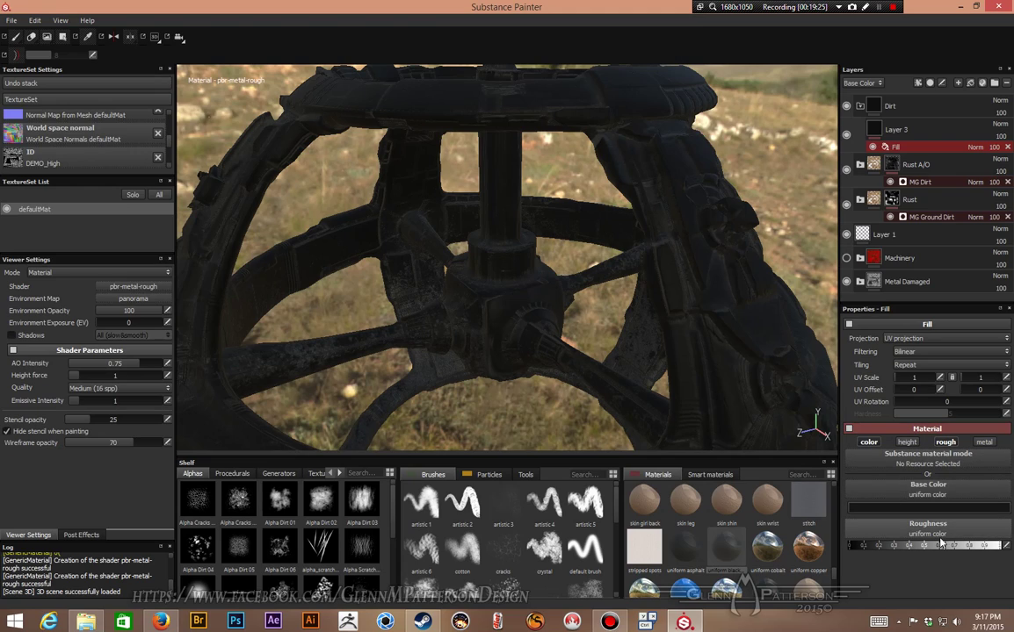
{"action": "left_click_drag", "start_coordinate": [945, 550], "coordinate": [1009, 546]}
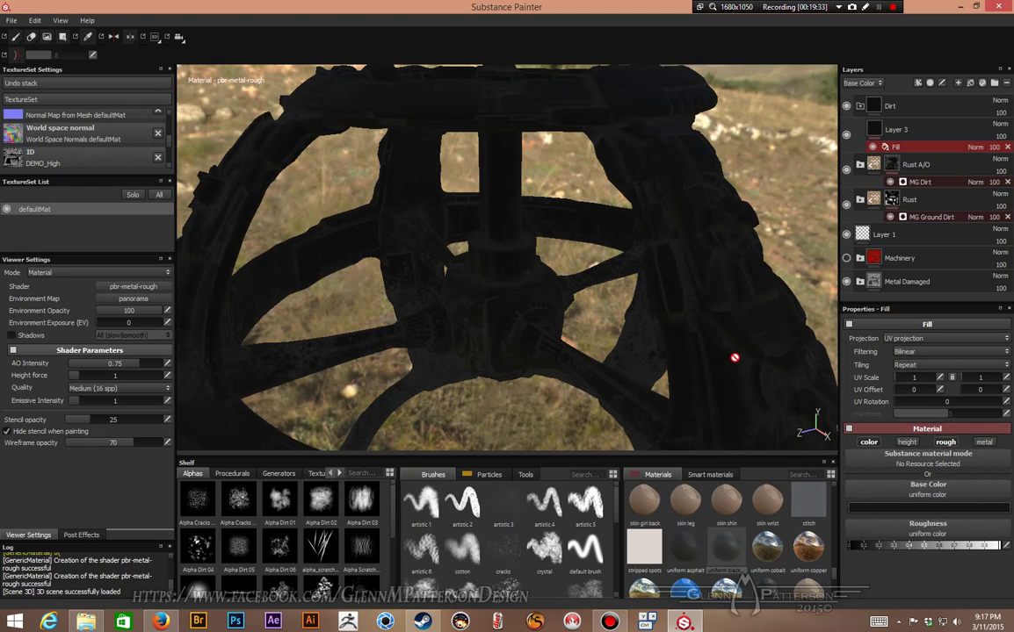
{"action": "left_click_drag", "start_coordinate": [714, 325], "coordinate": [628, 258], "text": "alt"}
{"action": "scroll", "coordinate": [726, 308], "scroll_direction": "down", "scroll_amount": 3}
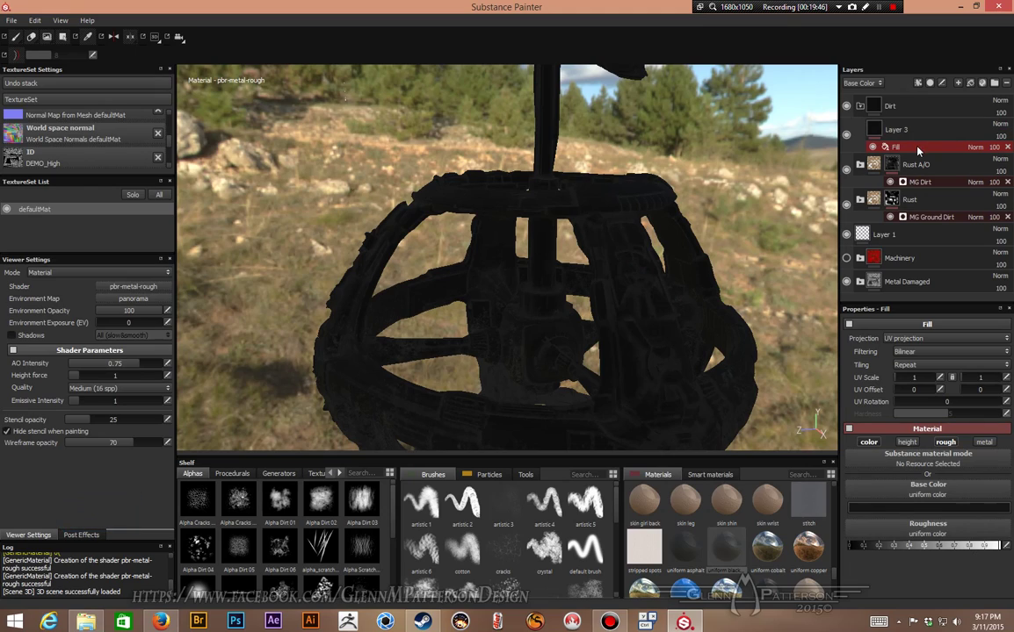
Add a black mask to the Dirt folder and add a generator to that mask.
{"action": "left_click", "coordinate": [876, 107]}
{"action": "right_click", "coordinate": [876, 108]}
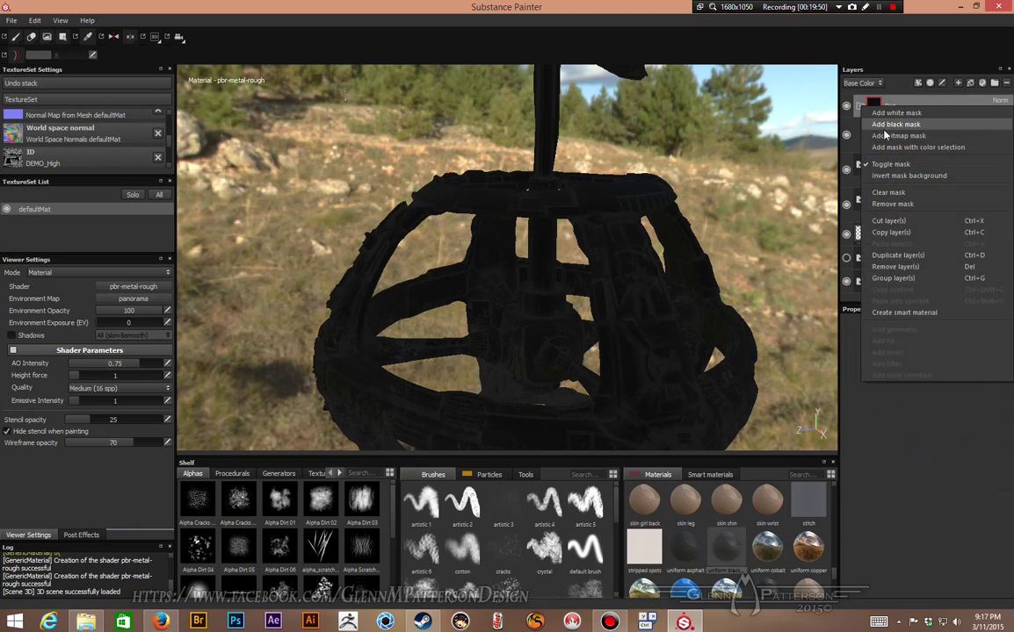
{"action": "left_click", "coordinate": [893, 125]}
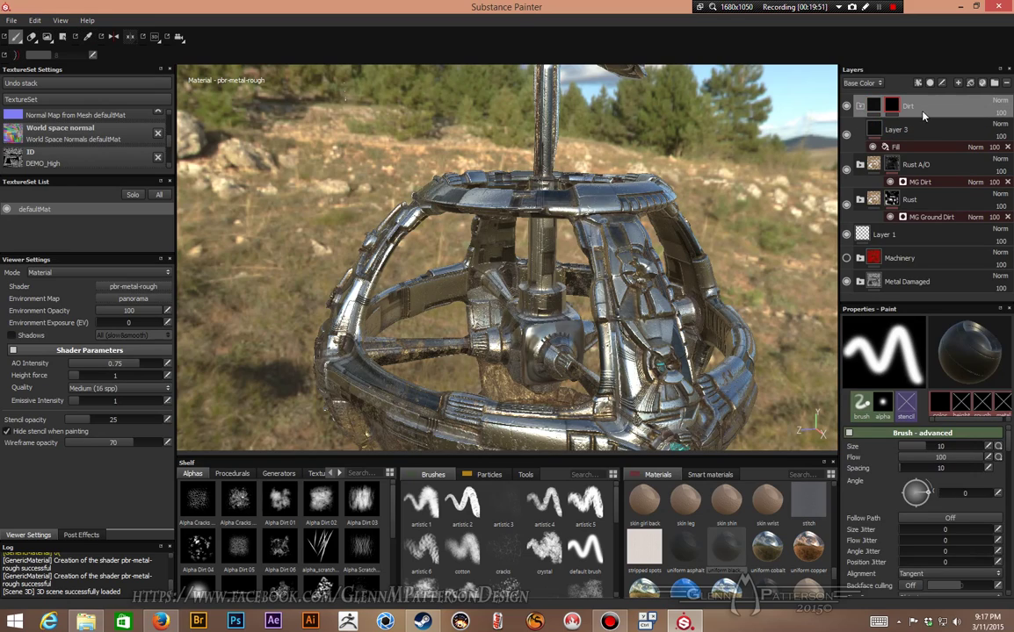
{"action": "left_click", "coordinate": [918, 84]}
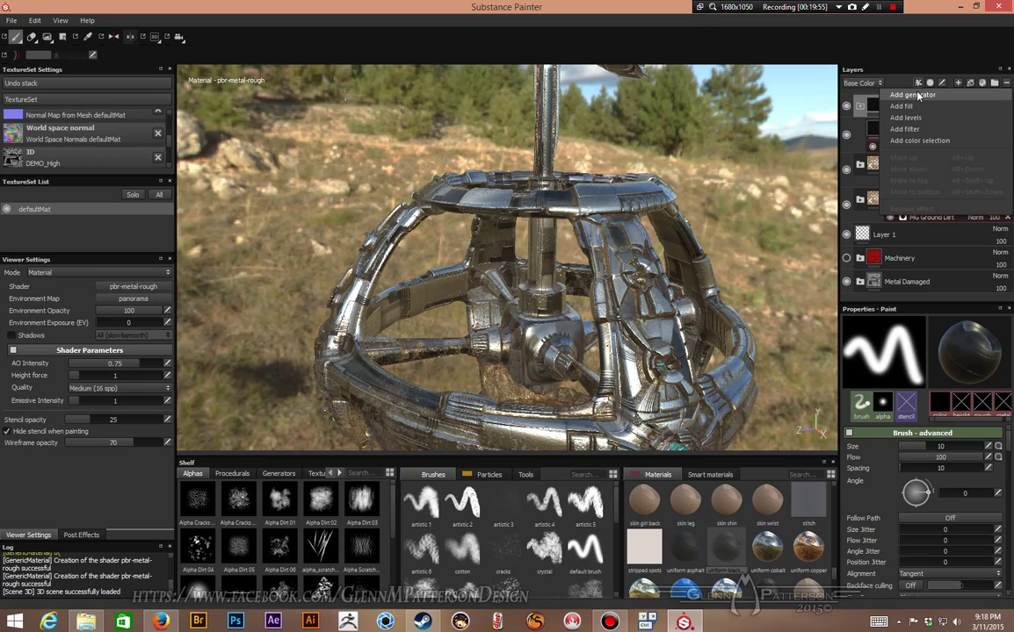
{"action": "left_click", "coordinate": [913, 95]}
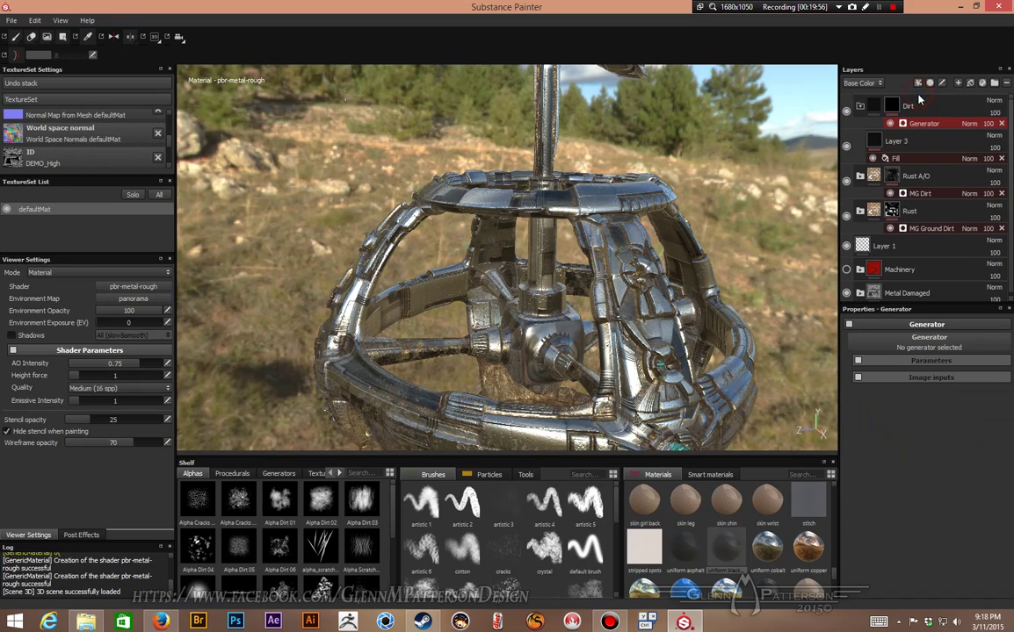
Browse the available mask generators and preview MG Edge Dirt, MG Dirt, MG Edge Speckle and MG Edge Wear.
{"action": "left_click", "coordinate": [939, 344]}
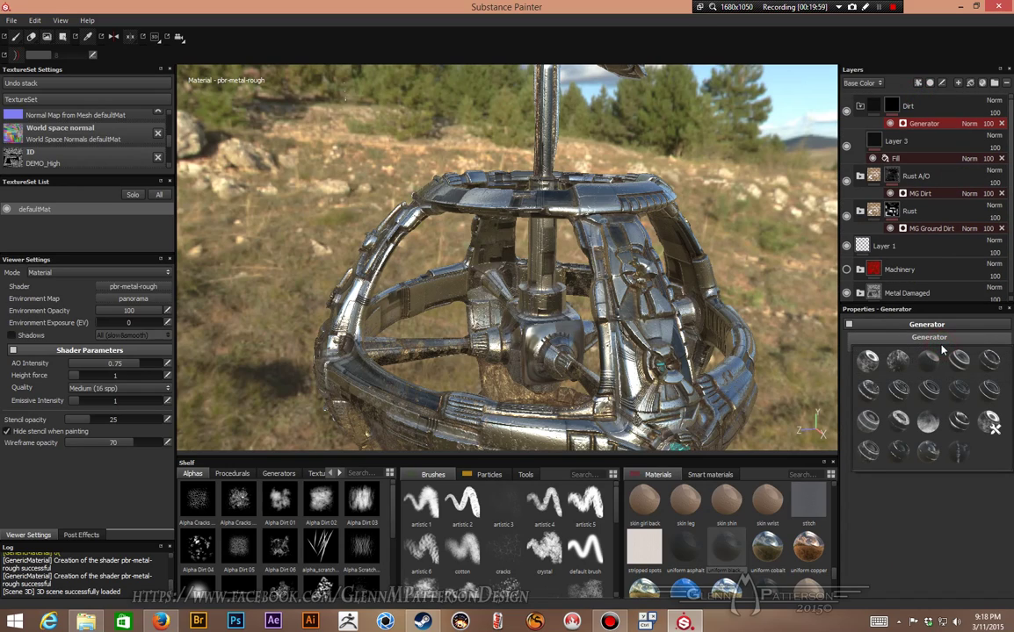
{"action": "mouse_move", "coordinate": [866, 400]}
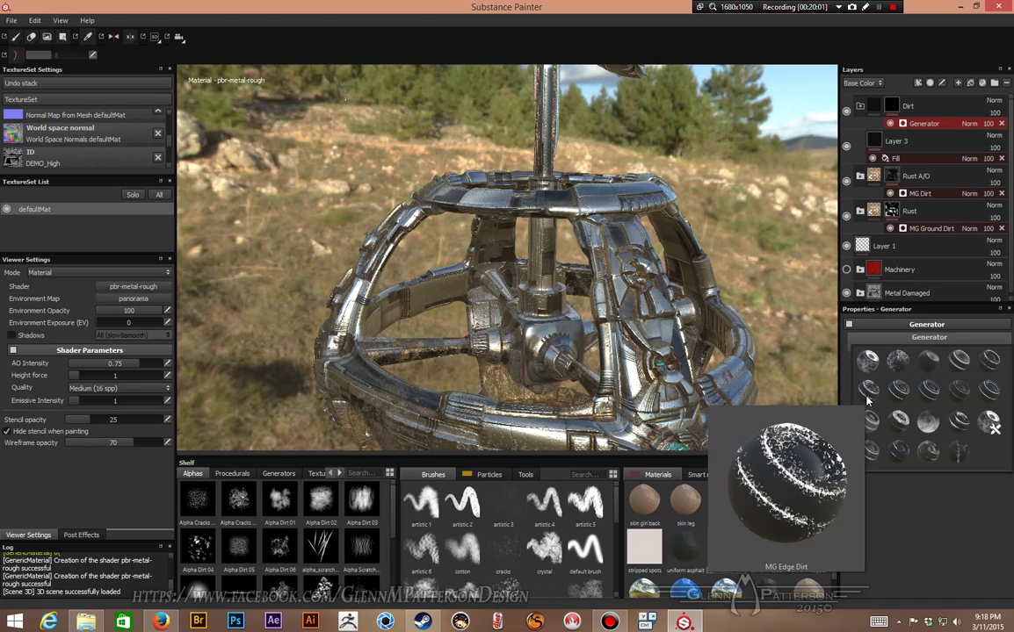
{"action": "mouse_move", "coordinate": [873, 364]}
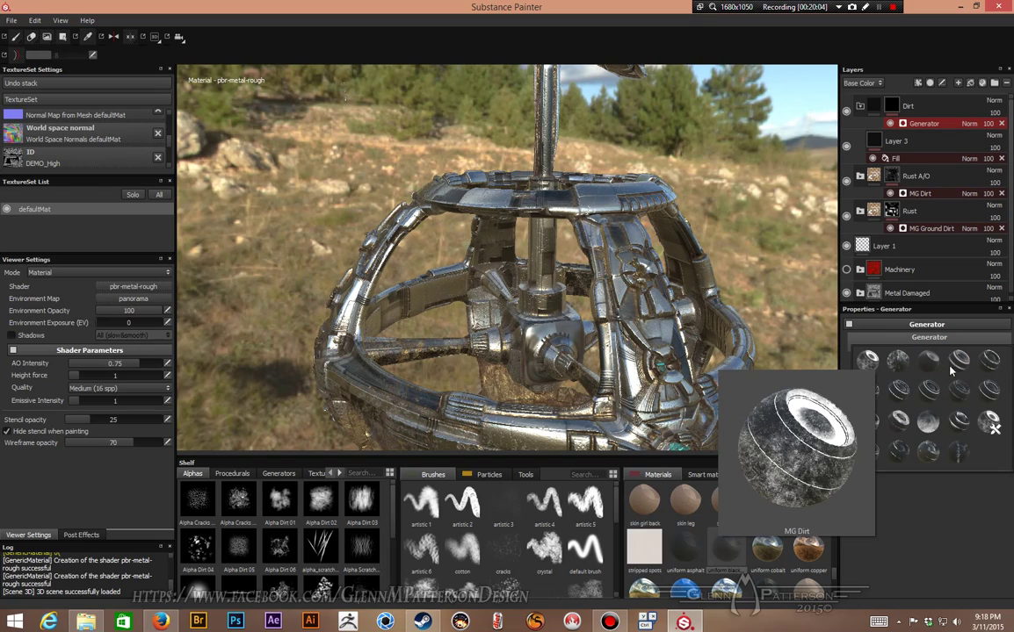
{"action": "mouse_move", "coordinate": [959, 369]}
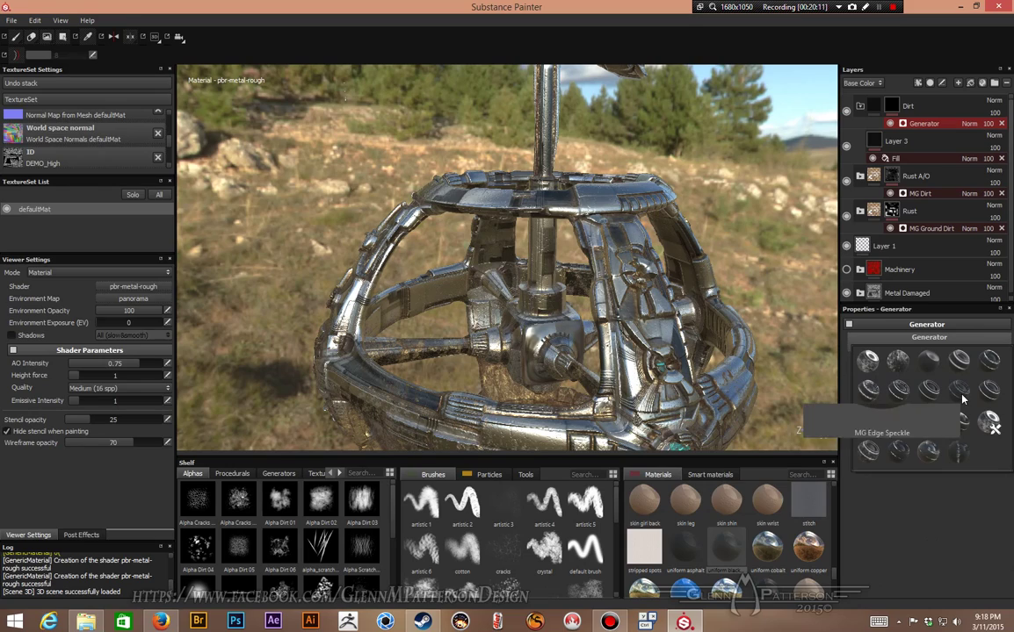
{"action": "mouse_move", "coordinate": [990, 394]}
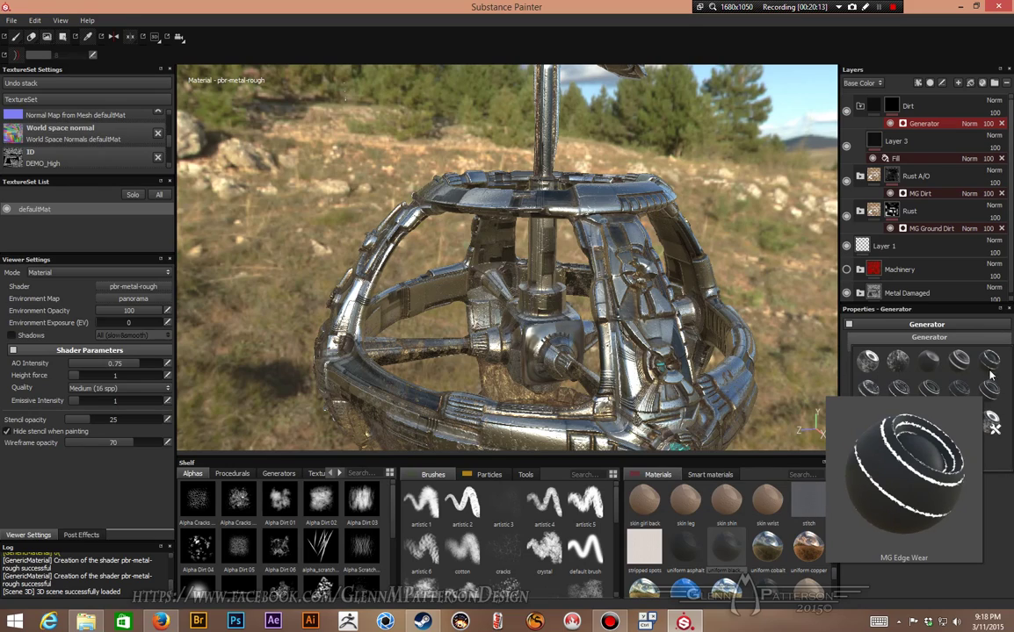
{"action": "mouse_move", "coordinate": [990, 360]}
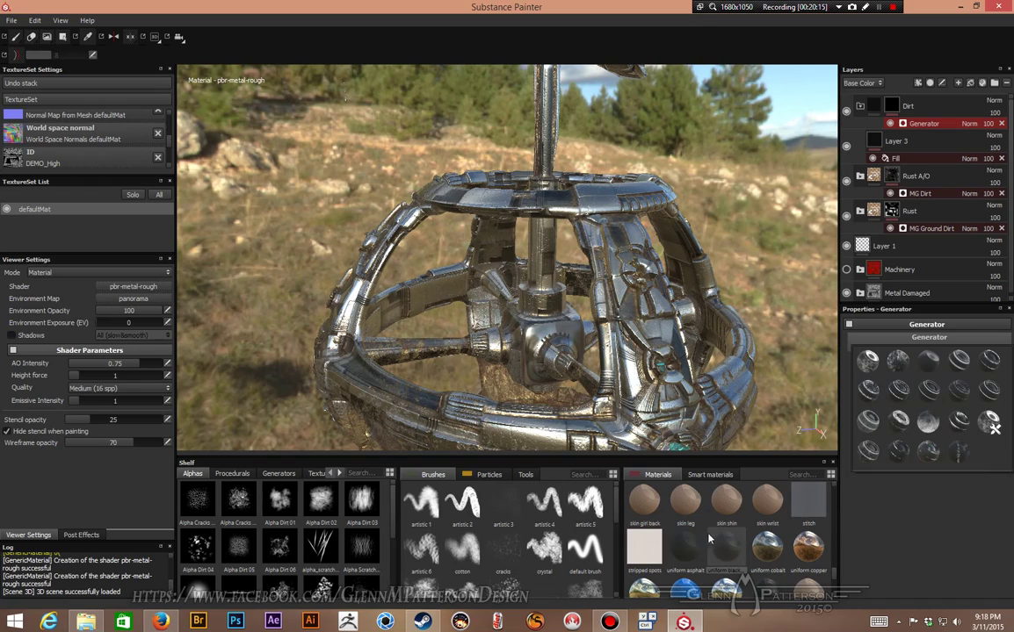
Collapse the Dirt folder and delete it from the layer stack.
{"action": "left_click", "coordinate": [860, 107]}
{"action": "left_click", "coordinate": [923, 108]}
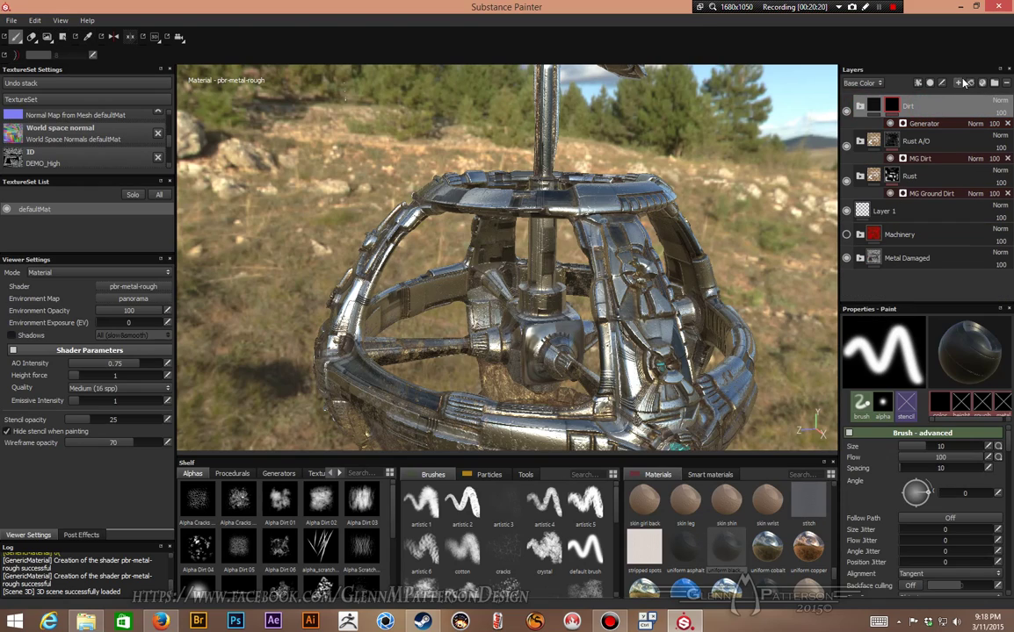
{"action": "left_click", "coordinate": [1007, 85]}
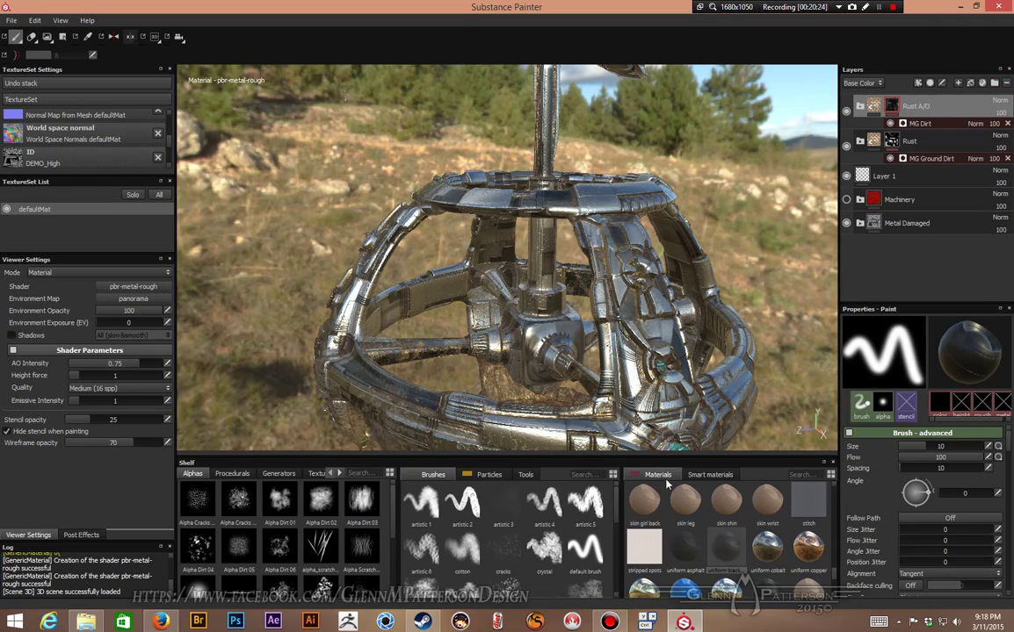
Add the Dirt smart material to the top of the layer stack, above Rust A/O.
{"action": "left_click", "coordinate": [710, 474]}
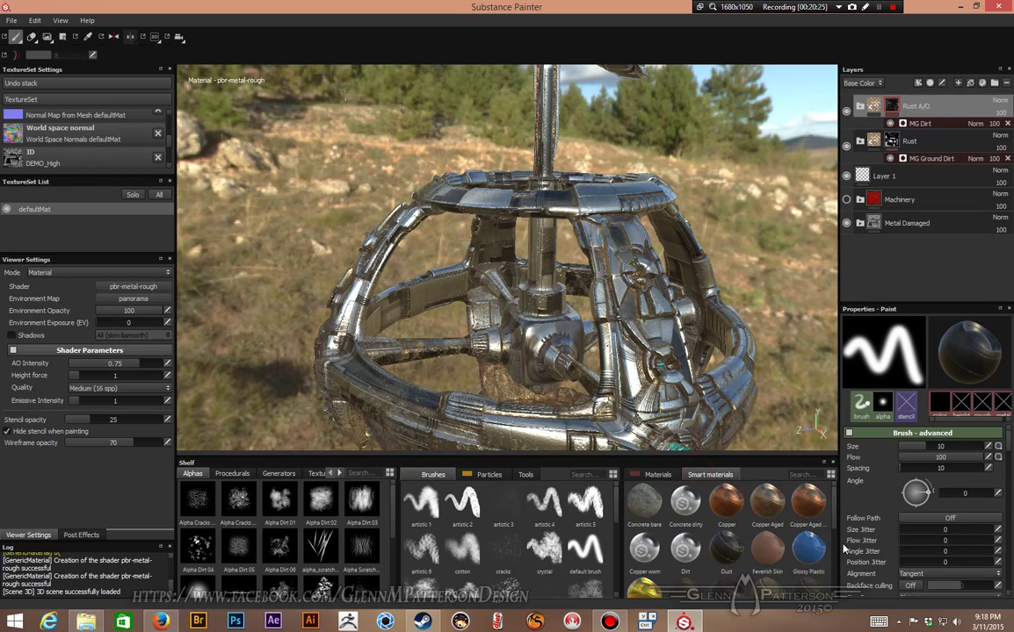
{"action": "left_click", "coordinate": [686, 555]}
{"action": "left_click_drag", "start_coordinate": [686, 555], "coordinate": [913, 92]}
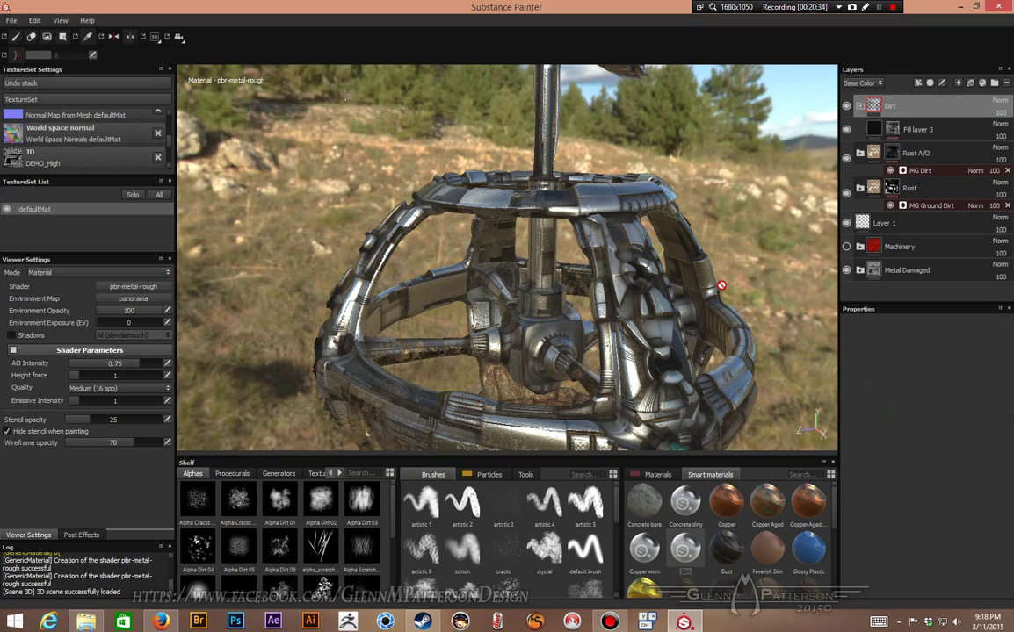
{"action": "mouse_move", "coordinate": [618, 277]}
{"action": "left_mouse_down", "text": "alt"}
{"action": "mouse_move", "coordinate": [654, 304]}
{"action": "mouse_move", "coordinate": [631, 277]}
{"action": "left_mouse_up", "text": "alt"}
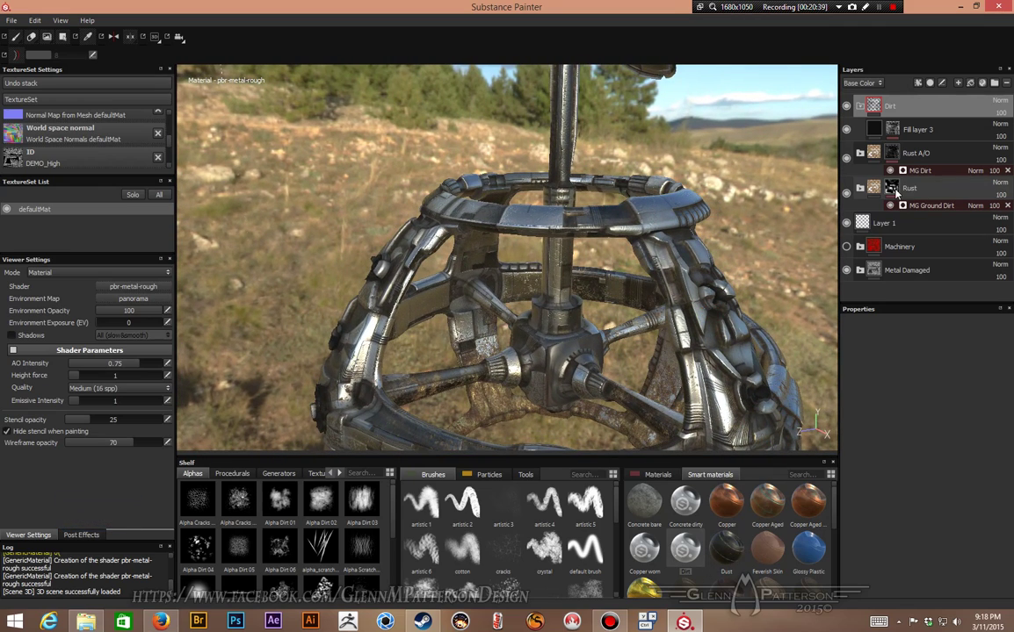
Raise the roughness of the black fill layer inside the Dirt smart material folder.
{"action": "left_click", "coordinate": [901, 172]}
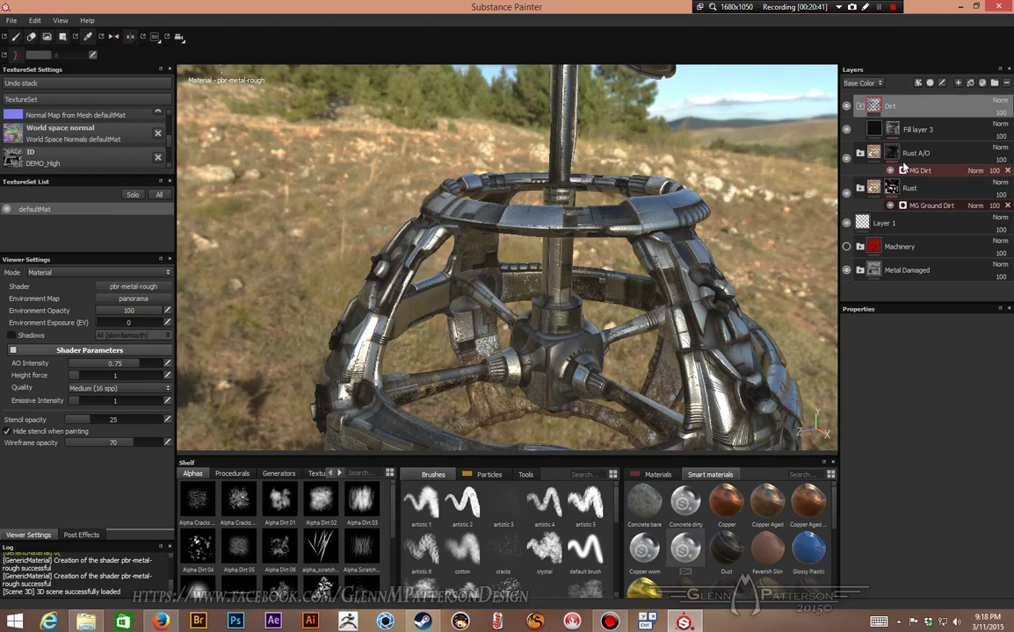
{"action": "left_click", "coordinate": [896, 134]}
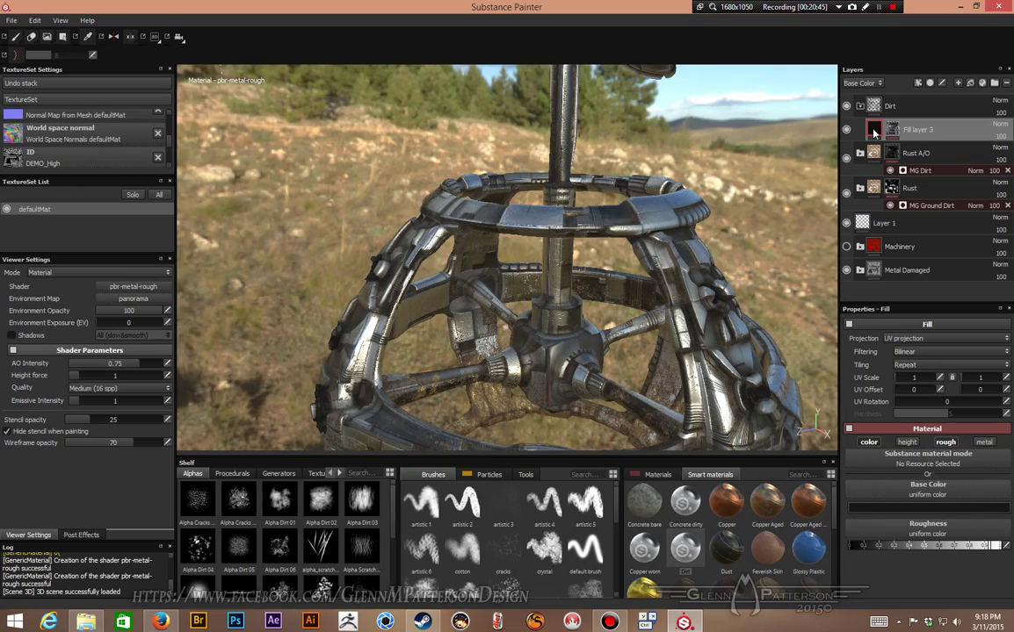
{"action": "mouse_move", "coordinate": [874, 132]}
{"action": "left_click_drag", "start_coordinate": [991, 549], "coordinate": [1006, 546]}
Try tri-planar projection on the ambient occlusion fill in the Dirt fill layer's mask, and undo it.
{"action": "left_click", "coordinate": [892, 130]}
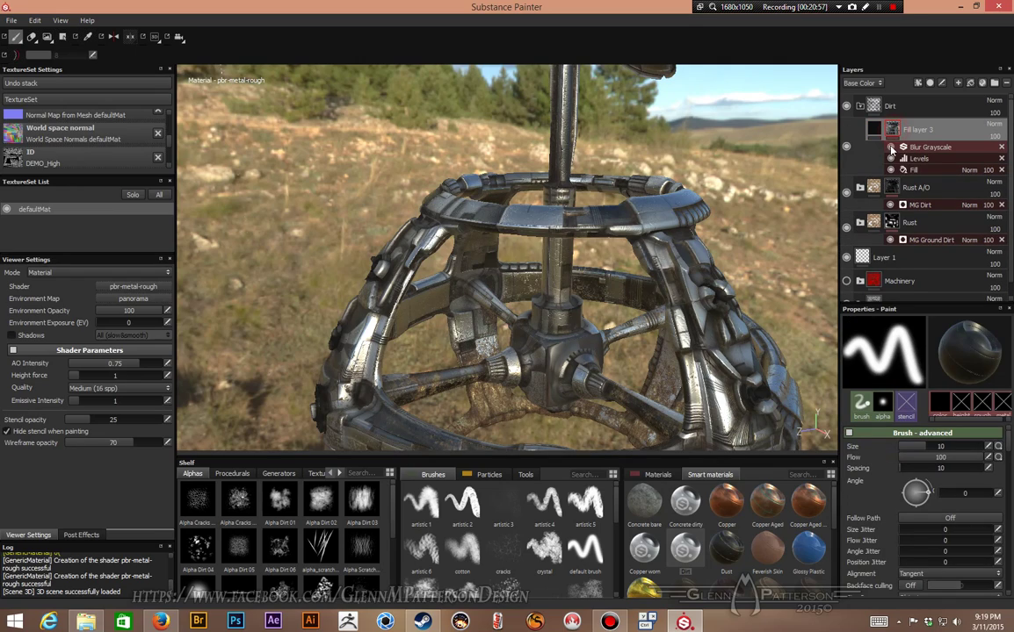
{"action": "left_click", "coordinate": [929, 169]}
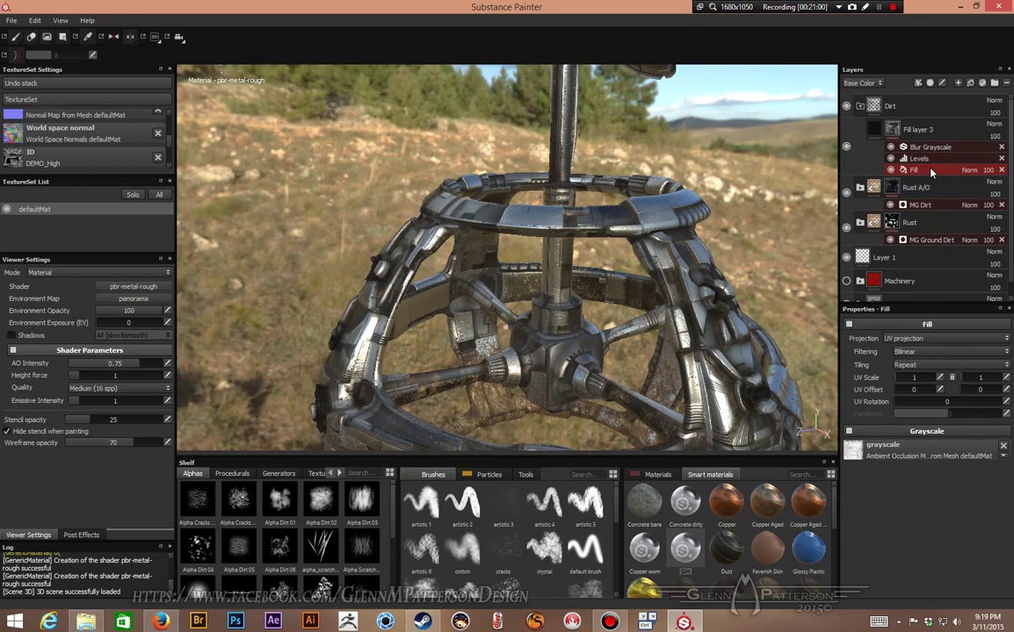
{"action": "left_click", "coordinate": [932, 340]}
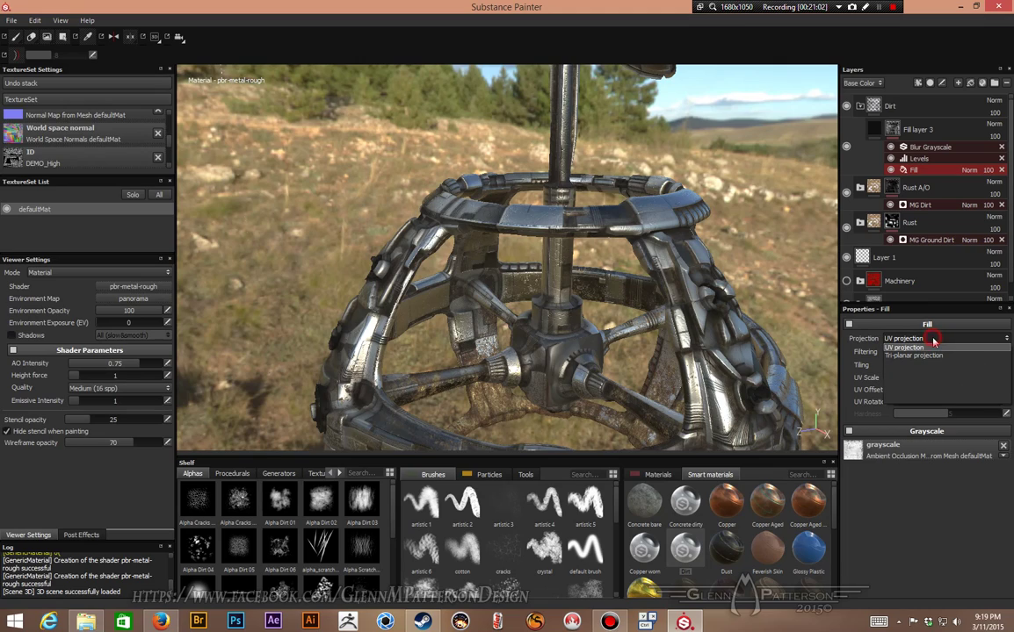
{"action": "left_click", "coordinate": [928, 355]}
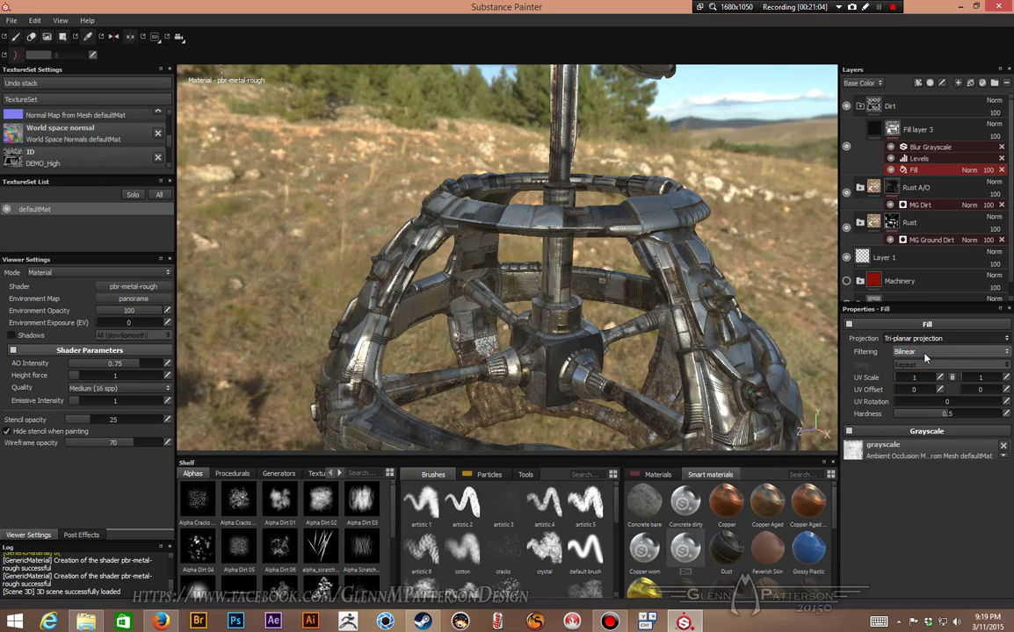
{"action": "left_click", "coordinate": [931, 352]}
{"action": "left_click", "coordinate": [929, 351]}
{"action": "key", "text": "ctrl+z"}
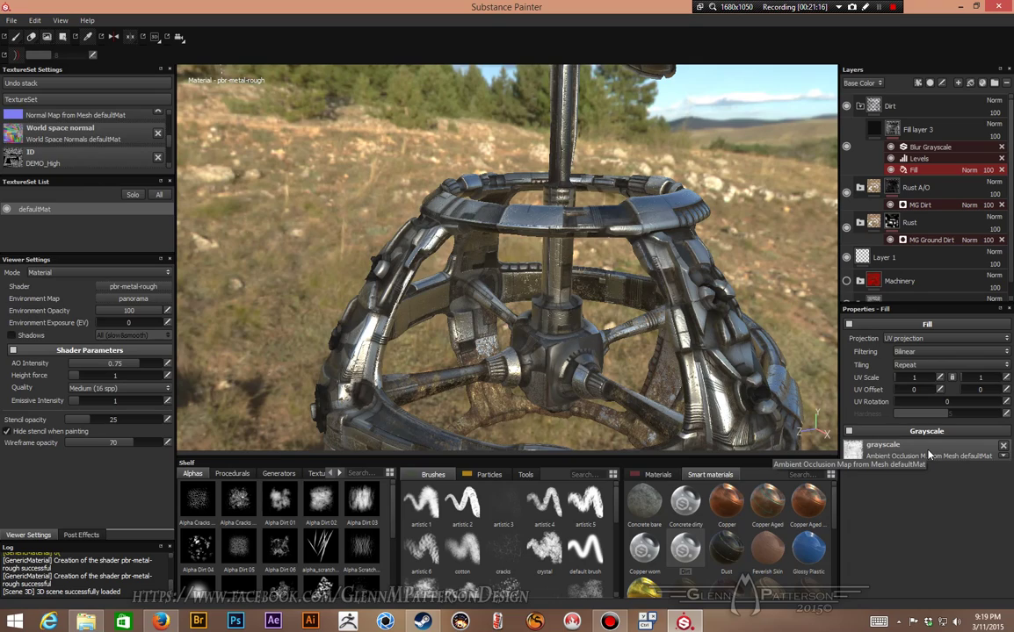
Adjust the levels of the Dirt fill layer's mask and set its Blur Grayscale intensity to 0.75.
{"action": "left_click", "coordinate": [936, 161]}
{"action": "left_click_drag", "start_coordinate": [906, 350], "coordinate": [970, 351]}
{"action": "left_click", "coordinate": [938, 147]}
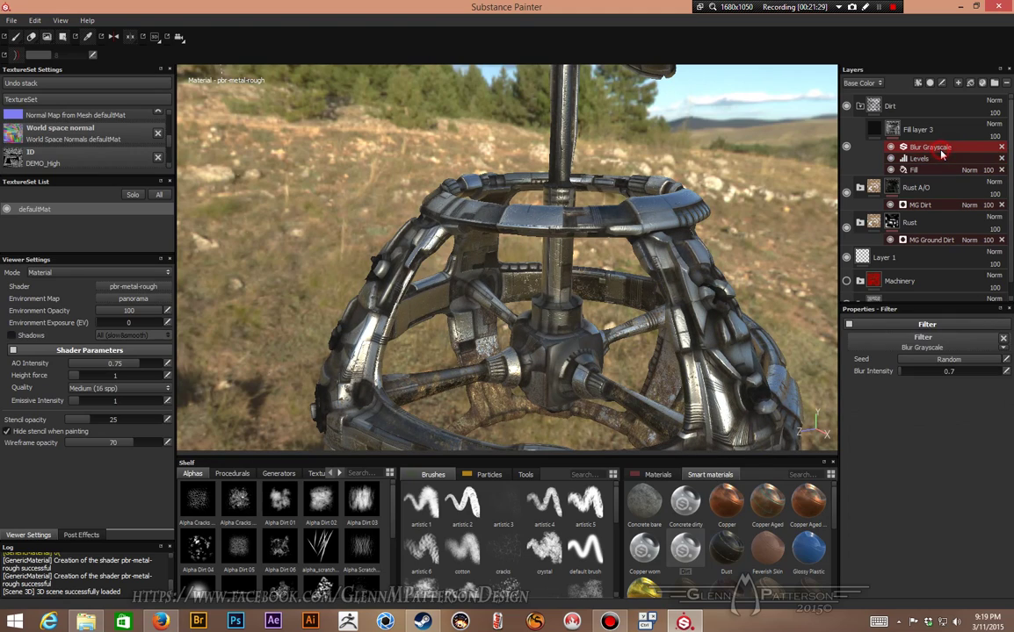
{"action": "left_click", "coordinate": [899, 372]}
{"action": "left_click_drag", "start_coordinate": [899, 372], "coordinate": [900, 372]}
{"action": "left_click_drag", "start_coordinate": [590, 281], "coordinate": [633, 322], "text": "alt"}
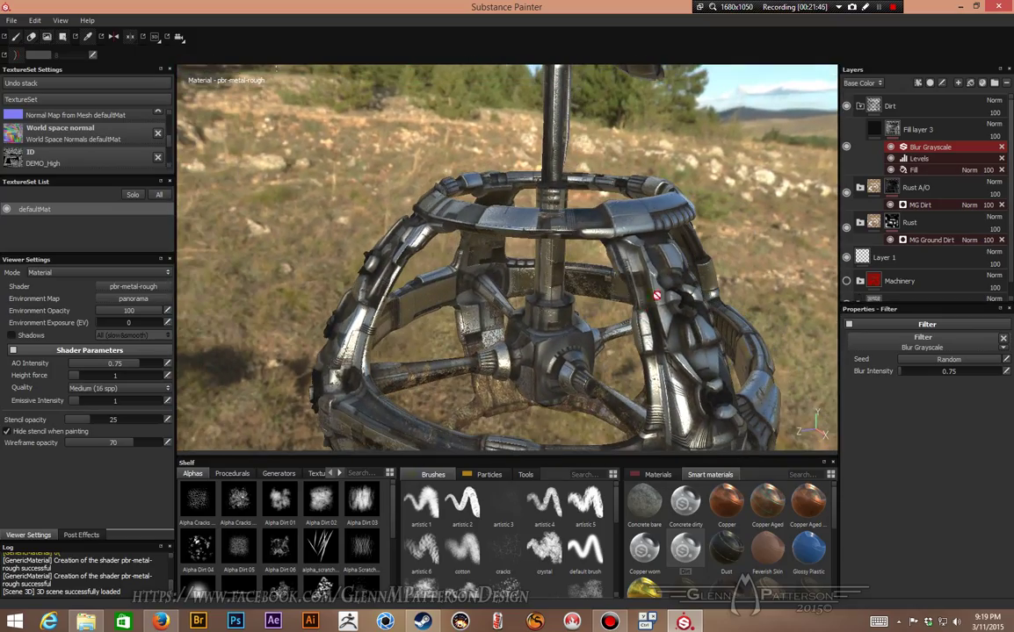
Lower the input black point of the Dirt mask's Levels effect to 0.307, keeping the white point at 1.
{"action": "left_click", "coordinate": [894, 133]}
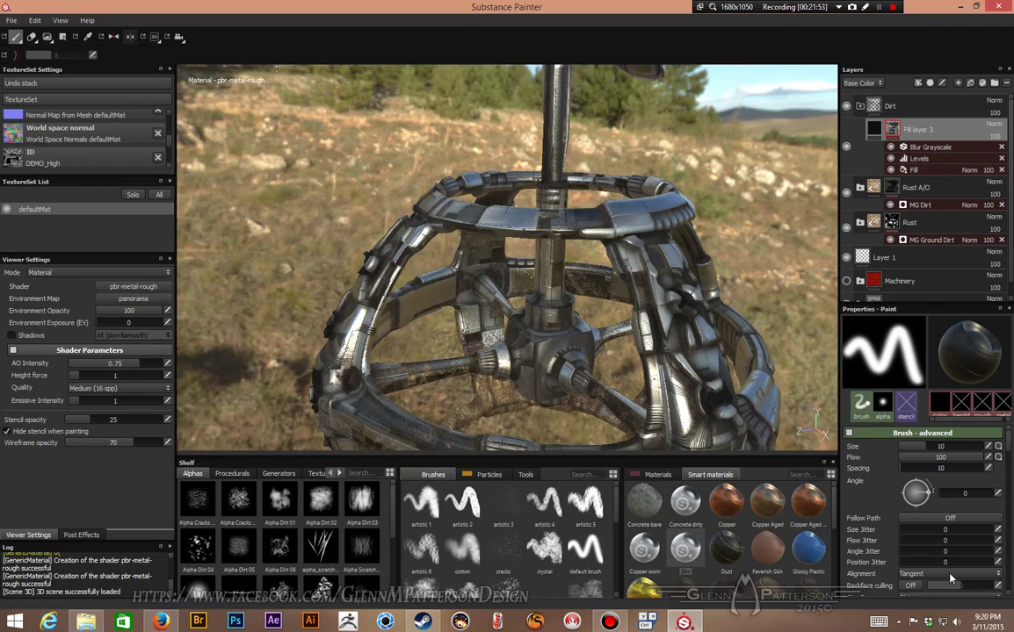
{"action": "left_click", "coordinate": [918, 170]}
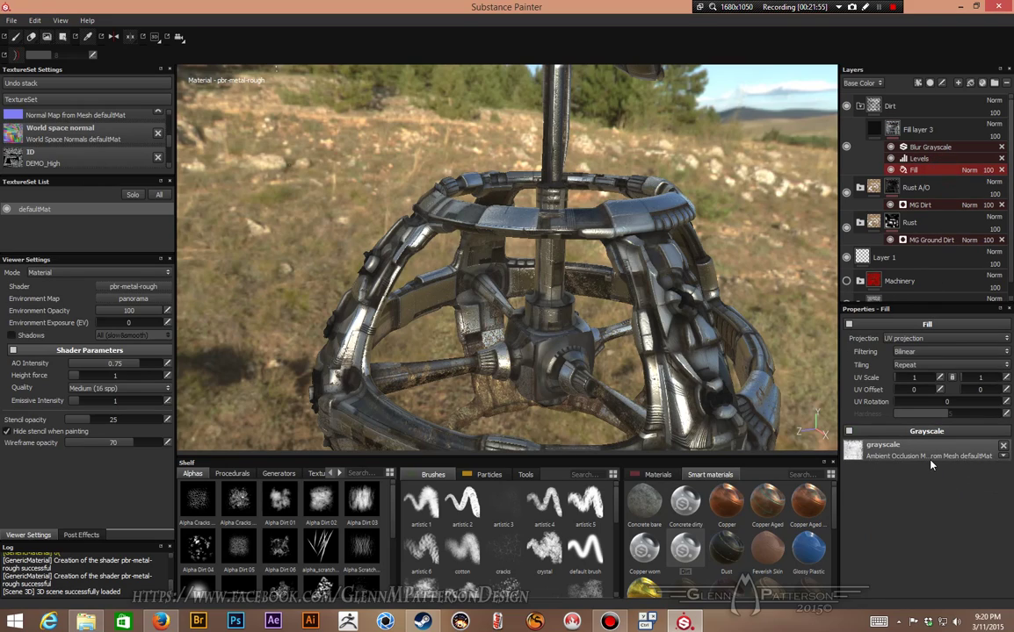
{"action": "left_click", "coordinate": [916, 158]}
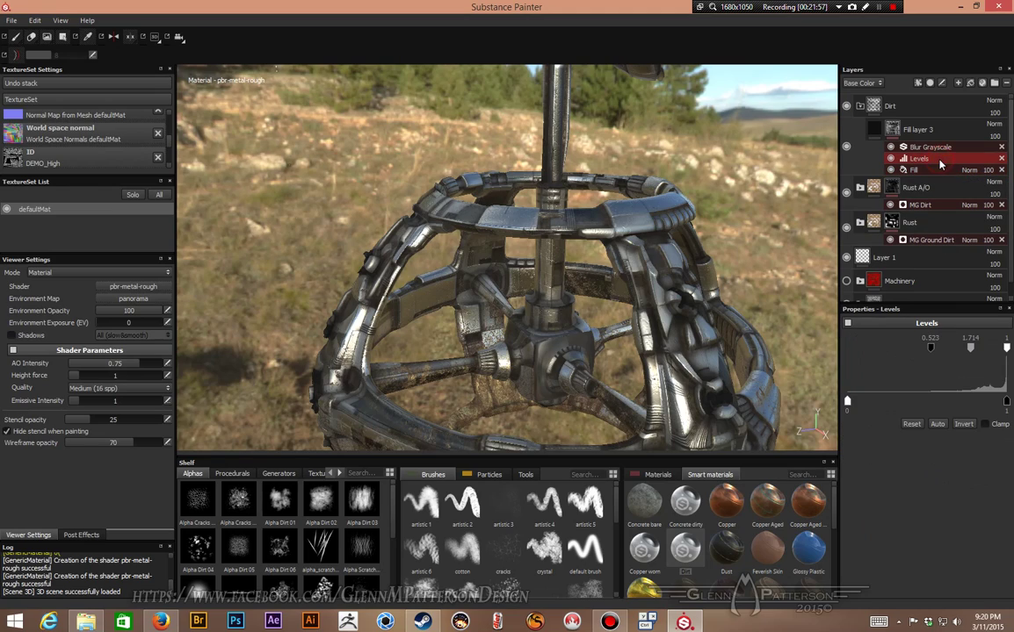
{"action": "left_click_drag", "start_coordinate": [933, 350], "coordinate": [896, 355]}
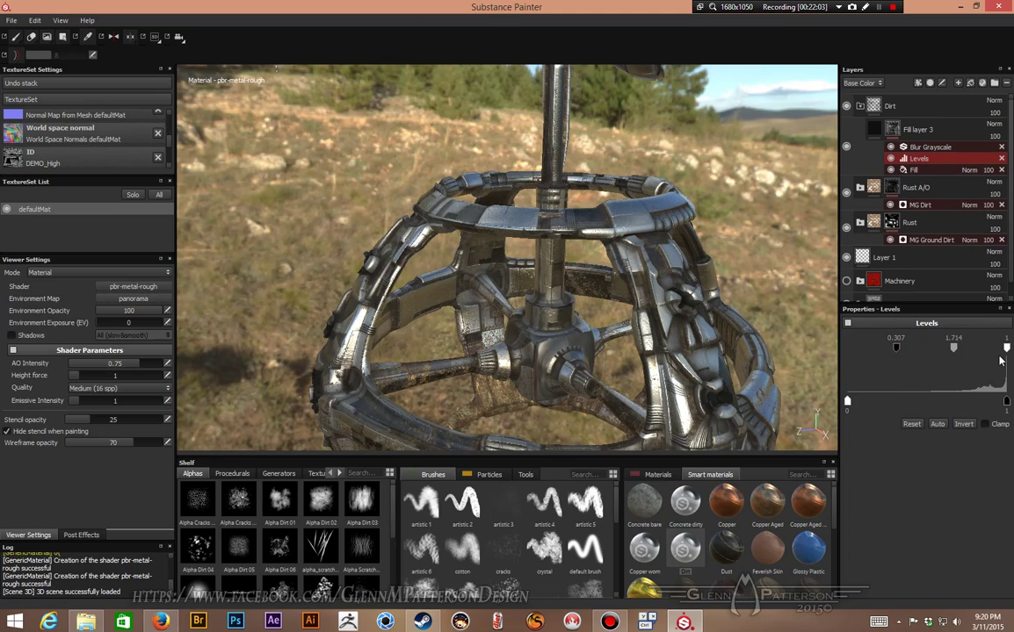
{"action": "mouse_move", "coordinate": [1007, 350]}
{"action": "left_mouse_down"}
{"action": "mouse_move", "coordinate": [983, 350]}
{"action": "mouse_move", "coordinate": [1010, 360]}
{"action": "left_mouse_up"}
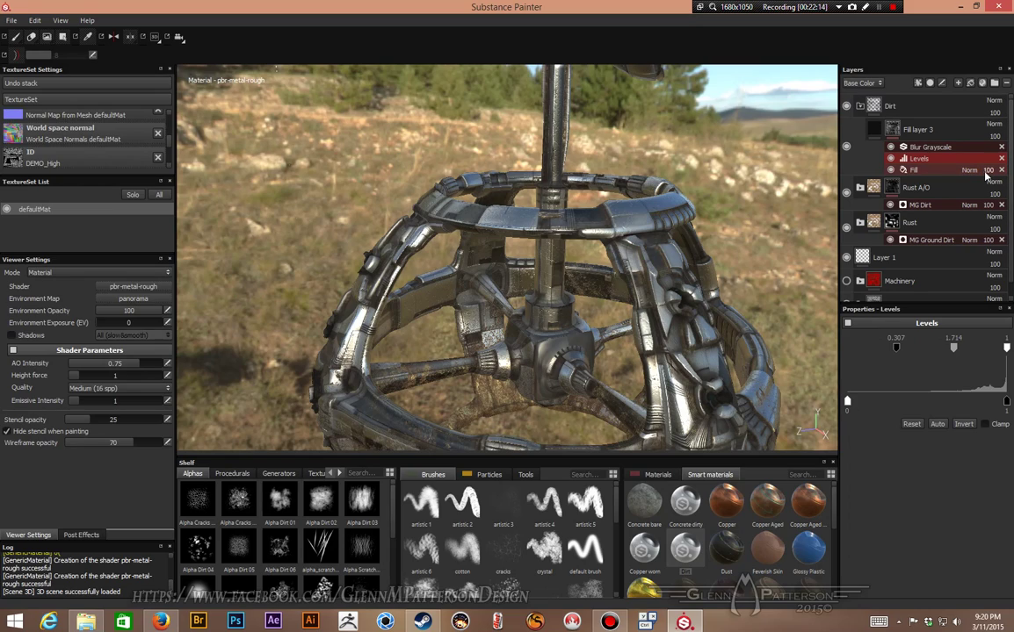
{"action": "left_click", "coordinate": [865, 83]}
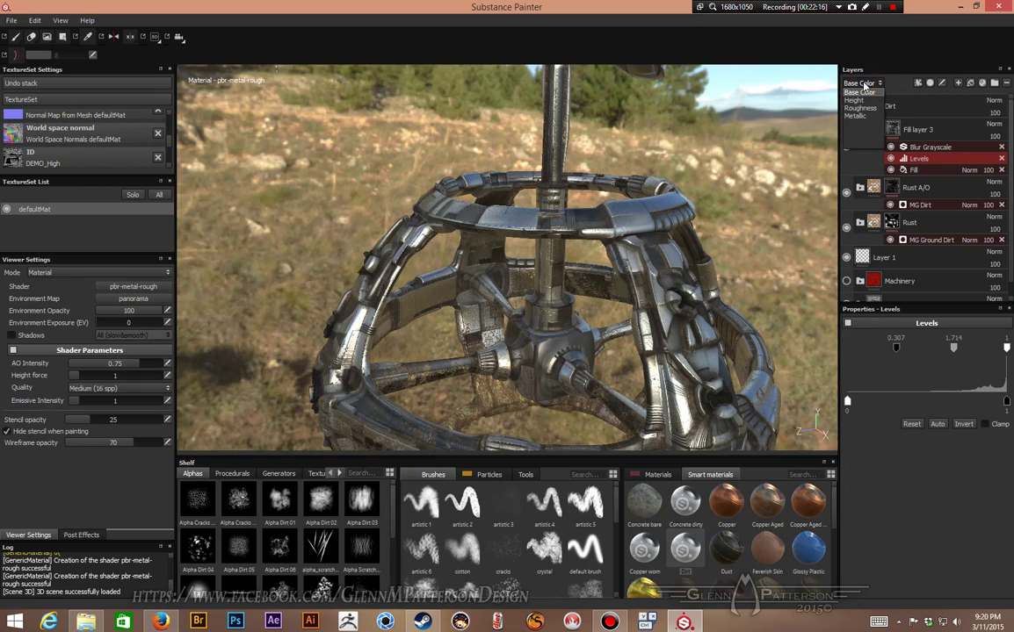
{"action": "left_click", "coordinate": [859, 87]}
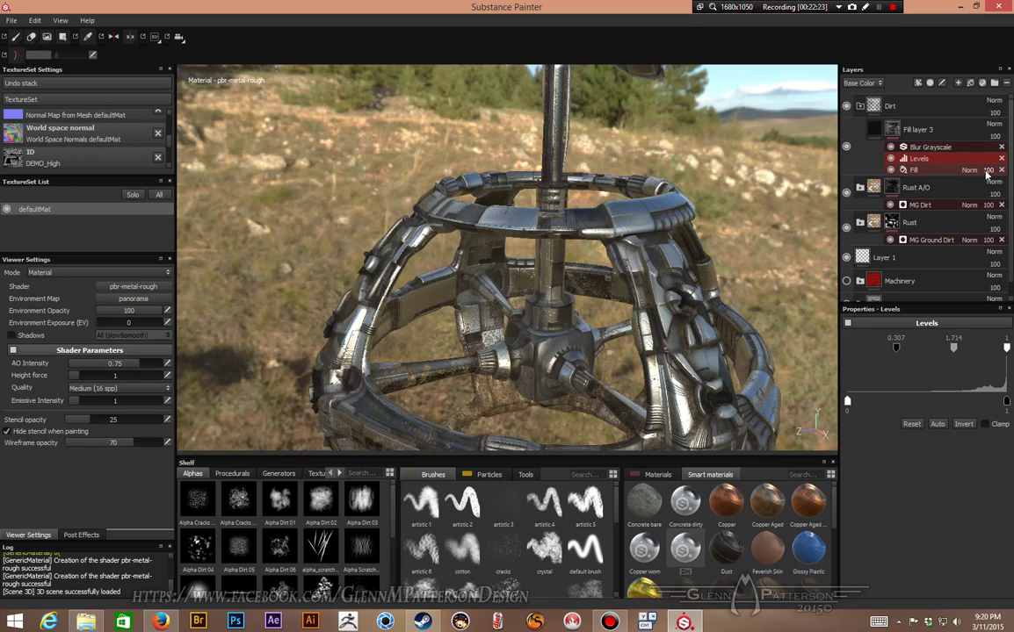
{"action": "left_click", "coordinate": [869, 83]}
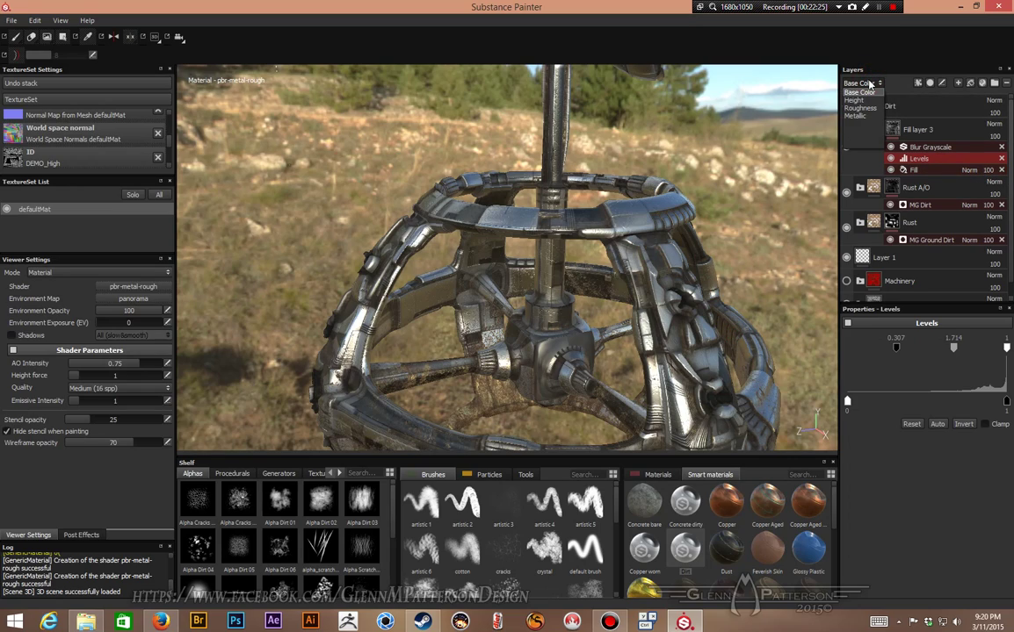
{"action": "left_click", "coordinate": [860, 91]}
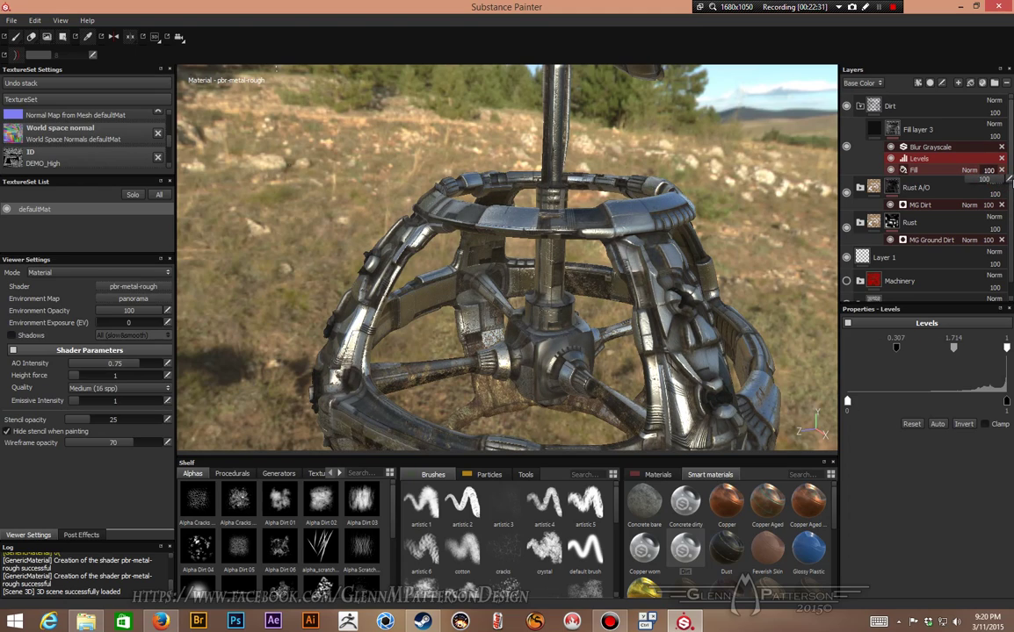
Select the Dirt folder at the top of the layer stack.
{"action": "left_click", "coordinate": [887, 129]}
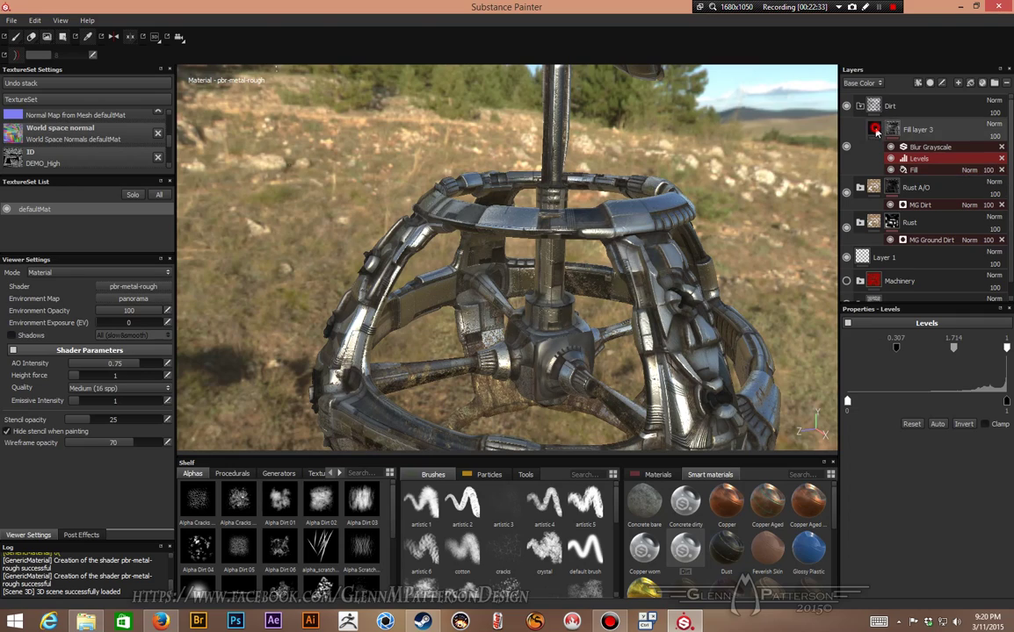
{"action": "left_click", "coordinate": [876, 106]}
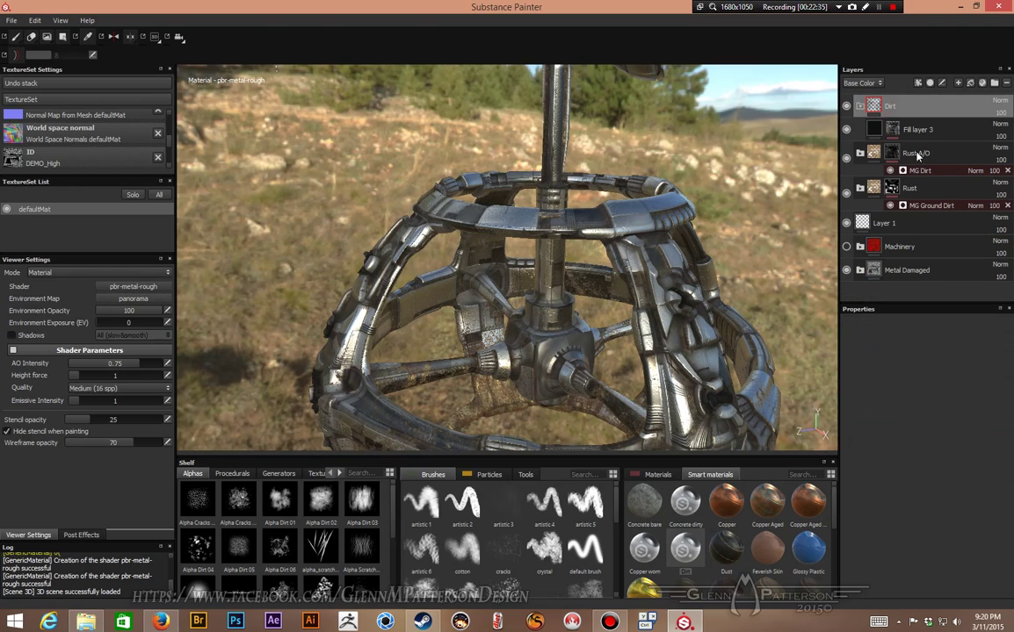
Lower the Dirt folder's opacity to 88 and collapse the folder in the layer stack.
{"action": "mouse_move", "coordinate": [1007, 124]}
{"action": "left_mouse_down"}
{"action": "mouse_move", "coordinate": [992, 128]}
{"action": "mouse_move", "coordinate": [1002, 127]}
{"action": "left_mouse_up"}
{"action": "left_click", "coordinate": [860, 106]}
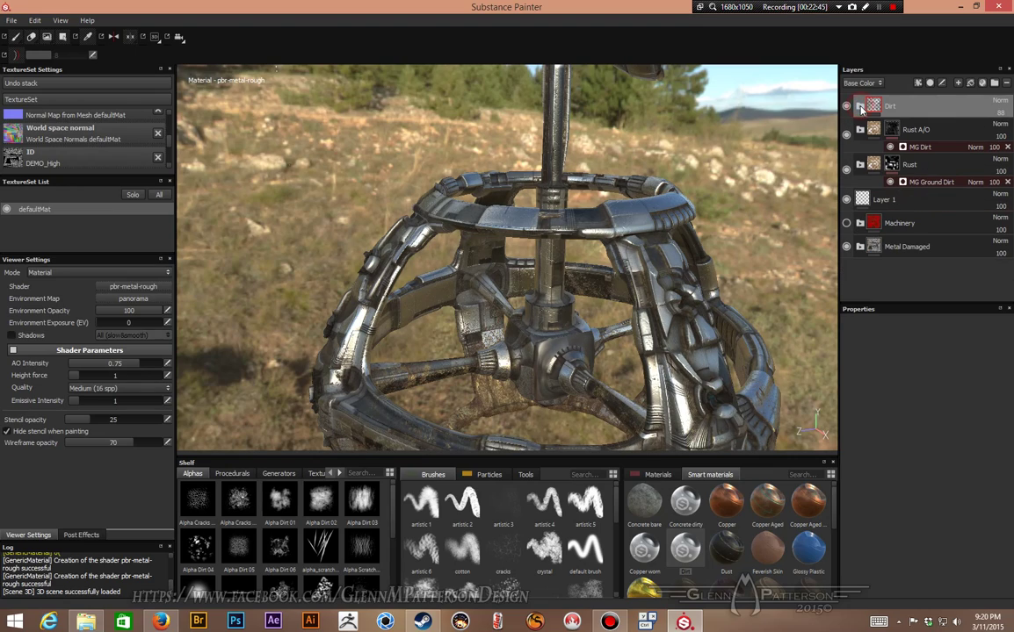
{"action": "left_click_drag", "start_coordinate": [680, 235], "coordinate": [736, 98], "text": "alt"}
{"action": "middle_click_drag", "start_coordinate": [677, 156], "coordinate": [663, 287], "text": "alt"}
{"action": "left_click_drag", "start_coordinate": [720, 348], "coordinate": [668, 339], "text": "alt"}
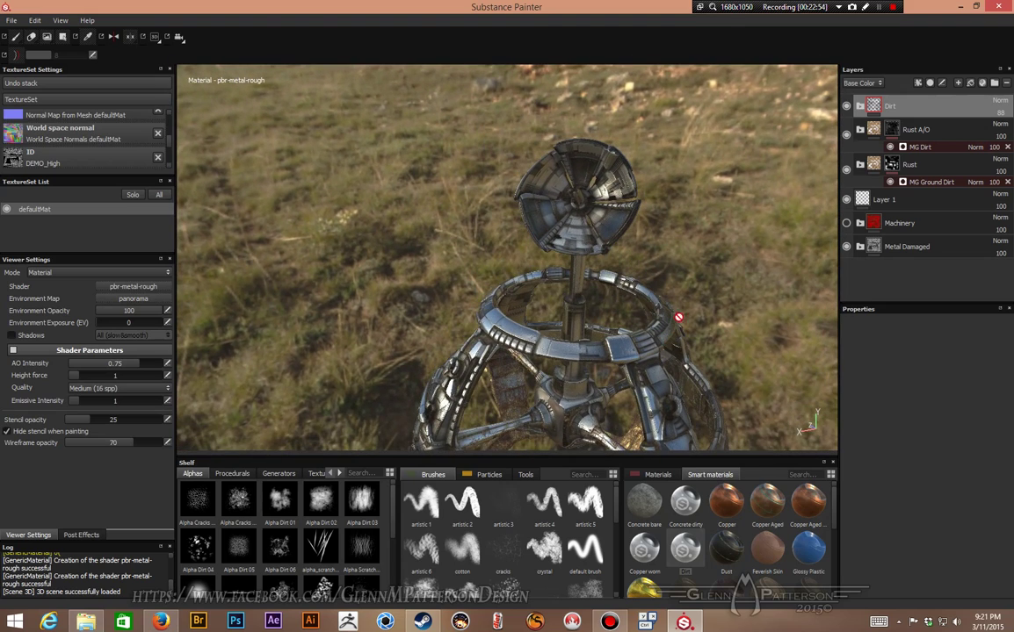
Create a folder named Grease above the Dirt folder and place a new paint layer inside it.
{"action": "left_click", "coordinate": [994, 83]}
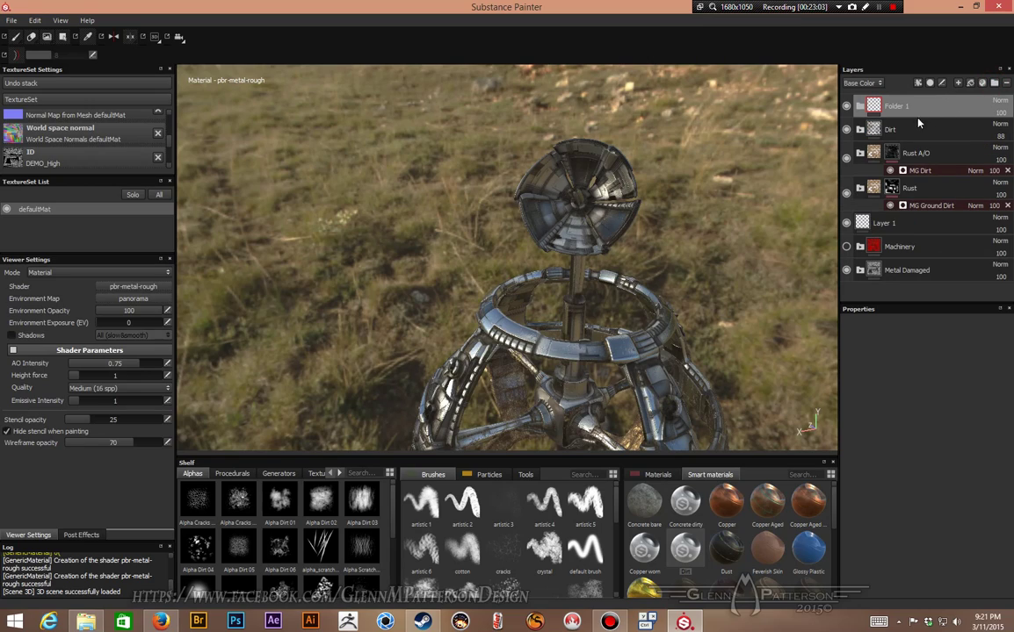
{"action": "double_click", "coordinate": [895, 107]}
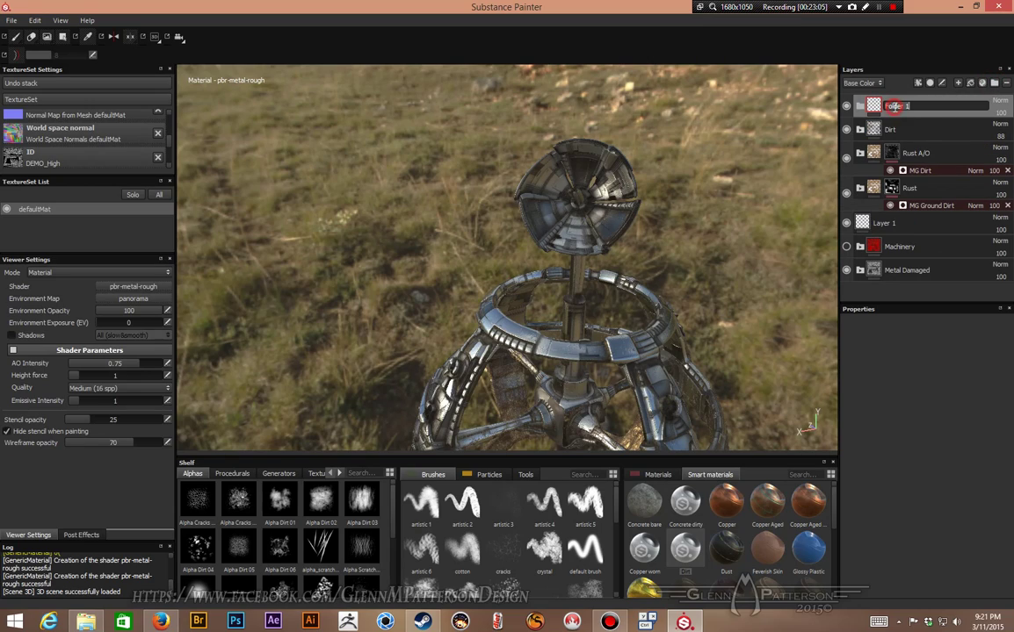
{"action": "type", "text": "Grease"}
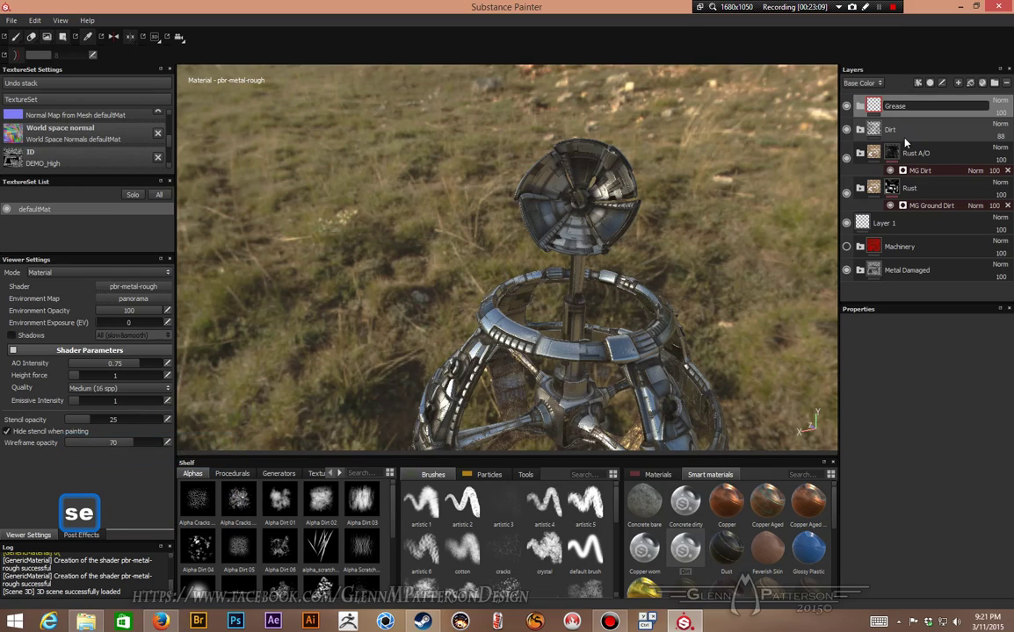
{"action": "key", "text": "Return"}
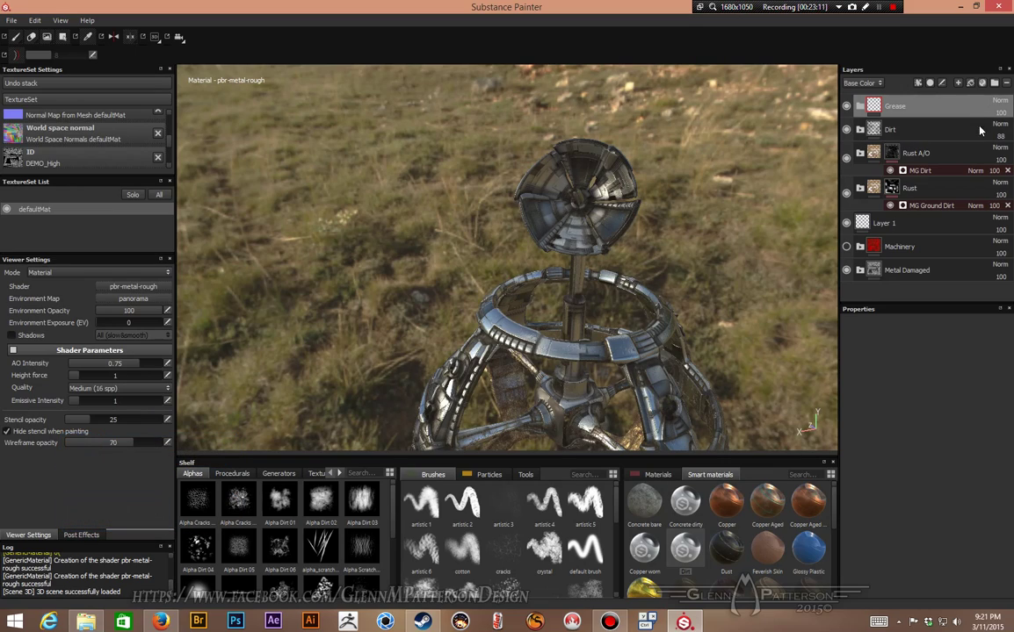
{"action": "left_click", "coordinate": [957, 84]}
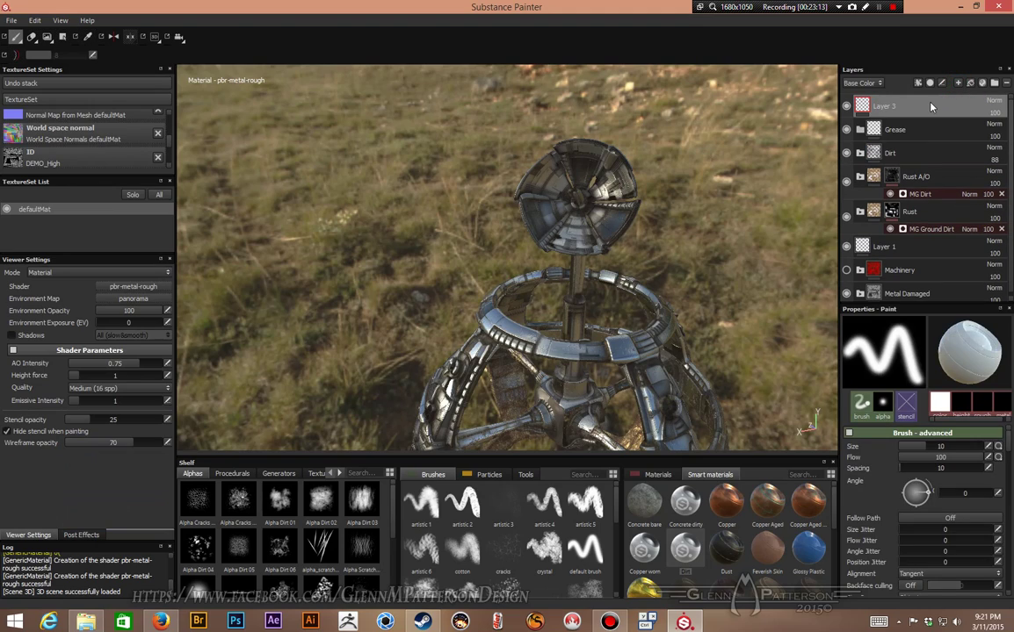
{"action": "left_click_drag", "start_coordinate": [935, 107], "coordinate": [937, 130]}
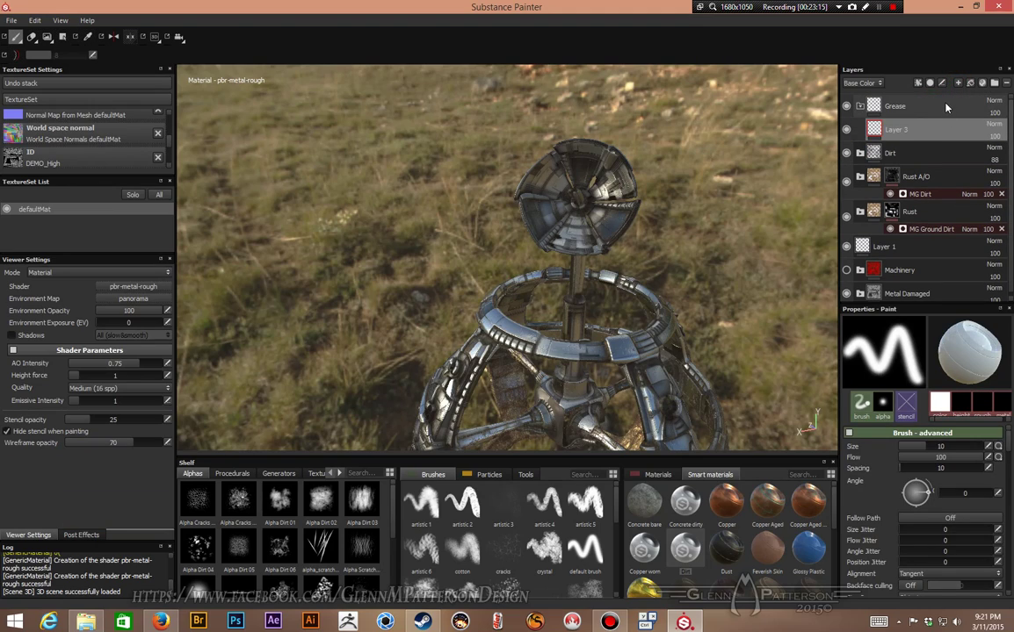
Browse the base materials for one suited to the new paint layer in the Grease folder.
{"action": "left_click", "coordinate": [658, 476]}
{"action": "scroll", "coordinate": [701, 552], "scroll_direction": "down", "scroll_amount": 3}
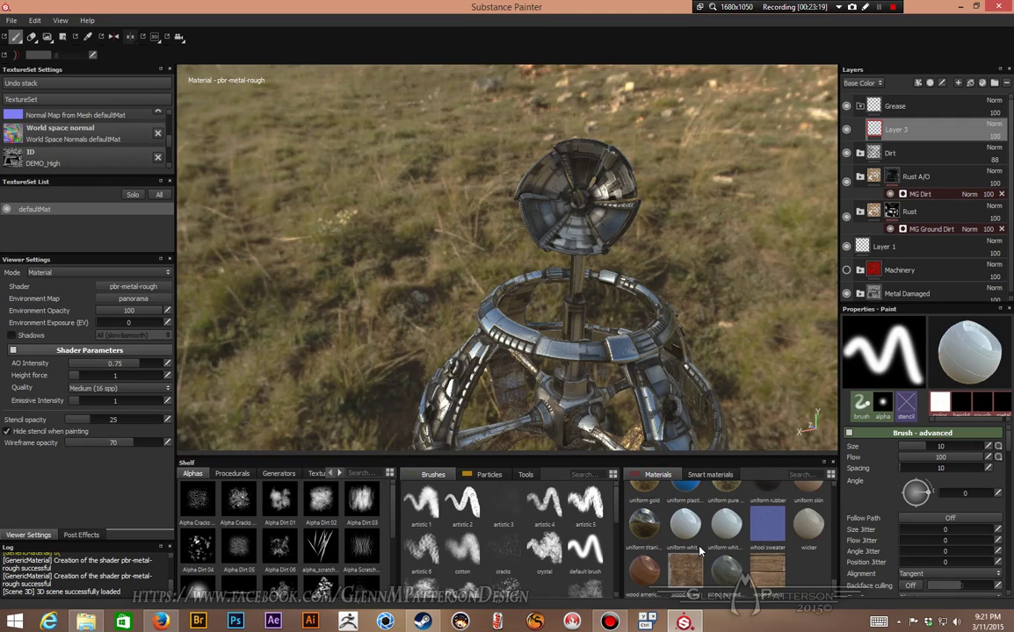
{"action": "scroll", "coordinate": [700, 551], "scroll_direction": "down", "scroll_amount": 3}
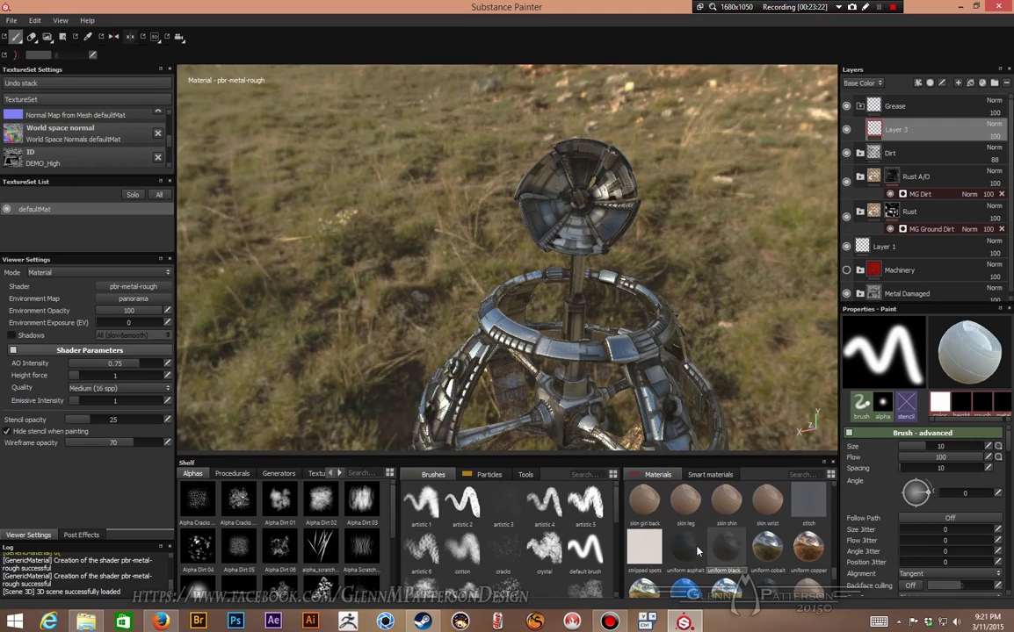
{"action": "scroll", "coordinate": [699, 551], "scroll_direction": "up", "scroll_amount": 3}
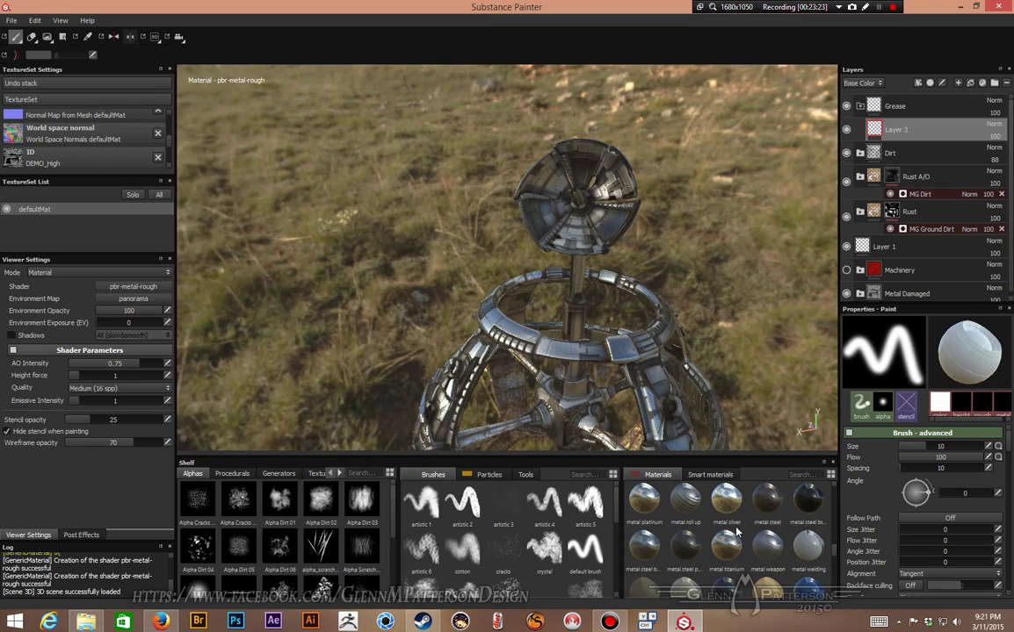
Load the metal steel brushed material for painting on Layer 3.
{"action": "mouse_move", "coordinate": [805, 507]}
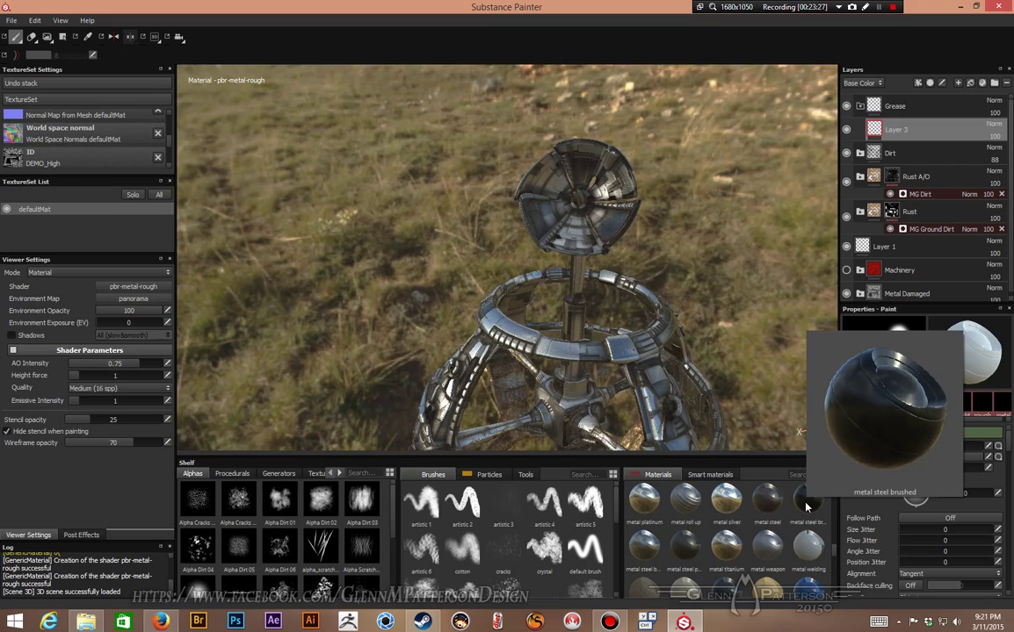
{"action": "left_click", "coordinate": [807, 507]}
{"action": "scroll", "coordinate": [806, 507], "scroll_direction": "up", "scroll_amount": 1}
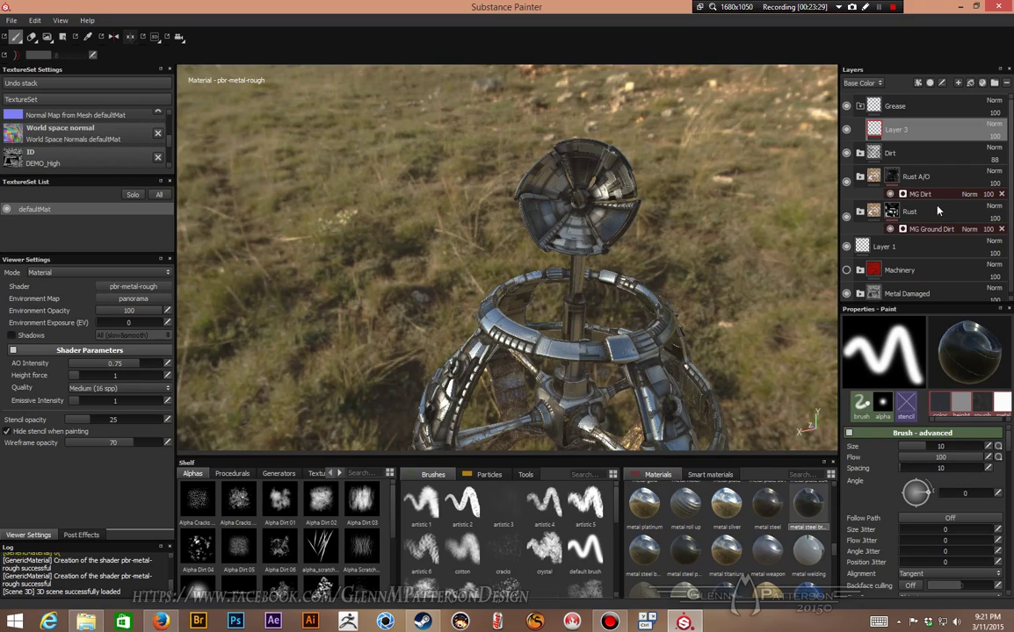
Browse the particle brushes and choose the heavy leaking preset.
{"action": "left_click", "coordinate": [487, 475]}
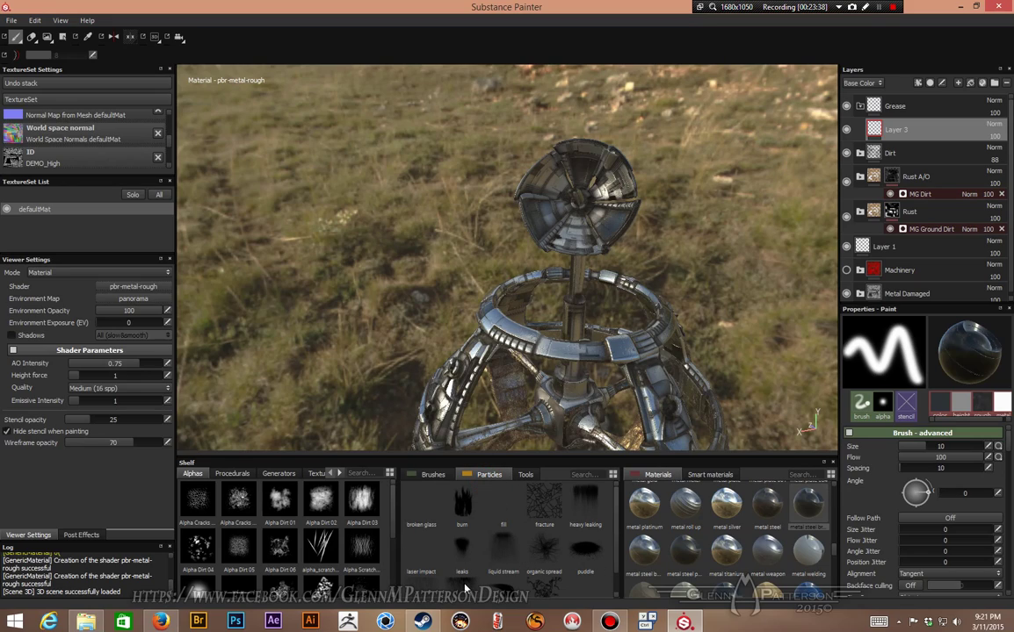
{"action": "mouse_move", "coordinate": [414, 590]}
{"action": "mouse_move", "coordinate": [514, 555]}
{"action": "scroll", "coordinate": [509, 567], "scroll_direction": "down", "scroll_amount": 1}
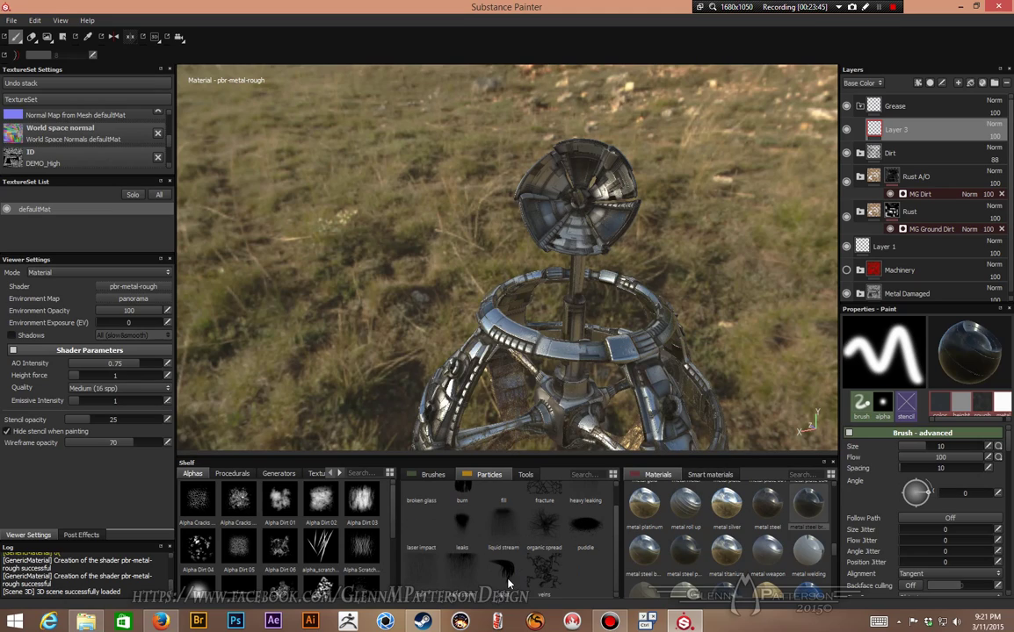
{"action": "scroll", "coordinate": [531, 570], "scroll_direction": "up", "scroll_amount": 1}
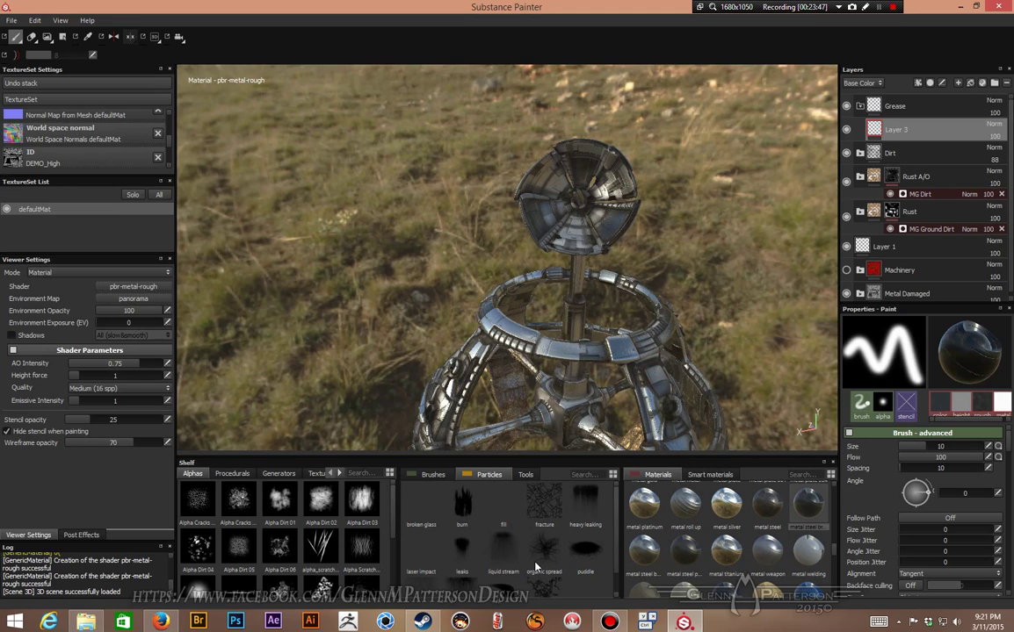
{"action": "scroll", "coordinate": [534, 566], "scroll_direction": "down", "scroll_amount": 1}
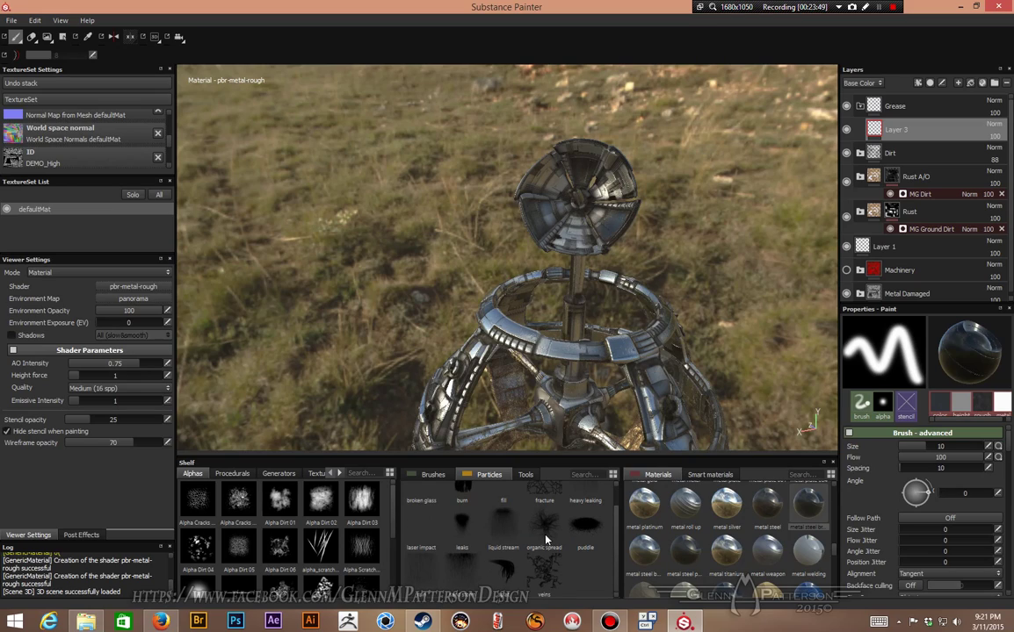
{"action": "scroll", "coordinate": [554, 545], "scroll_direction": "up", "scroll_amount": 1}
{"action": "left_click", "coordinate": [586, 503]}
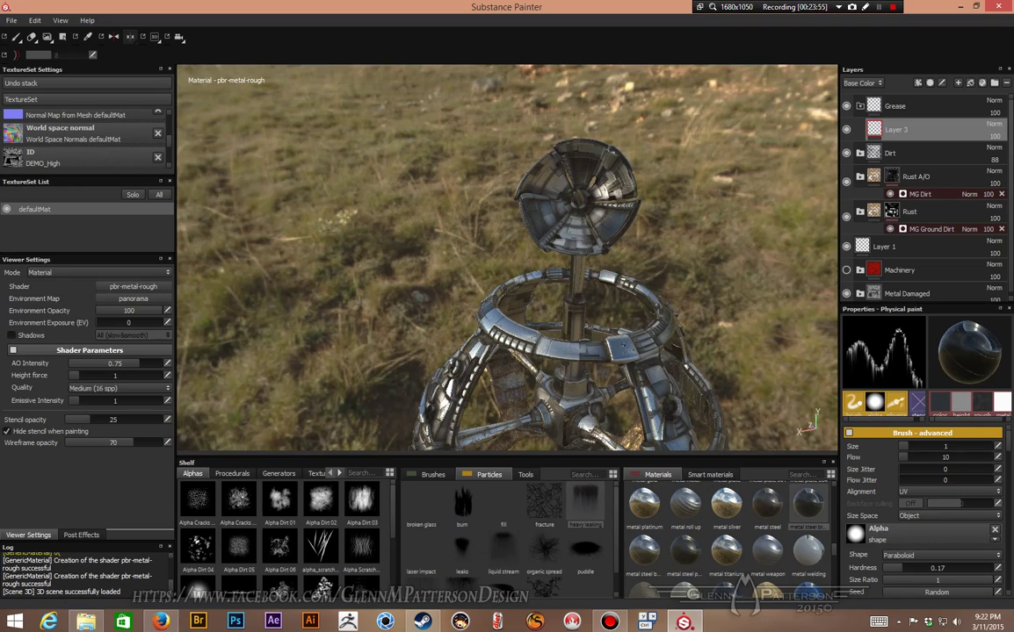
Paint heavy leaking particles onto the front of the upper ring and the panels of the antenna dish.
{"action": "left_click", "coordinate": [619, 346]}
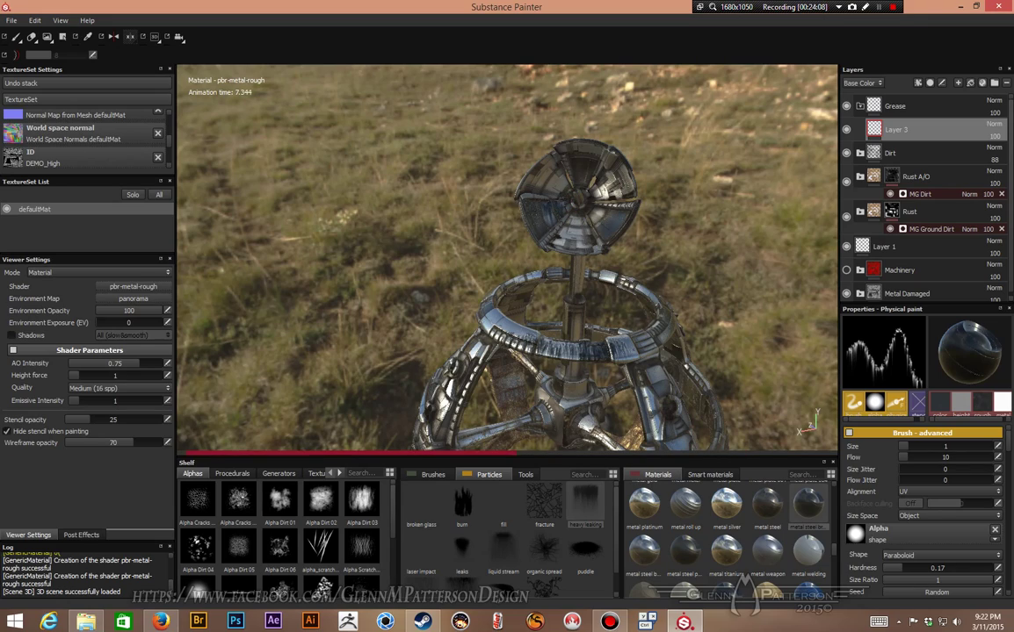
{"action": "scroll", "coordinate": [634, 430], "scroll_direction": "up", "scroll_amount": 5}
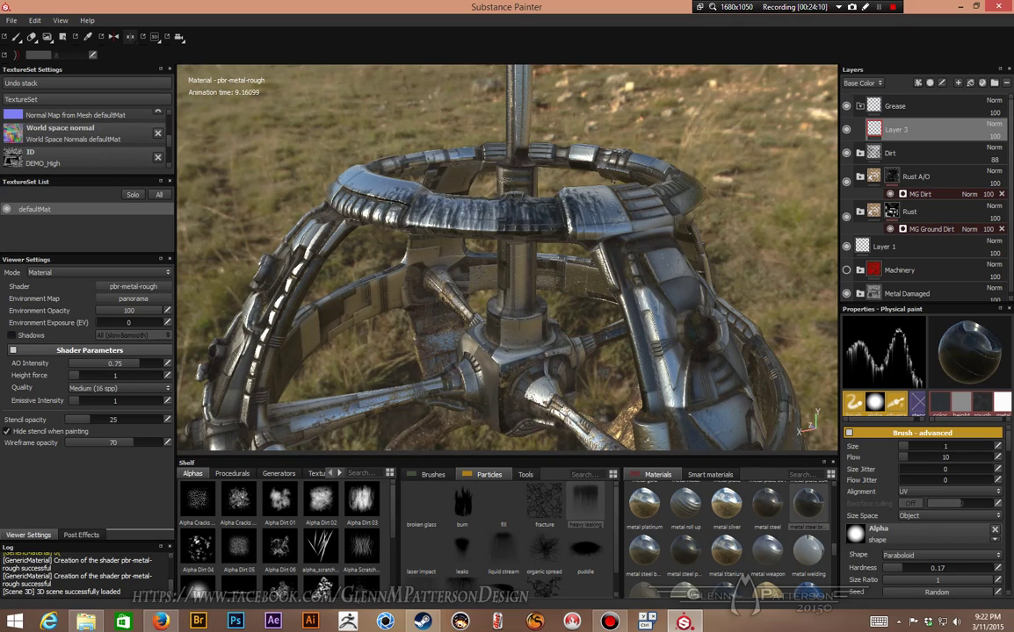
{"action": "left_click_drag", "start_coordinate": [587, 177], "coordinate": [553, 429], "text": "alt"}
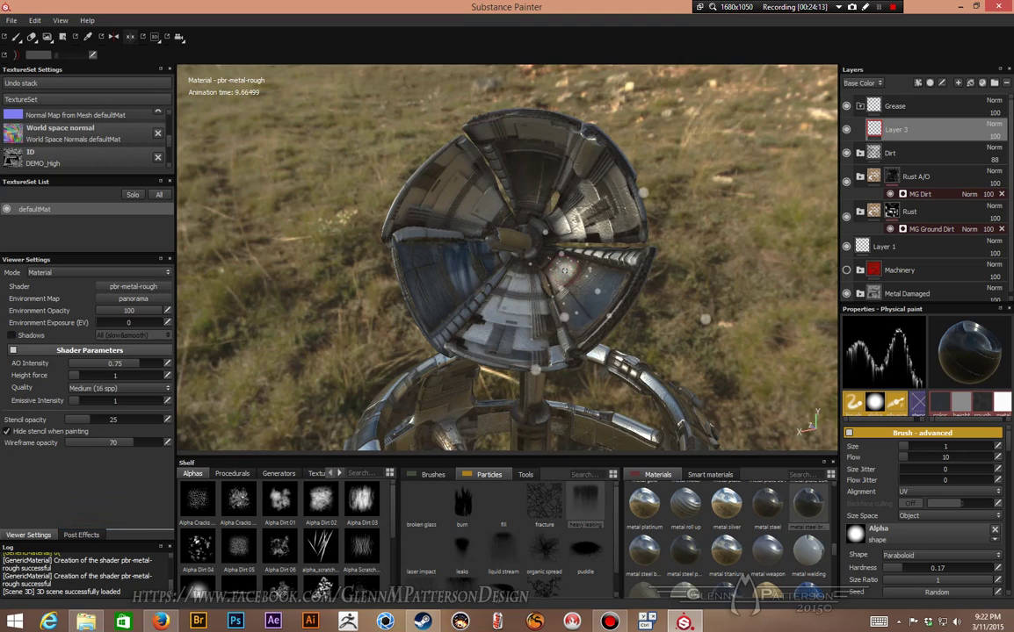
{"action": "left_click_drag", "start_coordinate": [569, 275], "coordinate": [584, 283]}
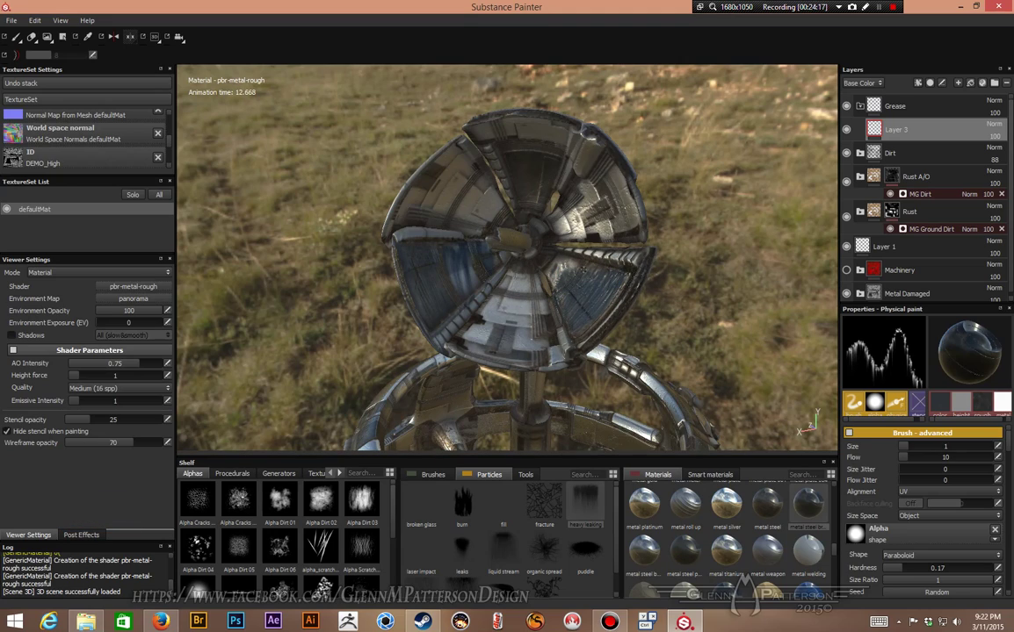
{"action": "left_click", "coordinate": [556, 130]}
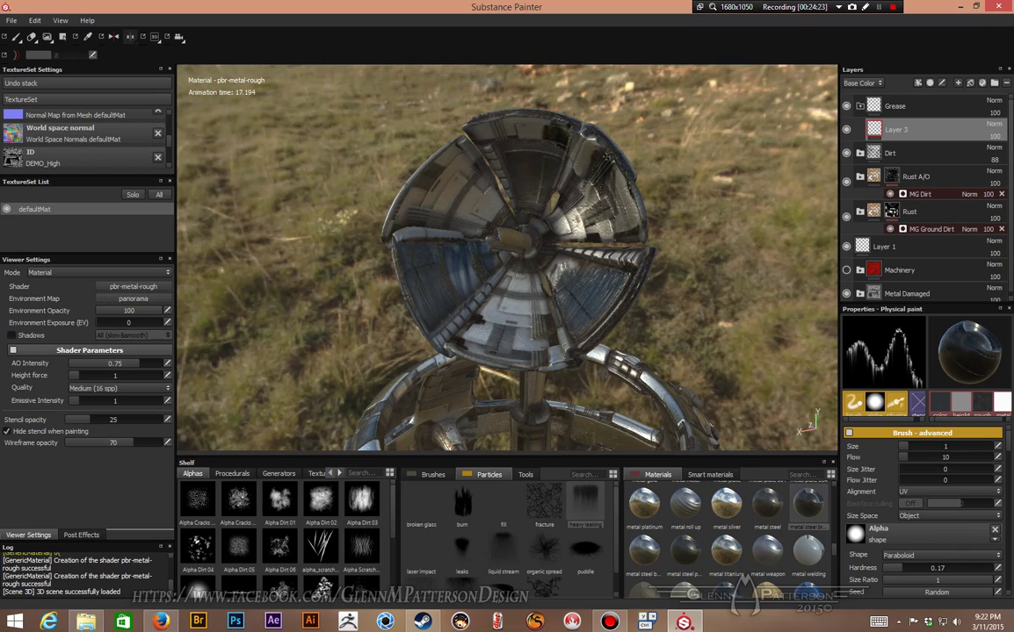
Emit heavy leaking particles onto the central hub at the base of the mast.
{"action": "left_click_drag", "start_coordinate": [610, 209], "coordinate": [273, 184], "text": "alt"}
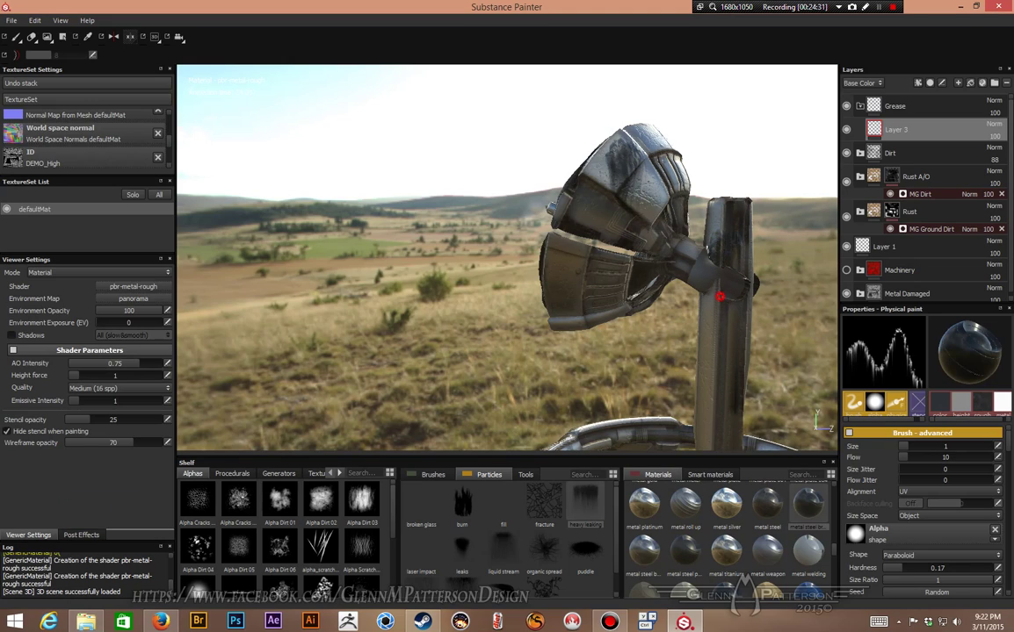
{"action": "left_click_drag", "start_coordinate": [660, 268], "coordinate": [833, 286], "text": "alt"}
{"action": "middle_click_drag", "start_coordinate": [582, 250], "coordinate": [654, 104], "text": "alt"}
{"action": "left_click_drag", "start_coordinate": [715, 366], "coordinate": [412, 372], "text": "alt"}
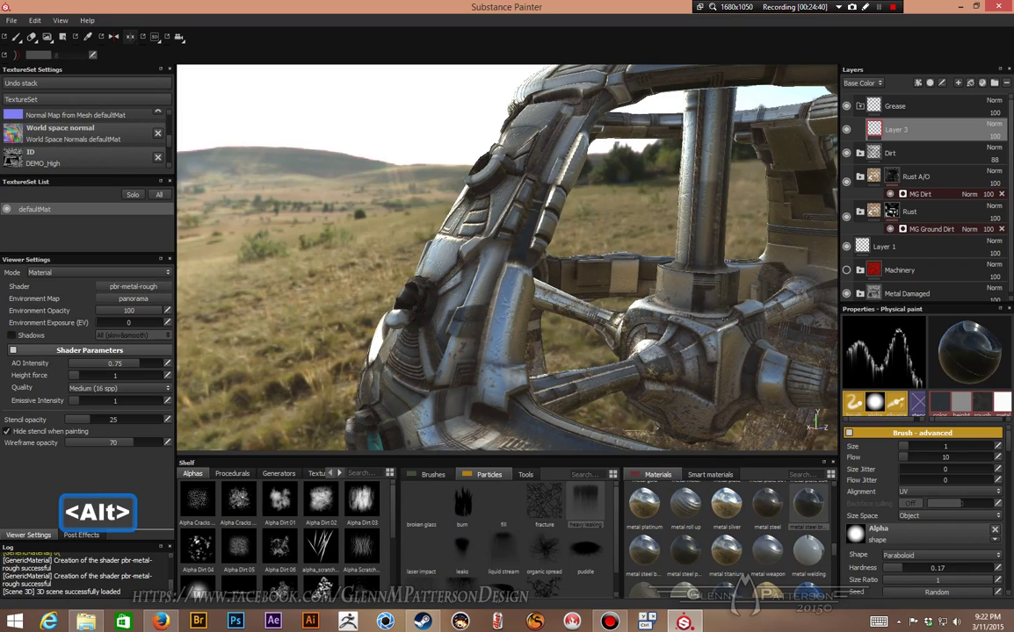
{"action": "left_click_drag", "start_coordinate": [693, 317], "coordinate": [657, 312]}
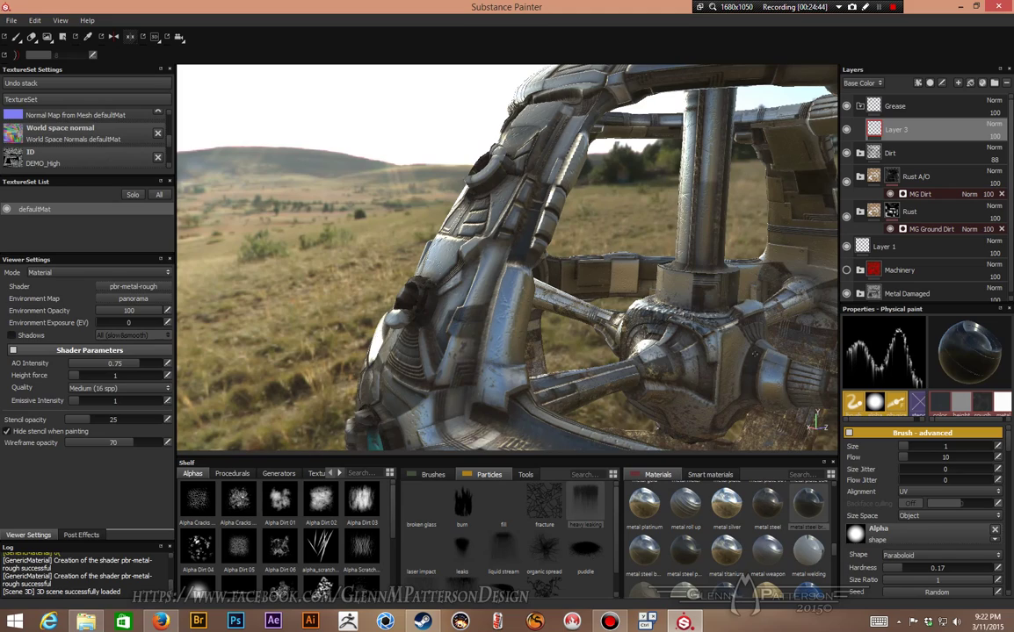
{"action": "left_click", "coordinate": [737, 337]}
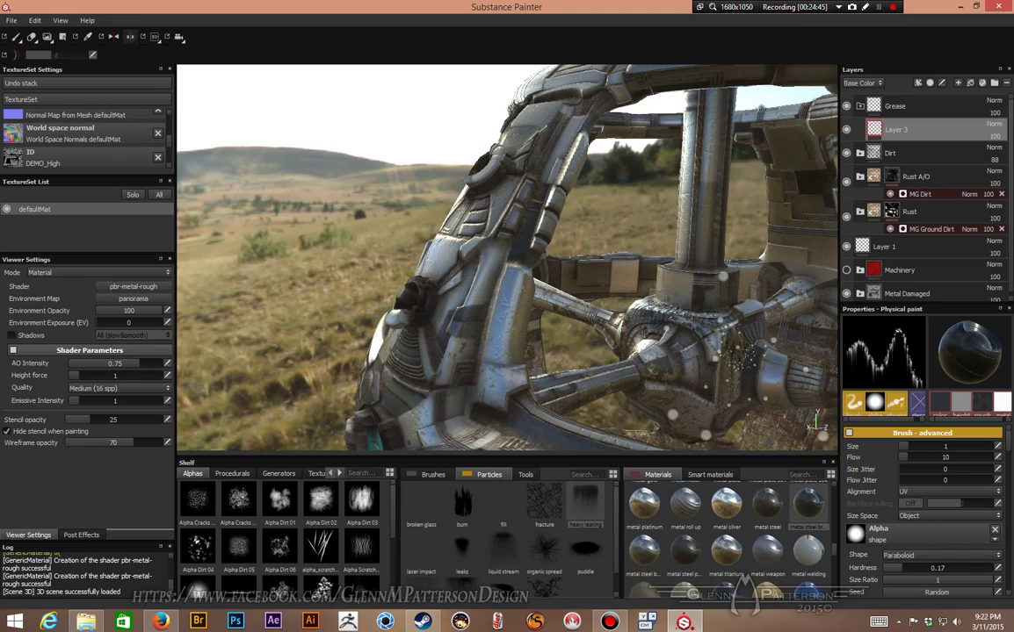
Switch to the organic spread particle brush and paint spreading strands across the antenna dish.
{"action": "left_click", "coordinate": [545, 549]}
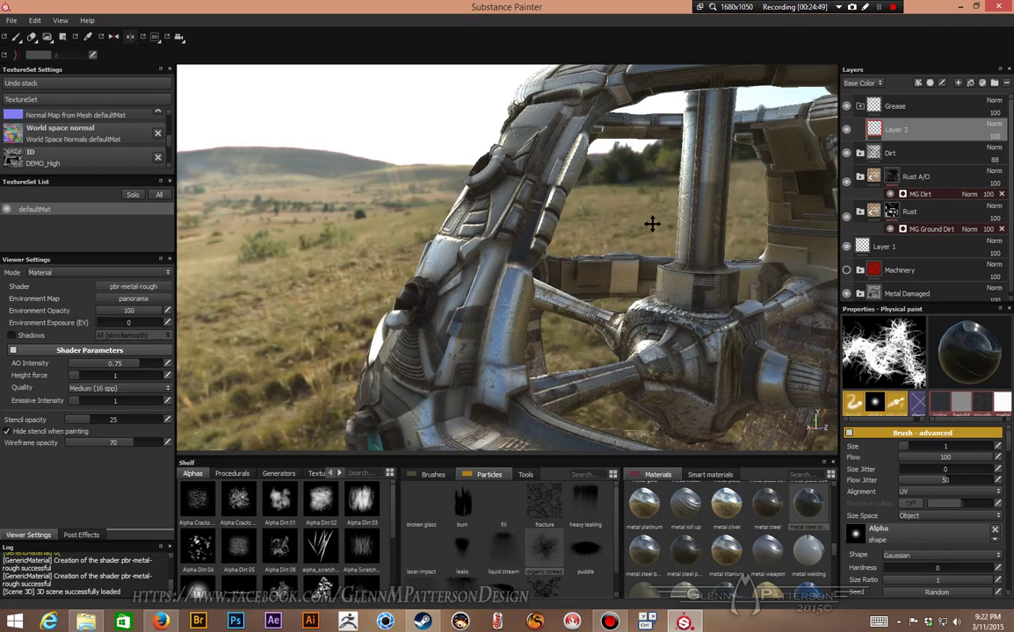
{"action": "middle_click_drag", "start_coordinate": [652, 219], "coordinate": [566, 549], "text": "alt"}
{"action": "right_click_drag", "start_coordinate": [565, 549], "coordinate": [535, 421], "text": "alt"}
{"action": "left_click_drag", "start_coordinate": [535, 271], "coordinate": [470, 322], "text": "alt"}
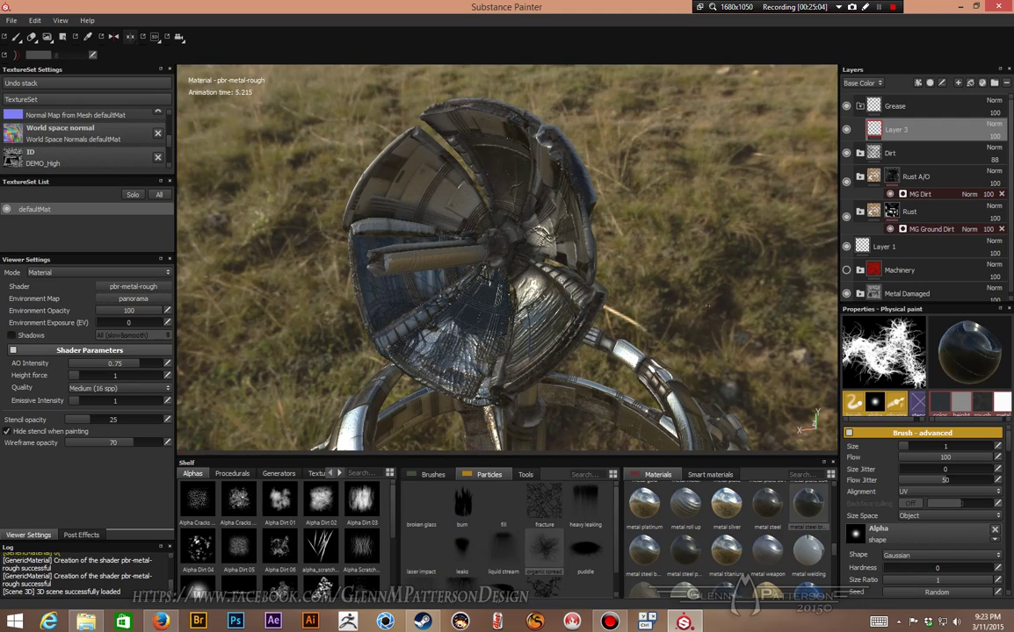
Return to the heavy leaking particle brush and paint leaks over the spokes and lower ring of the frame.
{"action": "middle_click_drag", "start_coordinate": [693, 338], "coordinate": [683, 42], "text": "alt"}
{"action": "middle_click_drag", "start_coordinate": [584, 328], "coordinate": [498, 270], "text": "alt"}
{"action": "left_click_drag", "start_coordinate": [498, 269], "coordinate": [364, 264], "text": "alt"}
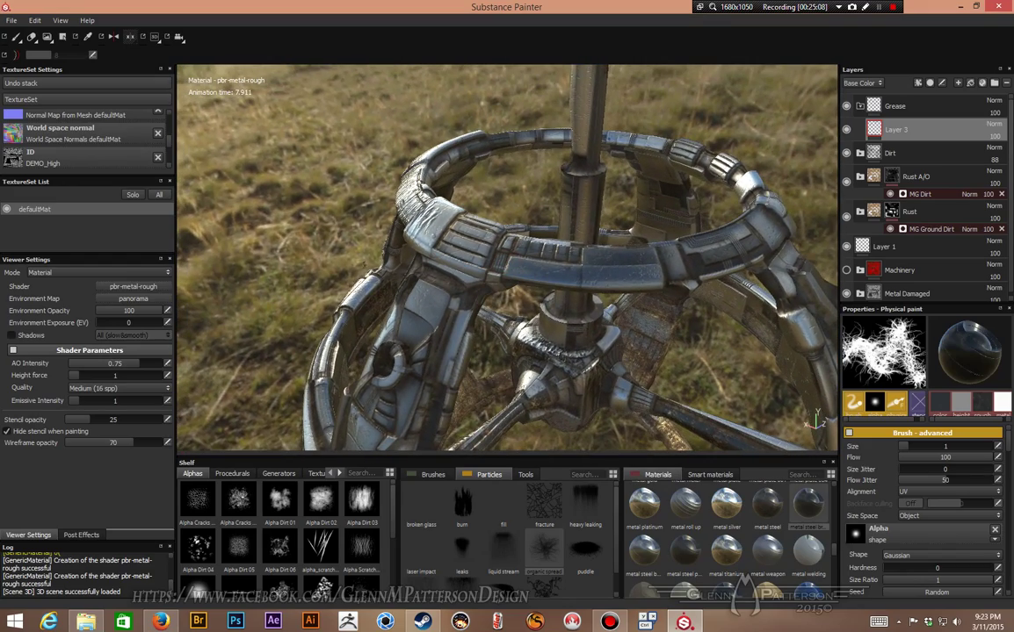
{"action": "left_click_drag", "start_coordinate": [698, 259], "coordinate": [519, 152], "text": "alt"}
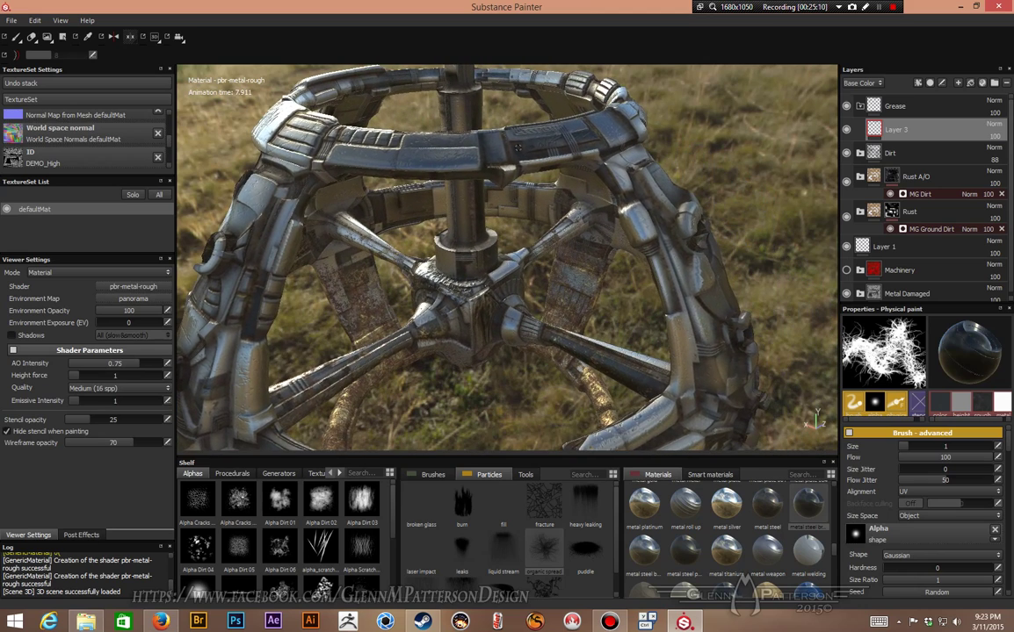
{"action": "middle_click_drag", "start_coordinate": [661, 235], "coordinate": [677, 178], "text": "alt"}
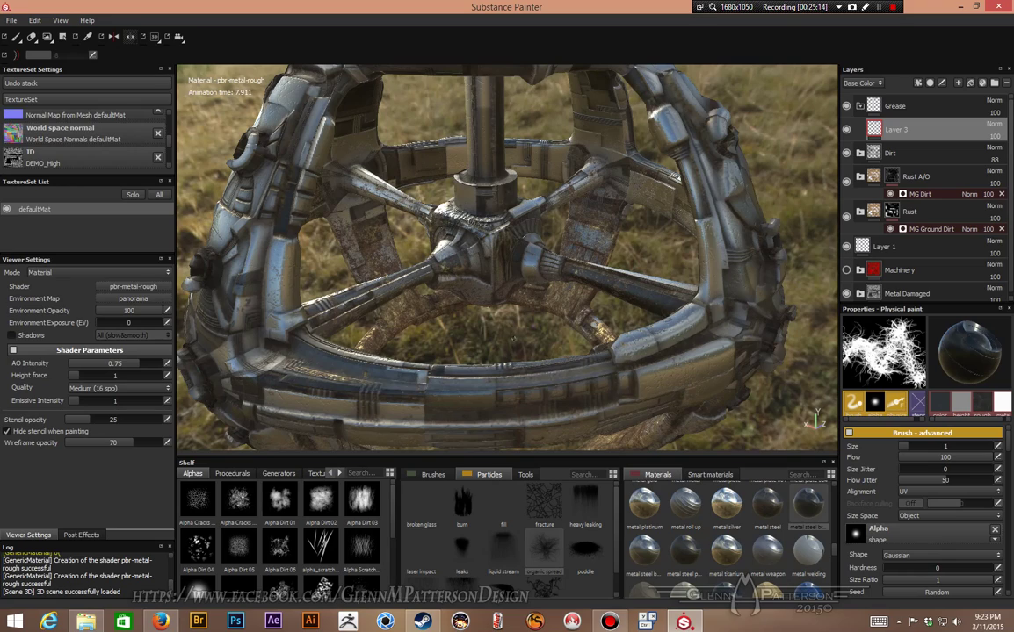
{"action": "left_click", "coordinate": [585, 502]}
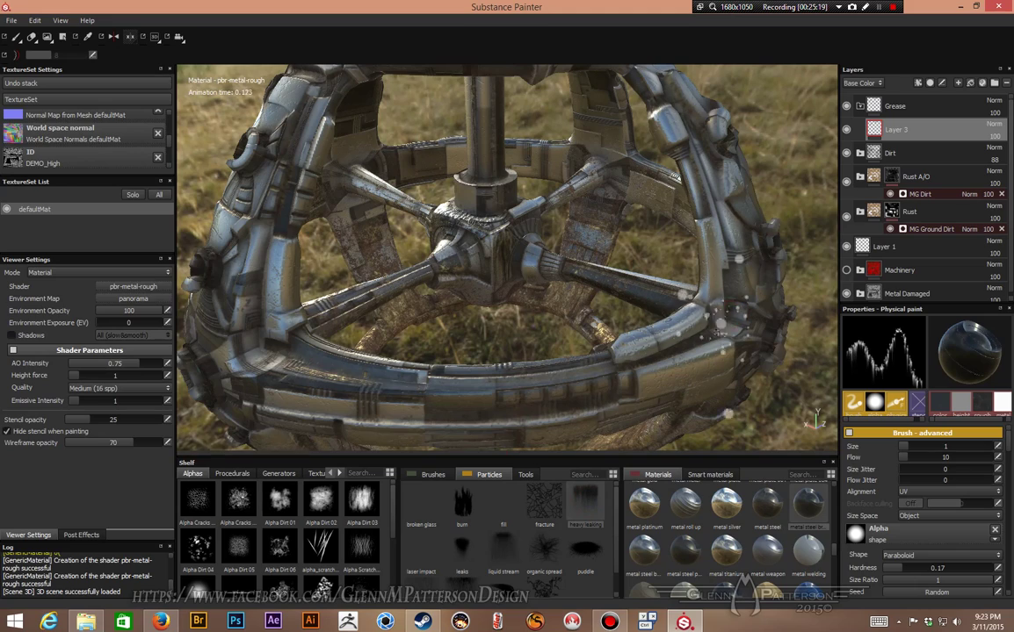
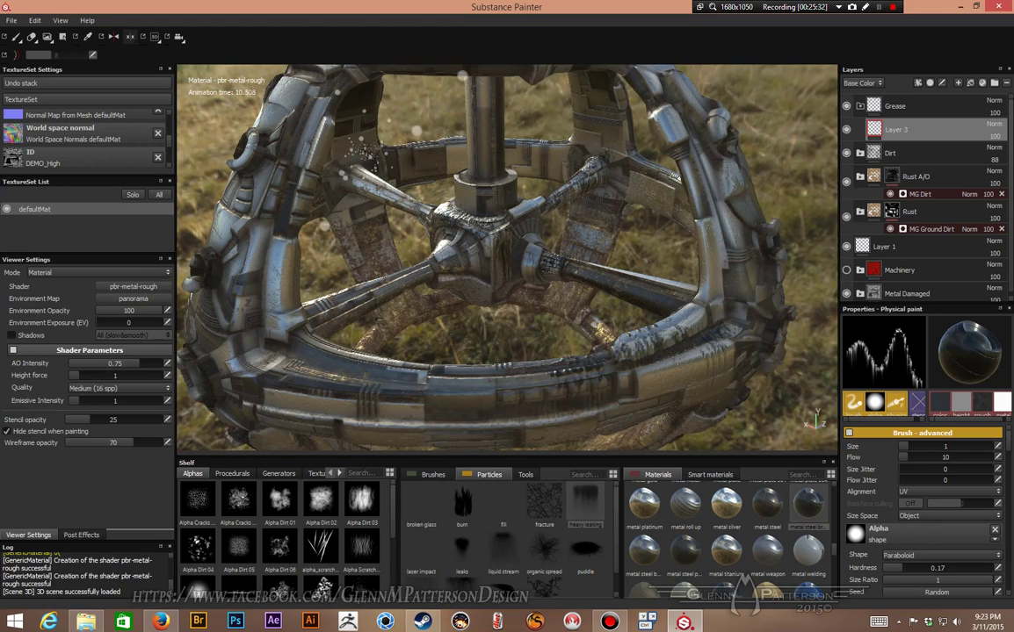
Paint heavy leaking particles down the lower support legs beneath the main ring.
{"action": "left_click_drag", "start_coordinate": [343, 149], "coordinate": [606, 232], "text": "alt"}
{"action": "left_click_drag", "start_coordinate": [412, 246], "coordinate": [525, 294], "text": "alt"}
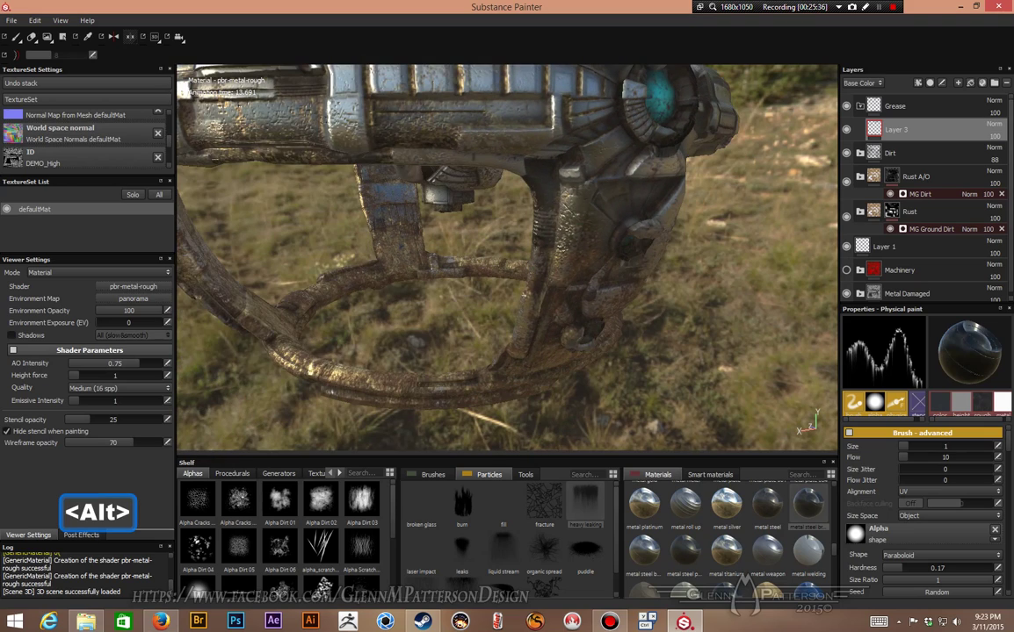
{"action": "left_click", "coordinate": [566, 152]}
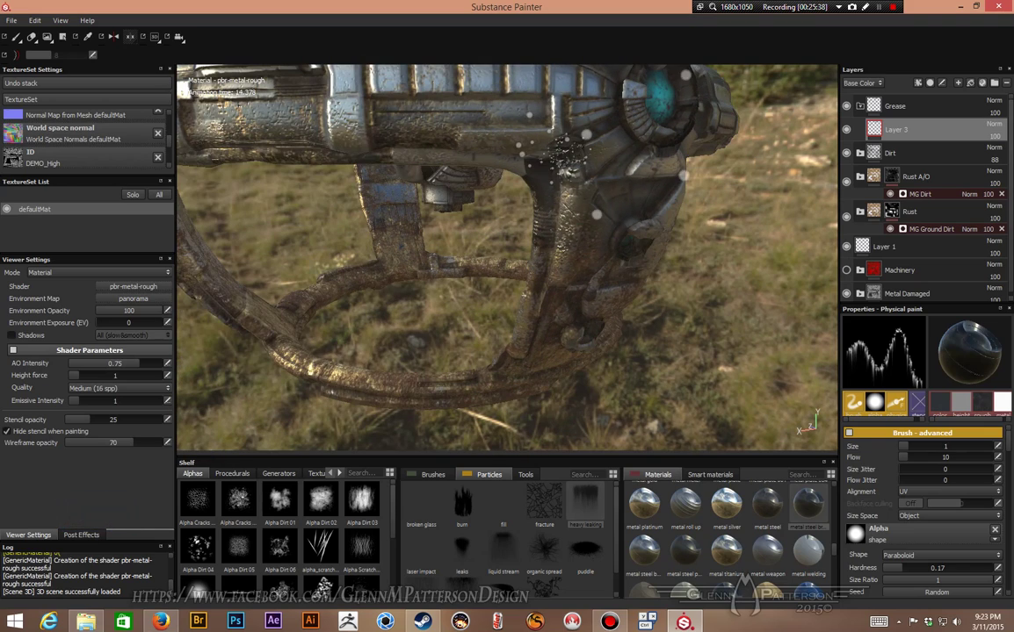
{"action": "left_click_drag", "start_coordinate": [602, 233], "coordinate": [334, 210], "text": "alt"}
{"action": "left_click", "coordinate": [732, 149]}
Add more heavy leaking particles around the remaining outer struts and side of the main frame.
{"action": "left_click_drag", "start_coordinate": [745, 119], "coordinate": [527, 146], "text": "alt"}
{"action": "middle_click_drag", "start_coordinate": [476, 113], "coordinate": [727, 372], "text": "alt"}
{"action": "middle_click_drag", "start_coordinate": [504, 191], "coordinate": [690, 284], "text": "alt"}
{"action": "left_click_drag", "start_coordinate": [602, 238], "coordinate": [745, 226], "text": "alt"}
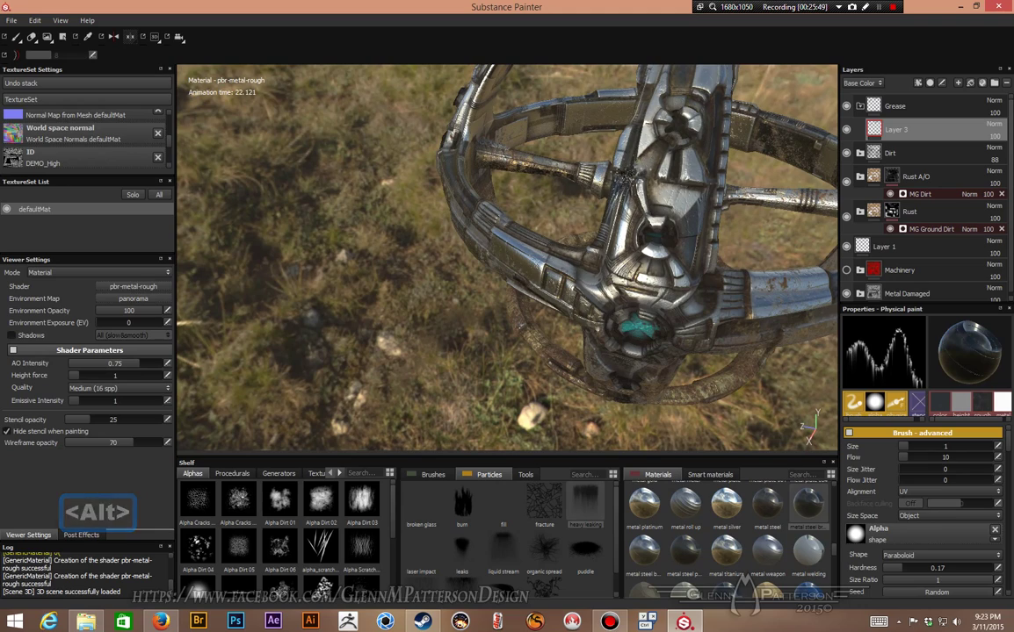
{"action": "middle_click_drag", "start_coordinate": [561, 307], "coordinate": [730, 323], "text": "alt"}
{"action": "left_click_drag", "start_coordinate": [634, 167], "coordinate": [870, 147], "text": "alt"}
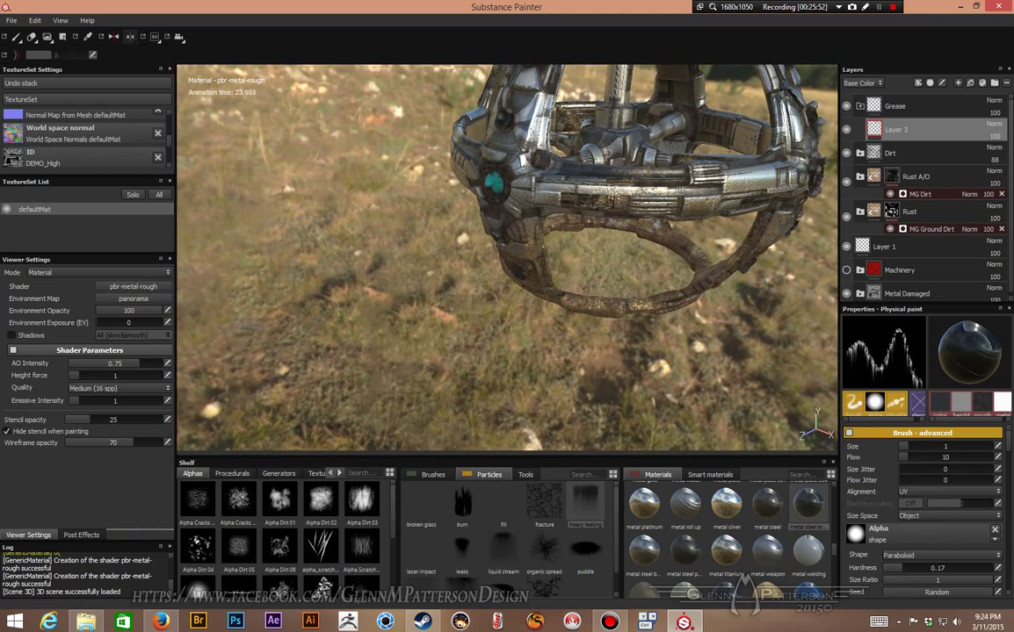
{"action": "left_click", "coordinate": [527, 147]}
{"action": "left_click_drag", "start_coordinate": [561, 178], "coordinate": [430, 140], "text": "alt"}
{"action": "middle_click_drag", "start_coordinate": [562, 198], "coordinate": [488, 352], "text": "alt"}
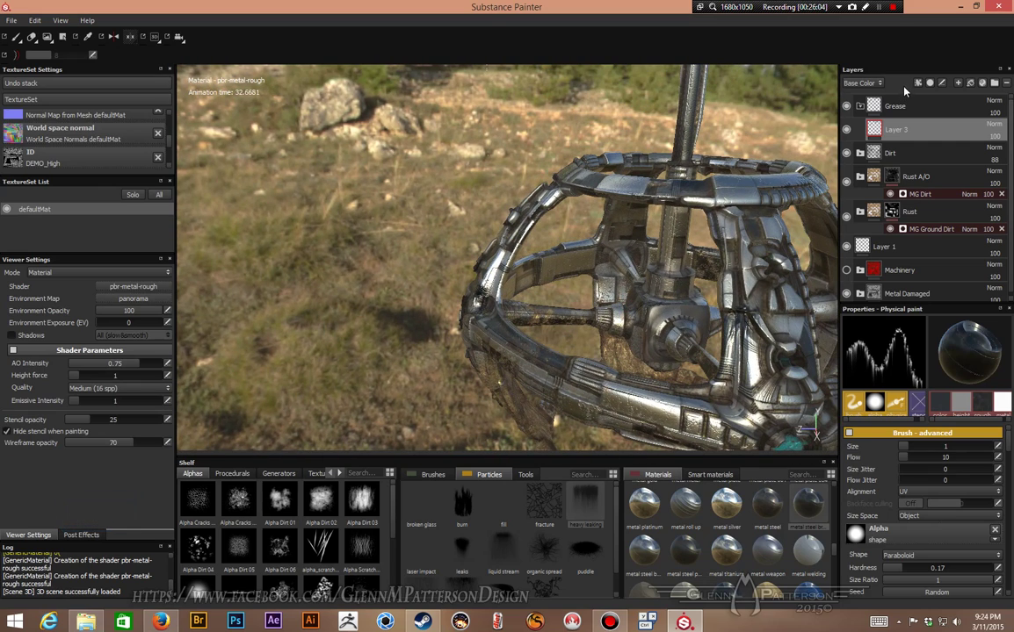
Add a new paint layer above Layer 3 and choose the particle brush listed directly below laser impact.
{"action": "left_click", "coordinate": [972, 84]}
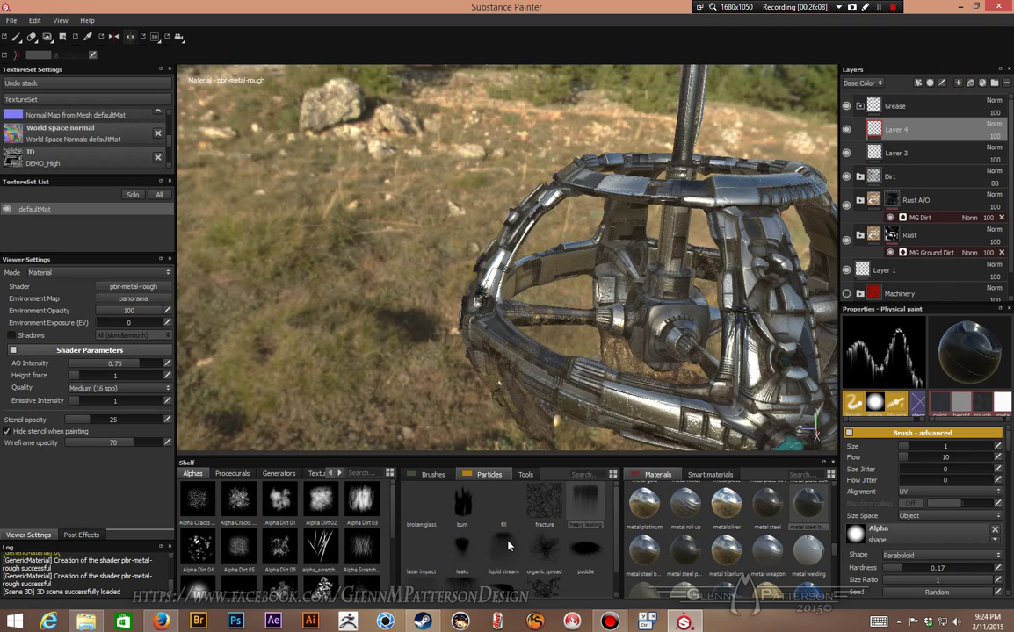
{"action": "scroll", "coordinate": [444, 563], "scroll_direction": "down", "scroll_amount": 1}
{"action": "left_click", "coordinate": [422, 580]}
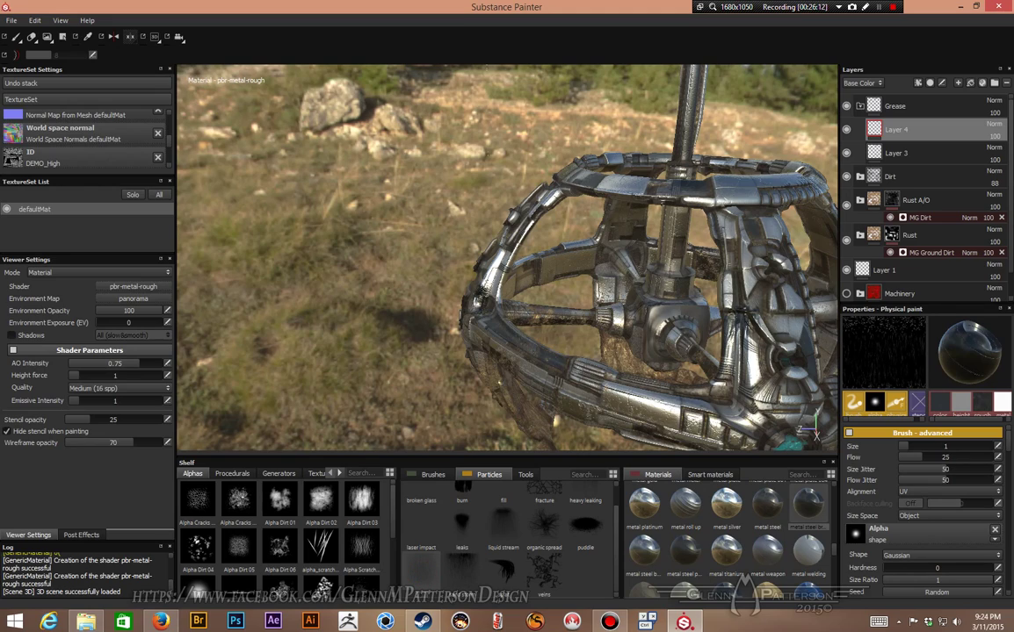
Increase the particle brush size to 2.56 and emit particles over the upper ring and surrounding frame.
{"action": "scroll", "coordinate": [680, 235], "scroll_direction": "up", "scroll_amount": 1}
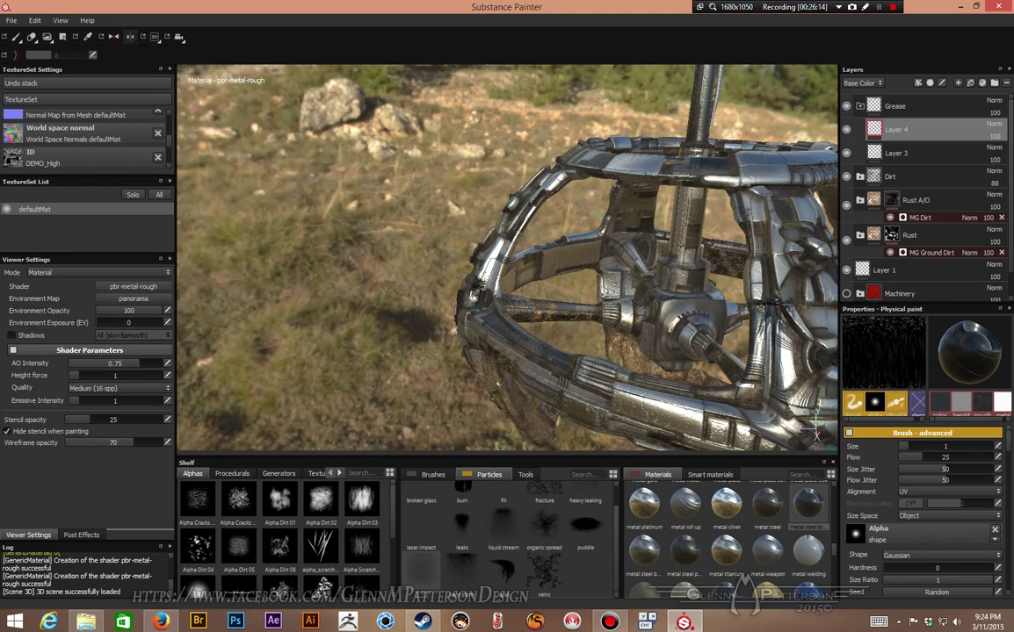
{"action": "key", "text": "bracketright"}
{"action": "key", "text": "bracketright"}
{"action": "key", "text": "bracketright"}
{"action": "key", "text": "bracketright"}
{"action": "middle_click_drag", "start_coordinate": [479, 287], "coordinate": [356, 450], "text": "alt"}
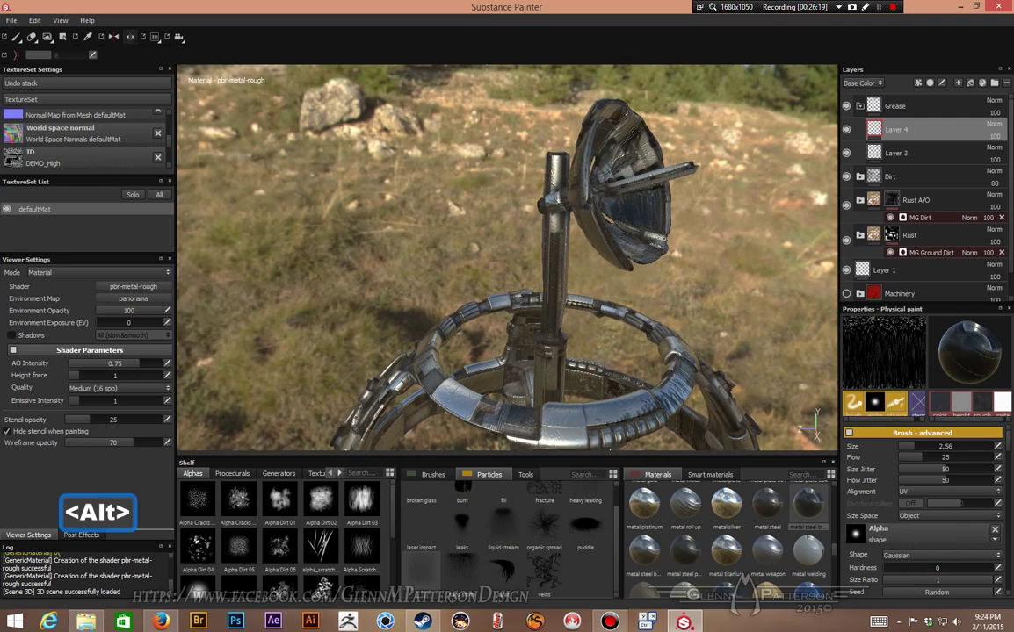
{"action": "middle_click_drag", "start_coordinate": [501, 404], "coordinate": [480, 323], "text": "alt"}
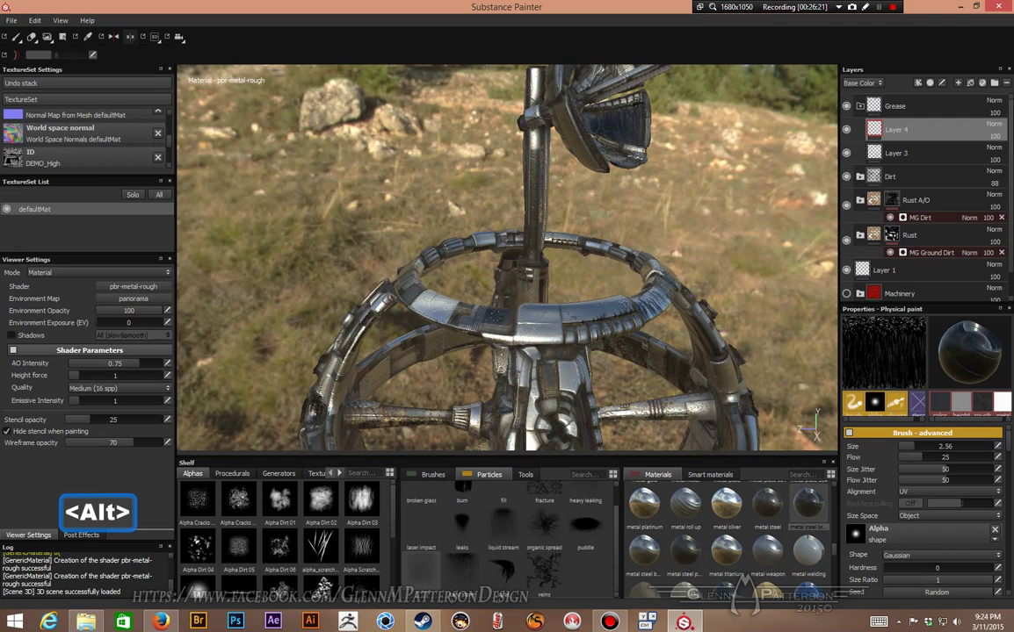
{"action": "left_click", "coordinate": [454, 310]}
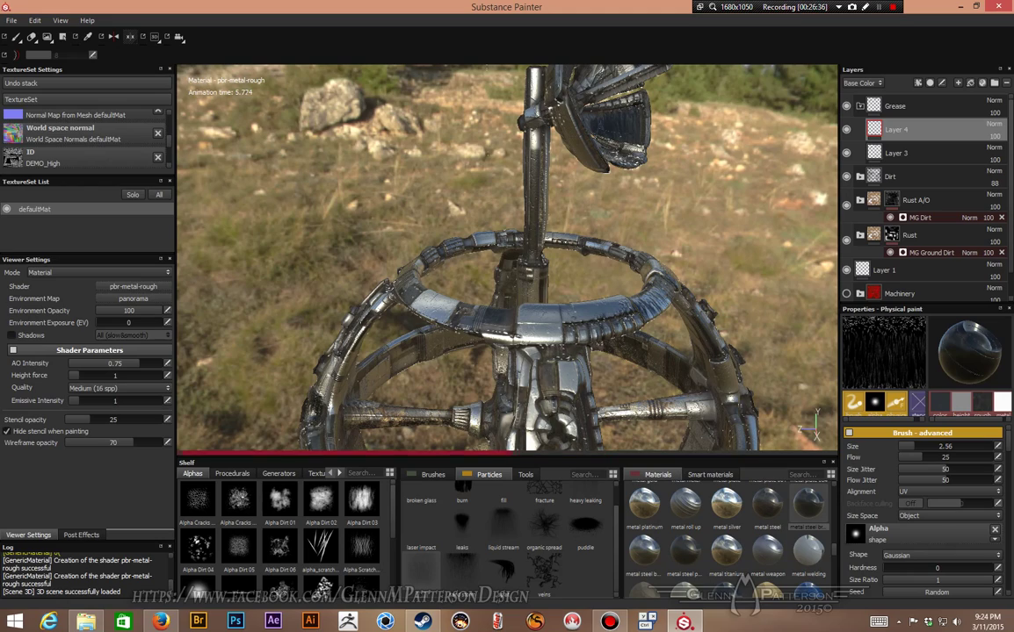
{"action": "left_click_drag", "start_coordinate": [463, 316], "coordinate": [703, 308], "text": "alt"}
{"action": "left_click_drag", "start_coordinate": [261, 370], "coordinate": [615, 264], "text": "alt"}
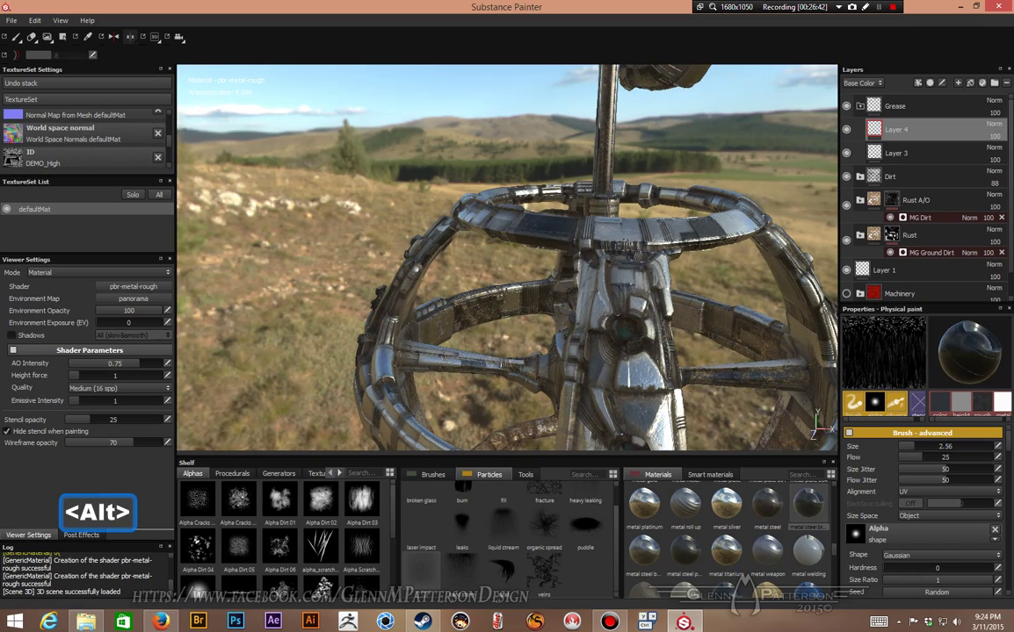
Examine the particle brush's physics, emitter and receiver parameters.
{"action": "scroll", "coordinate": [865, 463], "scroll_direction": "down", "scroll_amount": 15}
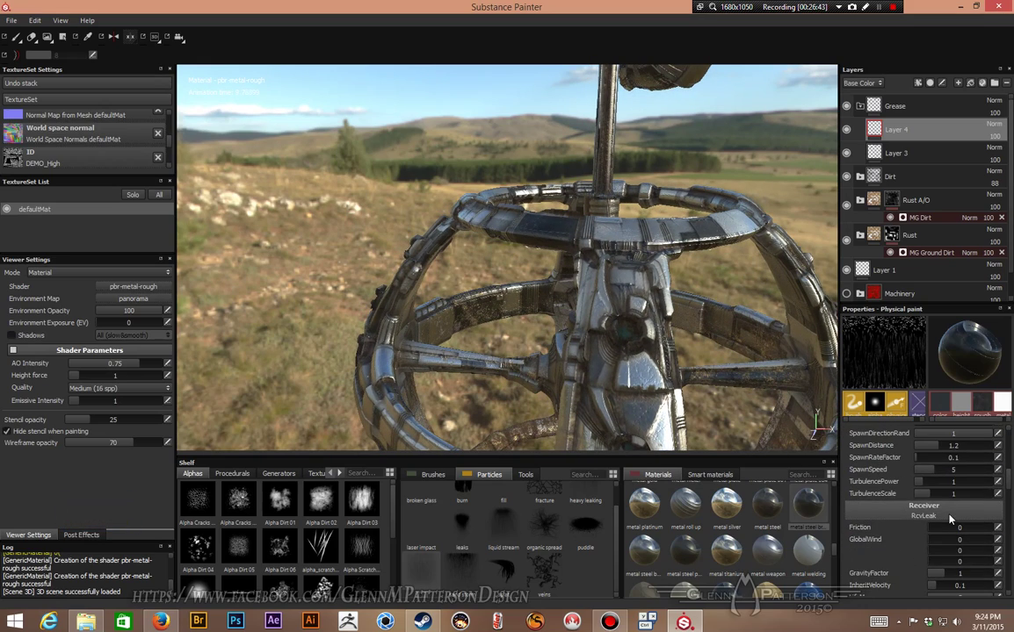
{"action": "scroll", "coordinate": [950, 519], "scroll_direction": "up", "scroll_amount": 3}
{"action": "scroll", "coordinate": [949, 519], "scroll_direction": "up", "scroll_amount": 3}
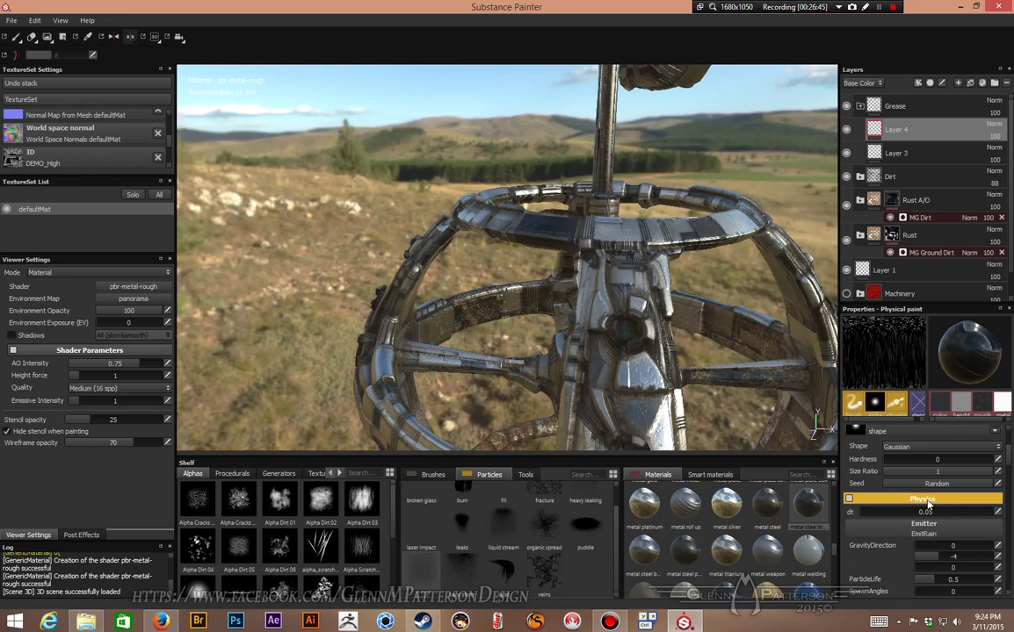
{"action": "scroll", "coordinate": [939, 509], "scroll_direction": "down", "scroll_amount": 3}
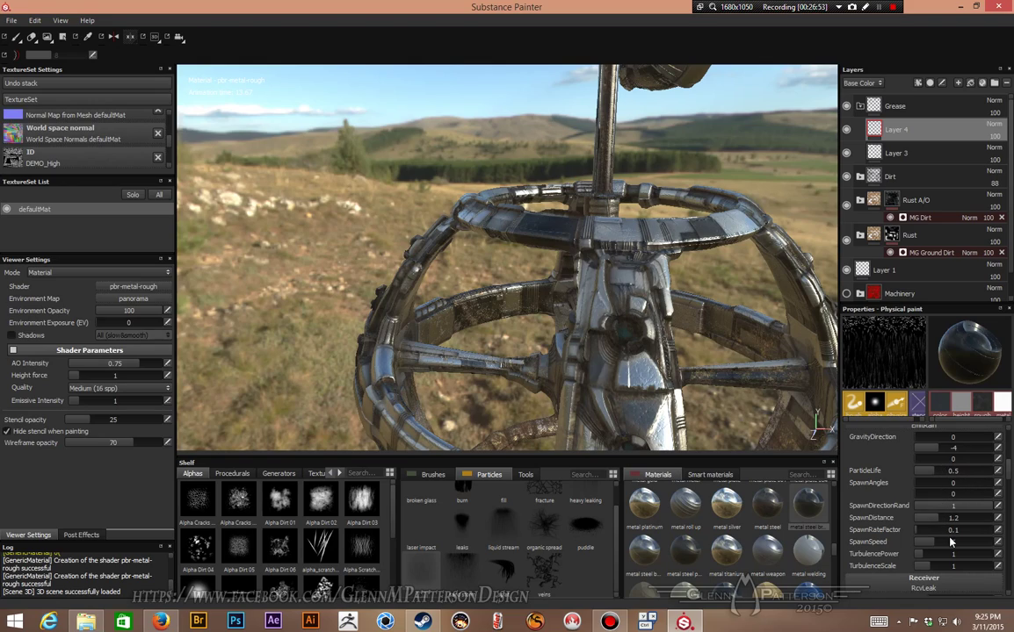
{"action": "scroll", "coordinate": [948, 546], "scroll_direction": "down", "scroll_amount": 5}
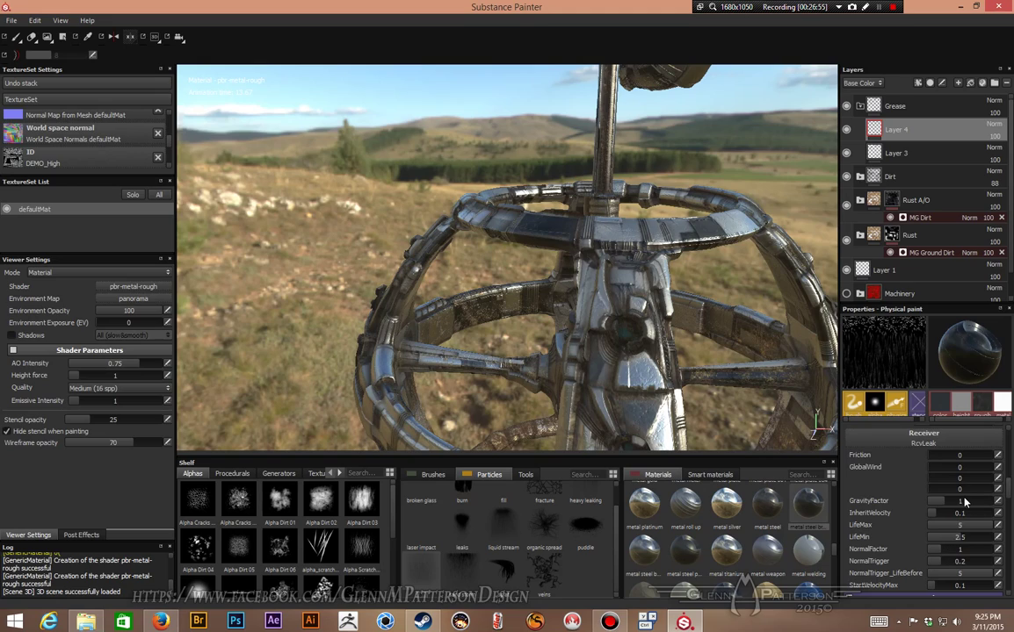
{"action": "scroll", "coordinate": [953, 531], "scroll_direction": "down", "scroll_amount": 5}
{"action": "scroll", "coordinate": [965, 509], "scroll_direction": "up", "scroll_amount": 5}
{"action": "scroll", "coordinate": [964, 510], "scroll_direction": "up", "scroll_amount": 5}
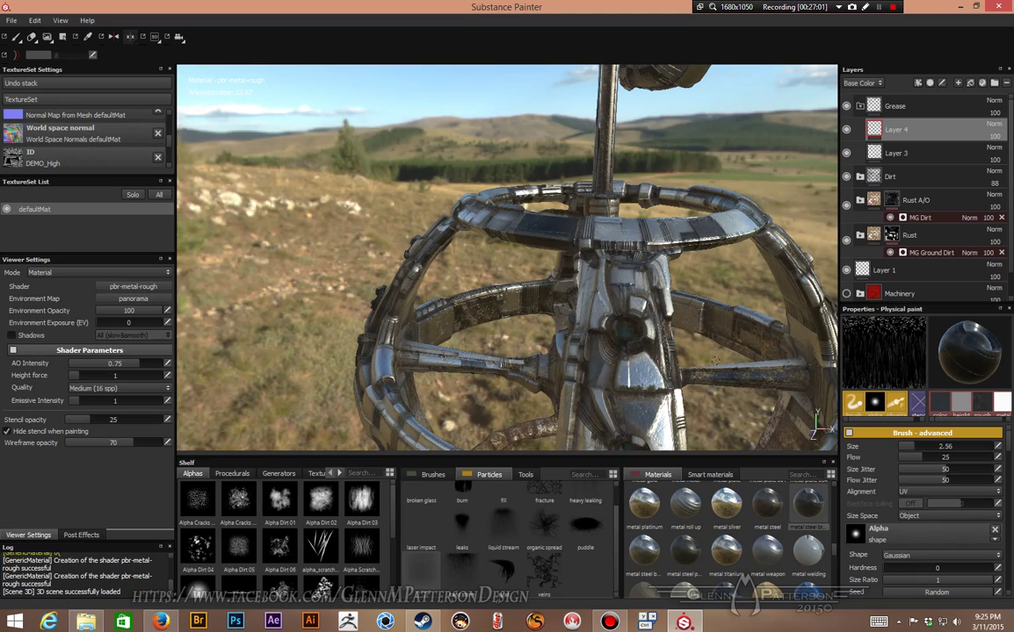
Emit particles on Layer 4 over the upper ring and the outer frame from several sides.
{"action": "left_click", "coordinate": [620, 230]}
{"action": "mouse_move", "coordinate": [670, 199]}
{"action": "left_mouse_down", "text": "alt"}
{"action": "mouse_move", "coordinate": [685, 223]}
{"action": "mouse_move", "coordinate": [542, 204]}
{"action": "left_mouse_up", "text": "alt"}
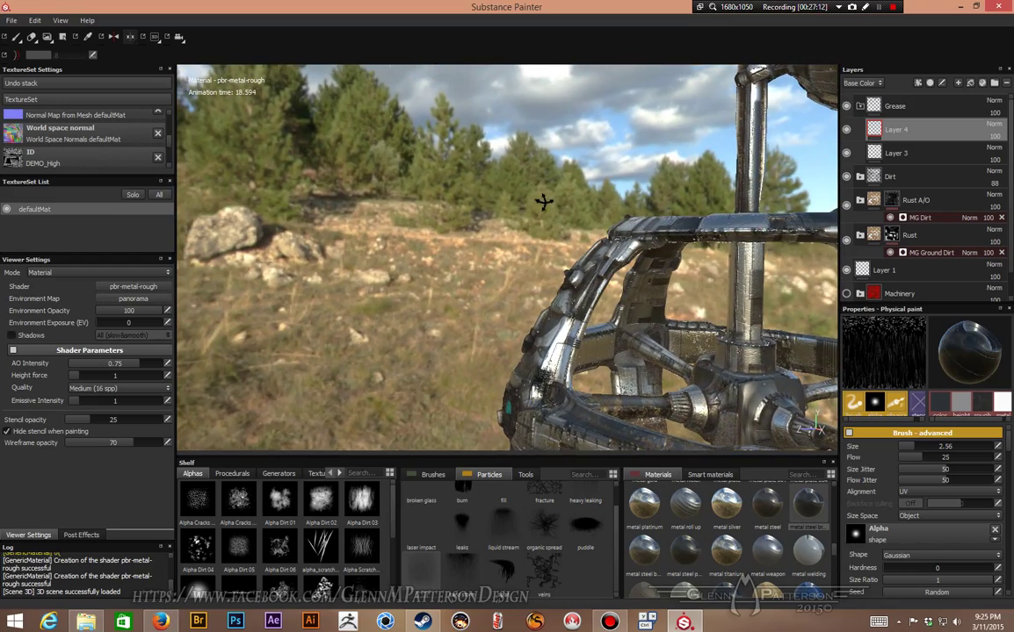
{"action": "left_click_drag", "start_coordinate": [703, 229], "coordinate": [478, 342], "text": "alt"}
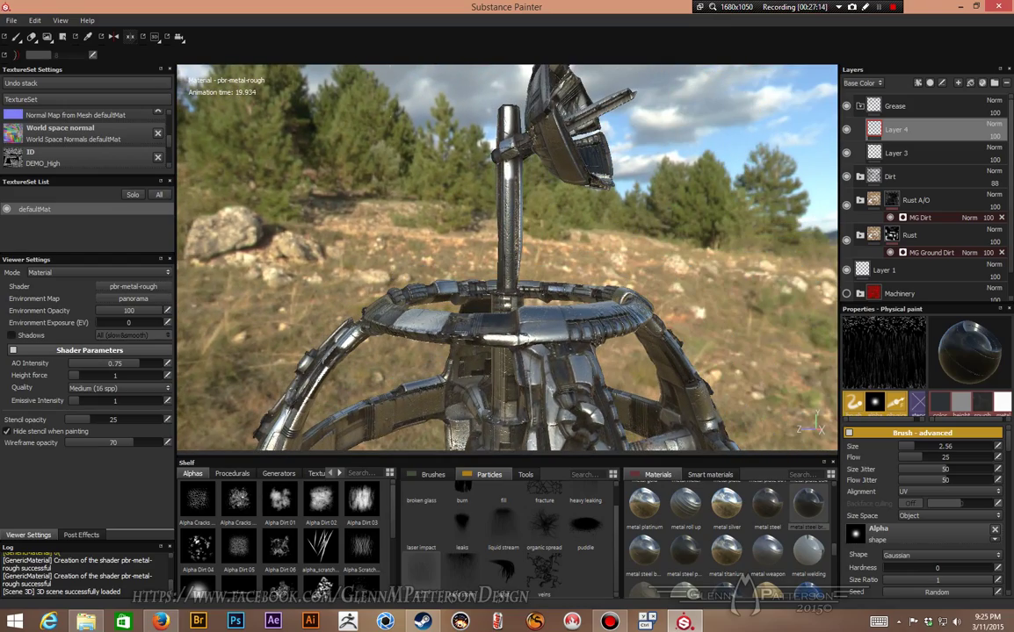
{"action": "left_click_drag", "start_coordinate": [627, 323], "coordinate": [417, 401], "text": "alt"}
{"action": "middle_click_drag", "start_coordinate": [416, 402], "coordinate": [412, 231], "text": "alt"}
{"action": "left_click_drag", "start_coordinate": [412, 230], "coordinate": [775, 229], "text": "alt"}
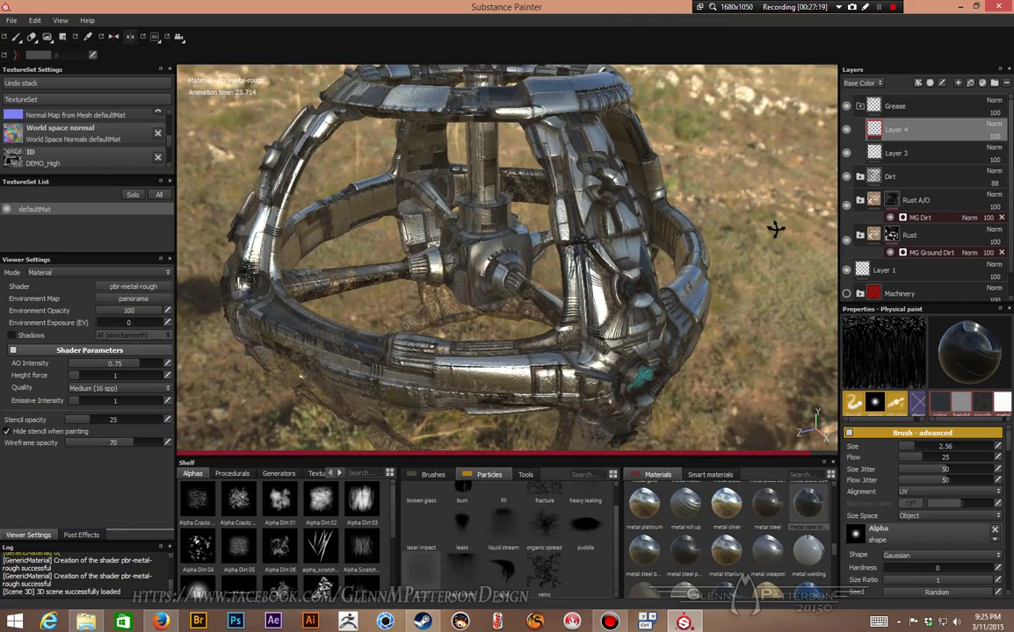
Emit particles over the central hub and the inner struts of the frame.
{"action": "right_click_drag", "start_coordinate": [628, 189], "coordinate": [520, 210], "text": "alt"}
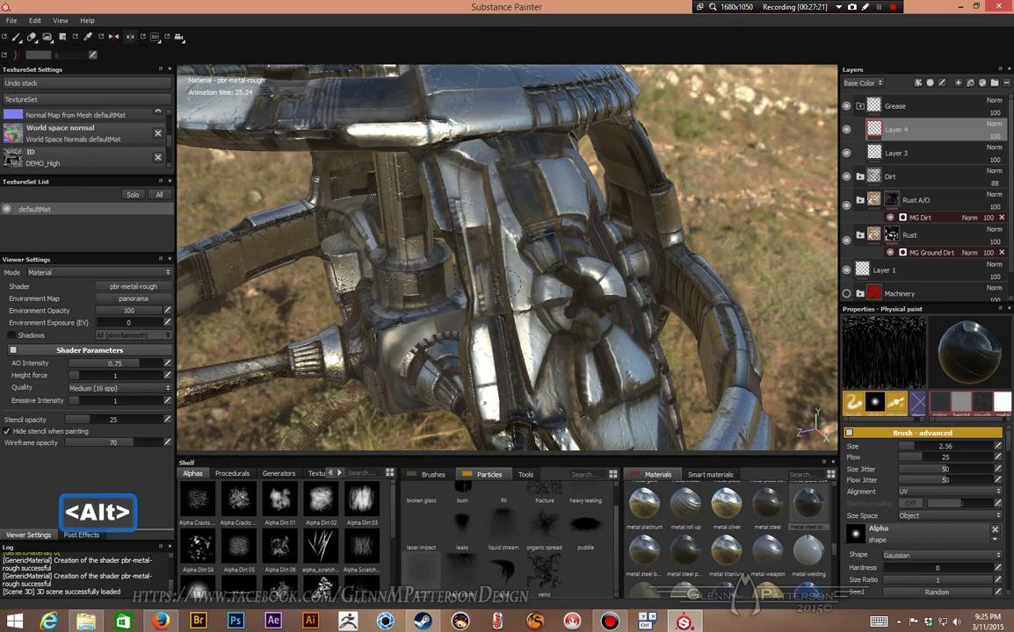
{"action": "middle_click_drag", "start_coordinate": [521, 211], "coordinate": [675, 137], "text": "alt"}
{"action": "left_click_drag", "start_coordinate": [675, 137], "coordinate": [667, 163], "text": "alt"}
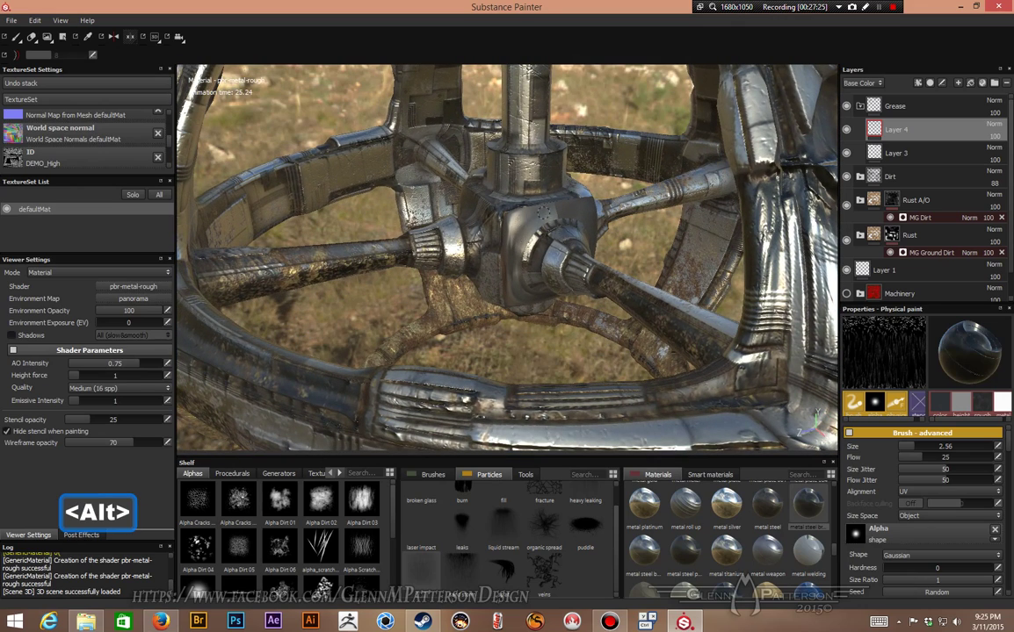
{"action": "left_click_drag", "start_coordinate": [575, 223], "coordinate": [354, 223], "text": "alt"}
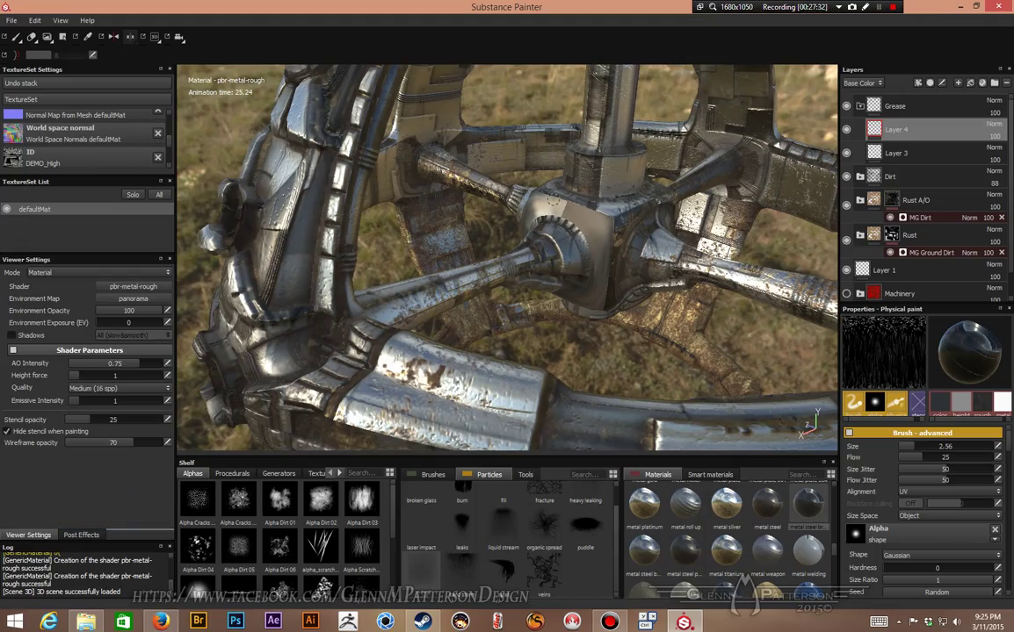
{"action": "left_click_drag", "start_coordinate": [629, 265], "coordinate": [720, 264], "text": "alt"}
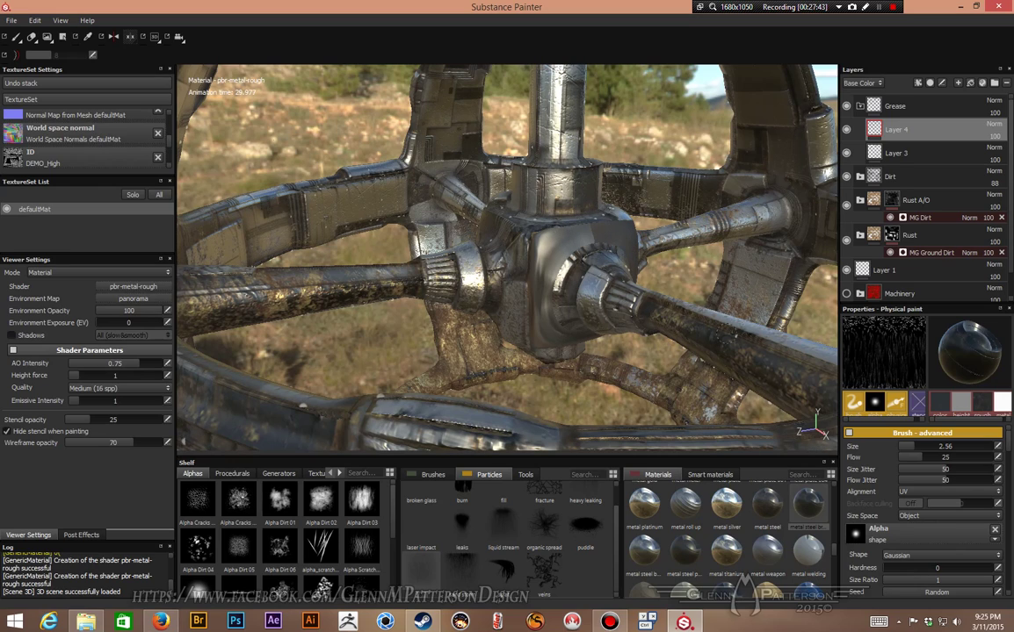
{"action": "scroll", "coordinate": [507, 257], "scroll_direction": "up", "scroll_amount": 3}
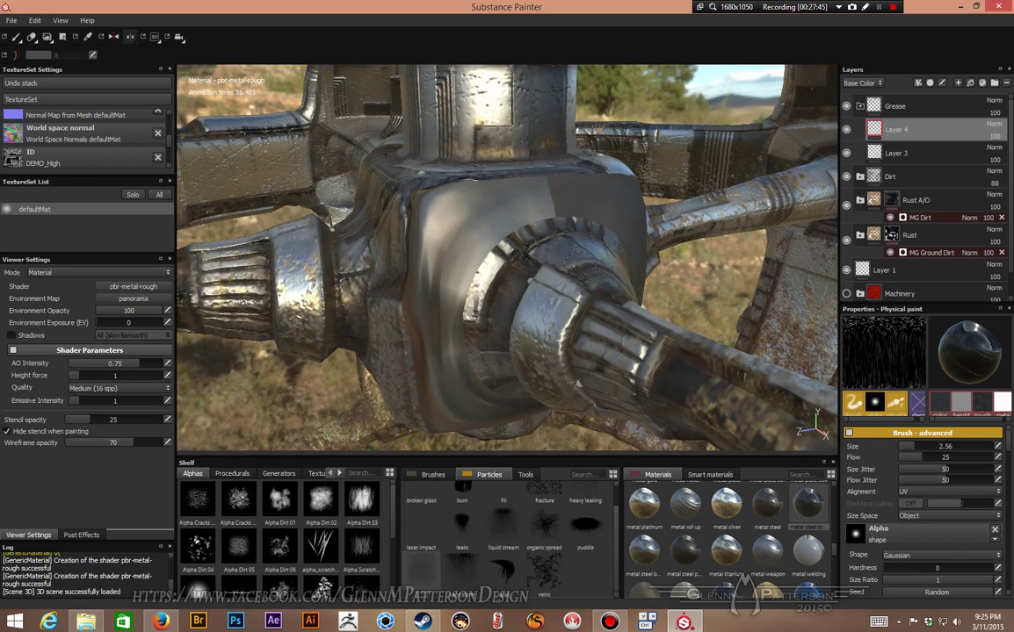
Emit more particles over the outside of the main ring and its curved supports.
{"action": "scroll", "coordinate": [506, 258], "scroll_direction": "down", "scroll_amount": 8}
{"action": "left_click_drag", "start_coordinate": [700, 202], "coordinate": [571, 227], "text": "alt"}
{"action": "middle_click_drag", "start_coordinate": [549, 226], "coordinate": [401, 231], "text": "alt"}
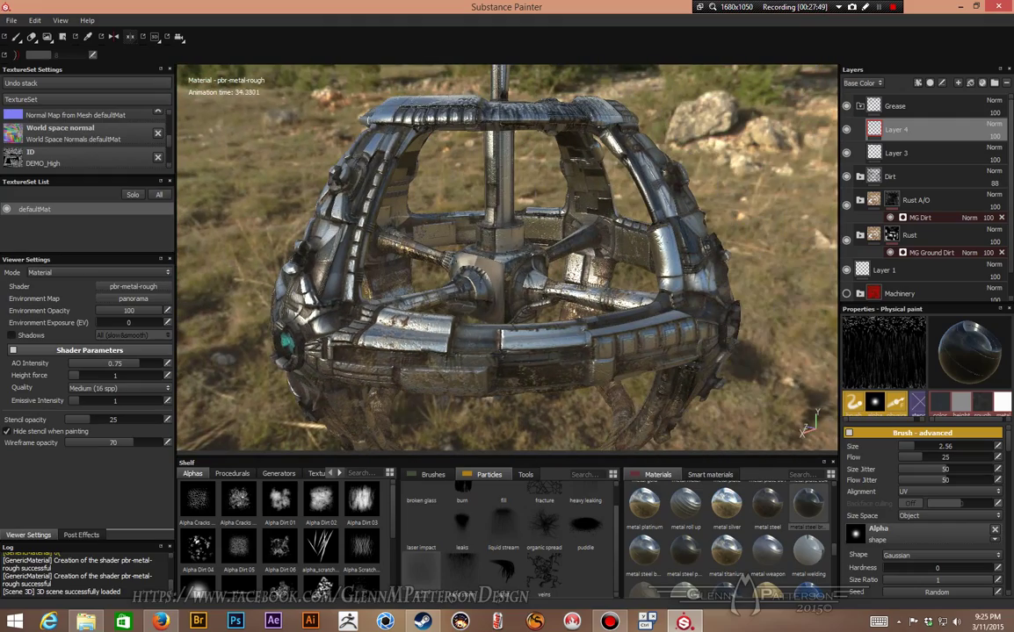
{"action": "left_click_drag", "start_coordinate": [400, 231], "coordinate": [492, 167], "text": "alt"}
{"action": "scroll", "coordinate": [492, 167], "scroll_direction": "up", "scroll_amount": 3}
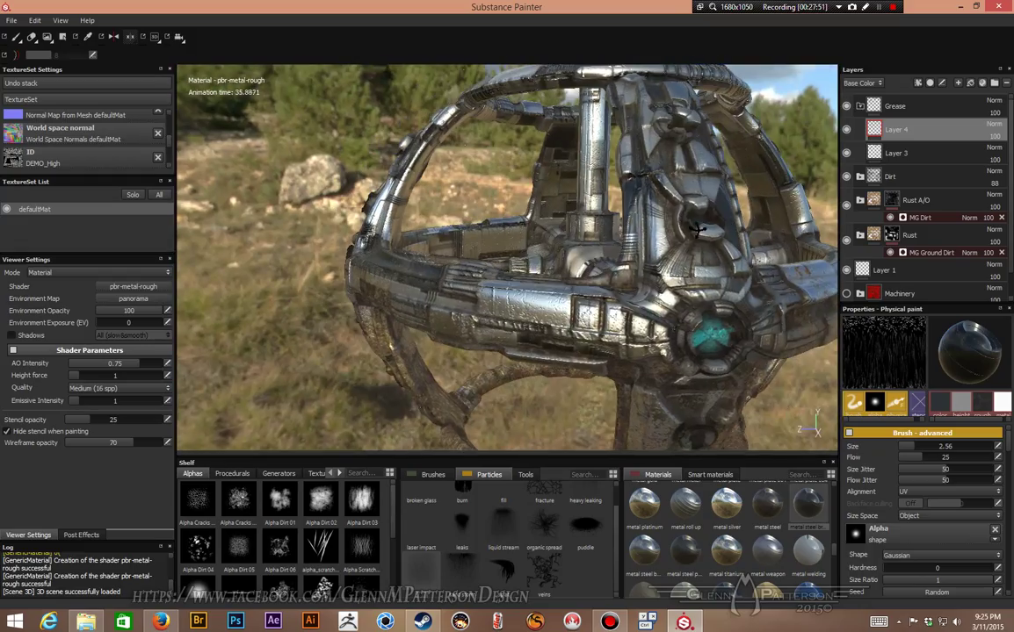
{"action": "key", "text": "alt"}
{"action": "left_click_drag", "start_coordinate": [561, 208], "coordinate": [718, 231], "text": "alt"}
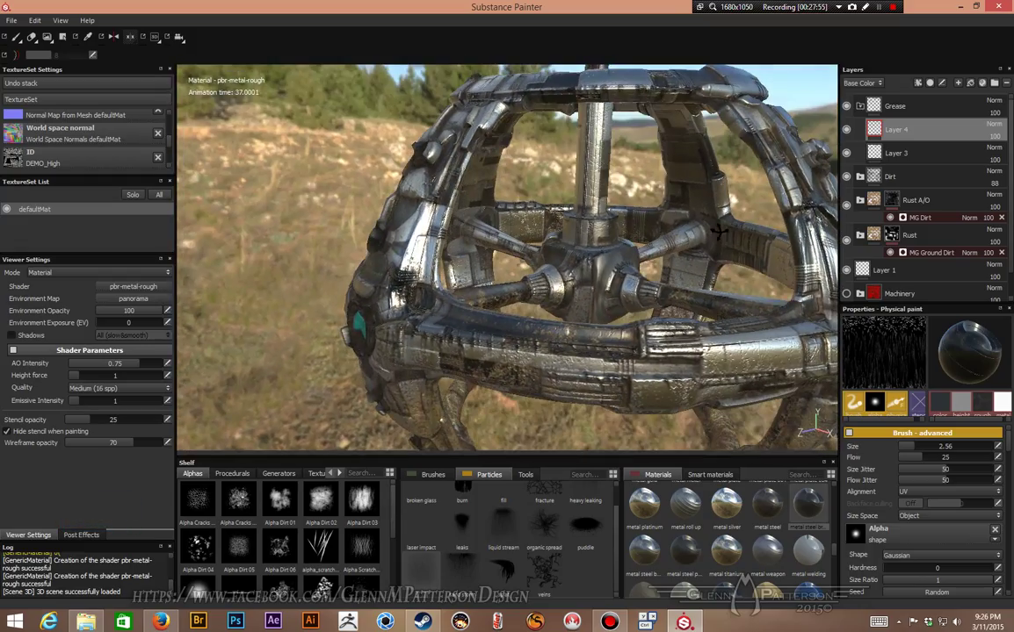
Collapse the Grease folder and make the Machinery folder visible.
{"action": "mouse_move", "coordinate": [617, 228]}
{"action": "right_mouse_down", "text": "alt"}
{"action": "mouse_move", "coordinate": [619, 204]}
{"action": "mouse_move", "coordinate": [619, 247]}
{"action": "right_mouse_up", "text": "alt"}
{"action": "middle_click_drag", "start_coordinate": [701, 201], "coordinate": [645, 290], "text": "alt"}
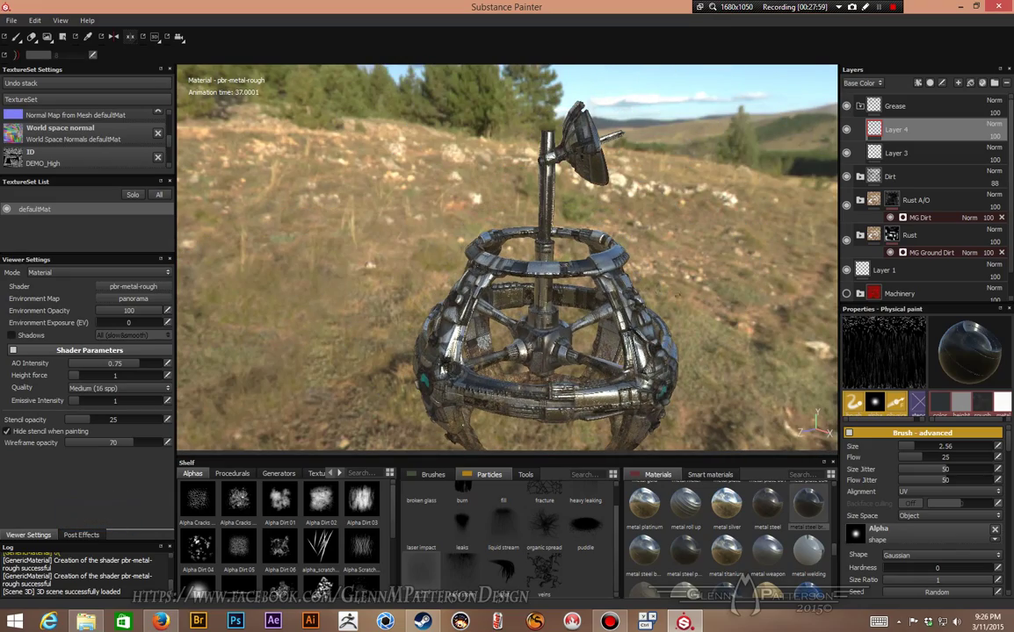
{"action": "left_click_drag", "start_coordinate": [751, 341], "coordinate": [432, 315], "text": "alt"}
{"action": "left_click_drag", "start_coordinate": [748, 300], "coordinate": [780, 322], "text": "alt"}
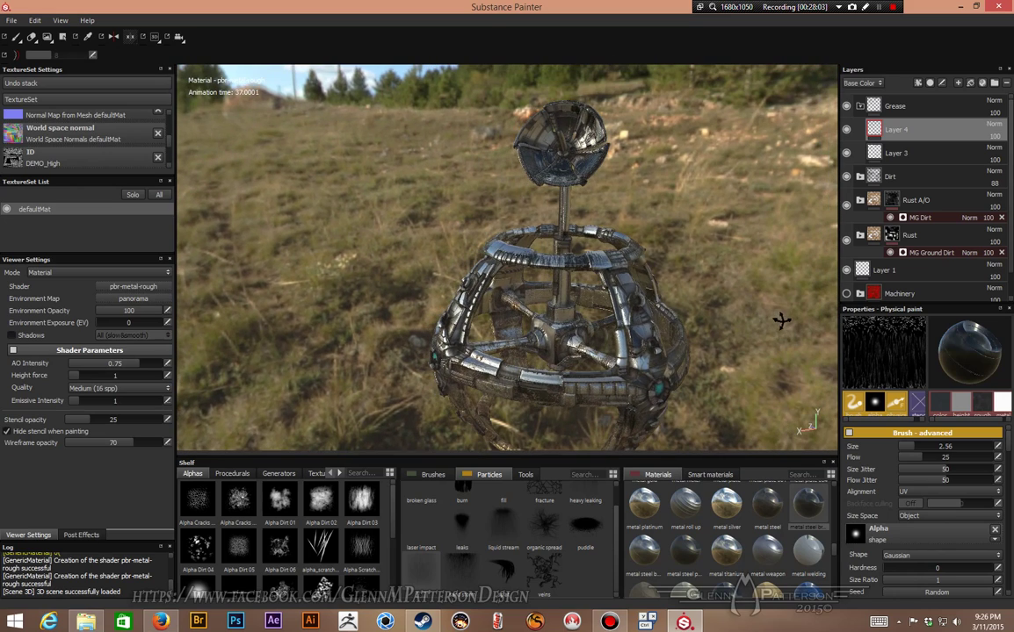
{"action": "left_click", "coordinate": [860, 106]}
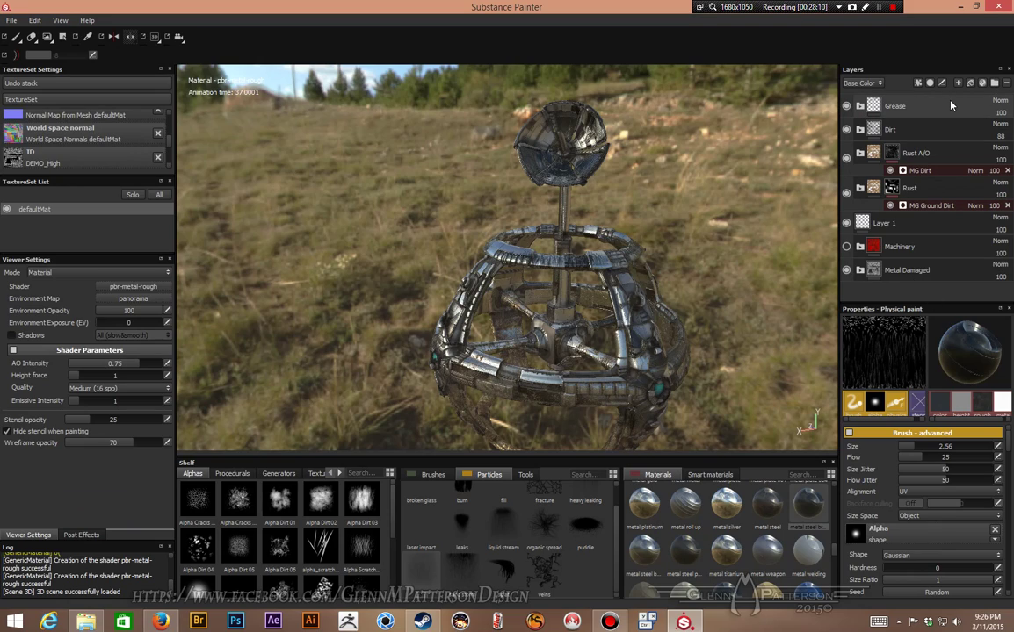
{"action": "left_click", "coordinate": [940, 252]}
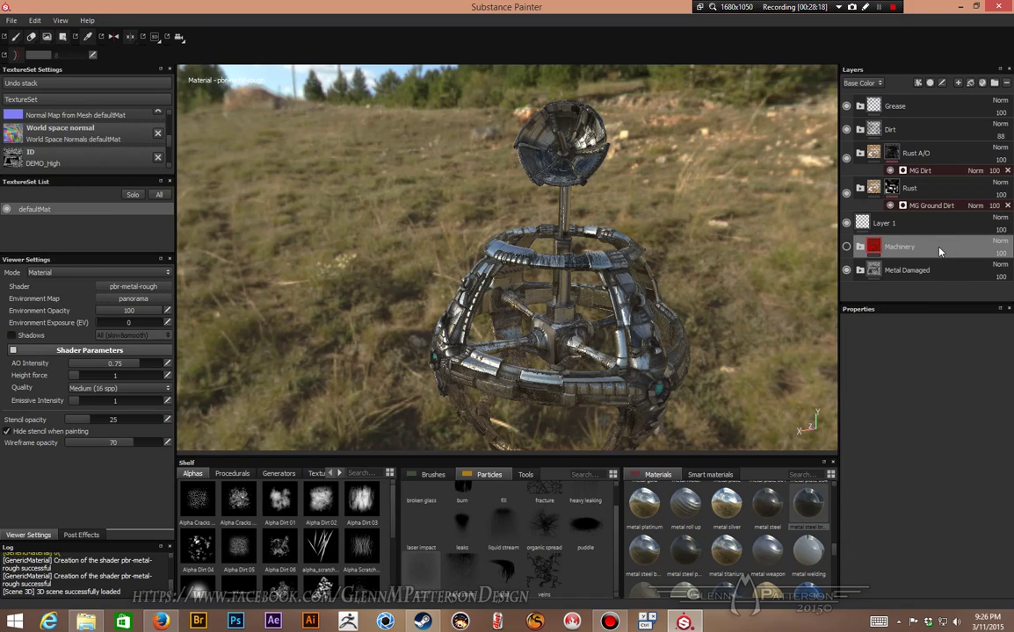
{"action": "left_click", "coordinate": [846, 249]}
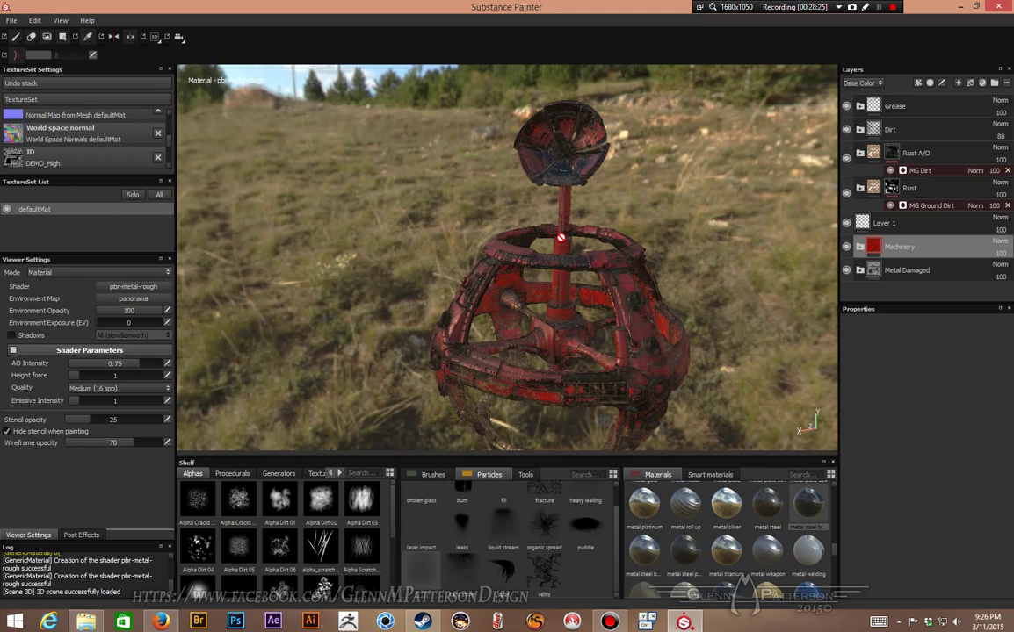
Compare the model with the Machinery folder hidden and shown.
{"action": "left_click_drag", "start_coordinate": [663, 335], "coordinate": [647, 302], "text": "alt"}
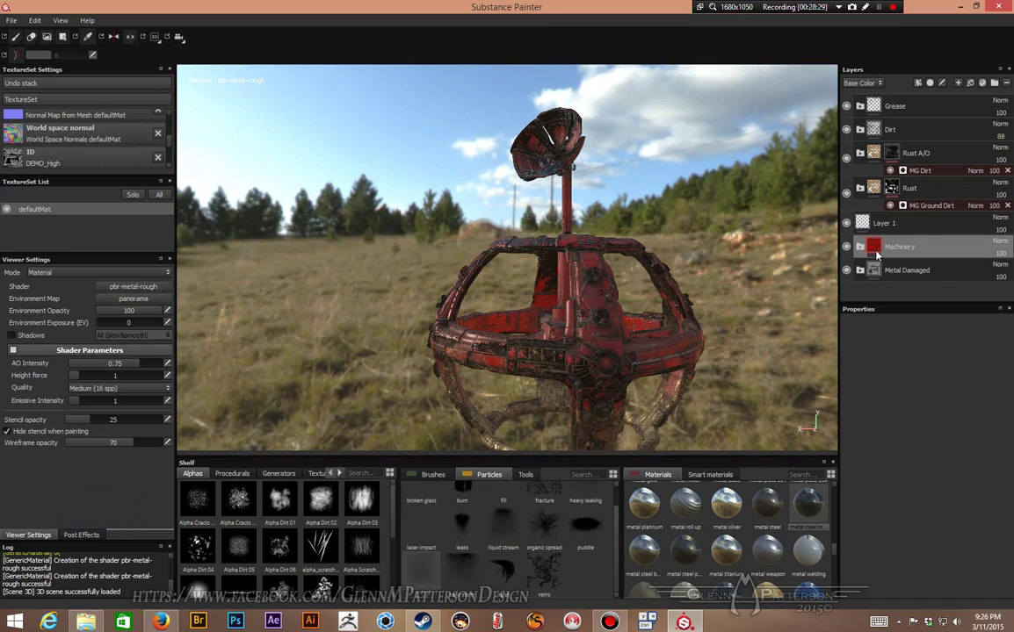
{"action": "left_click_drag", "start_coordinate": [568, 318], "coordinate": [576, 360], "text": "alt"}
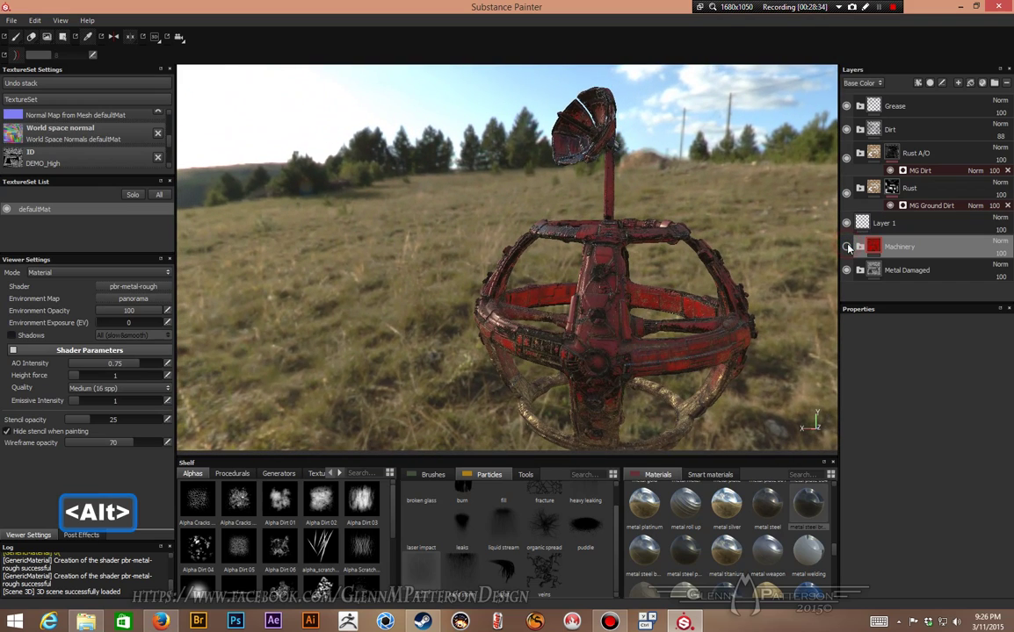
{"action": "right_click_drag", "start_coordinate": [726, 355], "coordinate": [712, 369], "text": "alt"}
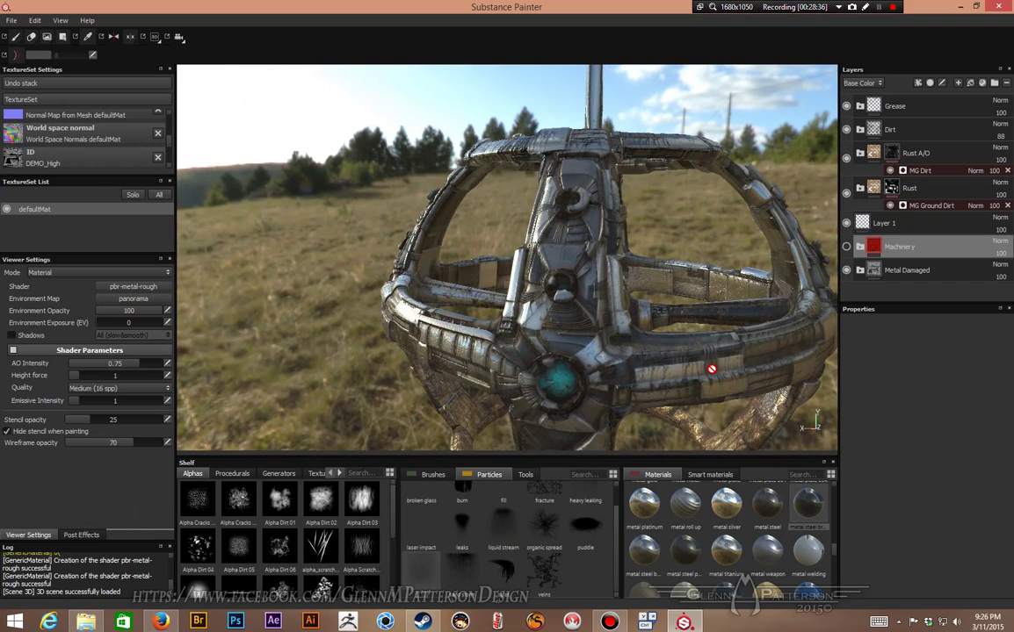
{"action": "left_click", "coordinate": [846, 248]}
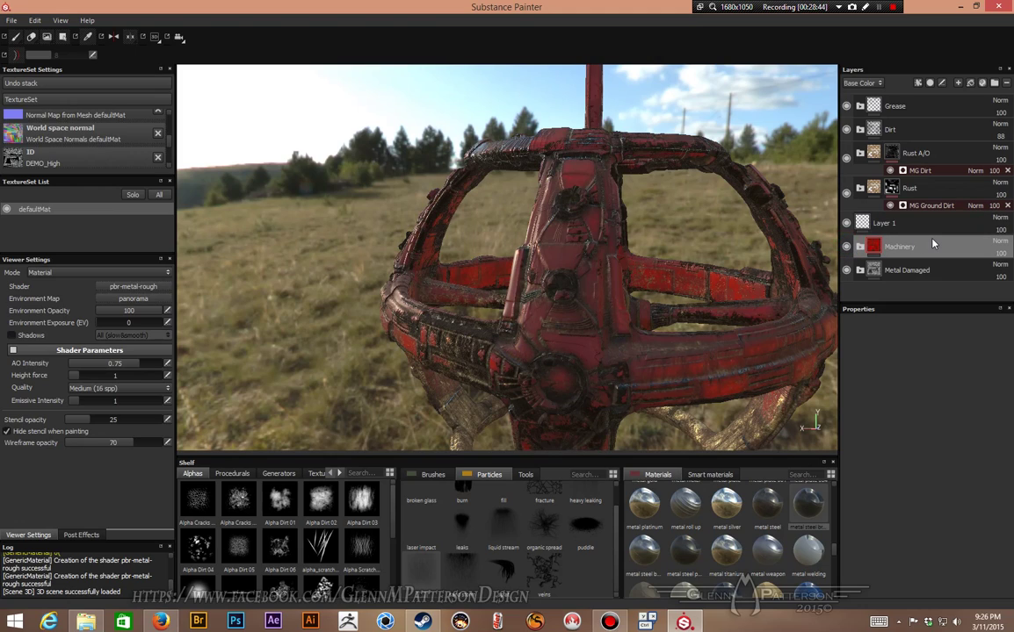
Add a color selection mask to the Machinery folder and pick the dark grey ID color R 72, G 72, B 72 from the upper frame.
{"action": "right_click", "coordinate": [934, 249]}
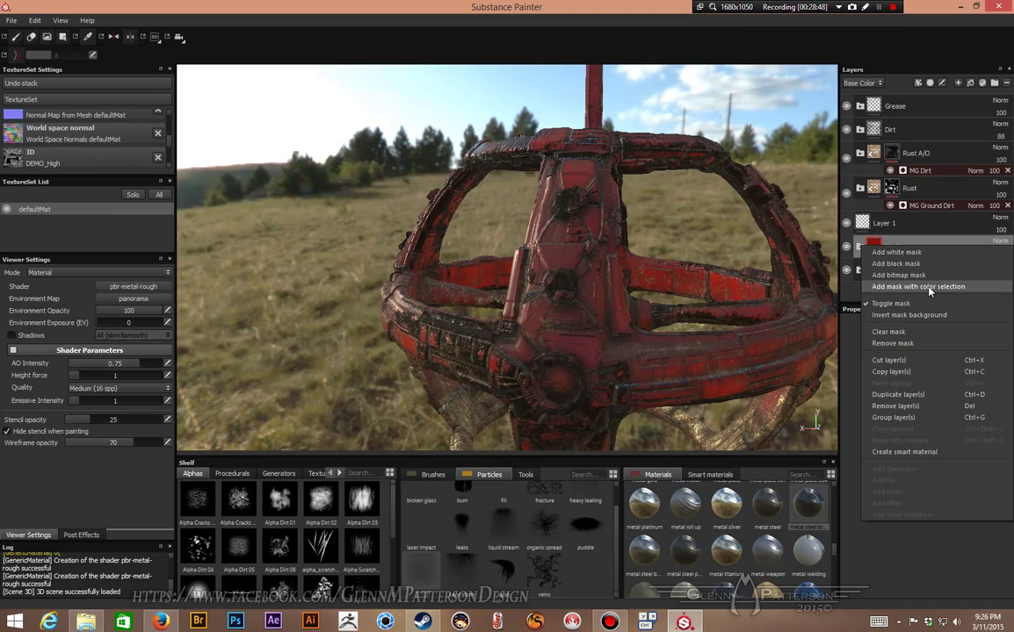
{"action": "left_click", "coordinate": [930, 287]}
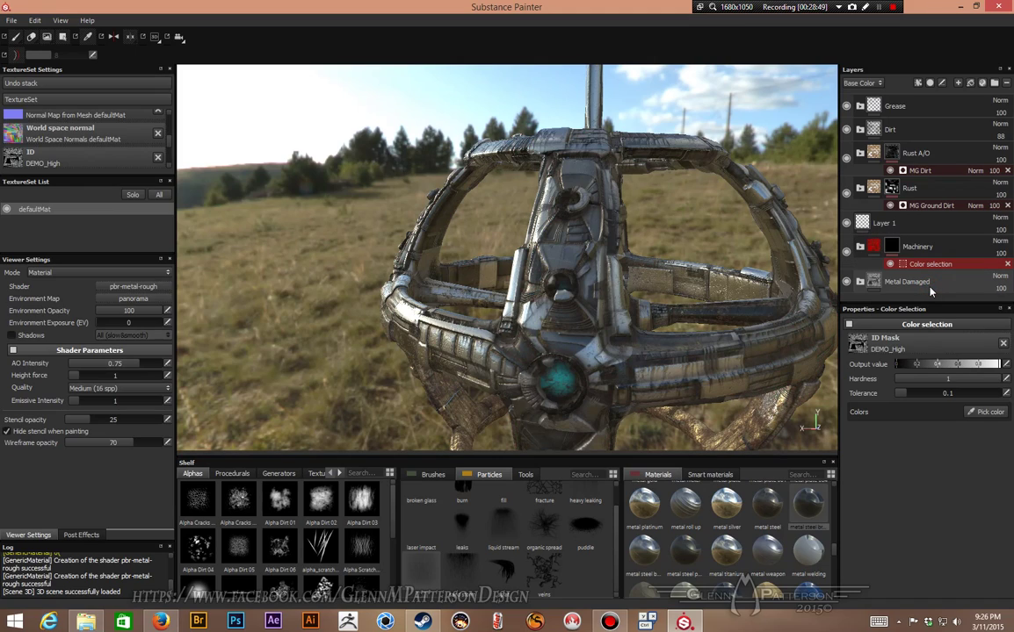
{"action": "left_click_drag", "start_coordinate": [641, 345], "coordinate": [537, 348], "text": "alt"}
{"action": "left_click_drag", "start_coordinate": [733, 369], "coordinate": [503, 323], "text": "alt"}
{"action": "left_click_drag", "start_coordinate": [591, 324], "coordinate": [647, 314], "text": "alt"}
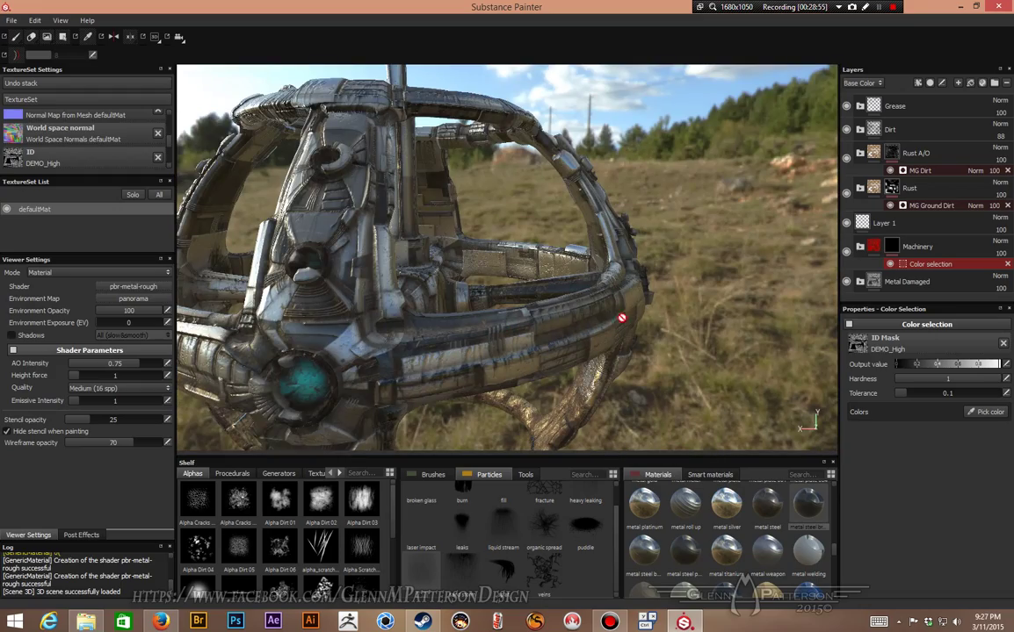
{"action": "left_click_drag", "start_coordinate": [503, 272], "coordinate": [532, 284], "text": "alt"}
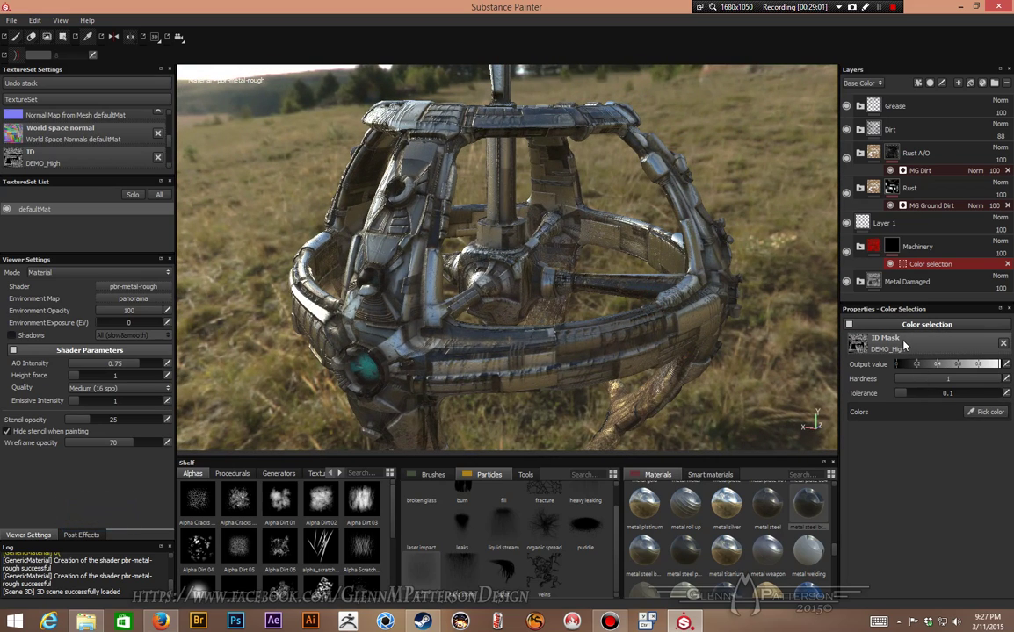
{"action": "left_click", "coordinate": [986, 414]}
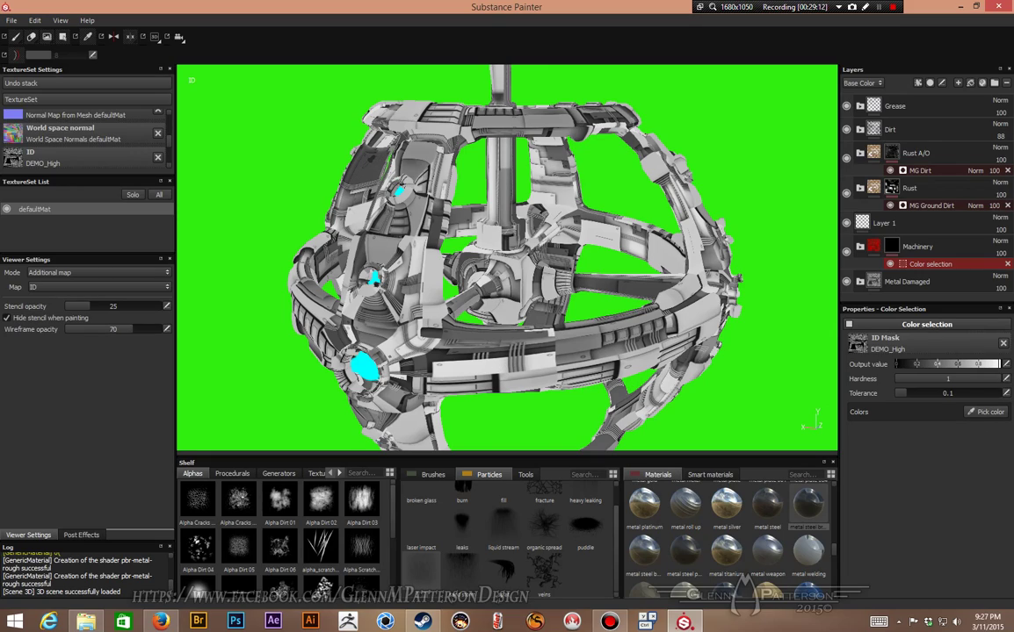
{"action": "left_click", "coordinate": [361, 165]}
{"action": "left_click_drag", "start_coordinate": [563, 266], "coordinate": [707, 256], "text": "alt"}
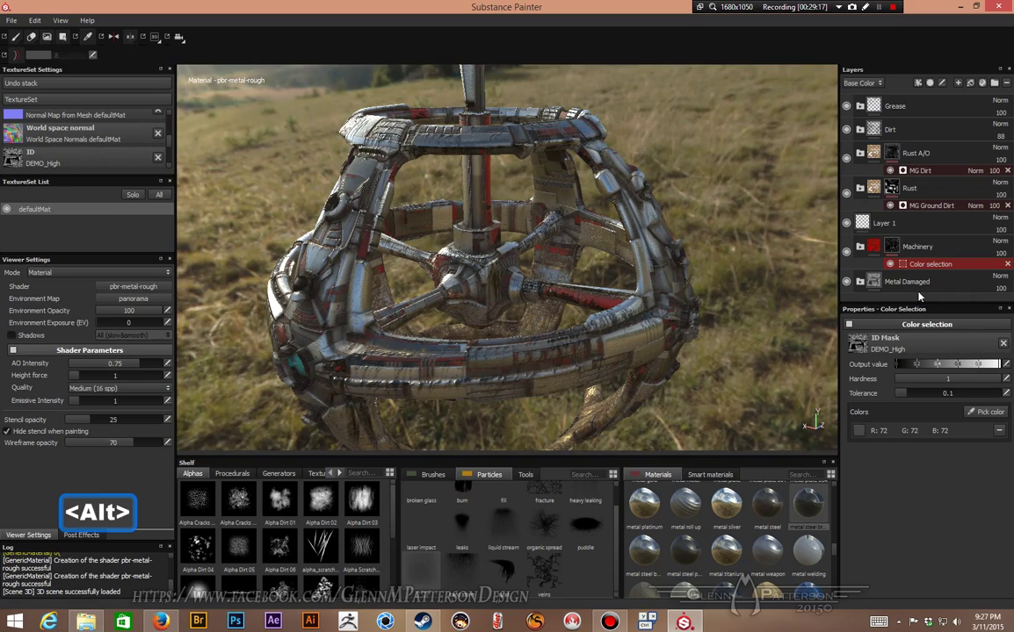
Set the color selection's hardness to 0 and its tolerance to 0.12.
{"action": "left_click_drag", "start_coordinate": [988, 384], "coordinate": [909, 415]}
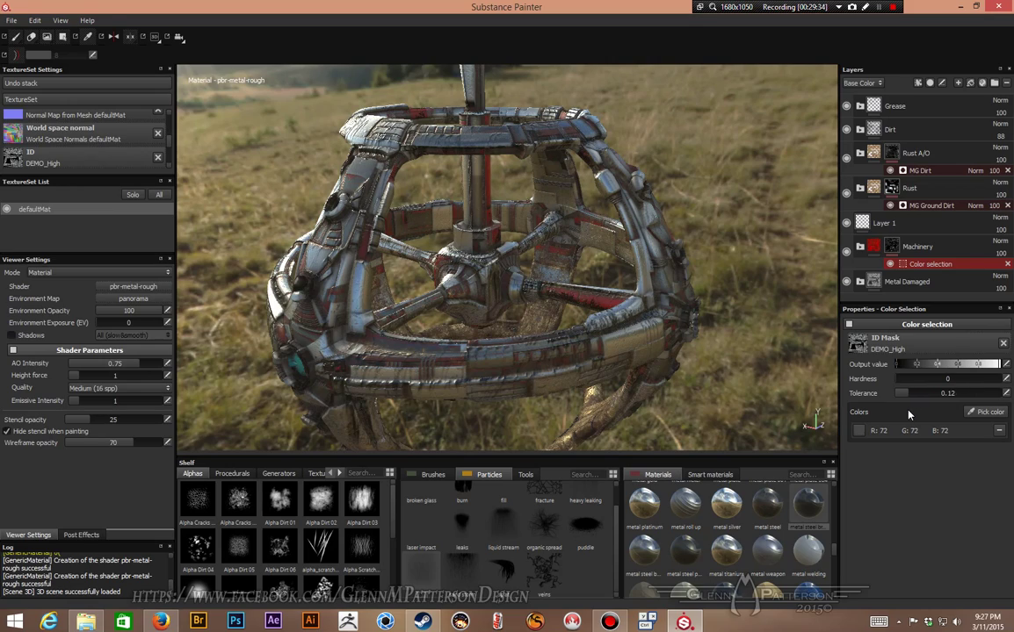
{"action": "left_click", "coordinate": [860, 247]}
{"action": "left_click", "coordinate": [860, 247]}
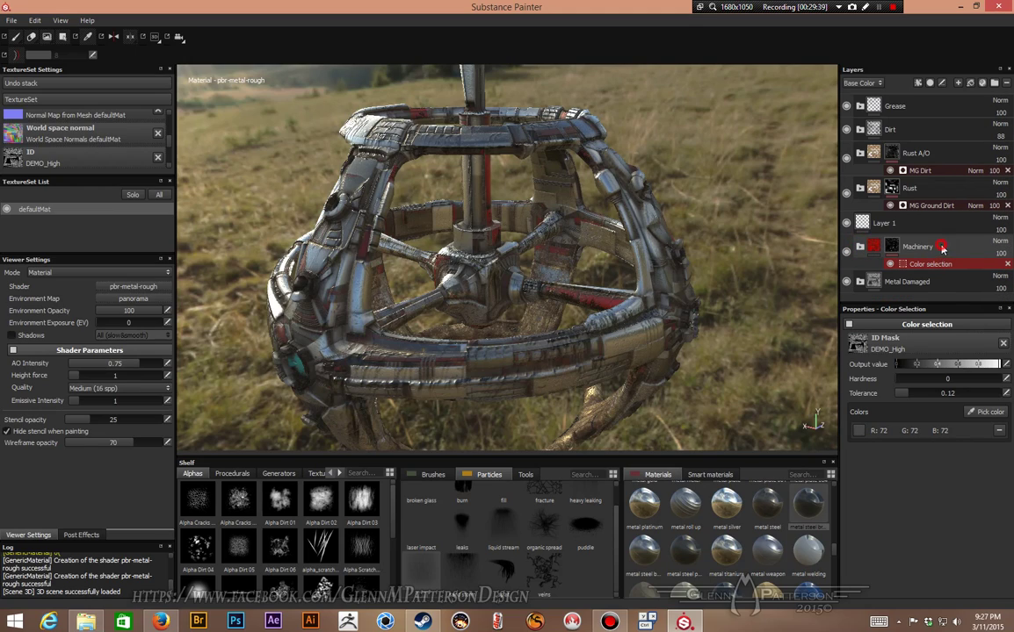
Duplicate the Machinery folder together with its color selection mask.
{"action": "left_click", "coordinate": [942, 247]}
{"action": "right_click", "coordinate": [942, 247]}
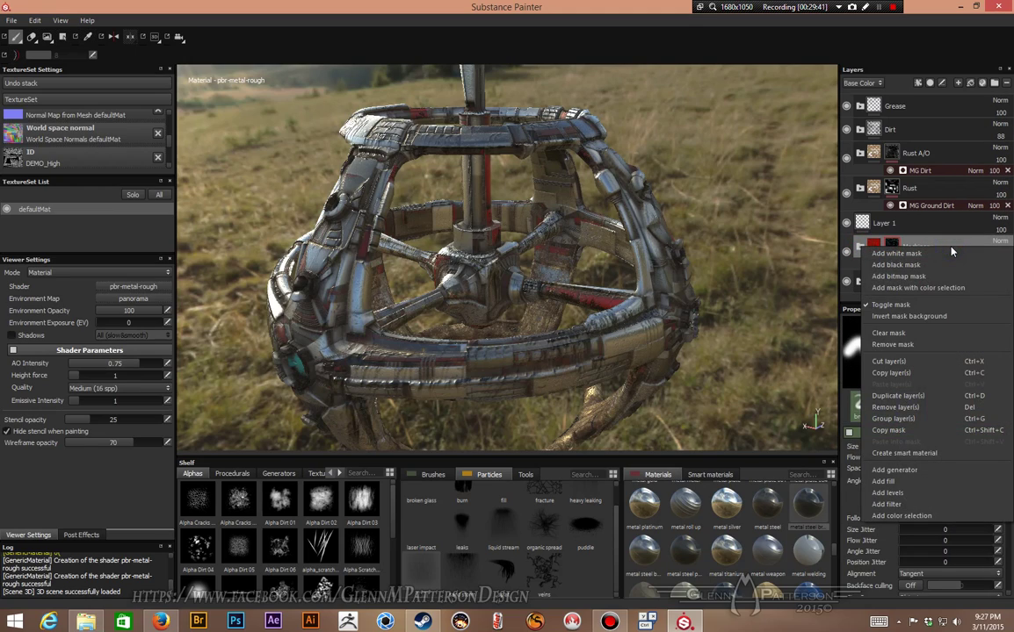
{"action": "left_click", "coordinate": [928, 396]}
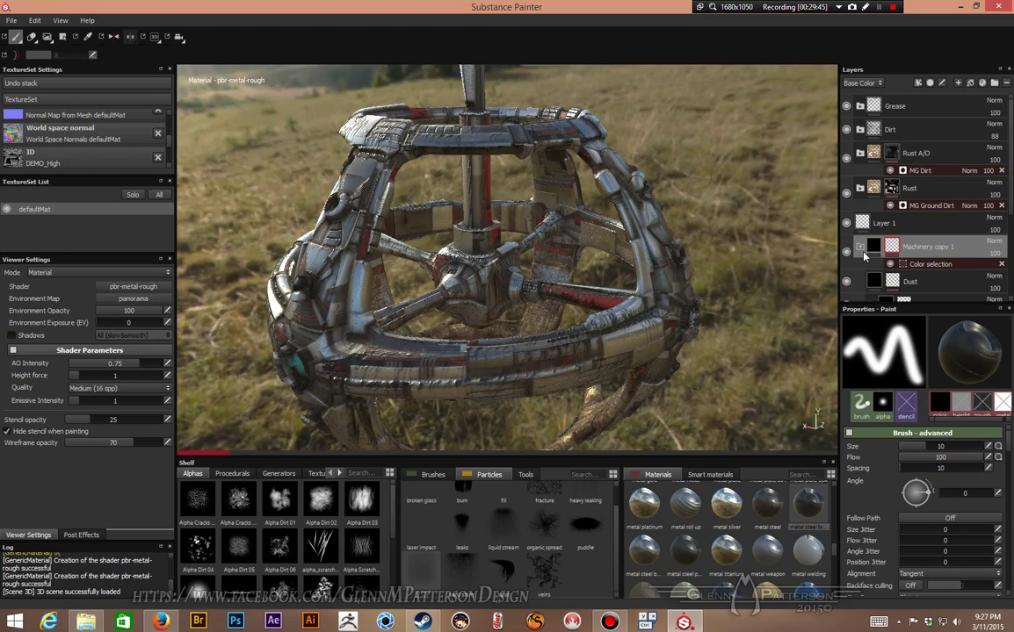
Clear the dark grey ID color from Machinery copy 1's color selection and set its Clean Paint base color to yellow, R 0.927, G 0.855, B 0.000.
{"action": "left_click", "coordinate": [964, 266]}
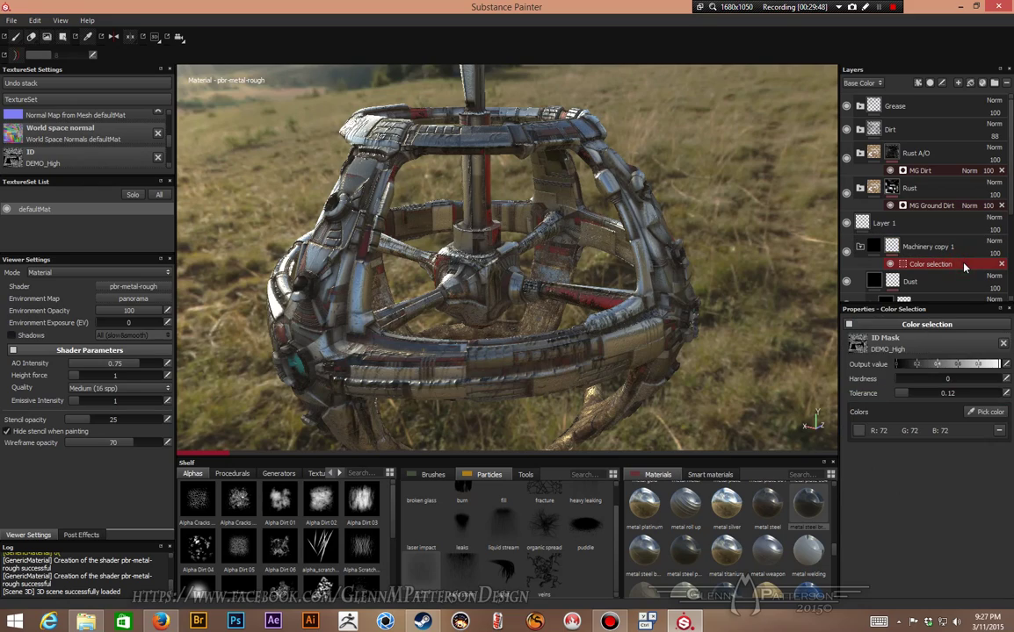
{"action": "left_click", "coordinate": [1000, 432]}
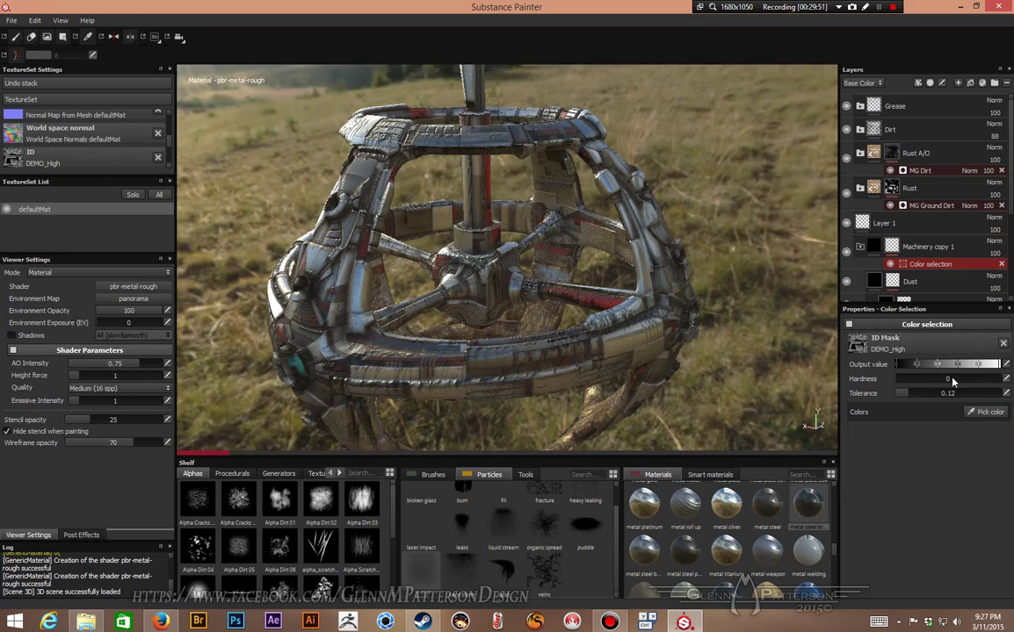
{"action": "scroll", "coordinate": [916, 260], "scroll_direction": "down", "scroll_amount": 5}
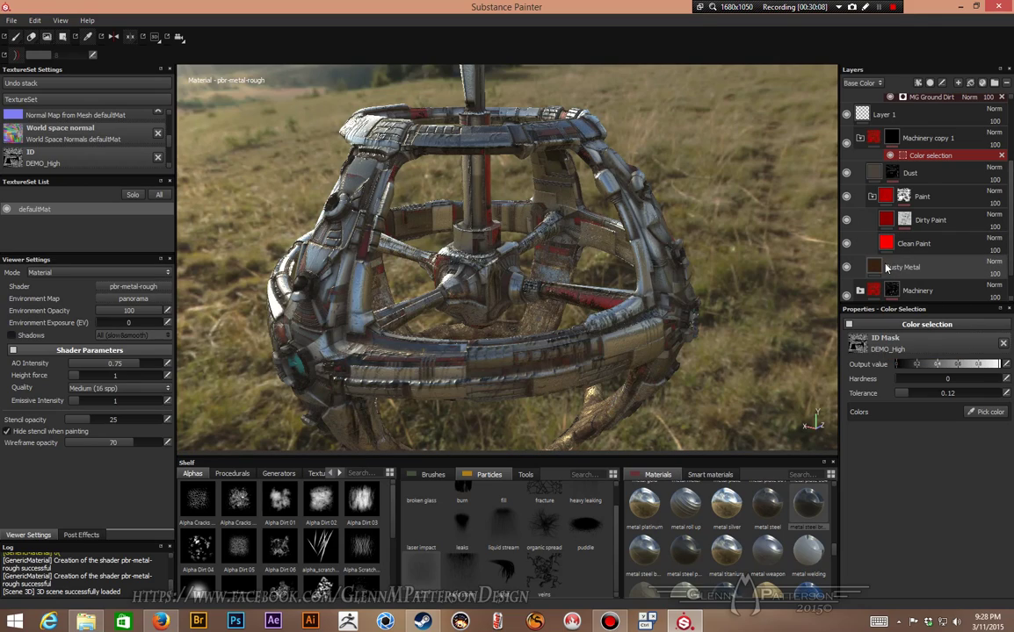
{"action": "mouse_move", "coordinate": [880, 272]}
{"action": "mouse_move", "coordinate": [888, 249]}
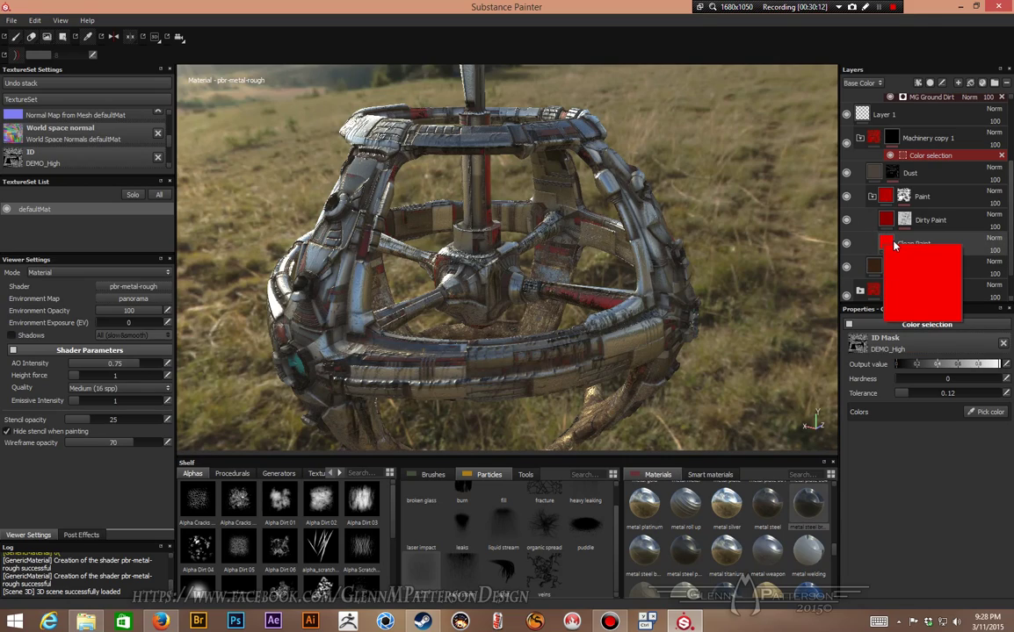
{"action": "left_click", "coordinate": [885, 248]}
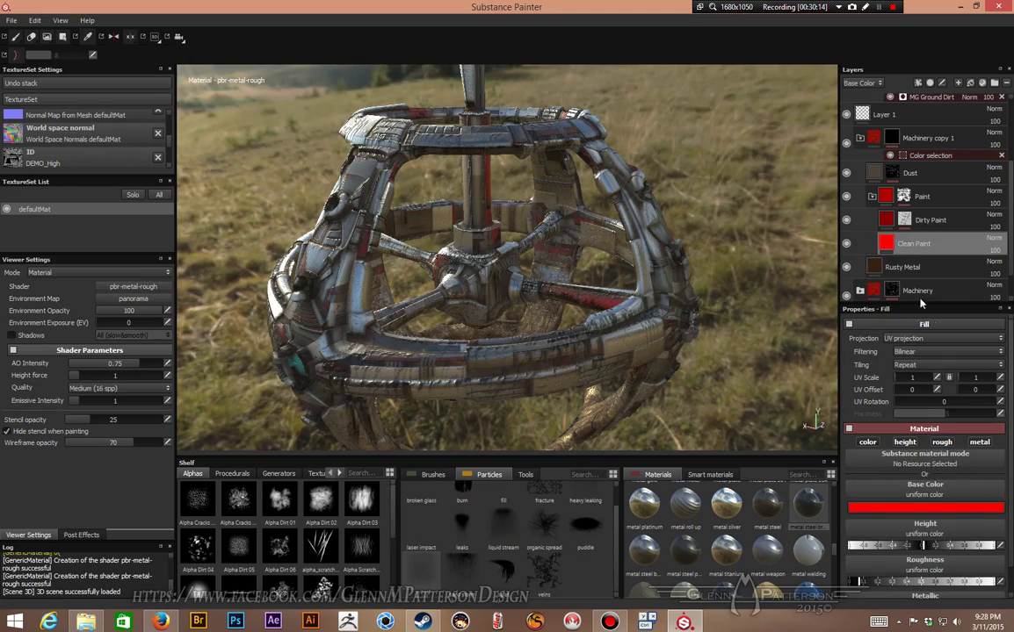
{"action": "left_click", "coordinate": [954, 509]}
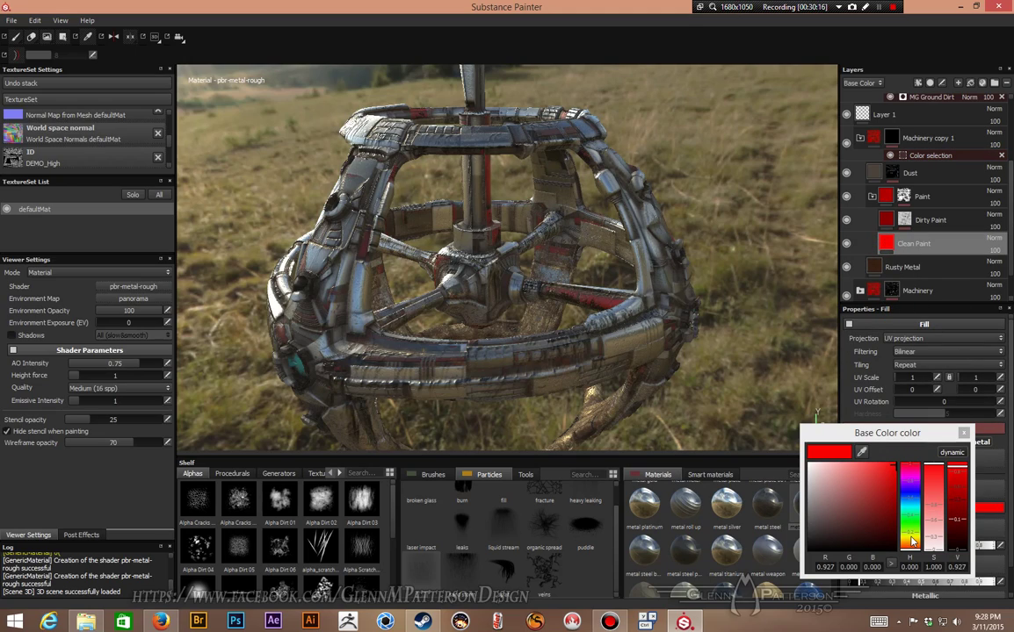
{"action": "left_click_drag", "start_coordinate": [903, 539], "coordinate": [912, 542]}
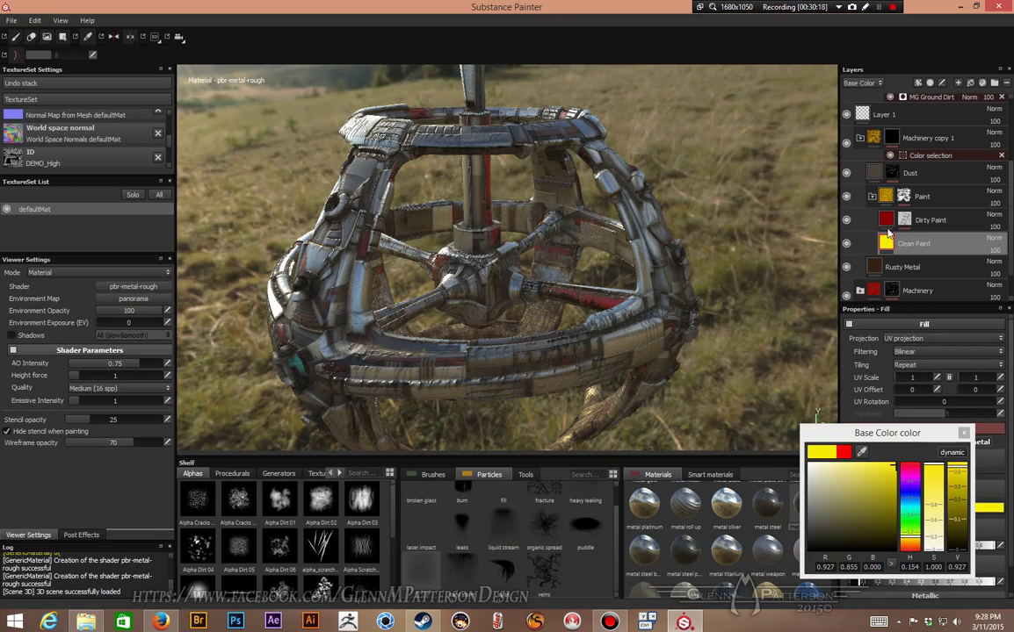
Set the base color of the Dirty Paint layer in Machinery copy 1 to dark orange, R 0.241, G 0.111, B 0.000.
{"action": "left_click", "coordinate": [909, 220]}
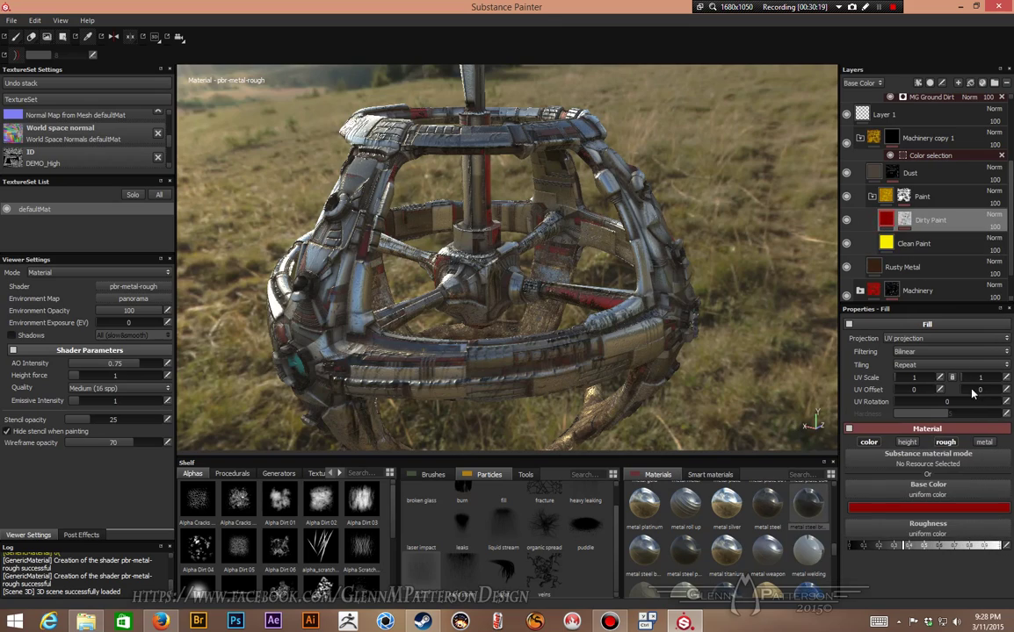
{"action": "left_click", "coordinate": [928, 508]}
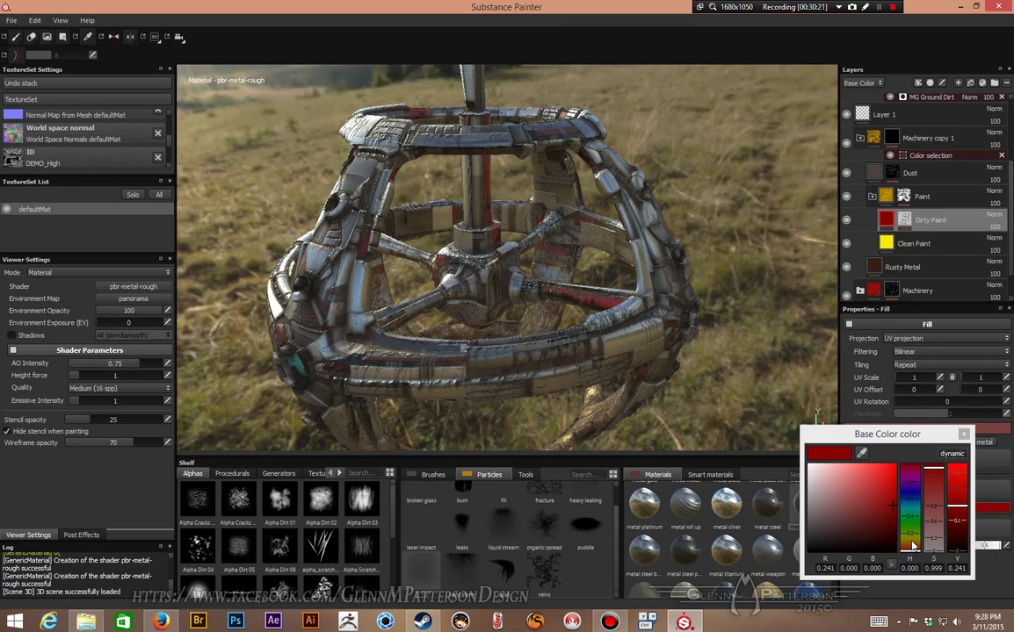
{"action": "left_click_drag", "start_coordinate": [911, 545], "coordinate": [896, 524]}
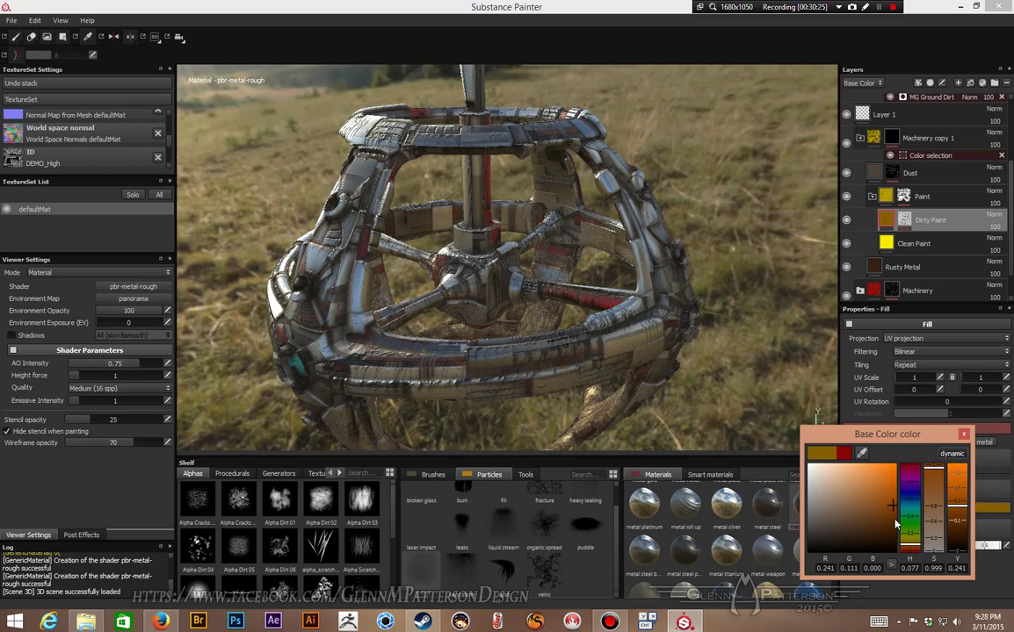
{"action": "left_click", "coordinate": [964, 436]}
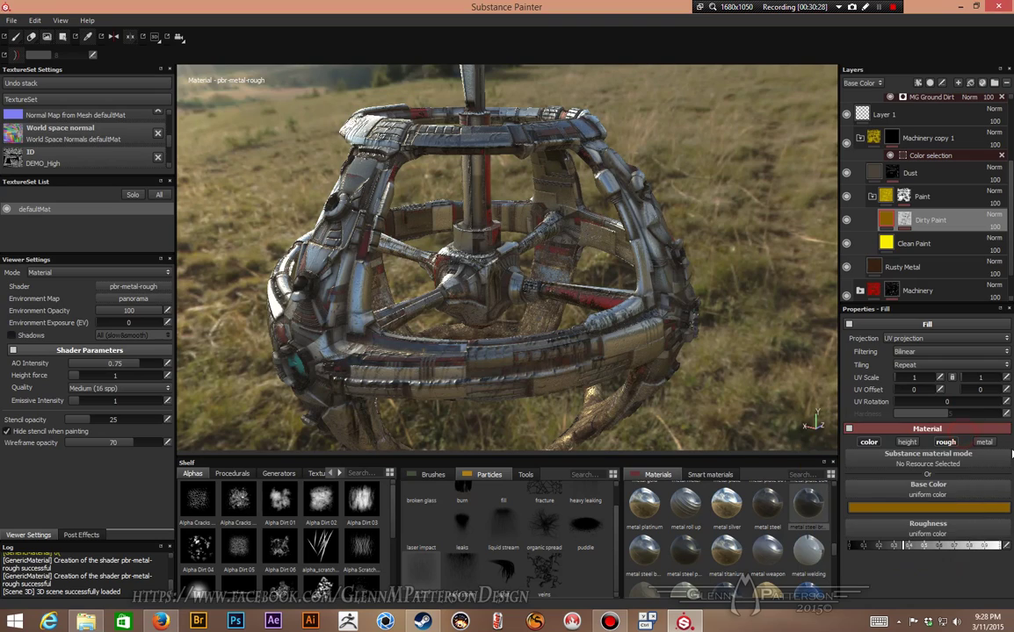
Pick the light grey ID color R 197, G 197, B 197 from the model for Machinery copy 1's color selection.
{"action": "left_click", "coordinate": [937, 159]}
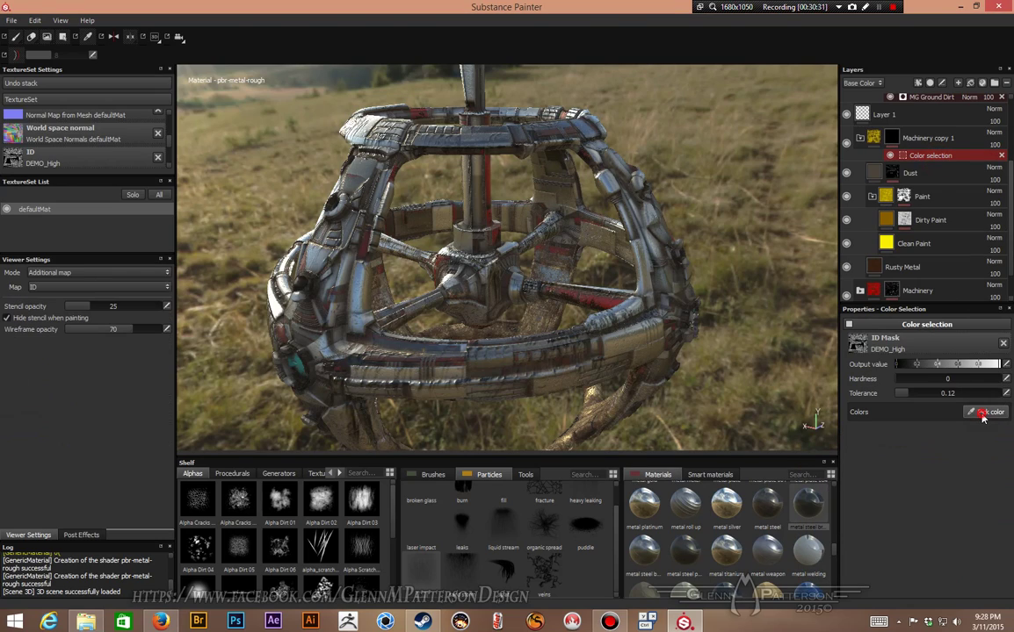
{"action": "left_click", "coordinate": [982, 415]}
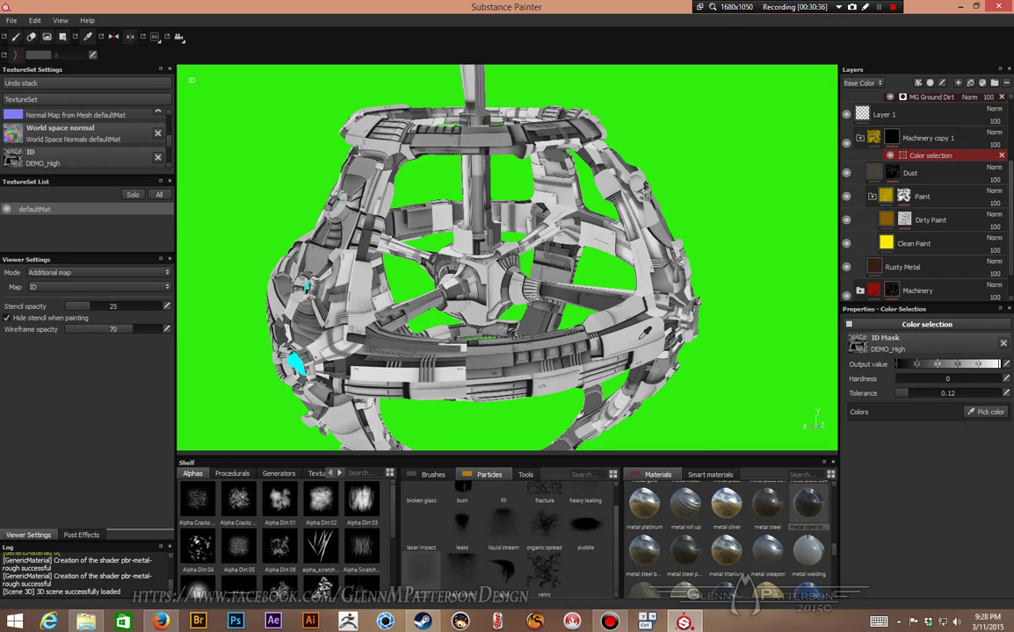
{"action": "left_click", "coordinate": [585, 295]}
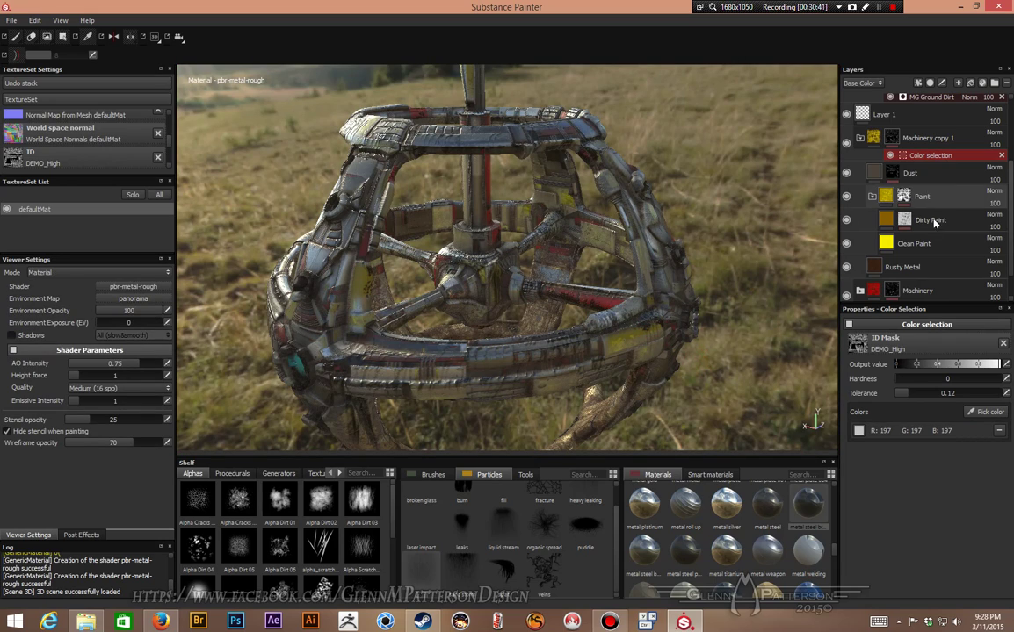
Change the Dirty Paint layer's base color to dark blue, R 0.000, G 0.054, B 0.241.
{"action": "left_click", "coordinate": [889, 222]}
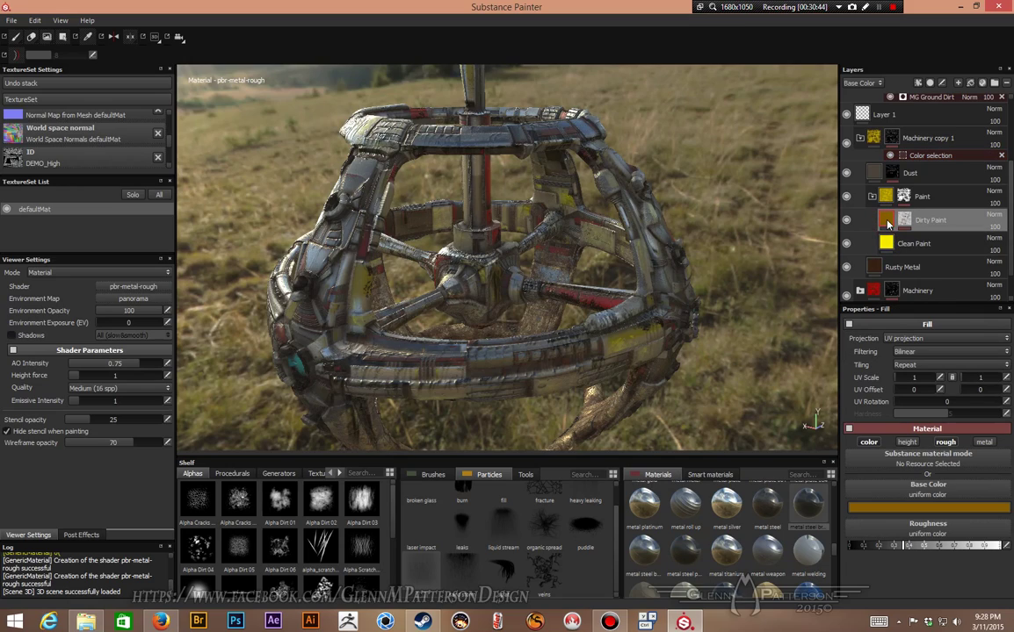
{"action": "left_click", "coordinate": [930, 509]}
{"action": "left_click_drag", "start_coordinate": [916, 545], "coordinate": [914, 550]}
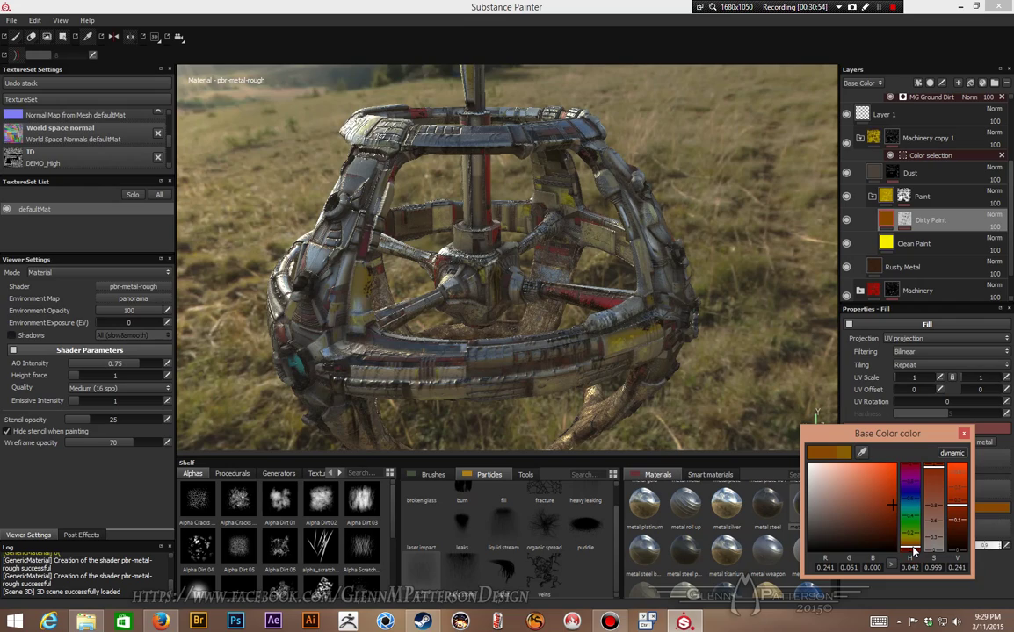
{"action": "left_click", "coordinate": [911, 496]}
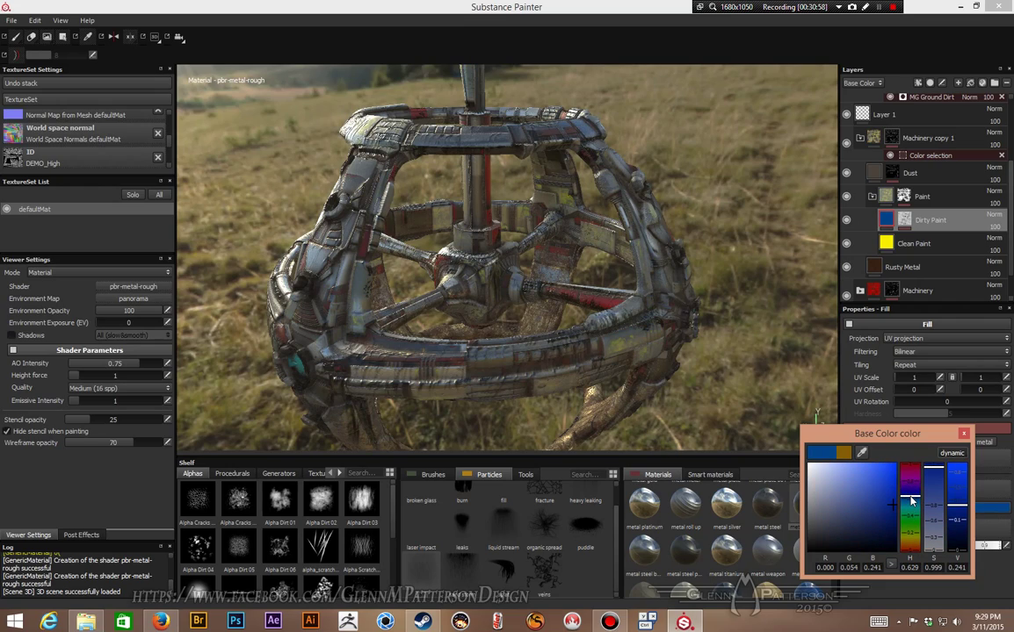
Try cyan and blue for the Clean Paint base color, then settle on bright green, R 0.104, G 0.927, B 0.000.
{"action": "left_click", "coordinate": [913, 243]}
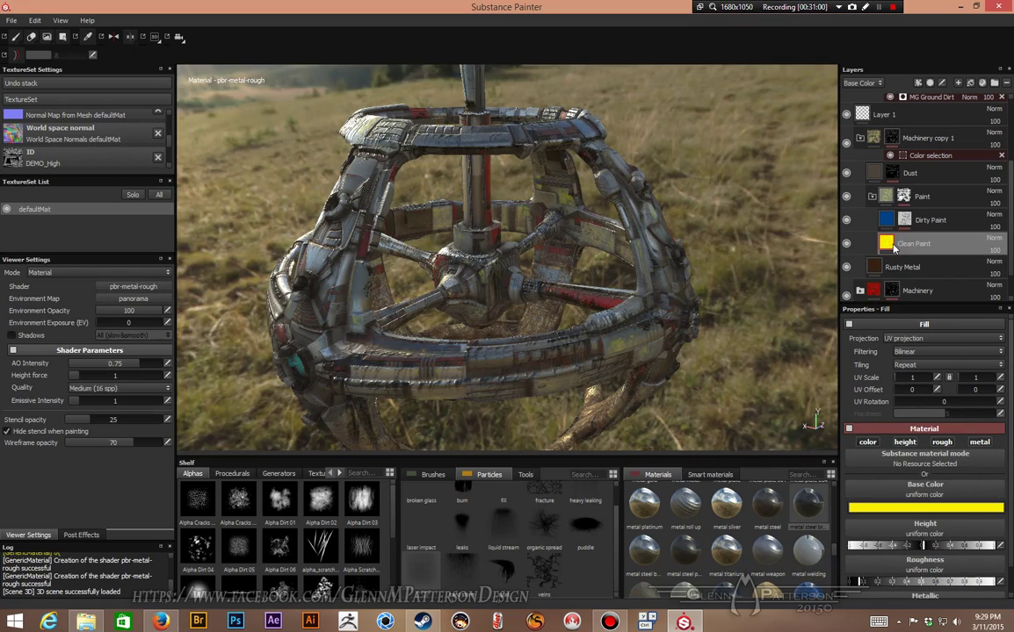
{"action": "left_click", "coordinate": [902, 510]}
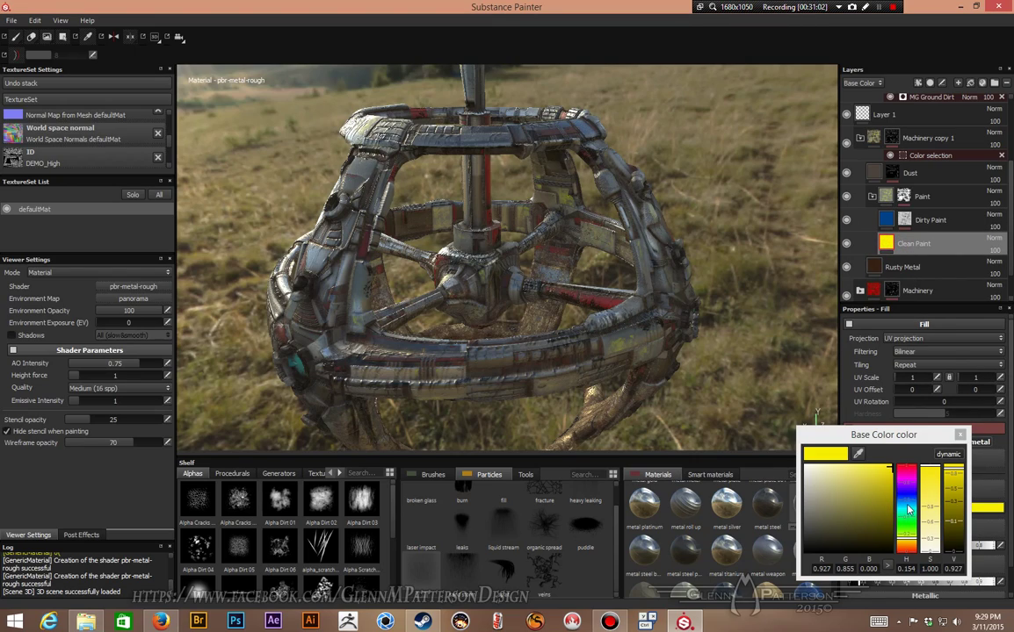
{"action": "left_click", "coordinate": [906, 512]}
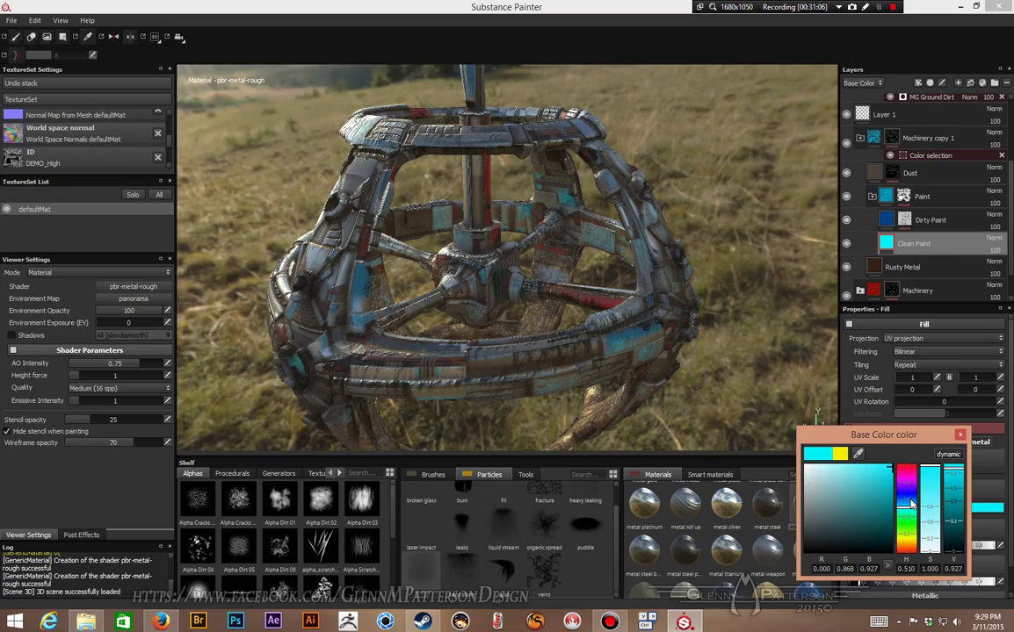
{"action": "left_click", "coordinate": [911, 499]}
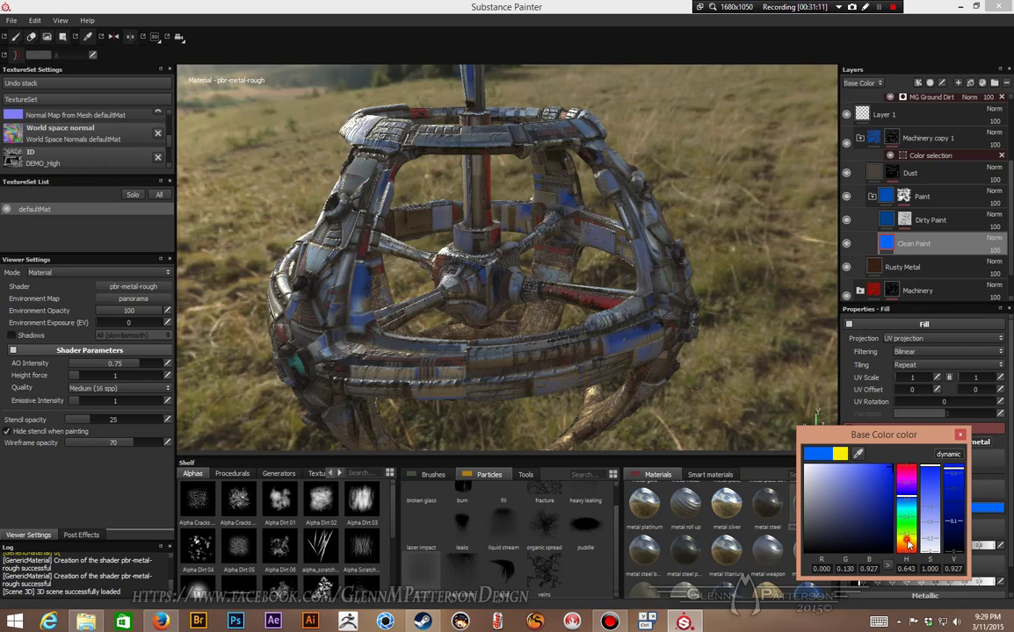
{"action": "left_click", "coordinate": [908, 528]}
{"action": "left_click", "coordinate": [909, 524]}
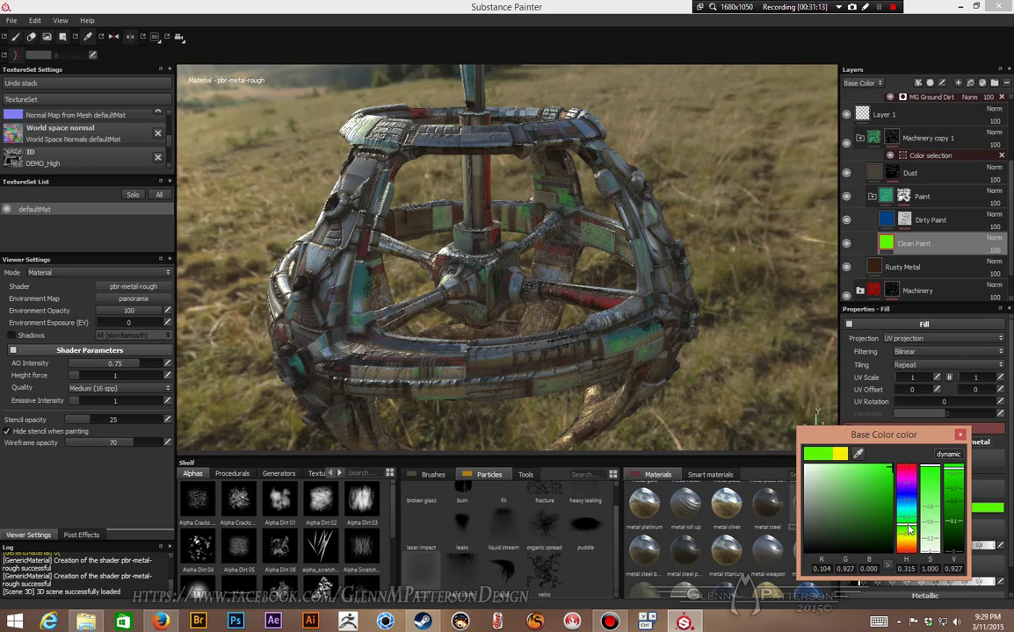
{"action": "left_click", "coordinate": [960, 435]}
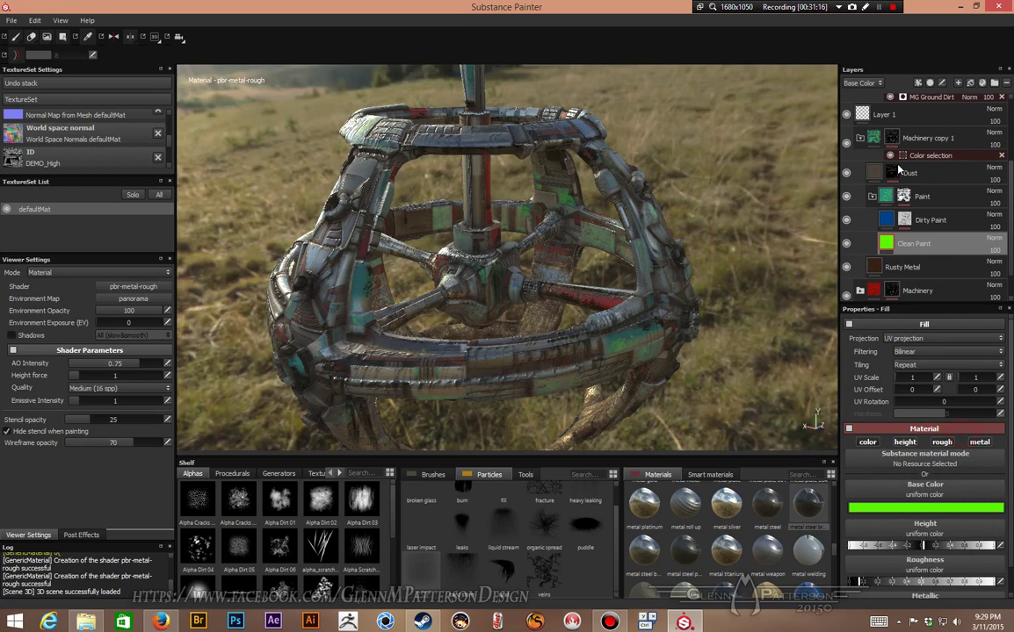
Remove the Machinery copy 1 folder from the layer stack.
{"action": "left_click", "coordinate": [940, 144]}
{"action": "right_click", "coordinate": [939, 144]}
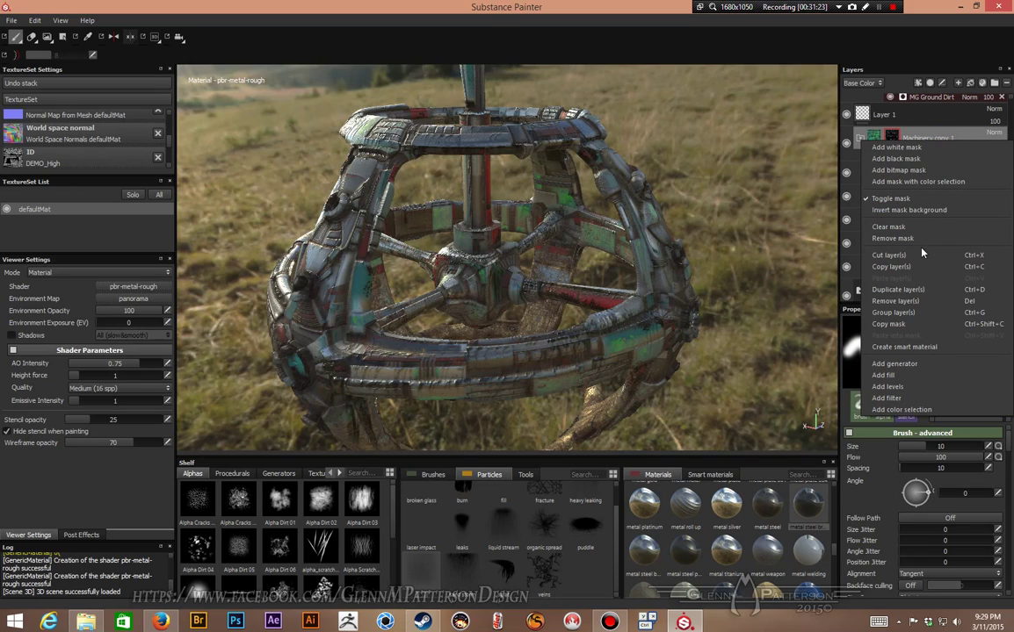
{"action": "left_click", "coordinate": [924, 300]}
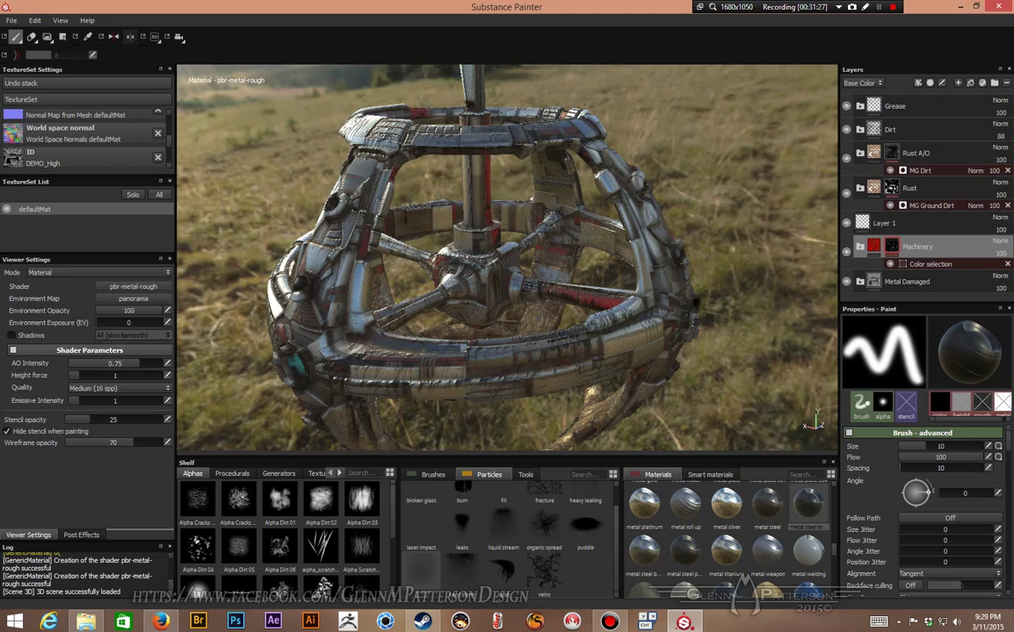
Add the light grey ID color R 196, G 196, B 196 to the Machinery folder's color selection and inspect the model from several sides.
{"action": "left_click", "coordinate": [927, 264]}
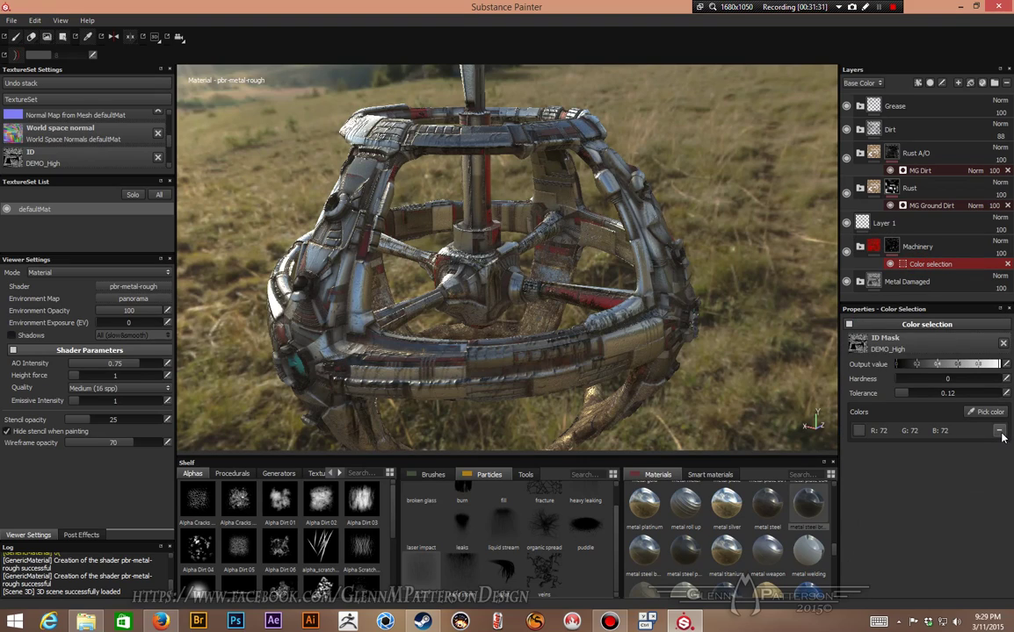
{"action": "left_click", "coordinate": [988, 412]}
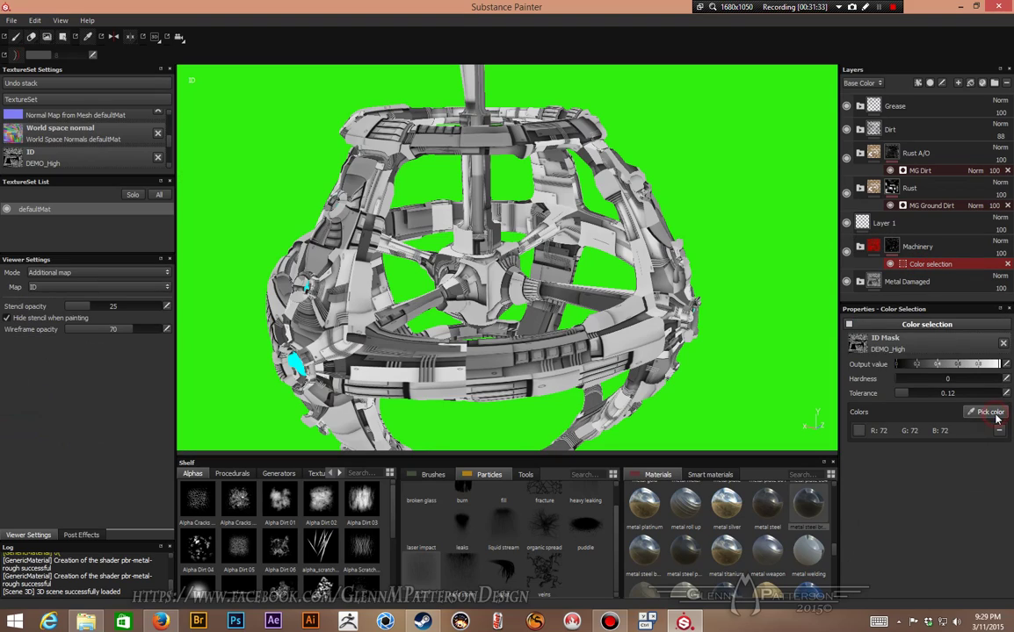
{"action": "left_click", "coordinate": [634, 337]}
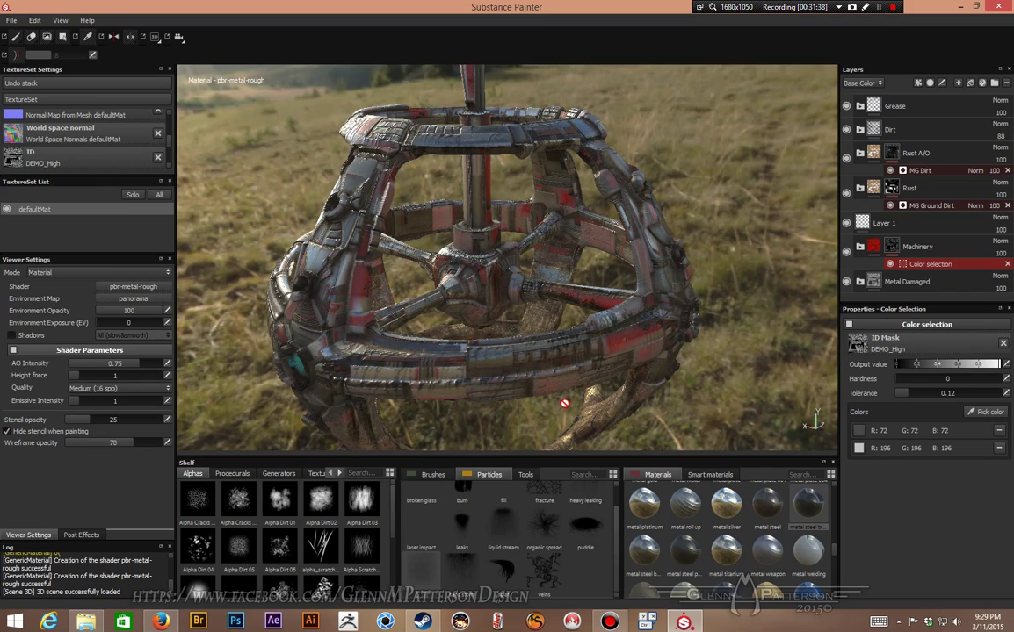
{"action": "left_click_drag", "start_coordinate": [509, 353], "coordinate": [435, 341], "text": "alt"}
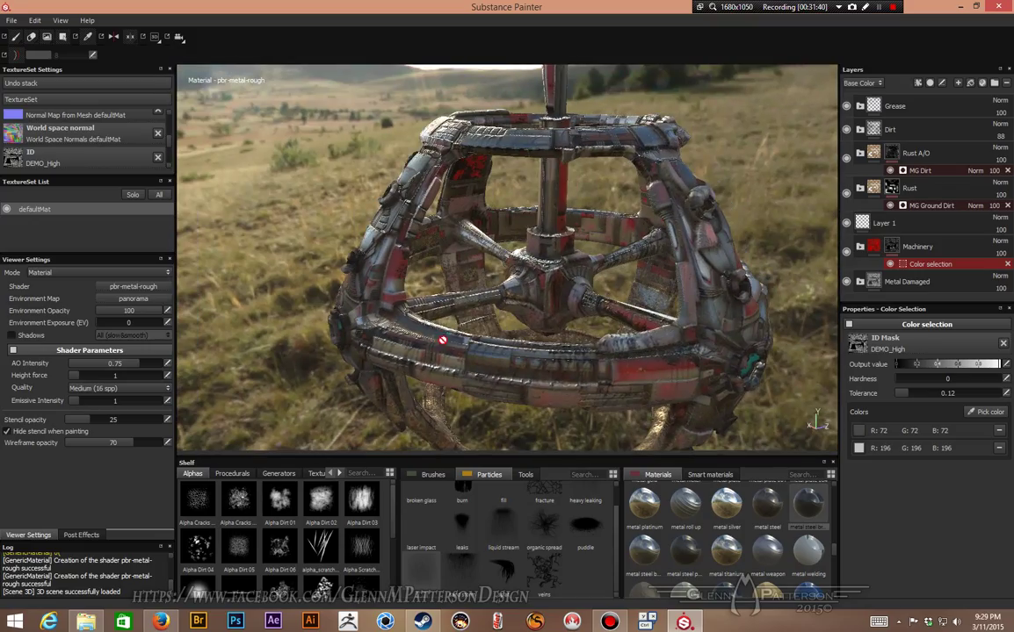
{"action": "left_click_drag", "start_coordinate": [544, 180], "coordinate": [812, 334], "text": "alt"}
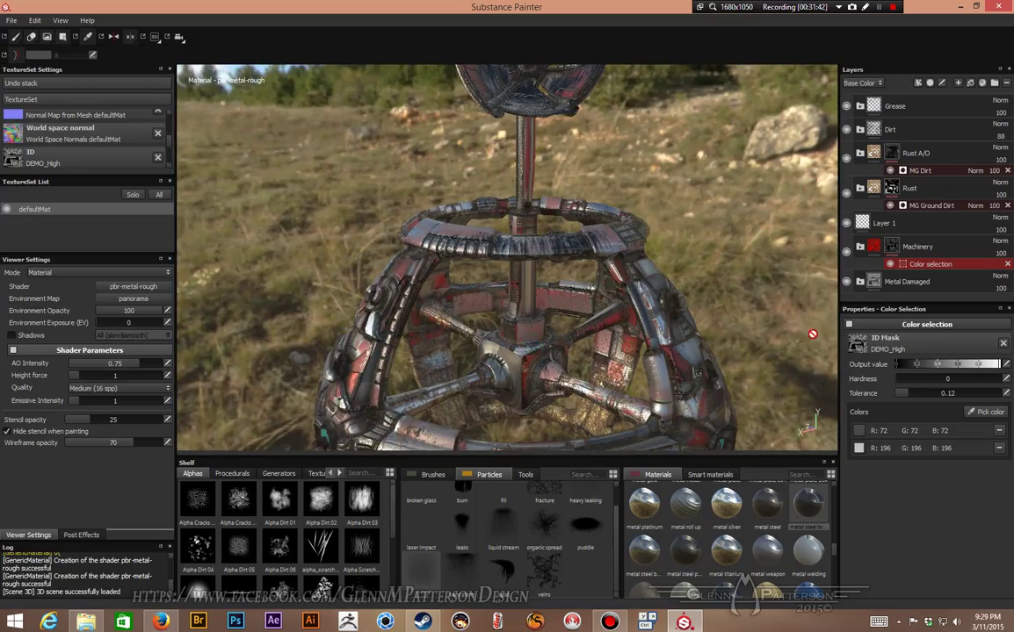
{"action": "left_click_drag", "start_coordinate": [457, 307], "coordinate": [650, 220], "text": "alt"}
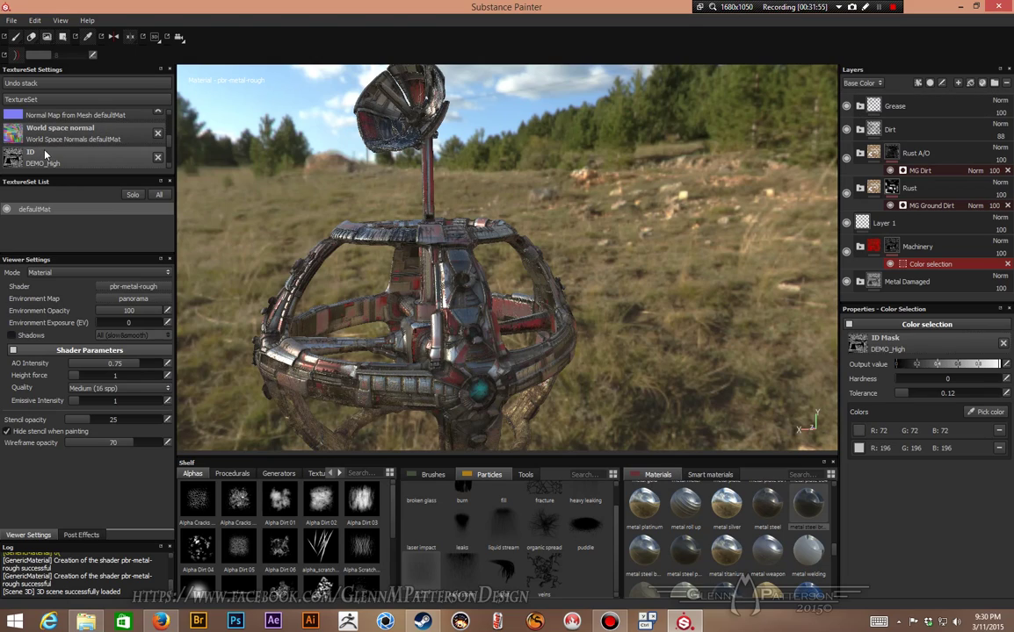
Select the Grease folder and review the texture set's size and channel settings.
{"action": "scroll", "coordinate": [52, 136], "scroll_direction": "up", "scroll_amount": 5}
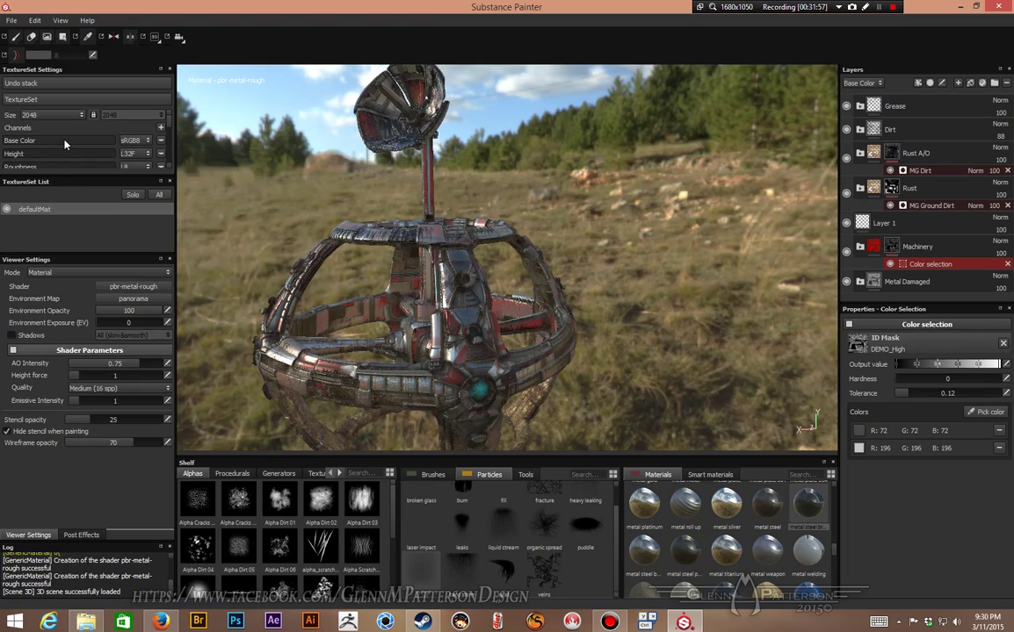
{"action": "left_click", "coordinate": [946, 106]}
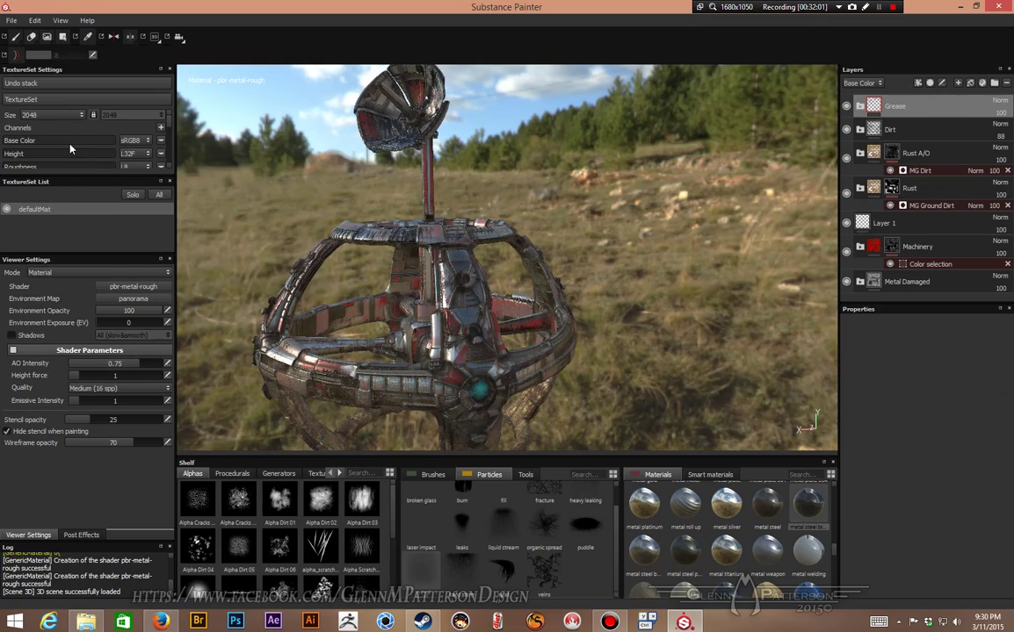
{"action": "scroll", "coordinate": [74, 154], "scroll_direction": "down", "scroll_amount": 2}
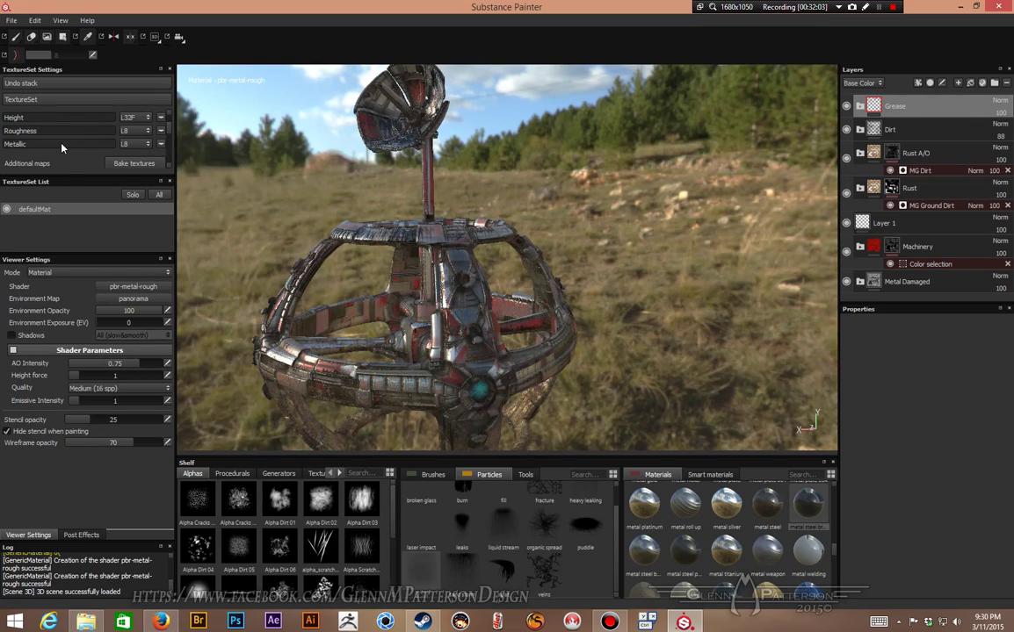
{"action": "scroll", "coordinate": [70, 142], "scroll_direction": "up", "scroll_amount": 2}
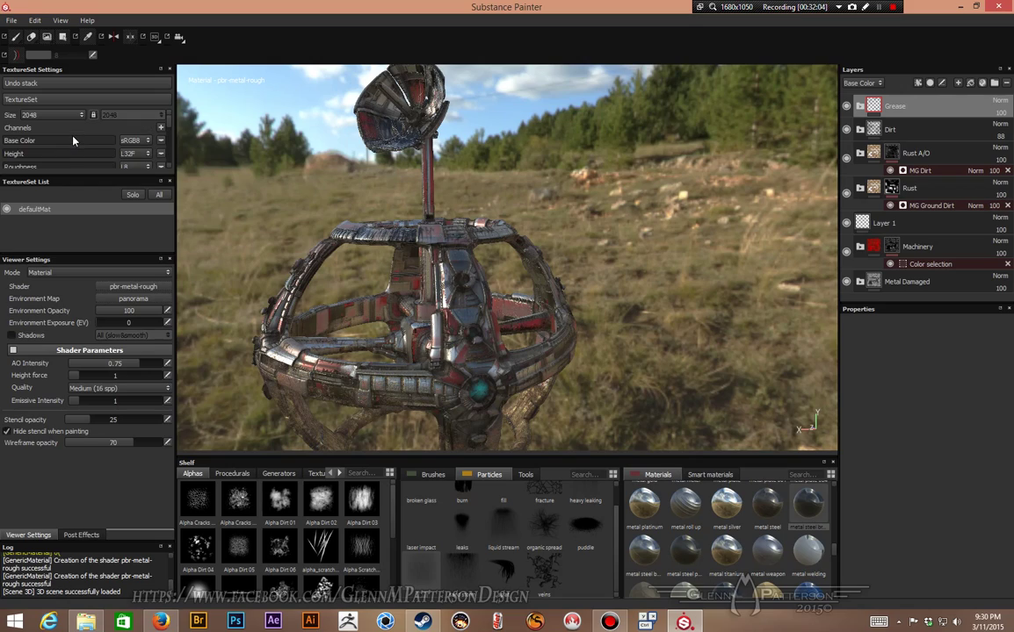
Add an Emissive channel to the texture set and create a folder named Emmisive above the Grease folder.
{"action": "left_click", "coordinate": [161, 130]}
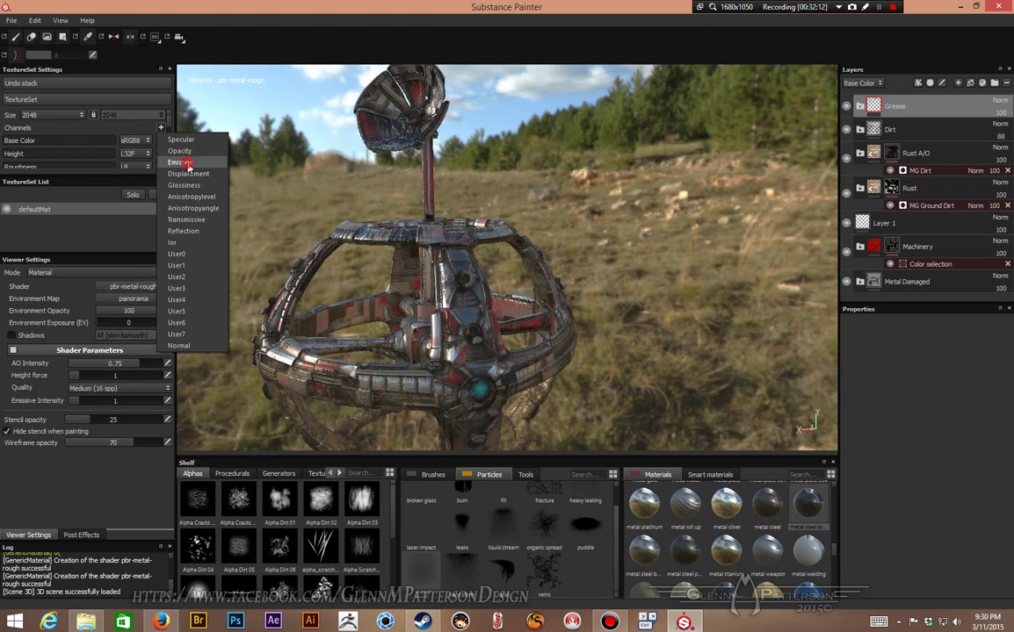
{"action": "left_click", "coordinate": [187, 164]}
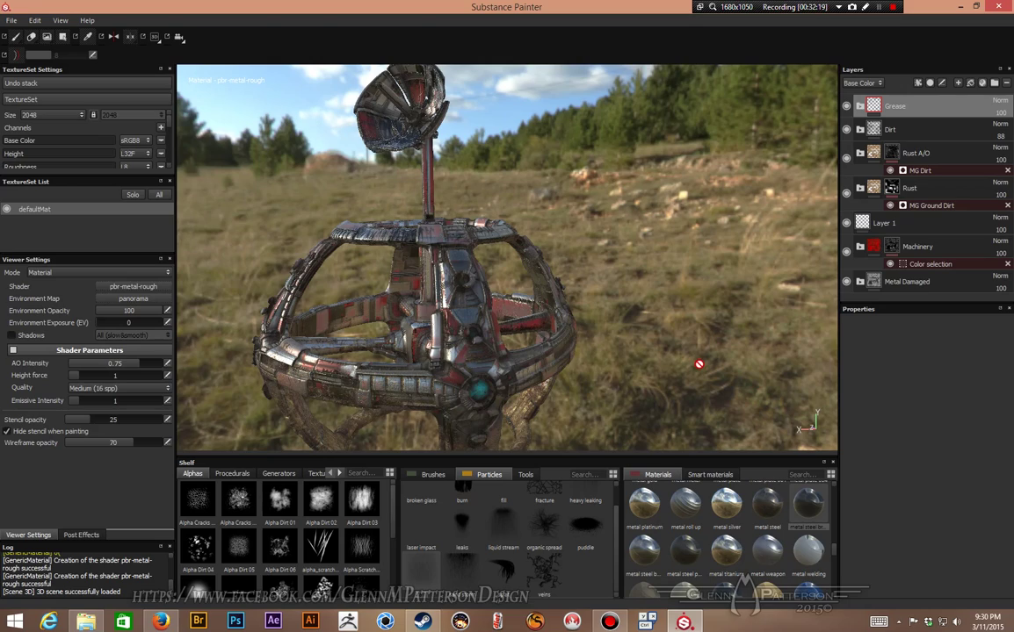
{"action": "left_click", "coordinate": [995, 85]}
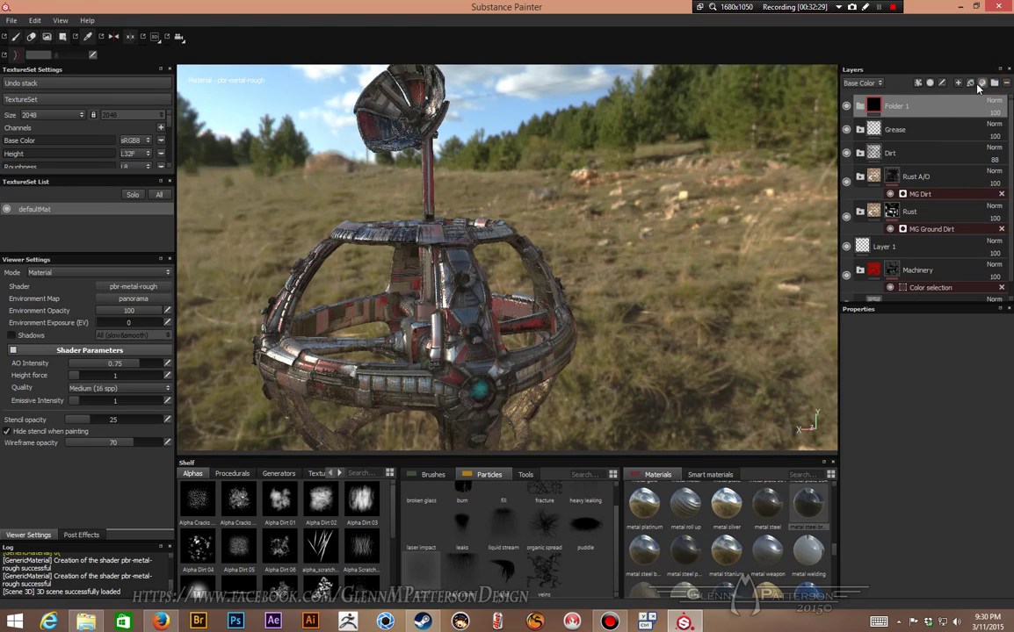
{"action": "double_click", "coordinate": [896, 106]}
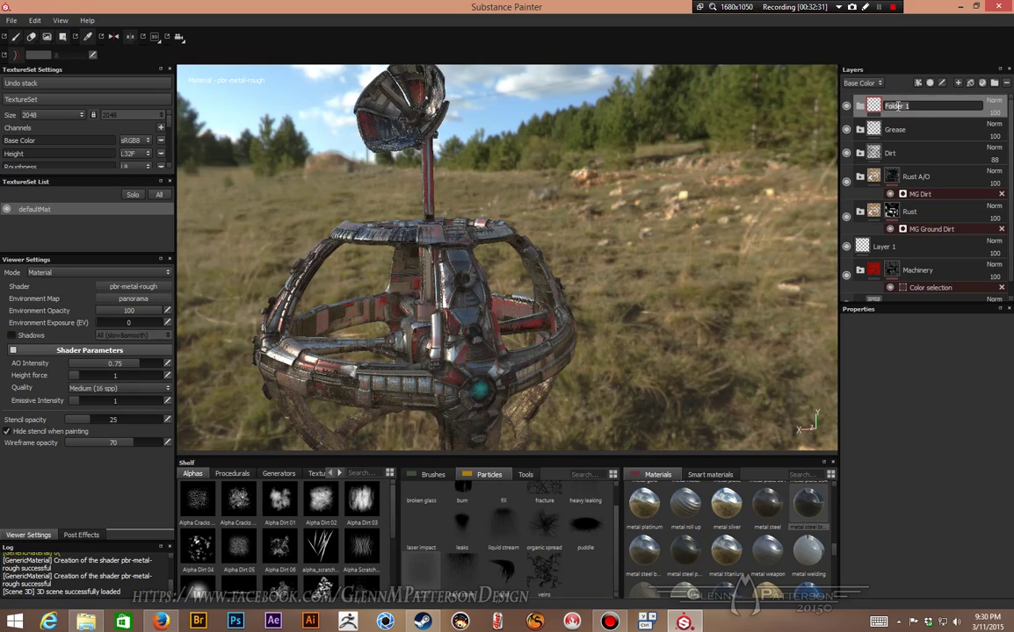
{"action": "type", "text": "Emmis"}
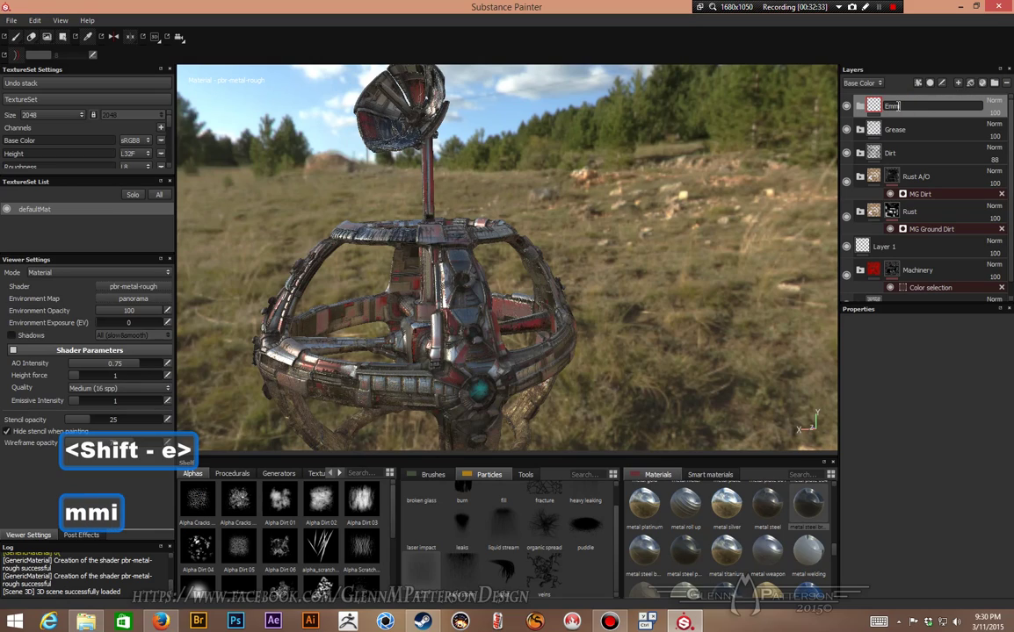
{"action": "type", "text": "ive"}
{"action": "key", "text": "Return"}
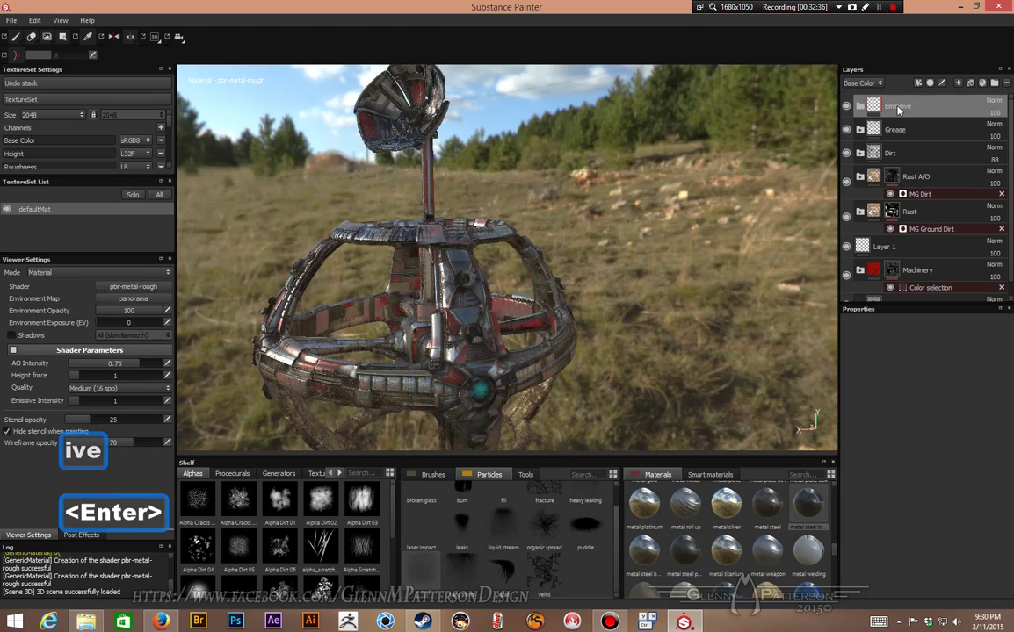
Add a new layer inside the Emmisive folder and give it a Fill effect.
{"action": "left_click", "coordinate": [958, 83]}
{"action": "left_click", "coordinate": [938, 105]}
{"action": "left_click_drag", "start_coordinate": [864, 113], "coordinate": [865, 137]}
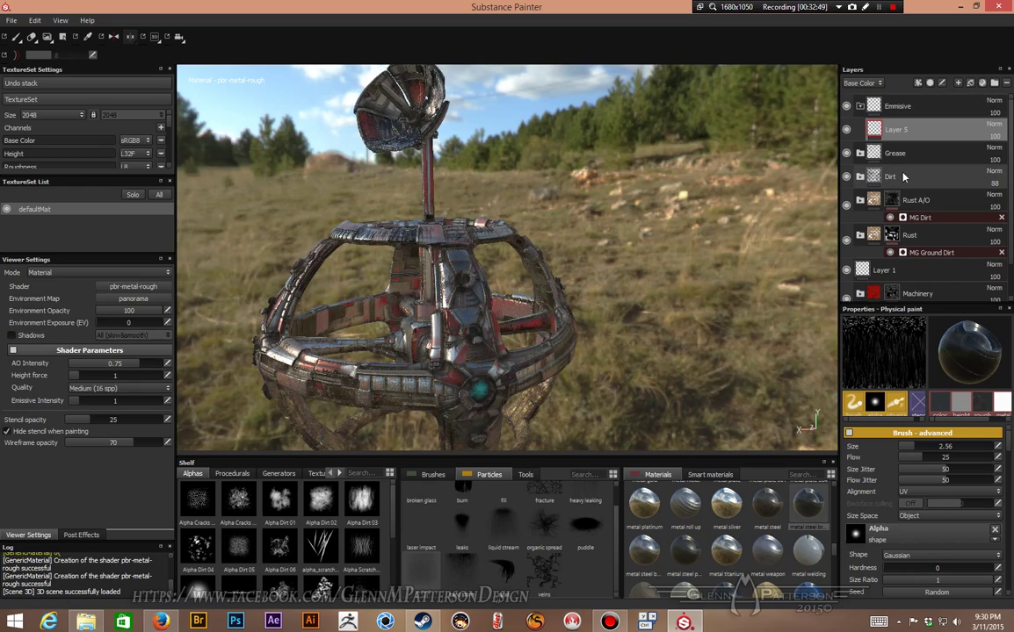
{"action": "right_click", "coordinate": [930, 134]}
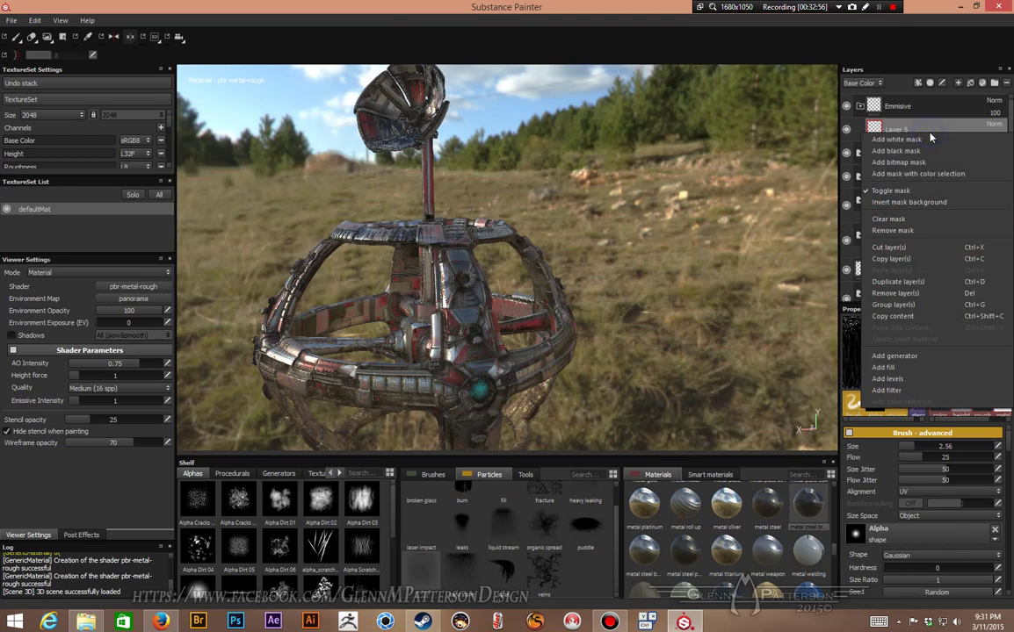
{"action": "left_click", "coordinate": [918, 83]}
{"action": "left_click", "coordinate": [913, 106]}
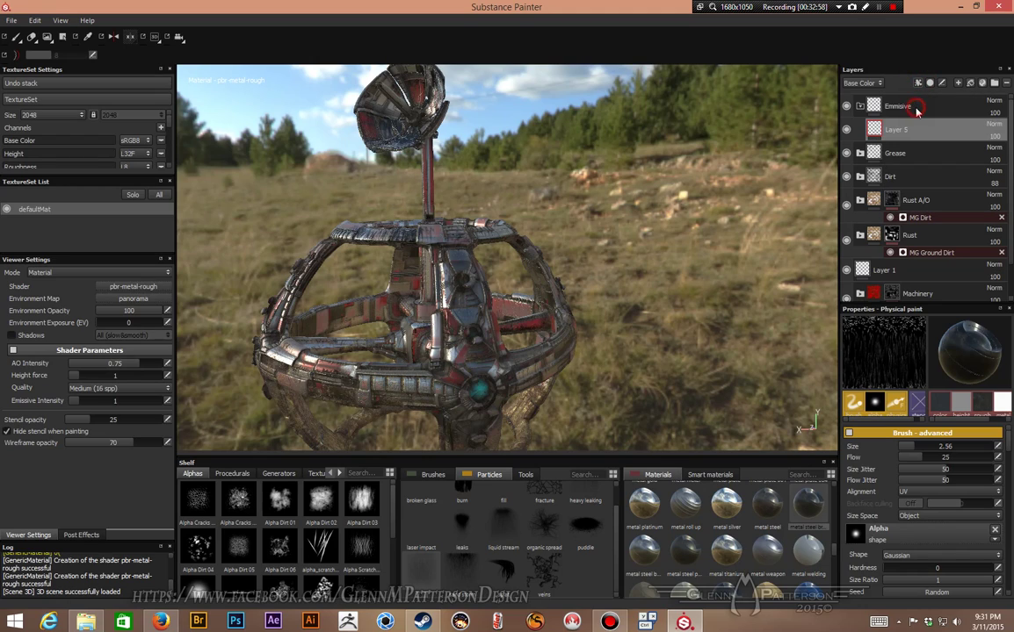
Turn off the fill's metal, roughness, height and color channels so that it affects only emissive.
{"action": "left_click", "coordinate": [988, 442]}
{"action": "left_click", "coordinate": [959, 443]}
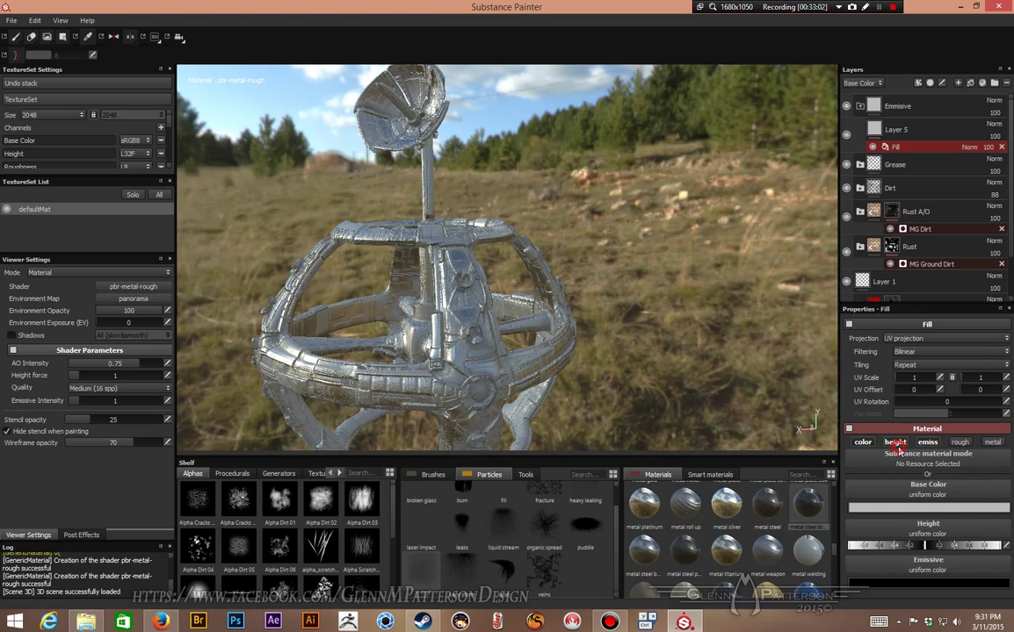
{"action": "left_click", "coordinate": [894, 443]}
{"action": "left_click", "coordinate": [863, 442]}
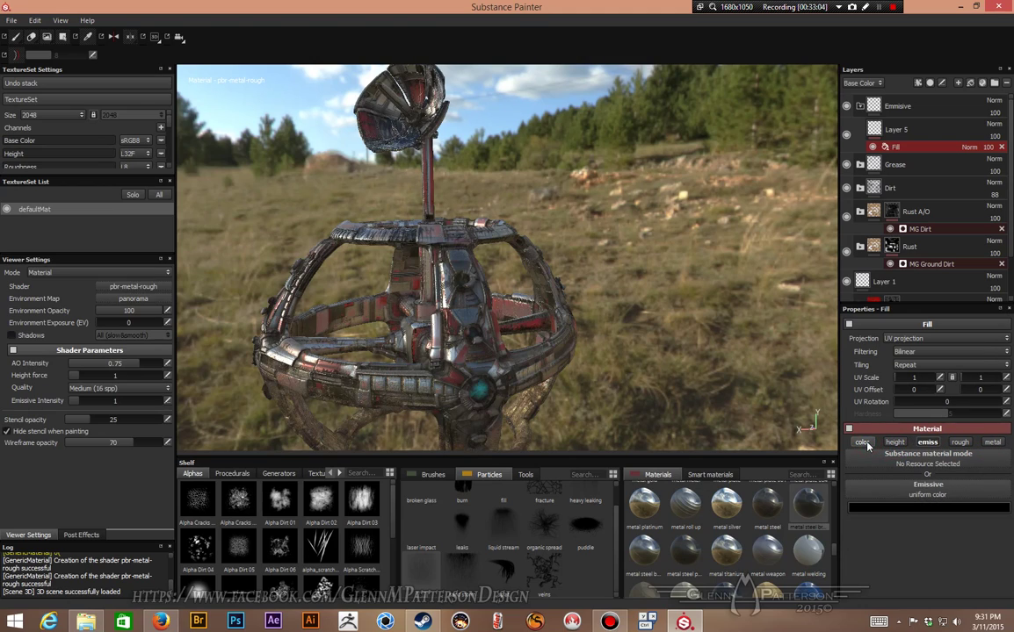
Set the fill's emissive color to bright cyan, R 0.000, G 0.937, B 1.000.
{"action": "left_click", "coordinate": [942, 510]}
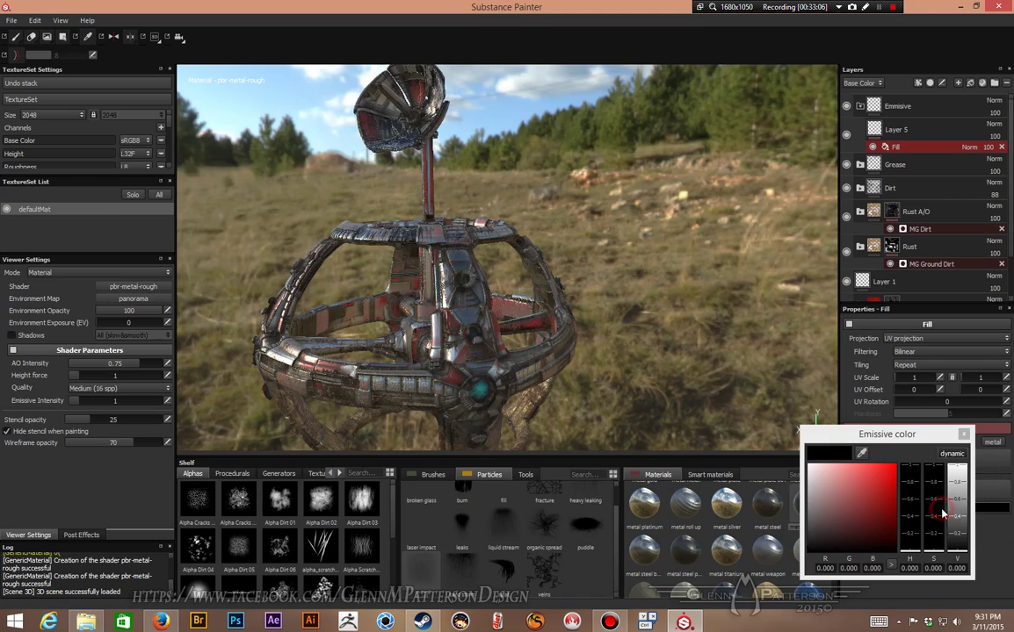
{"action": "left_click", "coordinate": [955, 518]}
{"action": "left_click_drag", "start_coordinate": [956, 518], "coordinate": [955, 465]}
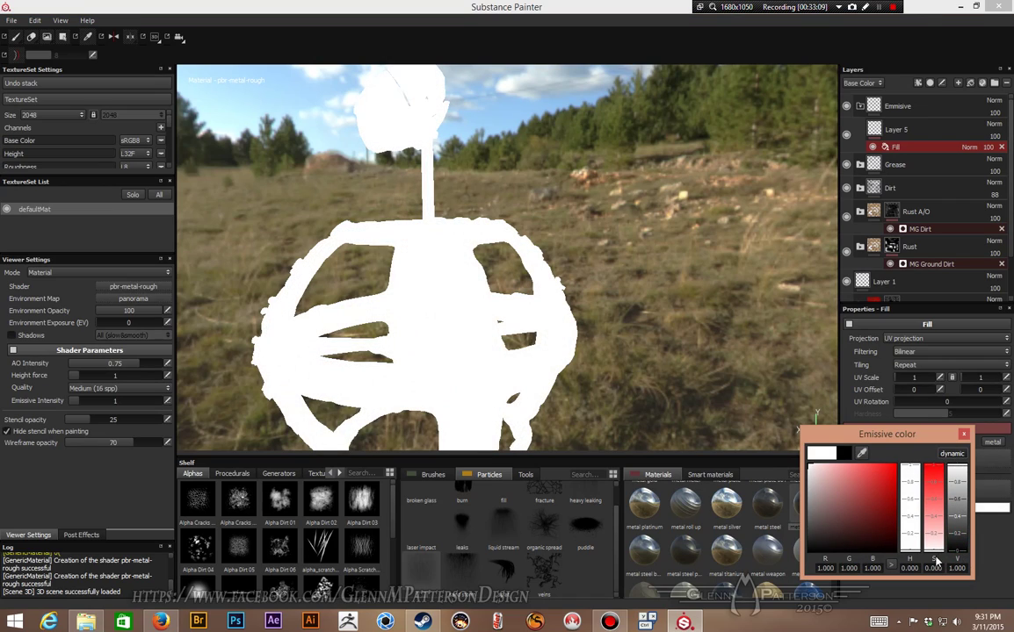
{"action": "left_click_drag", "start_coordinate": [937, 563], "coordinate": [937, 452]}
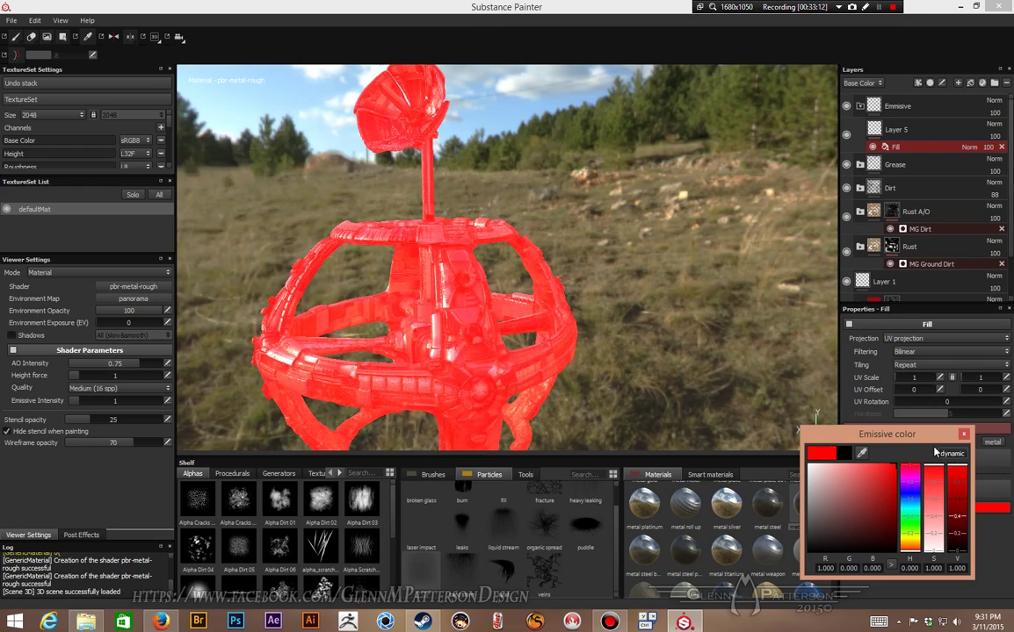
{"action": "left_click", "coordinate": [911, 513]}
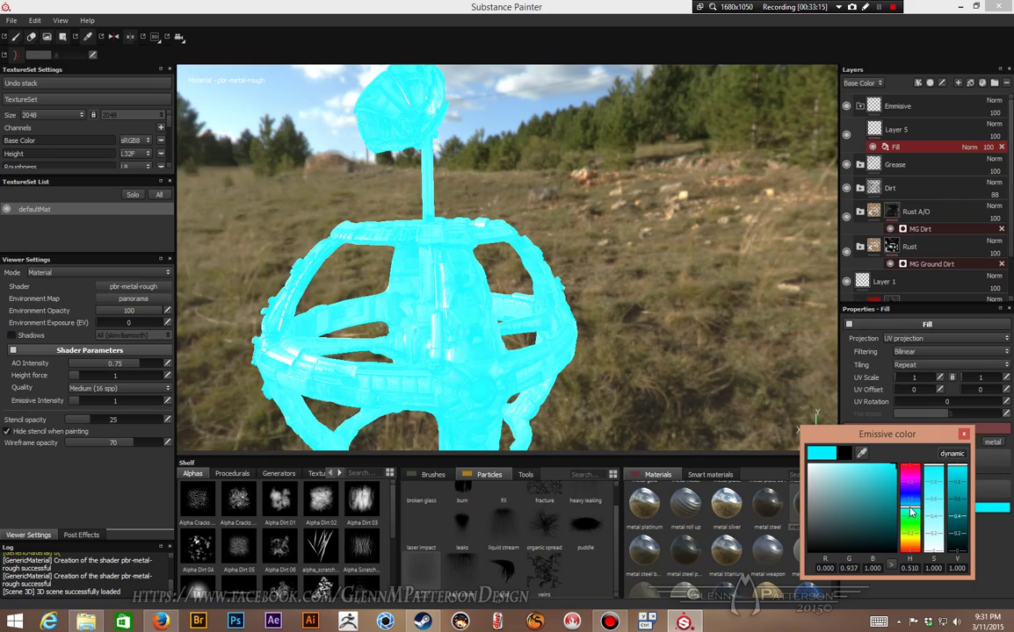
{"action": "left_click", "coordinate": [873, 397]}
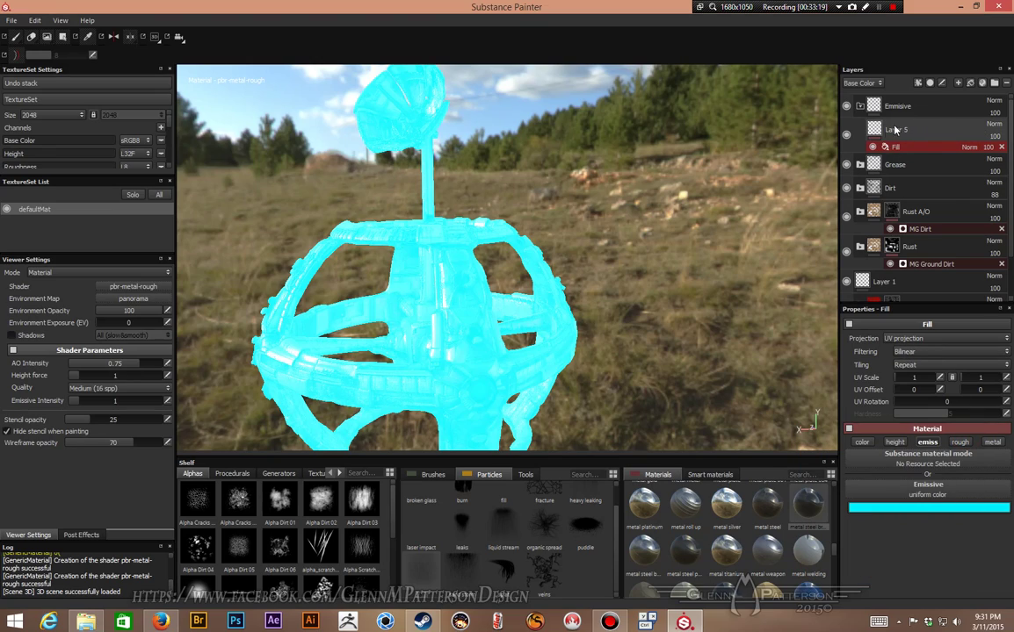
Mask the Emmisive folder with a color selection using the cyan ID color of the round lights, R 0, G 254, B 254.
{"action": "left_click", "coordinate": [924, 106]}
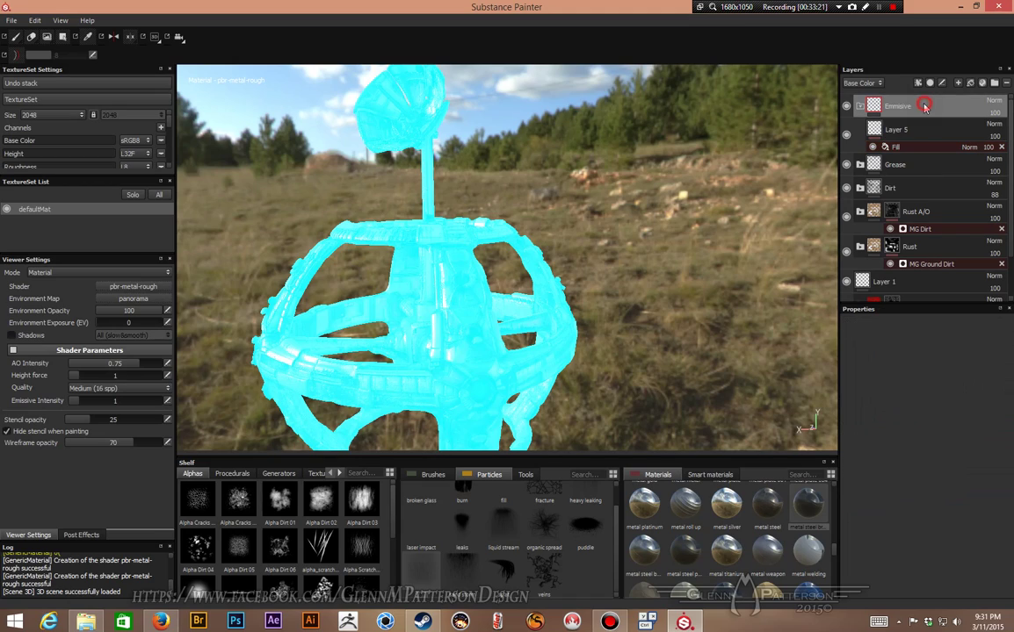
{"action": "right_click", "coordinate": [923, 105]}
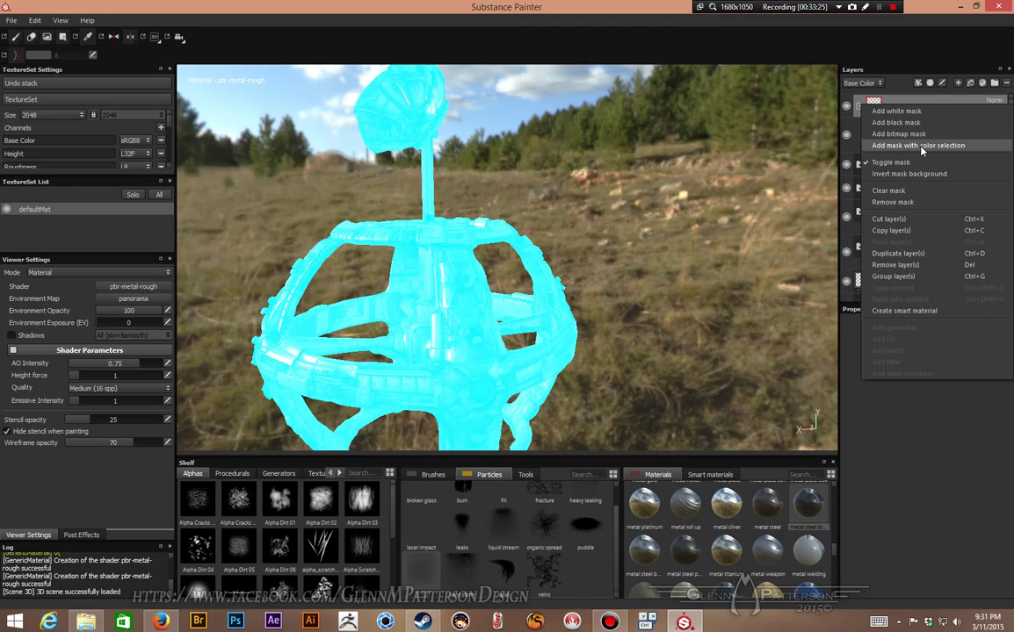
{"action": "left_click", "coordinate": [920, 146]}
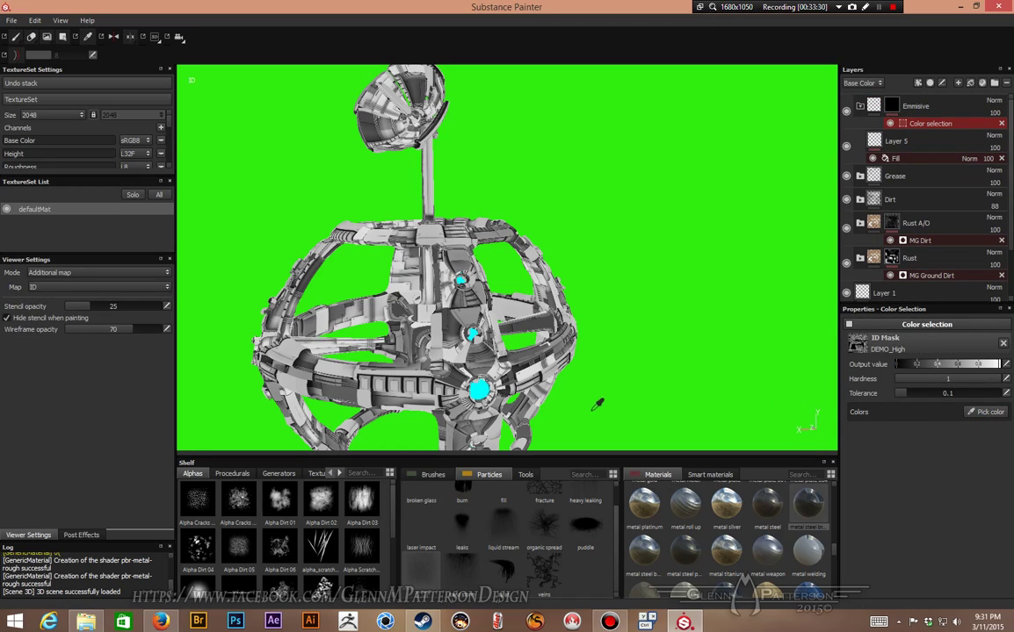
{"action": "left_click", "coordinate": [477, 390]}
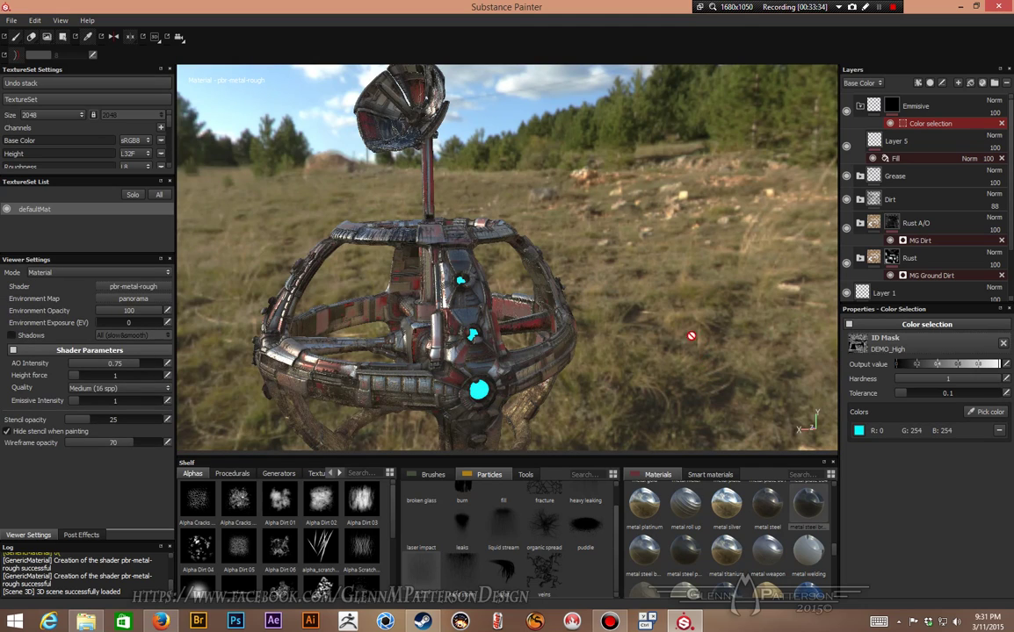
{"action": "left_click_drag", "start_coordinate": [644, 303], "coordinate": [230, 333], "text": "alt"}
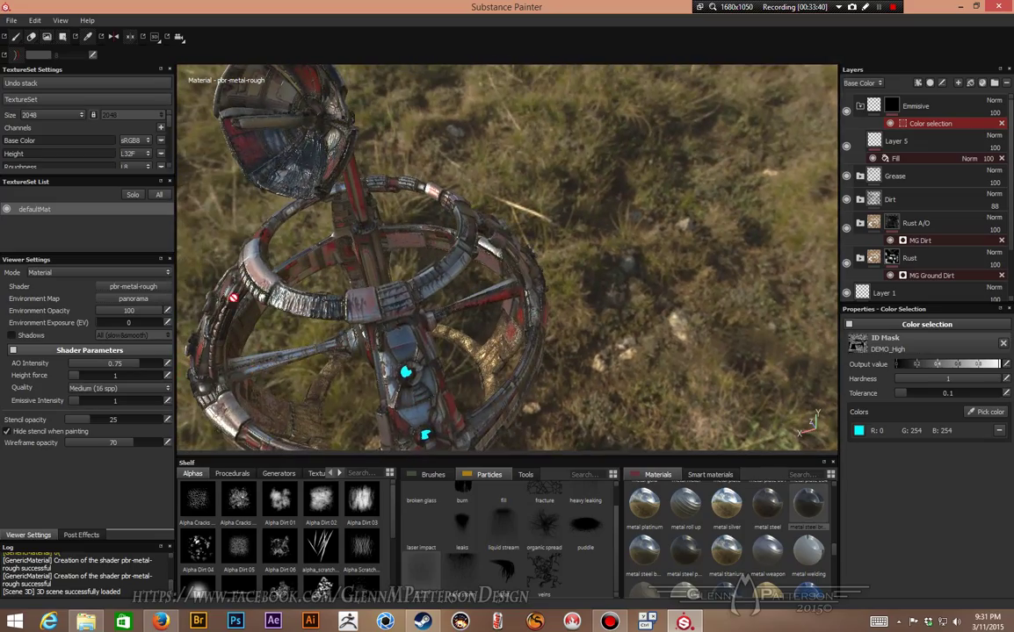
{"action": "left_click_drag", "start_coordinate": [248, 257], "coordinate": [423, 239], "text": "alt"}
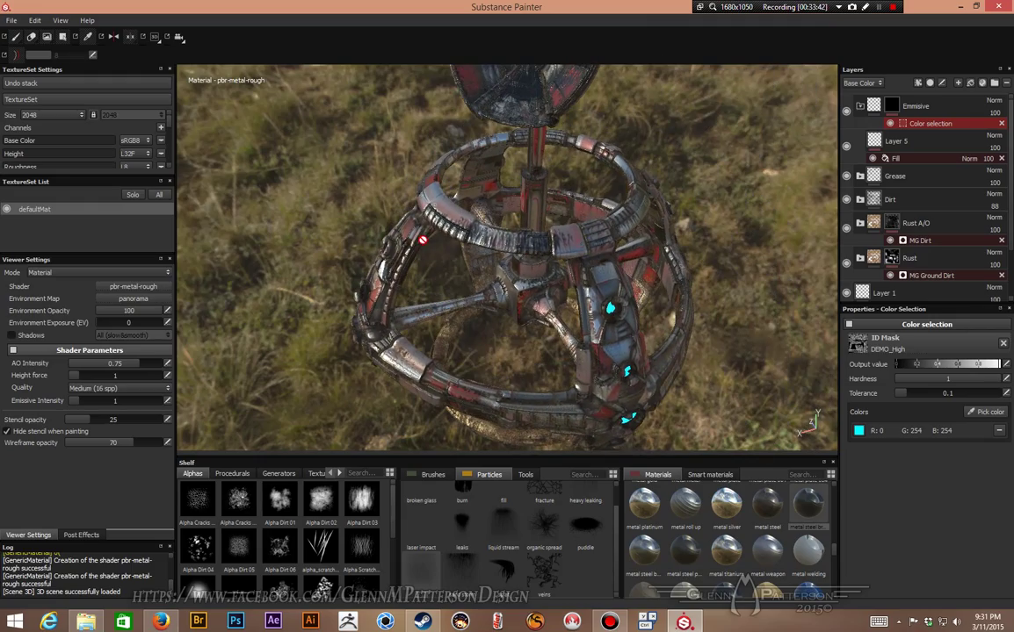
{"action": "left_click_drag", "start_coordinate": [533, 294], "coordinate": [555, 275], "text": "alt"}
{"action": "left_click_drag", "start_coordinate": [616, 279], "coordinate": [419, 319], "text": "alt"}
{"action": "left_click_drag", "start_coordinate": [502, 296], "coordinate": [605, 267], "text": "alt"}
{"action": "left_click_drag", "start_coordinate": [579, 314], "coordinate": [543, 333], "text": "alt"}
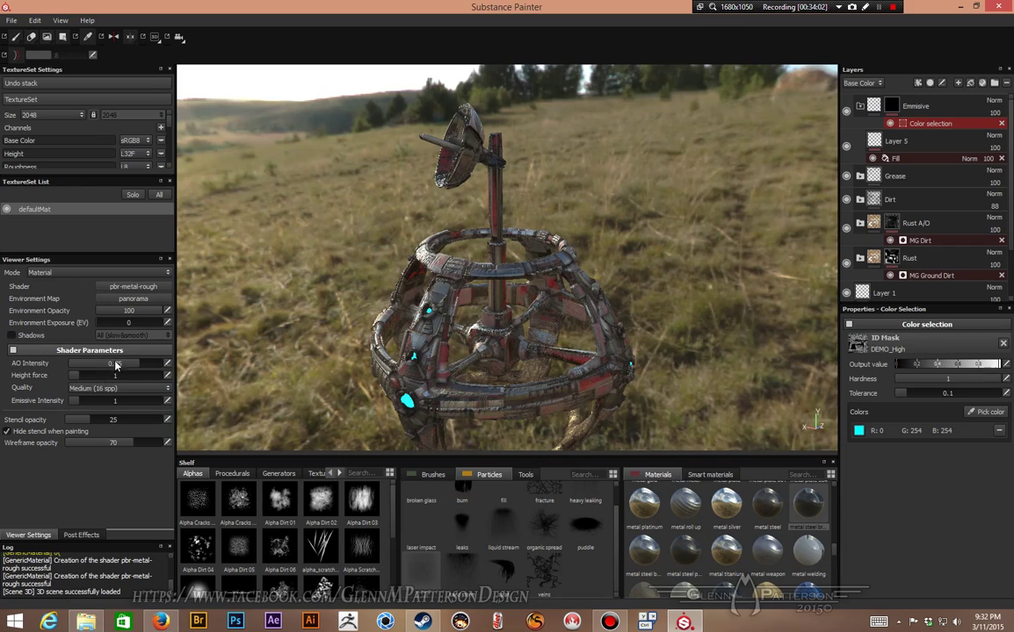
Switch the environment map to elevator_corridor, rotate the environment around the model and enable shadows.
{"action": "left_click", "coordinate": [132, 299]}
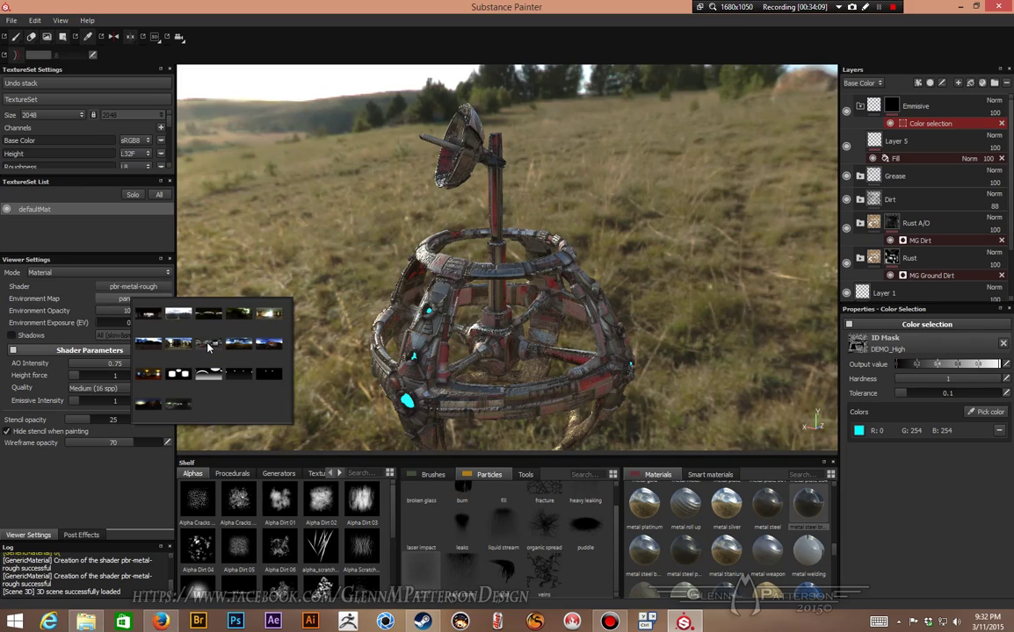
{"action": "mouse_move", "coordinate": [272, 317]}
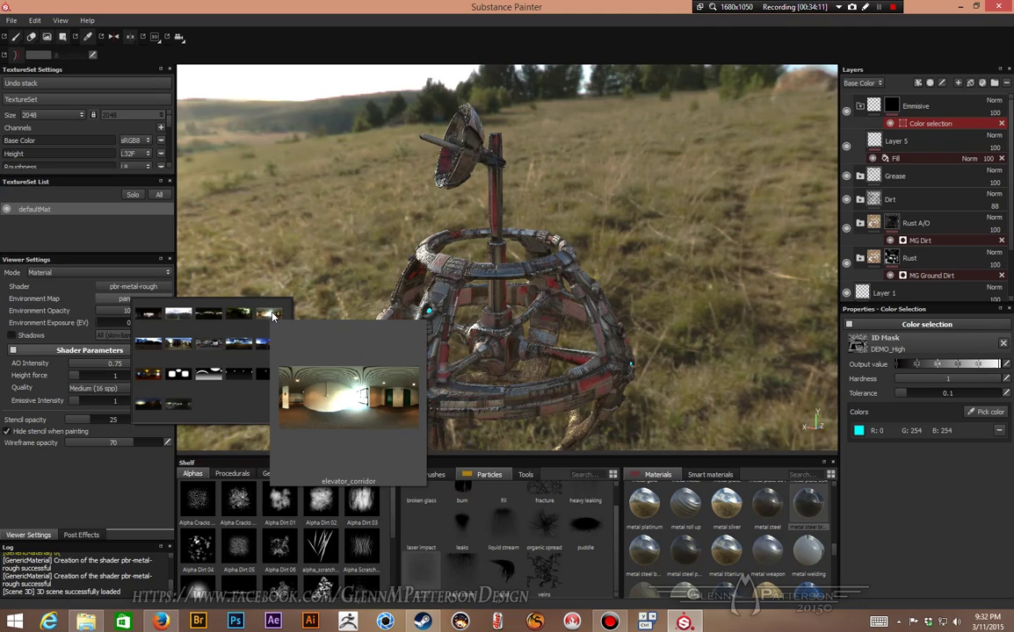
{"action": "left_click", "coordinate": [271, 314]}
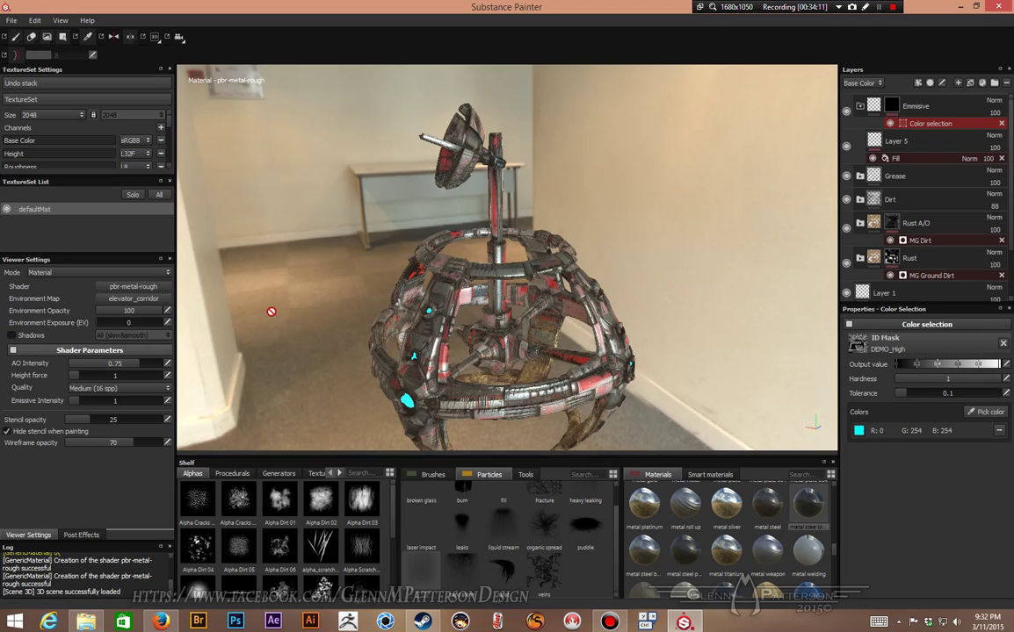
{"action": "left_click_drag", "start_coordinate": [642, 301], "coordinate": [738, 298], "text": "alt"}
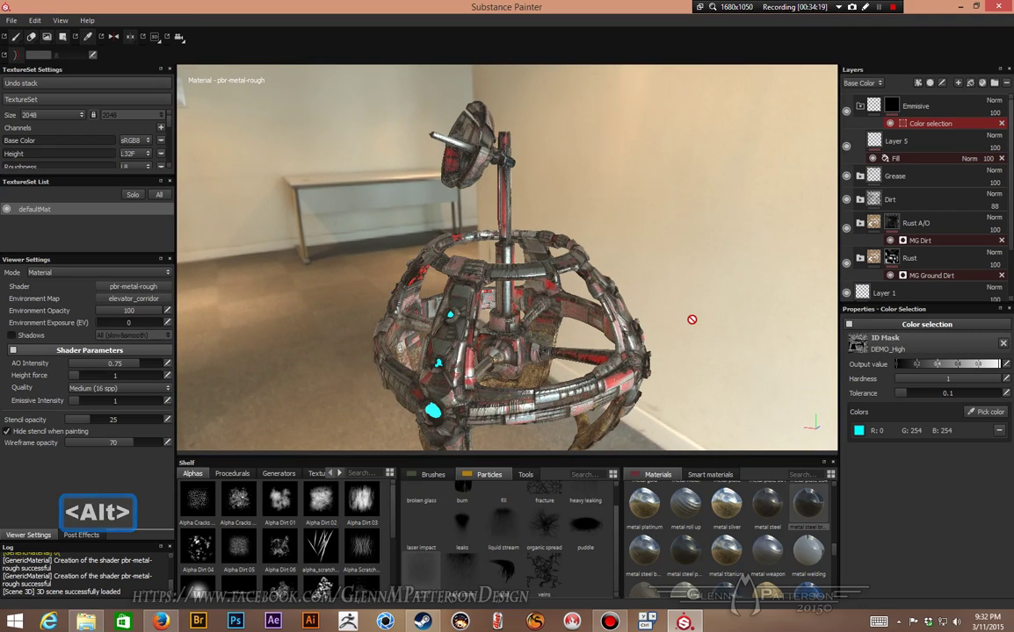
{"action": "right_click_drag", "start_coordinate": [690, 322], "coordinate": [572, 322], "text": "shift"}
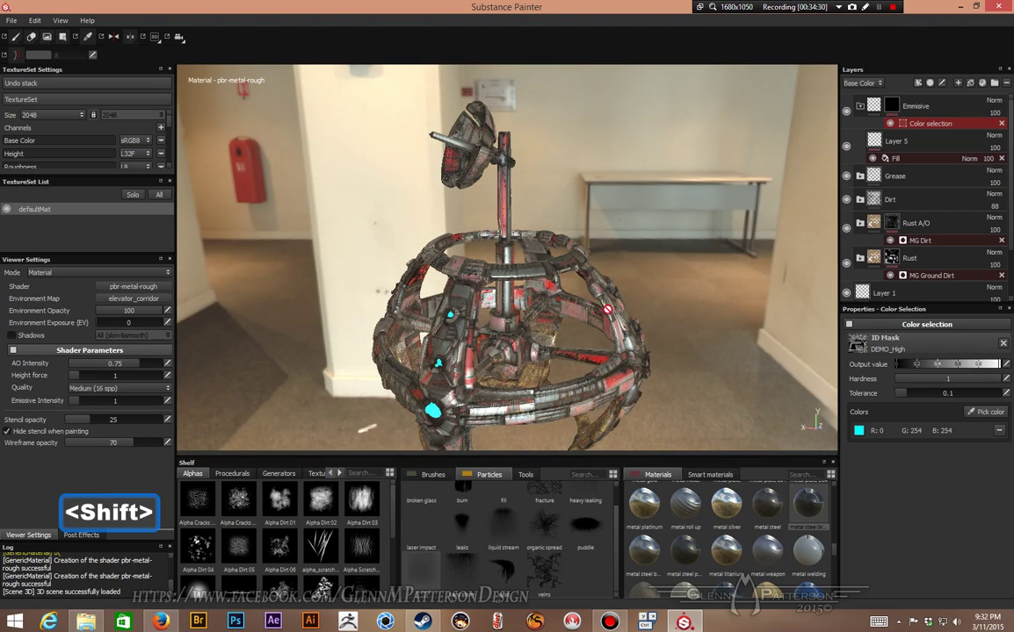
{"action": "left_click", "coordinate": [11, 336]}
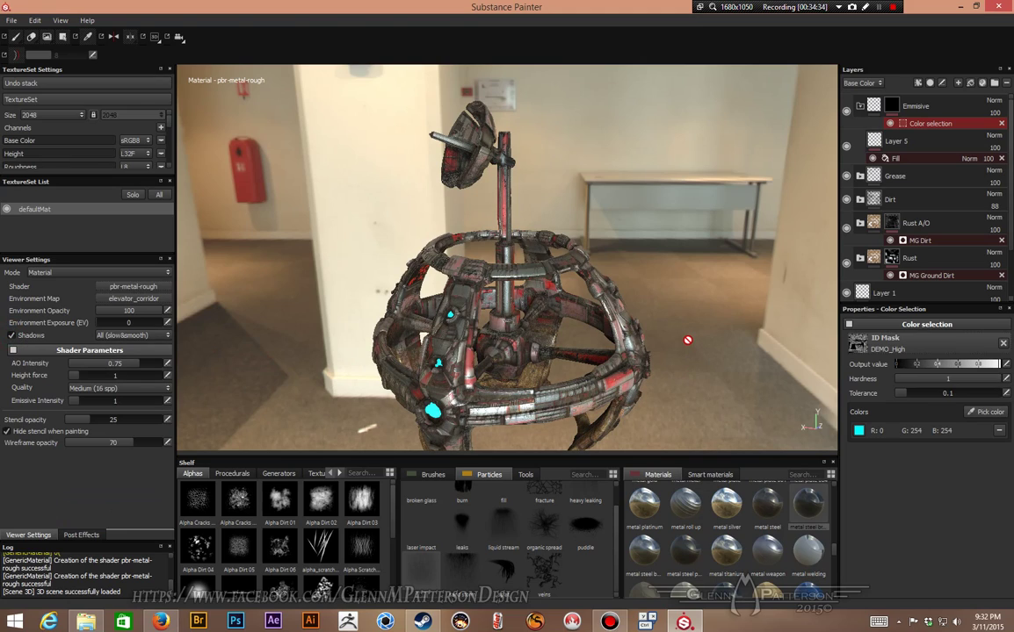
Activate post effects and enable Antialiasing and Glare.
{"action": "left_click", "coordinate": [77, 535]}
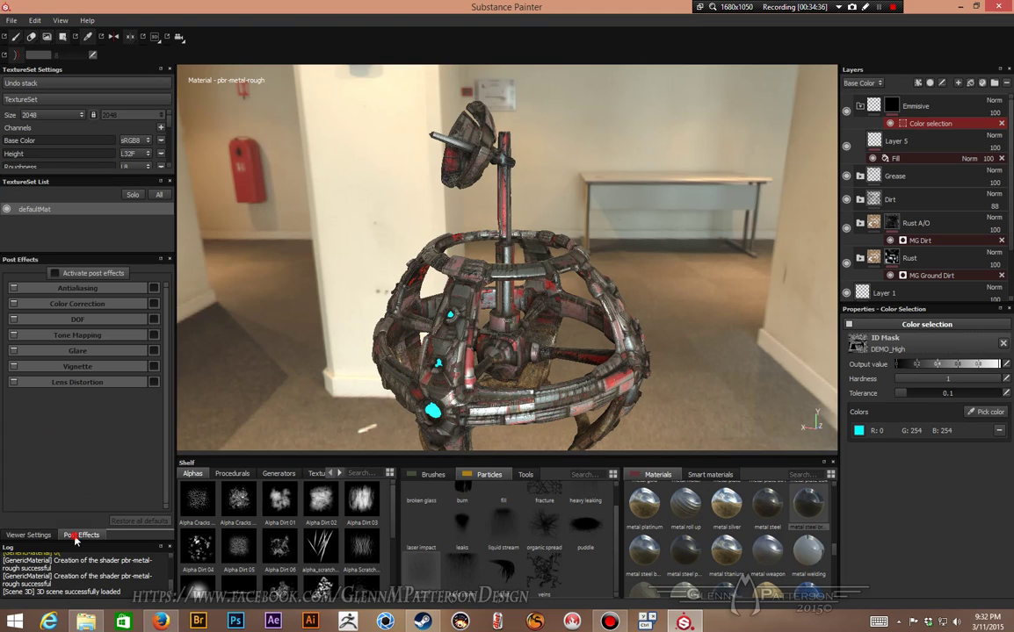
{"action": "left_click", "coordinate": [55, 274]}
{"action": "left_click", "coordinate": [154, 289]}
{"action": "left_click", "coordinate": [154, 351]}
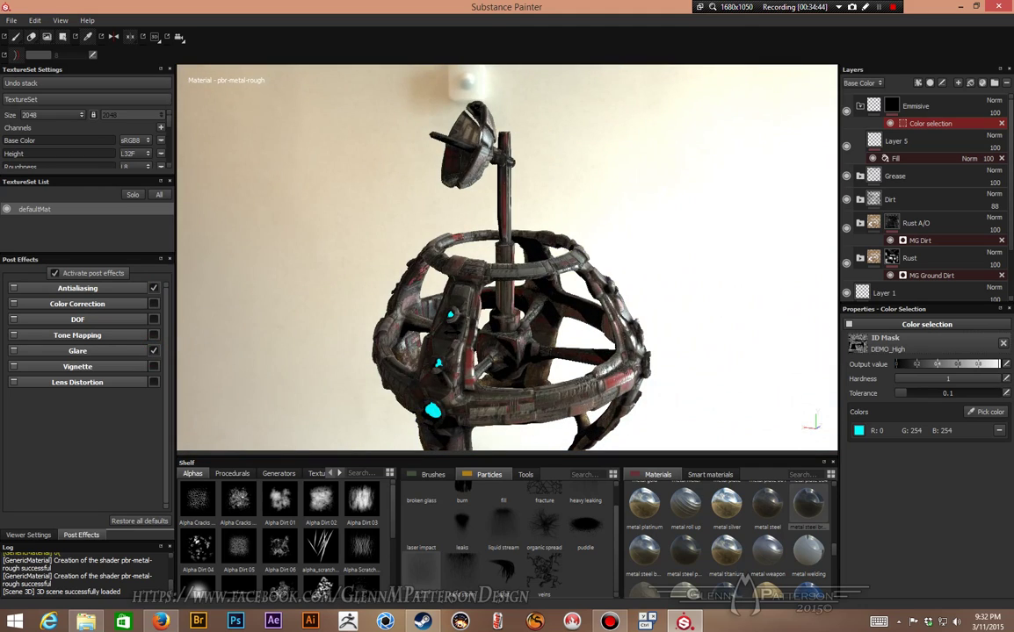
Rotate the environment to judge the glare, set the Glare shape to Bloom and inspect the model from another side.
{"action": "right_click_drag", "start_coordinate": [303, 307], "coordinate": [223, 306], "text": "shift"}
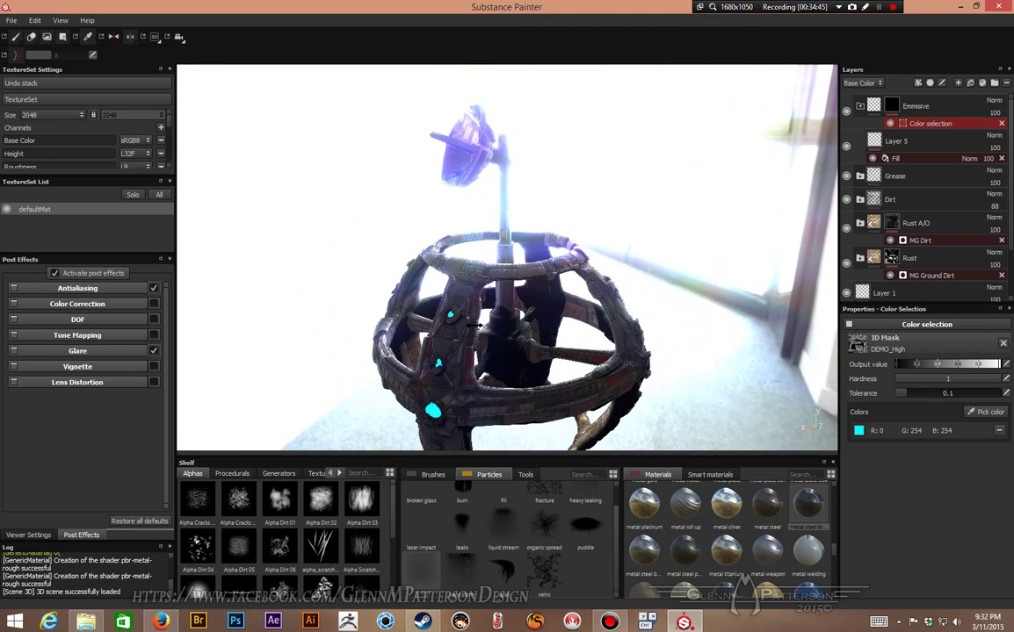
{"action": "left_click", "coordinate": [99, 351]}
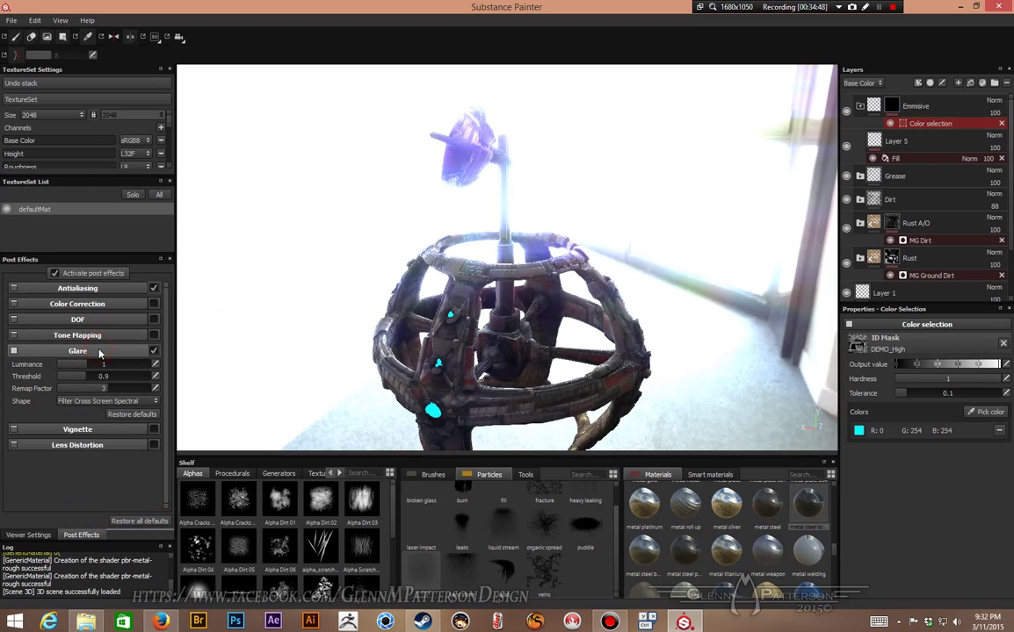
{"action": "left_click", "coordinate": [128, 401]}
{"action": "left_click", "coordinate": [122, 414]}
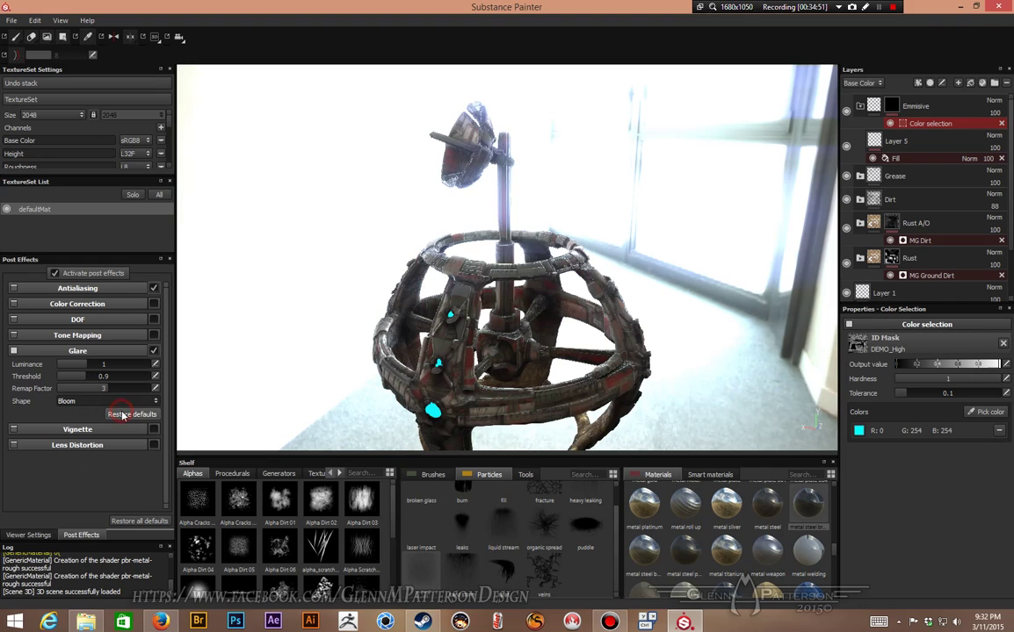
{"action": "left_click_drag", "start_coordinate": [513, 322], "coordinate": [244, 307], "text": "alt"}
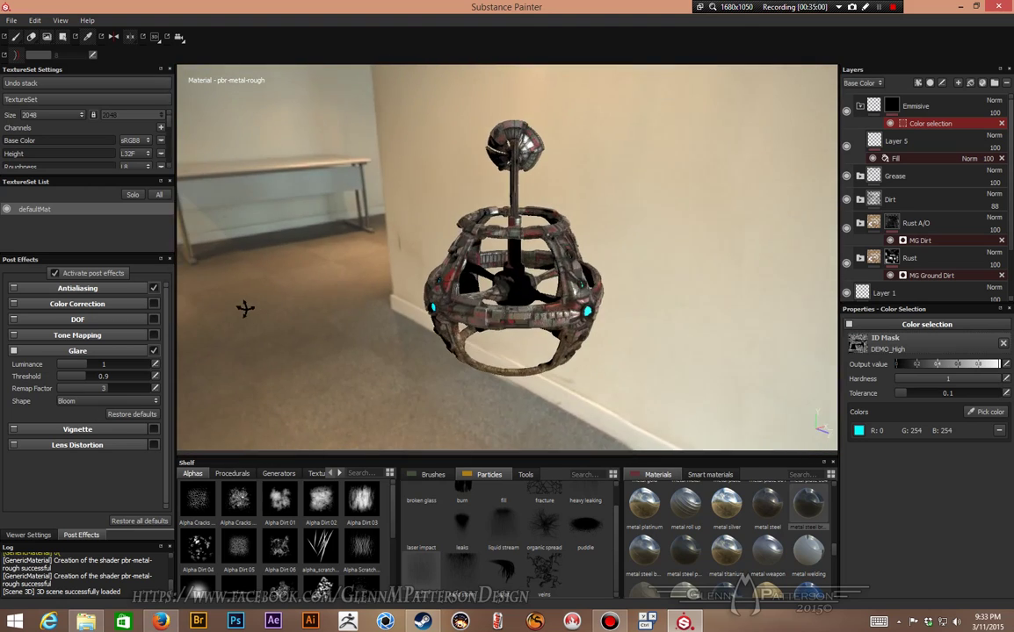
Inspect the antenna's cage, cyan lights and dish from several sides while rotating the corridor lighting.
{"action": "right_click_drag", "start_coordinate": [483, 287], "coordinate": [486, 301], "text": "alt"}
{"action": "left_click_drag", "start_coordinate": [487, 301], "coordinate": [299, 262], "text": "alt"}
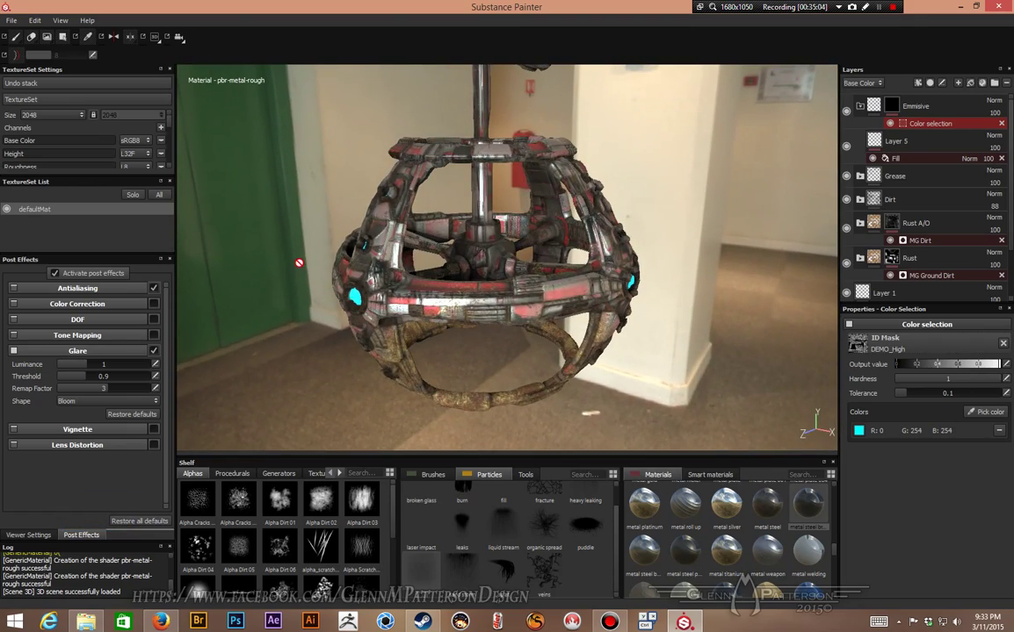
{"action": "left_click_drag", "start_coordinate": [521, 256], "coordinate": [542, 277], "text": "alt"}
{"action": "left_click_drag", "start_coordinate": [481, 251], "coordinate": [4, 325], "text": "alt"}
{"action": "key", "text": "alt"}
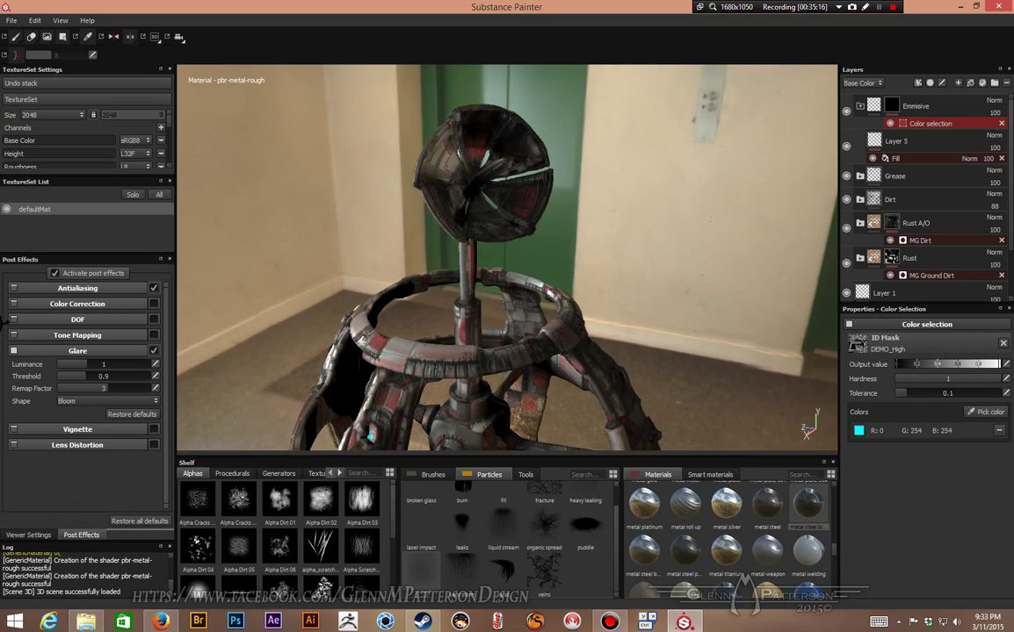
{"action": "left_click_drag", "start_coordinate": [432, 335], "coordinate": [360, 323], "text": "alt"}
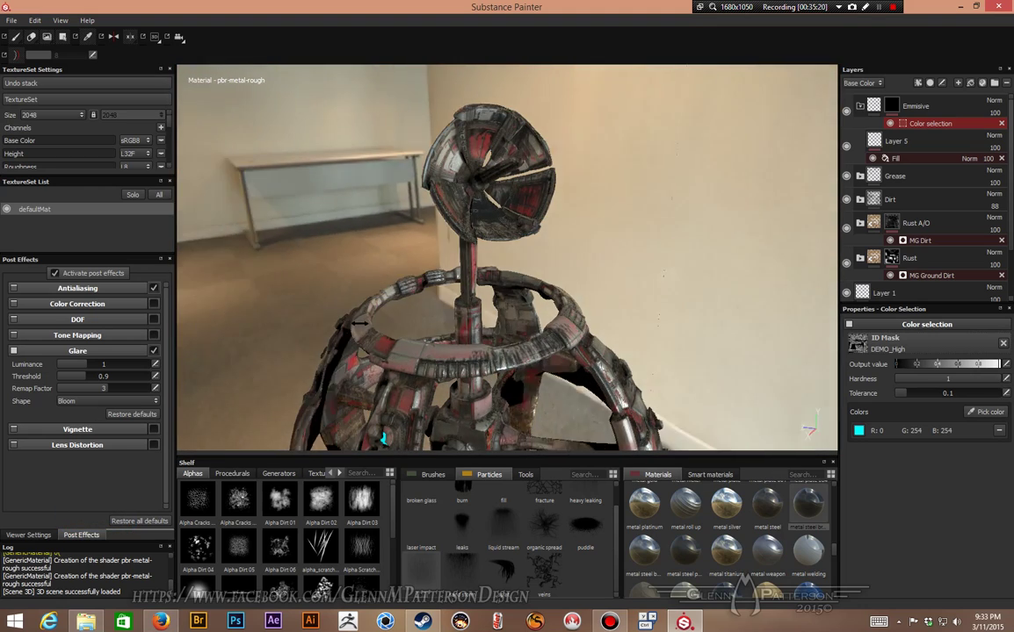
{"action": "right_click_drag", "start_coordinate": [361, 323], "coordinate": [353, 323], "text": "shift"}
{"action": "middle_click_drag", "start_coordinate": [504, 379], "coordinate": [506, 290], "text": "alt"}
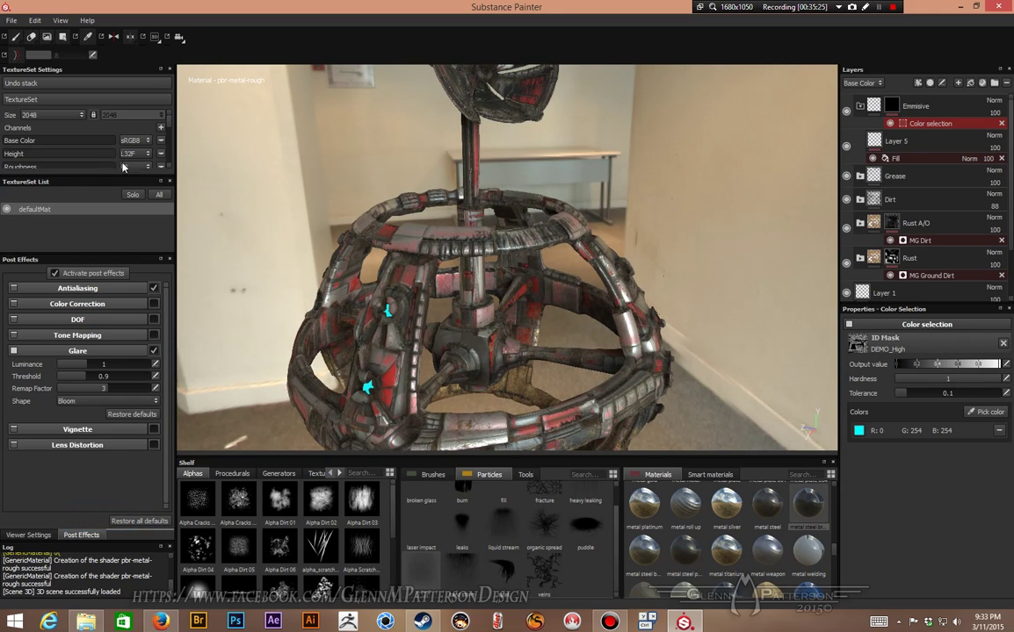
Set the texture set size to 4096 and move in close on the model's upper ring.
{"action": "left_click", "coordinate": [47, 116]}
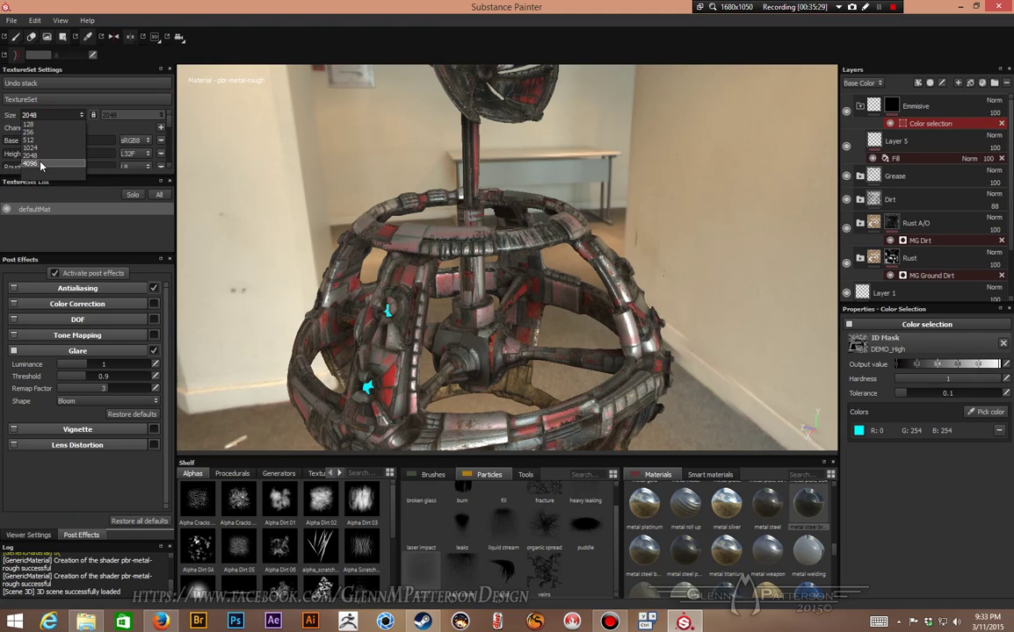
{"action": "left_click", "coordinate": [40, 165]}
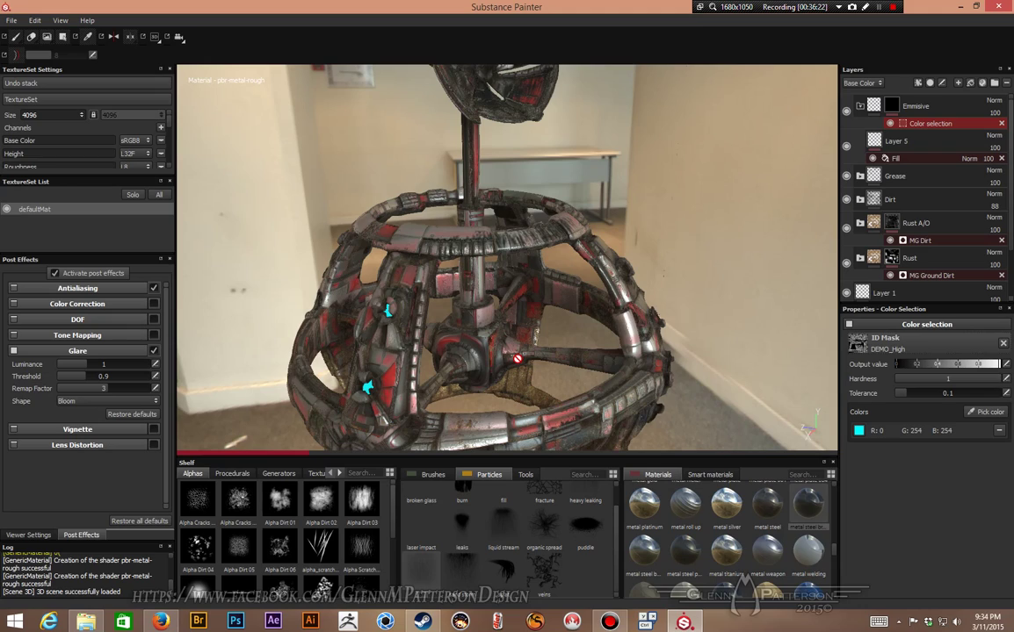
{"action": "scroll", "coordinate": [517, 358], "scroll_direction": "up", "scroll_amount": 2}
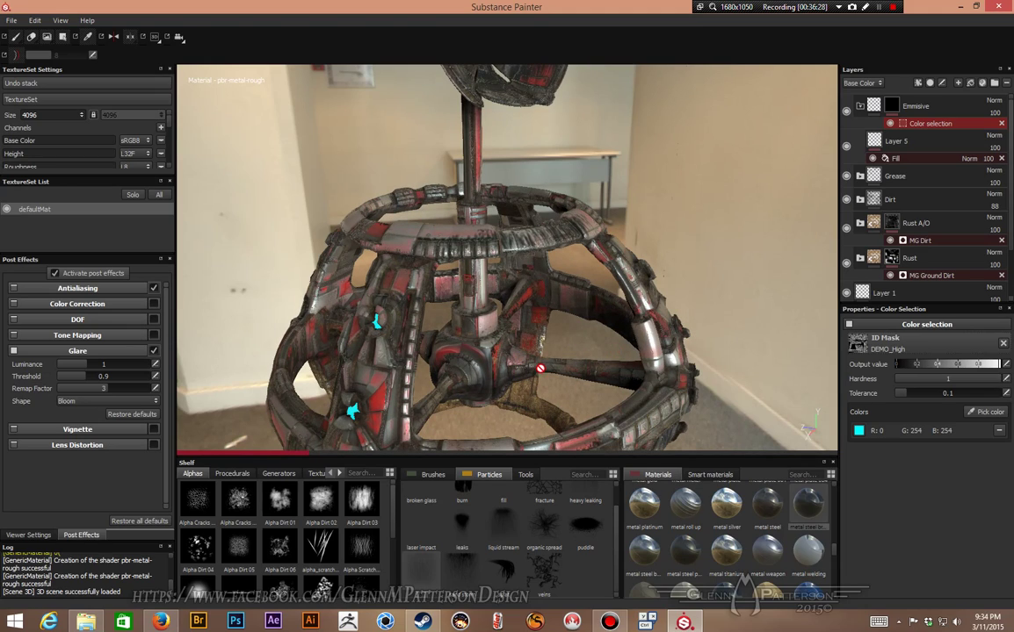
{"action": "scroll", "coordinate": [538, 373], "scroll_direction": "up", "scroll_amount": 2}
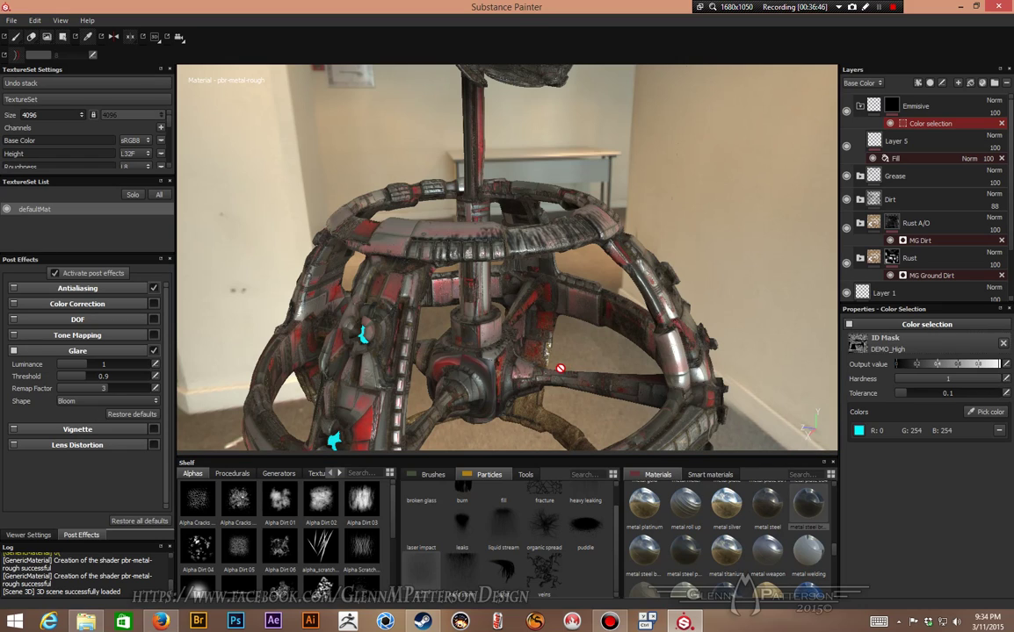
{"action": "scroll", "coordinate": [548, 362], "scroll_direction": "up", "scroll_amount": 5}
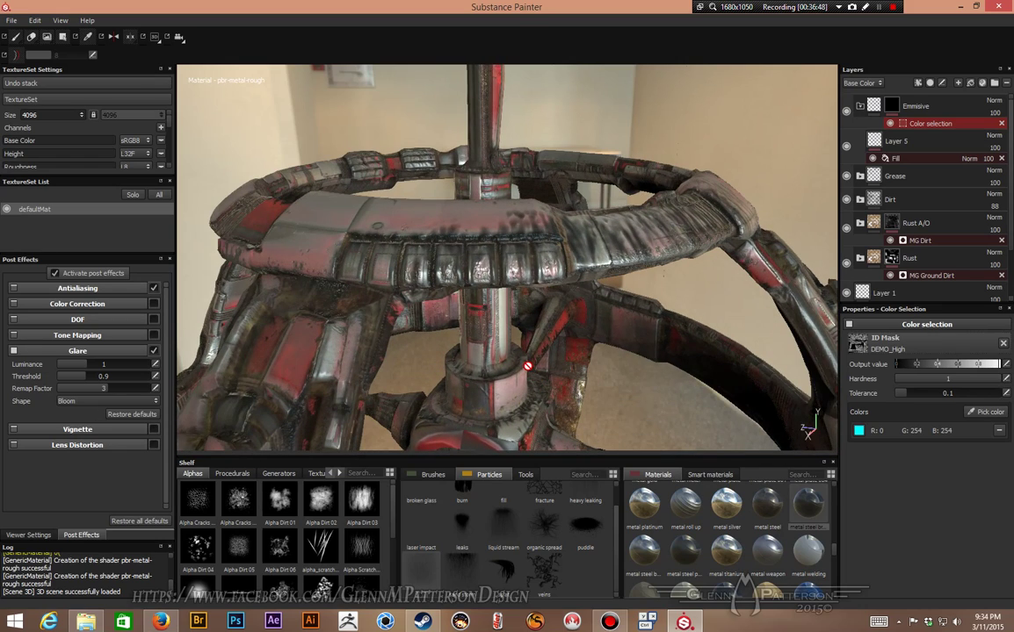
Examine the panels, rusted side band and round cyan light up close at the higher resolution, under rotated corridor lighting.
{"action": "right_click_drag", "start_coordinate": [473, 359], "coordinate": [499, 354], "text": "shift"}
{"action": "right_click_drag", "start_coordinate": [439, 352], "coordinate": [555, 352], "text": "shift"}
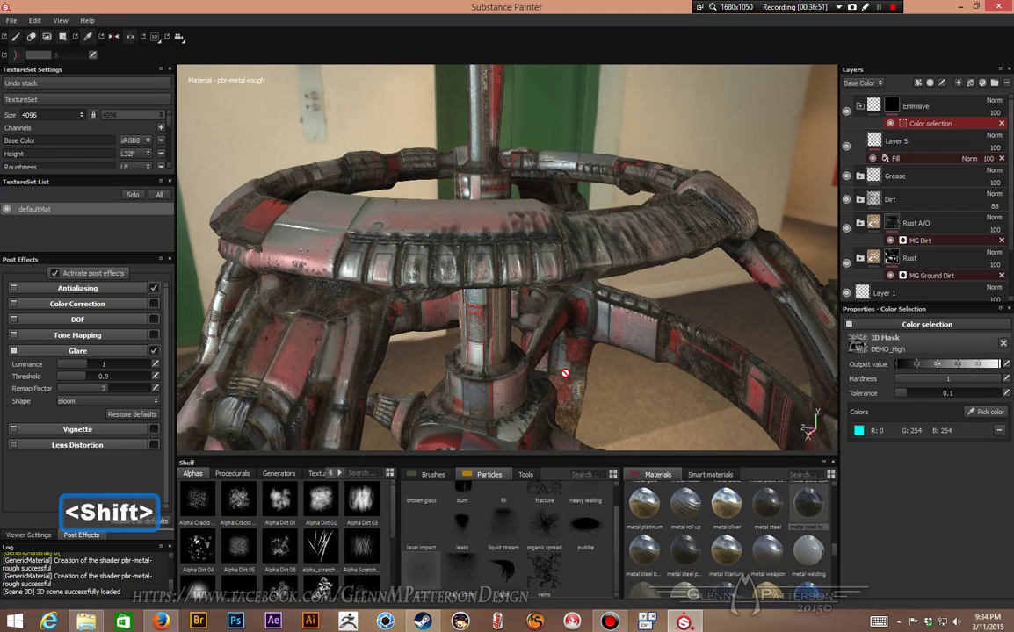
{"action": "middle_click_drag", "start_coordinate": [557, 389], "coordinate": [607, 89], "text": "alt"}
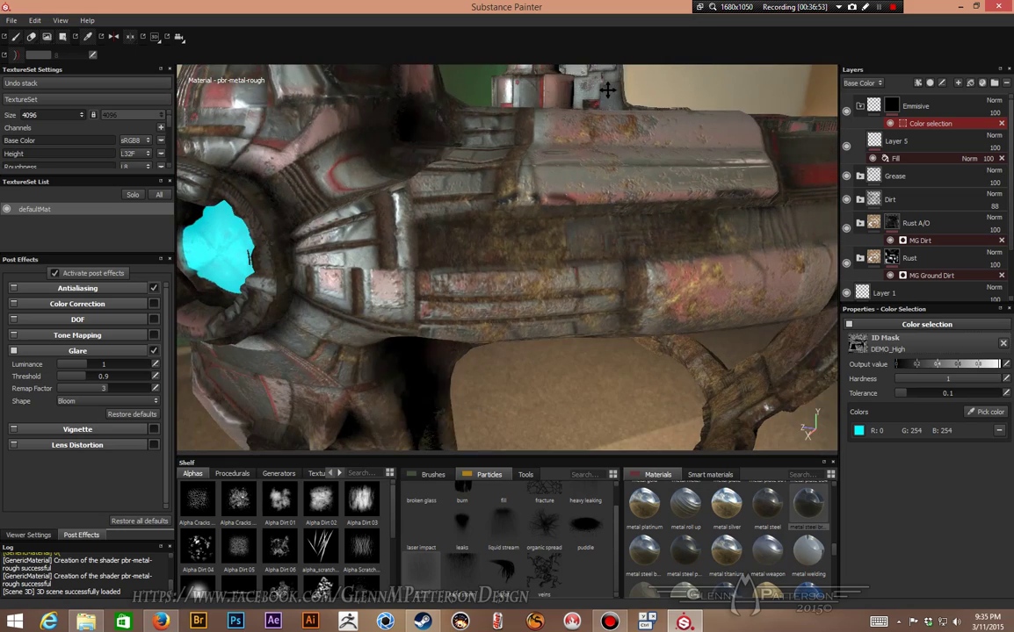
{"action": "left_click_drag", "start_coordinate": [604, 221], "coordinate": [502, 181], "text": "alt"}
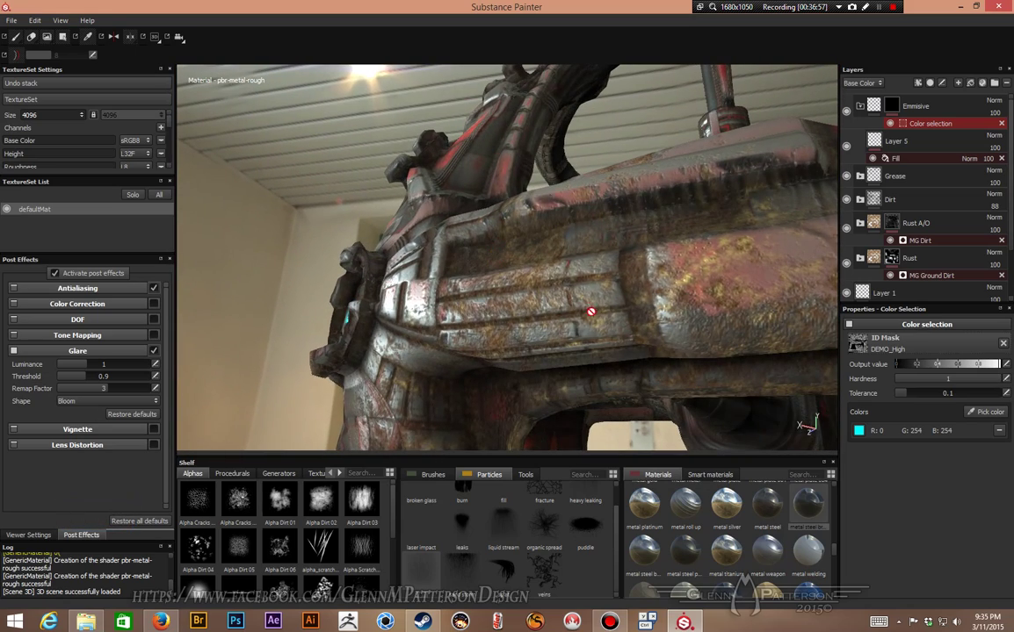
{"action": "key", "text": "alt"}
{"action": "left_click_drag", "start_coordinate": [414, 286], "coordinate": [482, 249], "text": "alt"}
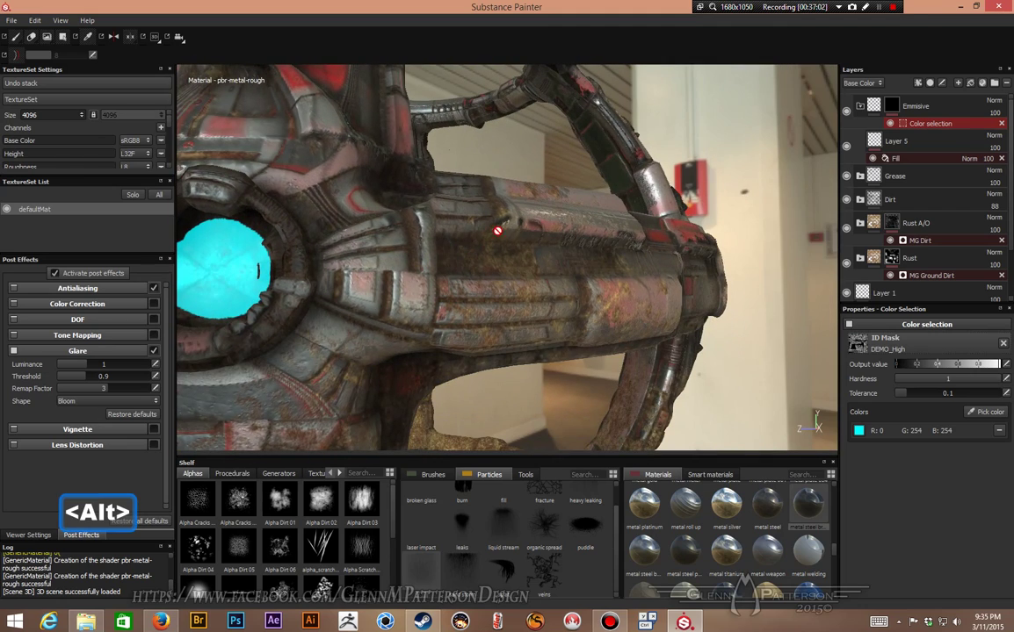
{"action": "left_click_drag", "start_coordinate": [387, 279], "coordinate": [606, 314], "text": "alt"}
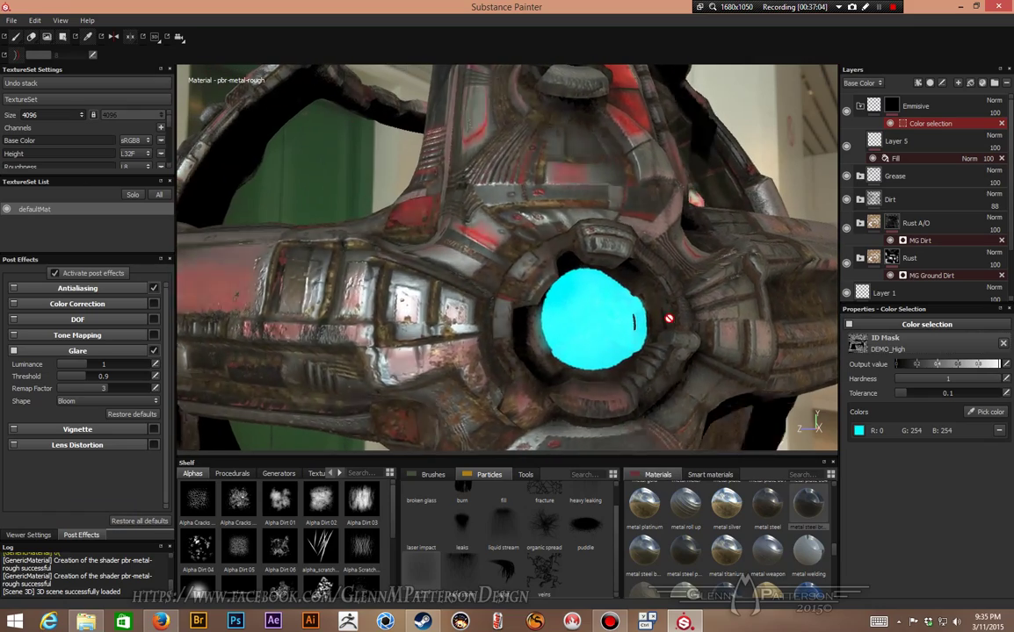
{"action": "key", "text": "alt"}
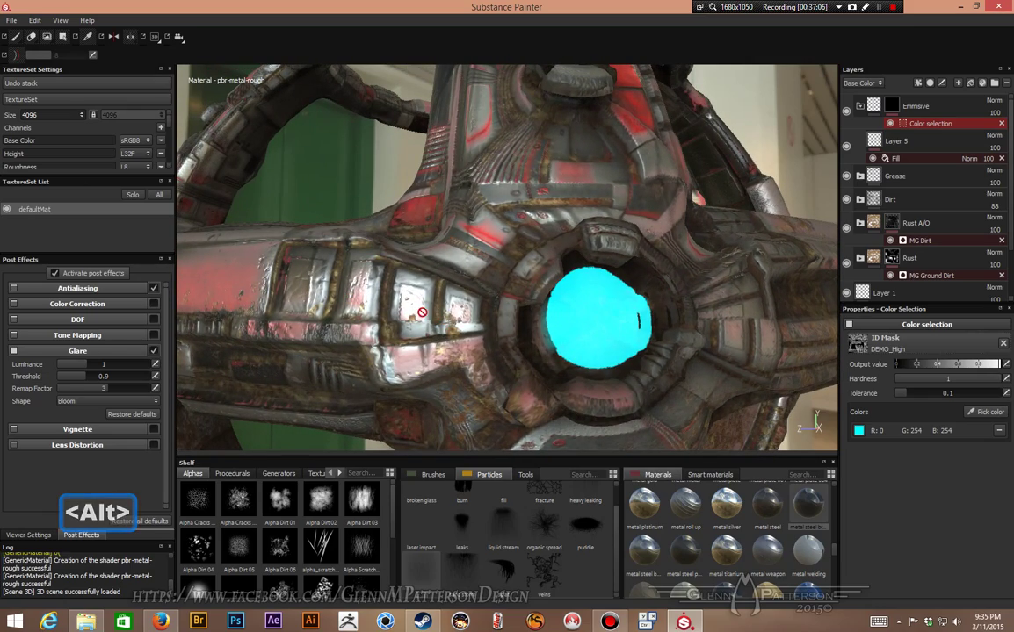
{"action": "left_click_drag", "start_coordinate": [360, 279], "coordinate": [515, 299], "text": "alt"}
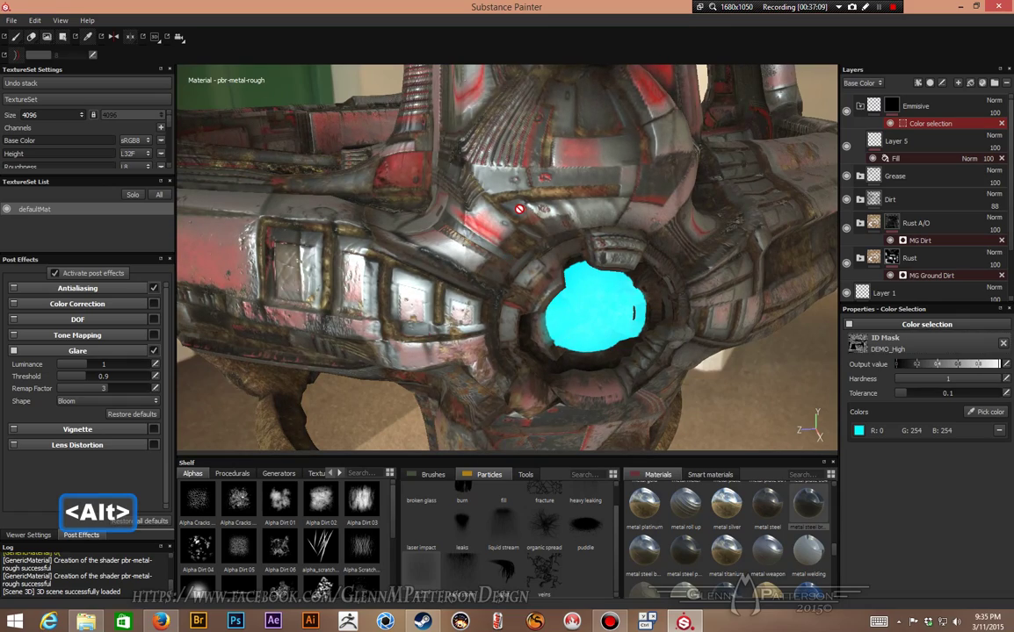
{"action": "middle_click_drag", "start_coordinate": [498, 153], "coordinate": [492, 323], "text": "alt"}
{"action": "left_click_drag", "start_coordinate": [468, 335], "coordinate": [536, 233], "text": "alt"}
{"action": "middle_click_drag", "start_coordinate": [536, 233], "coordinate": [489, 112], "text": "alt"}
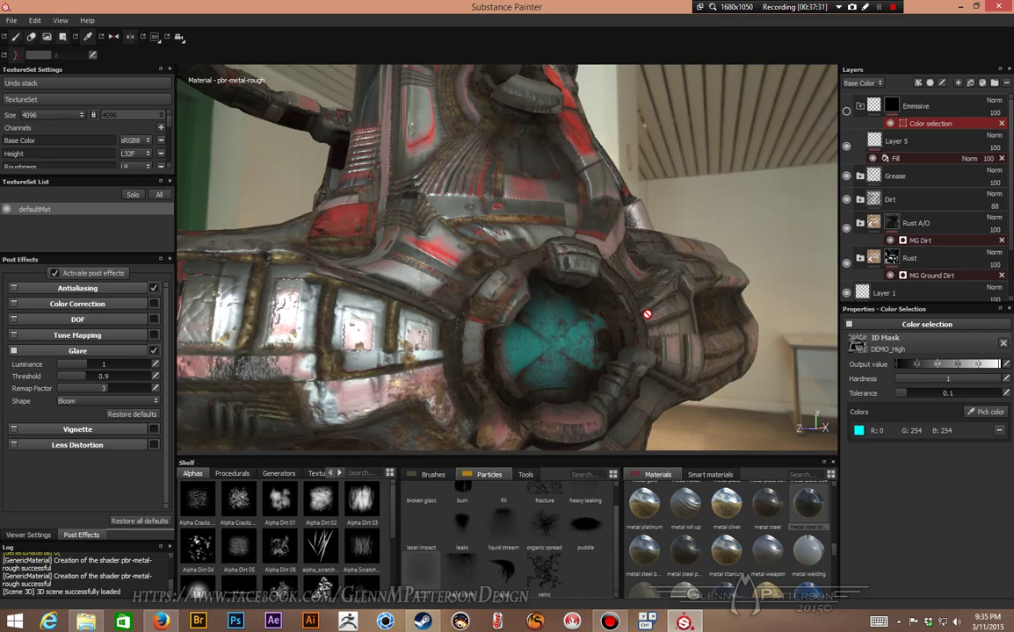
Inspect the cage ribs and dish with the Emmisive folder hidden, rotating the environment around the model.
{"action": "left_click_drag", "start_coordinate": [636, 287], "coordinate": [482, 369], "text": "alt"}
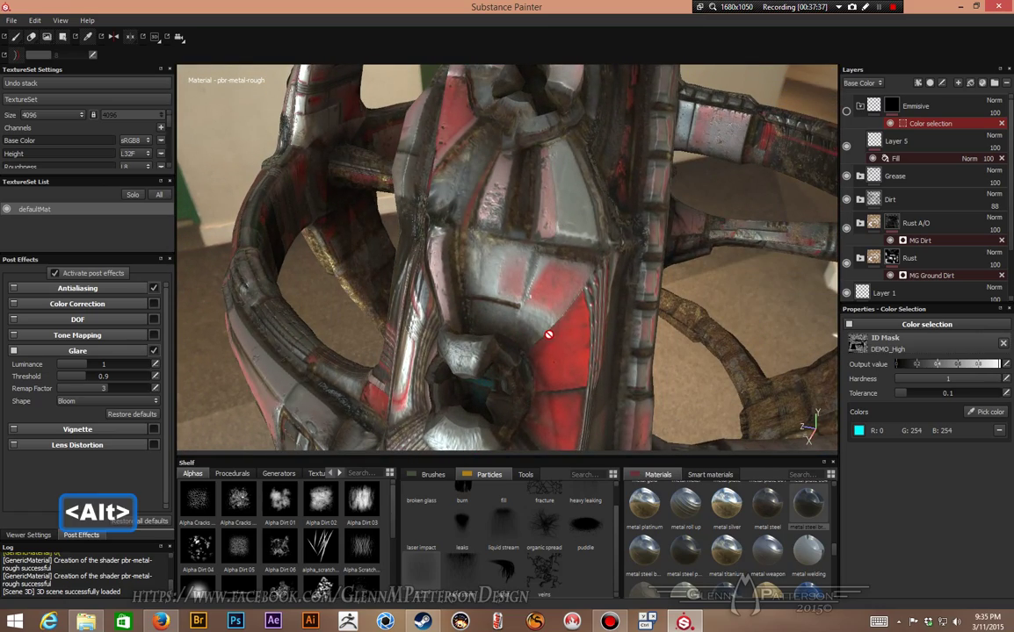
{"action": "mouse_move", "coordinate": [559, 331]}
{"action": "right_mouse_down", "text": "shift"}
{"action": "mouse_move", "coordinate": [636, 319]}
{"action": "mouse_move", "coordinate": [557, 331]}
{"action": "right_mouse_up", "text": "shift"}
{"action": "left_click_drag", "start_coordinate": [559, 331], "coordinate": [540, 402], "text": "alt"}
{"action": "right_click_drag", "start_coordinate": [540, 402], "coordinate": [450, 400], "text": "shift"}
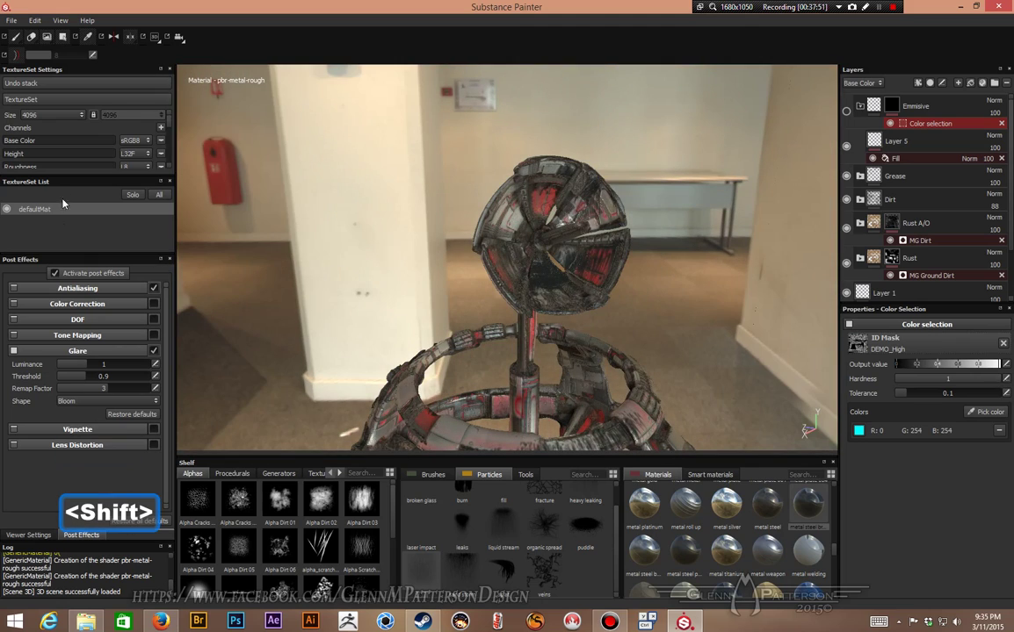
{"action": "scroll", "coordinate": [131, 147], "scroll_direction": "down", "scroll_amount": 5}
{"action": "scroll", "coordinate": [123, 131], "scroll_direction": "up", "scroll_amount": 5}
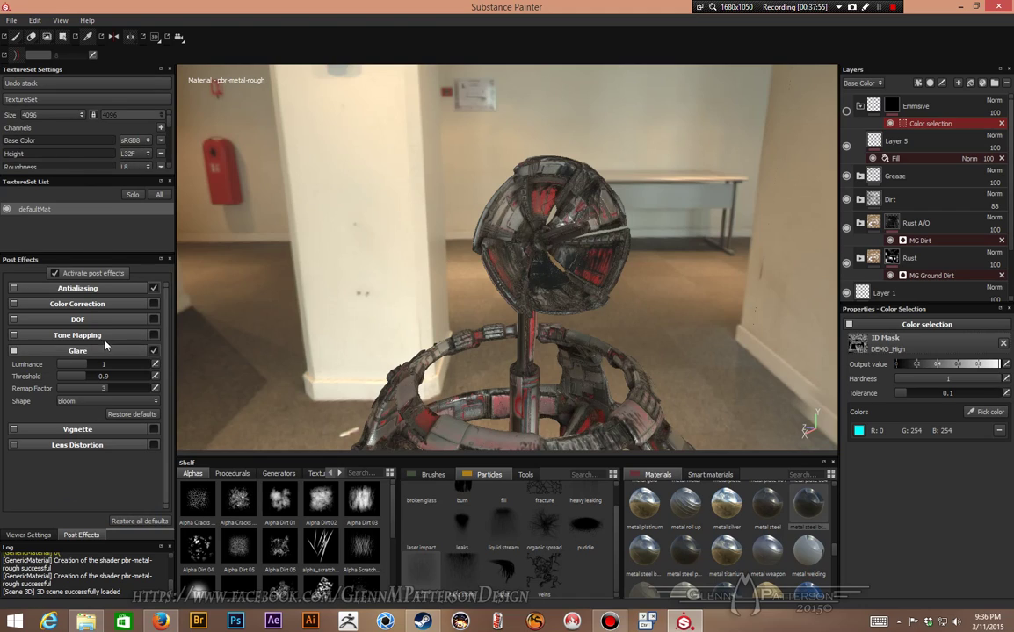
Switch the environment map to the road_in_te...e_mountain scene.
{"action": "left_click", "coordinate": [37, 537]}
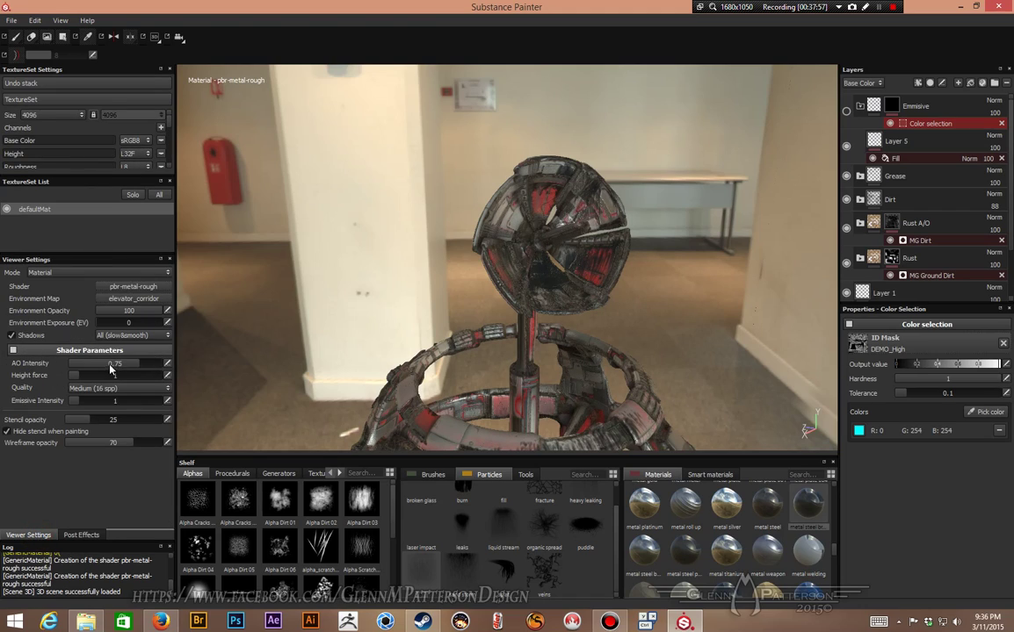
{"action": "left_click", "coordinate": [135, 301]}
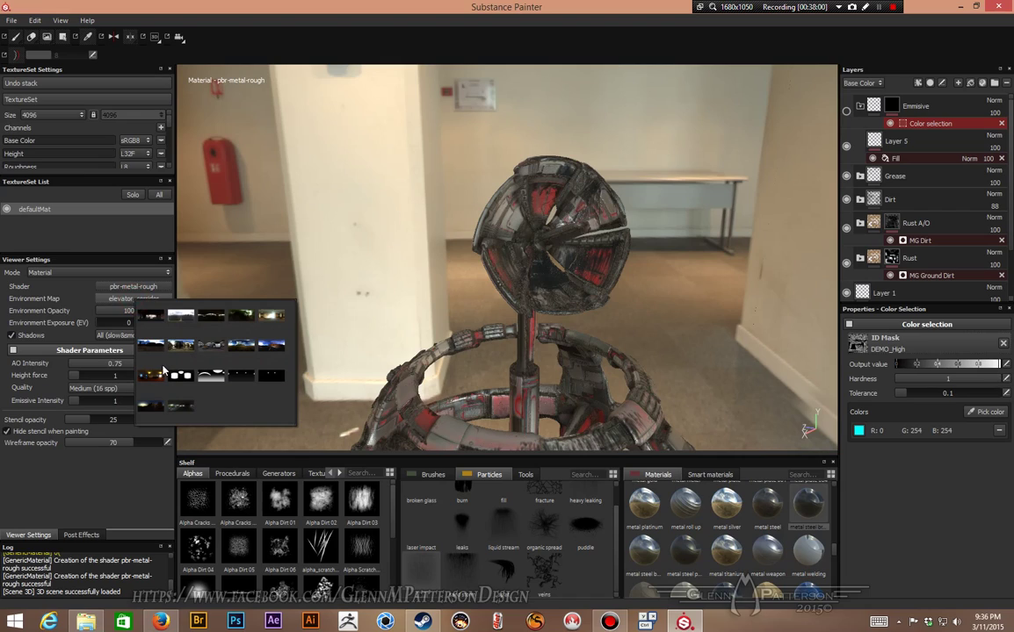
{"action": "left_click", "coordinate": [270, 346]}
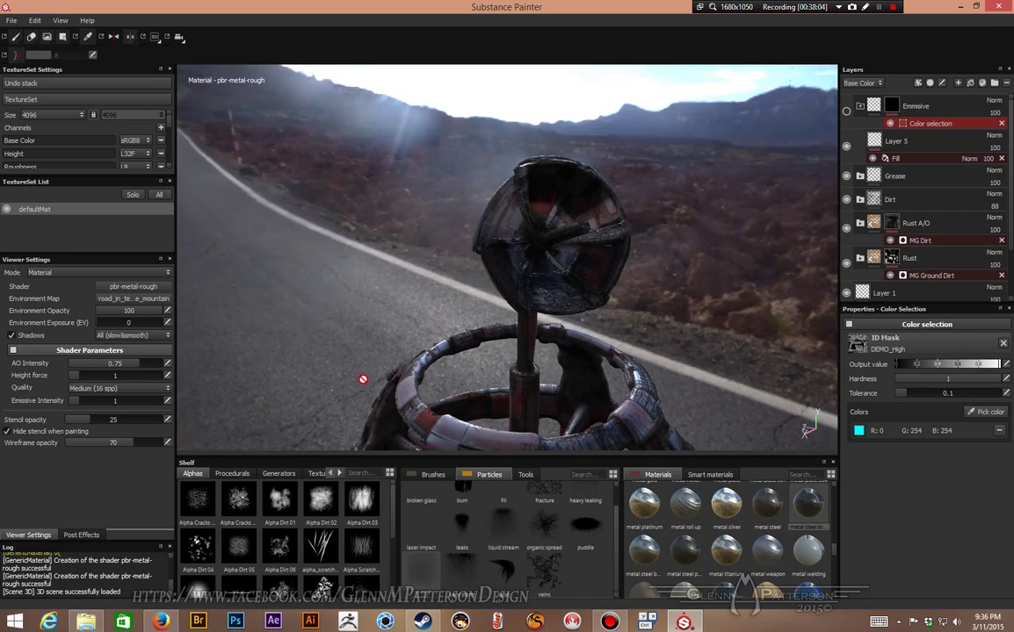
Examine the cage, upper ring and dish in the mountain road environment while rotating the lighting.
{"action": "right_click_drag", "start_coordinate": [367, 397], "coordinate": [309, 211], "text": "alt"}
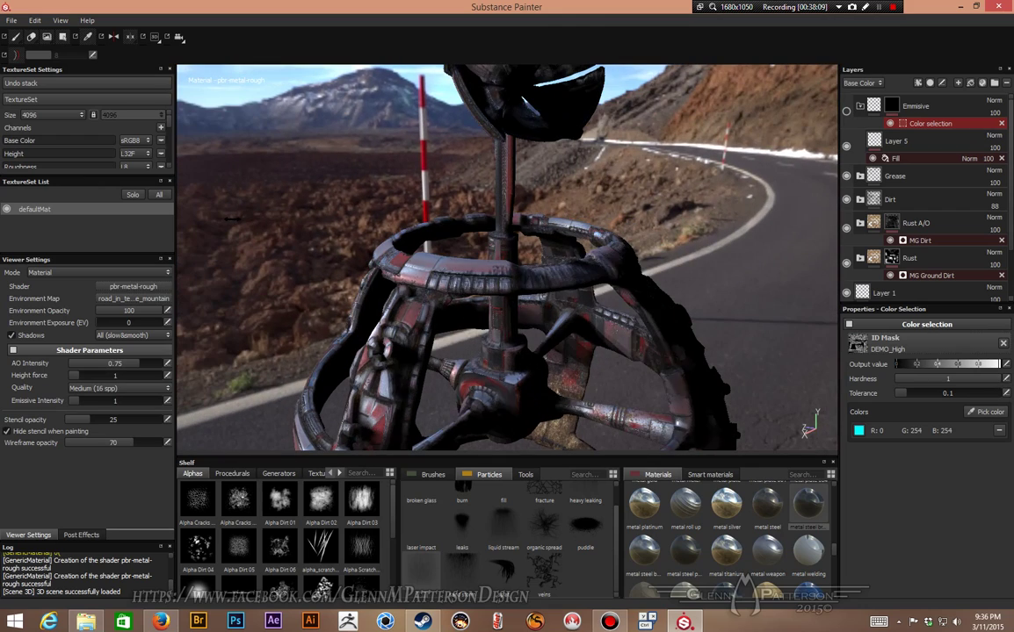
{"action": "middle_click_drag", "start_coordinate": [605, 164], "coordinate": [533, 292], "text": "alt"}
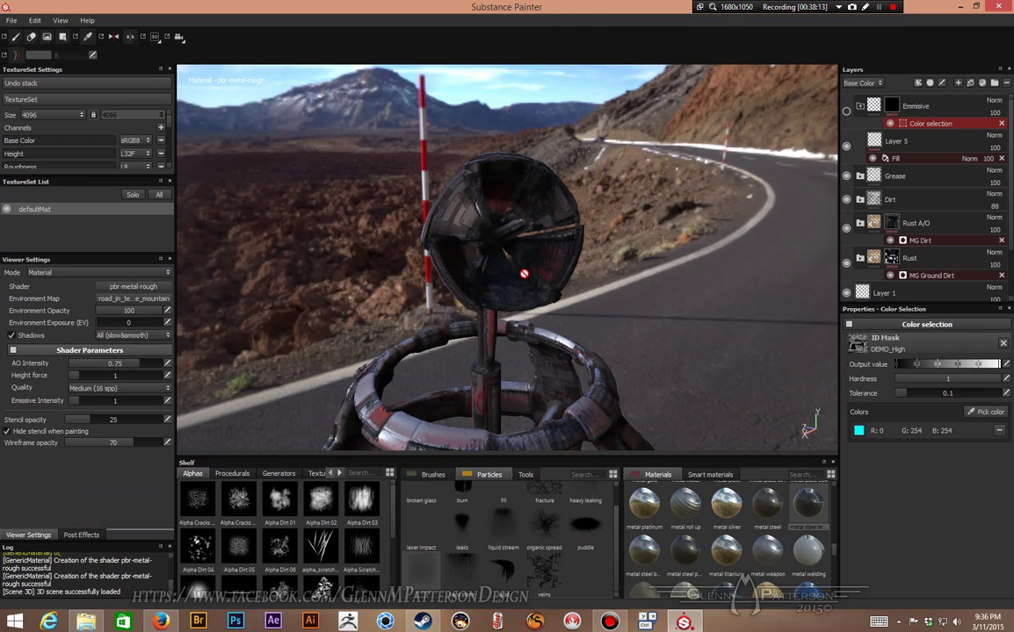
{"action": "scroll", "coordinate": [514, 285], "scroll_direction": "up", "scroll_amount": 3}
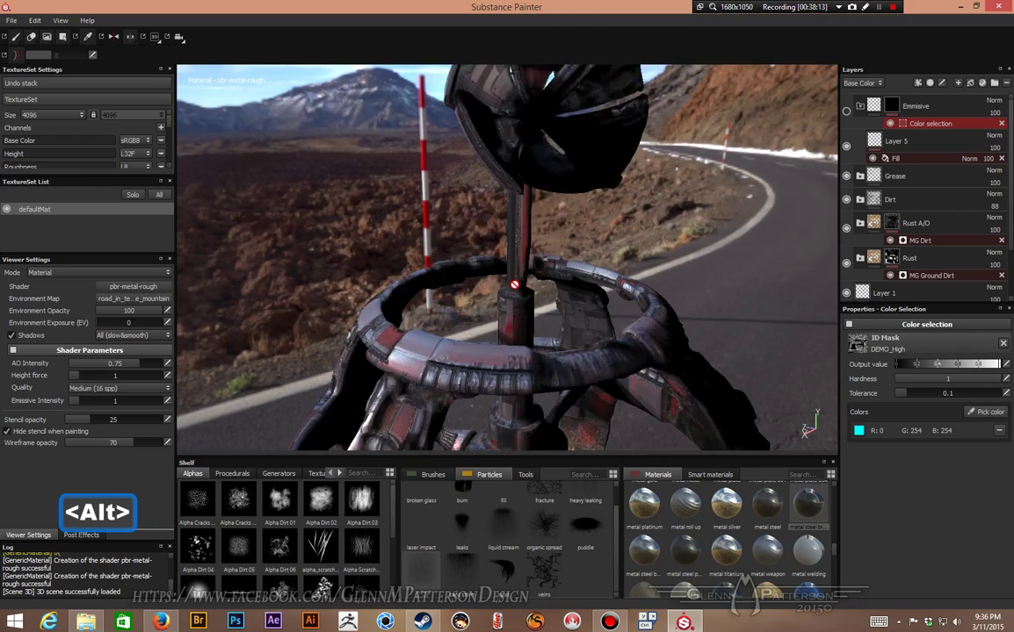
{"action": "middle_click_drag", "start_coordinate": [546, 179], "coordinate": [472, 425], "text": "alt"}
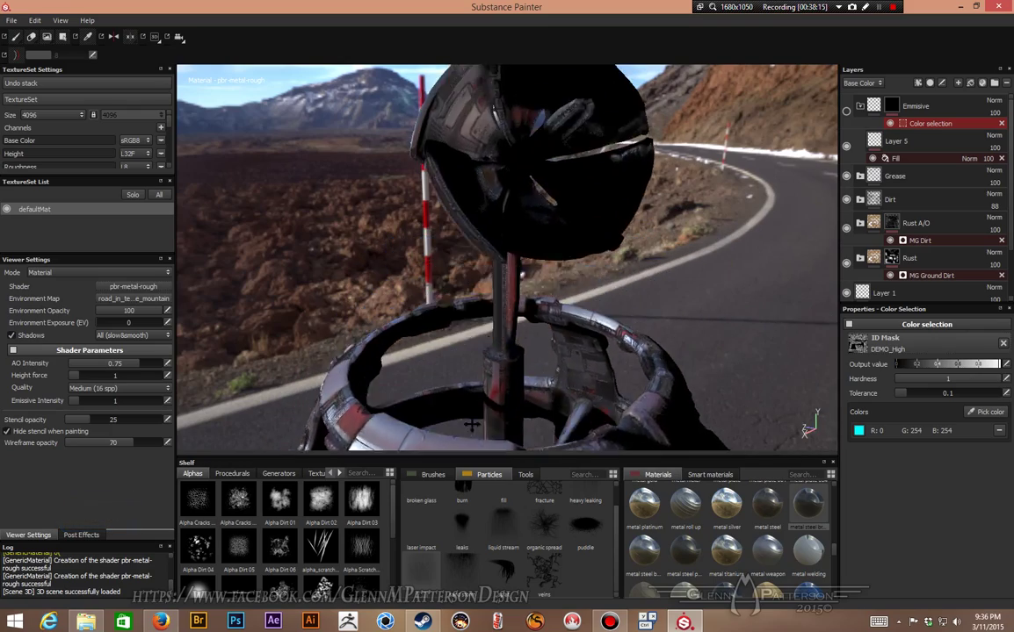
{"action": "left_click_drag", "start_coordinate": [472, 425], "coordinate": [503, 340], "text": "alt"}
{"action": "left_click_drag", "start_coordinate": [607, 328], "coordinate": [531, 326], "text": "alt"}
{"action": "right_click_drag", "start_coordinate": [532, 326], "coordinate": [535, 290], "text": "shift"}
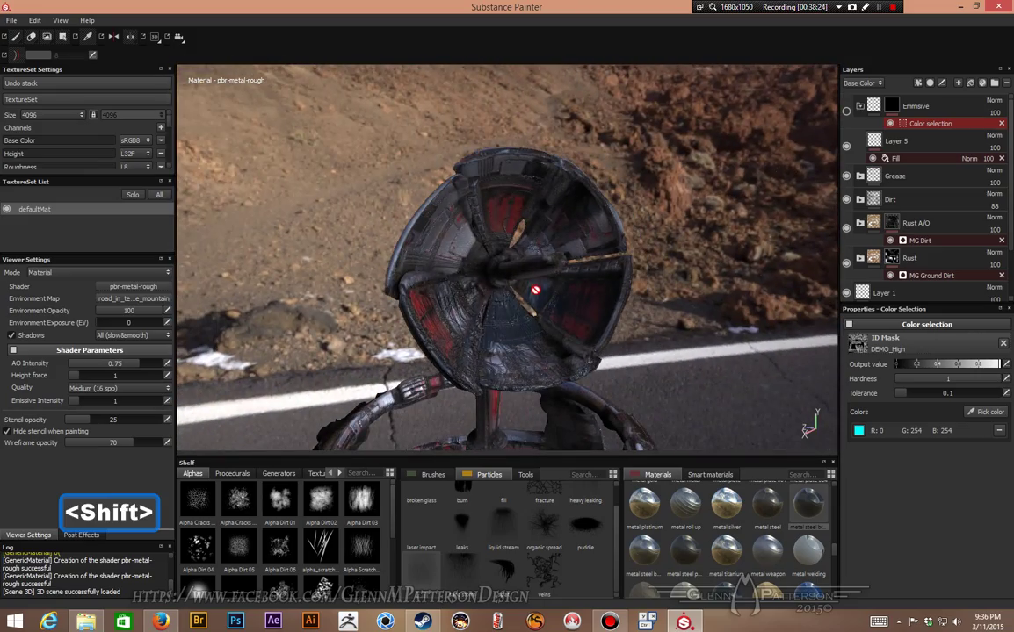
{"action": "left_click_drag", "start_coordinate": [516, 310], "coordinate": [493, 262], "text": "alt"}
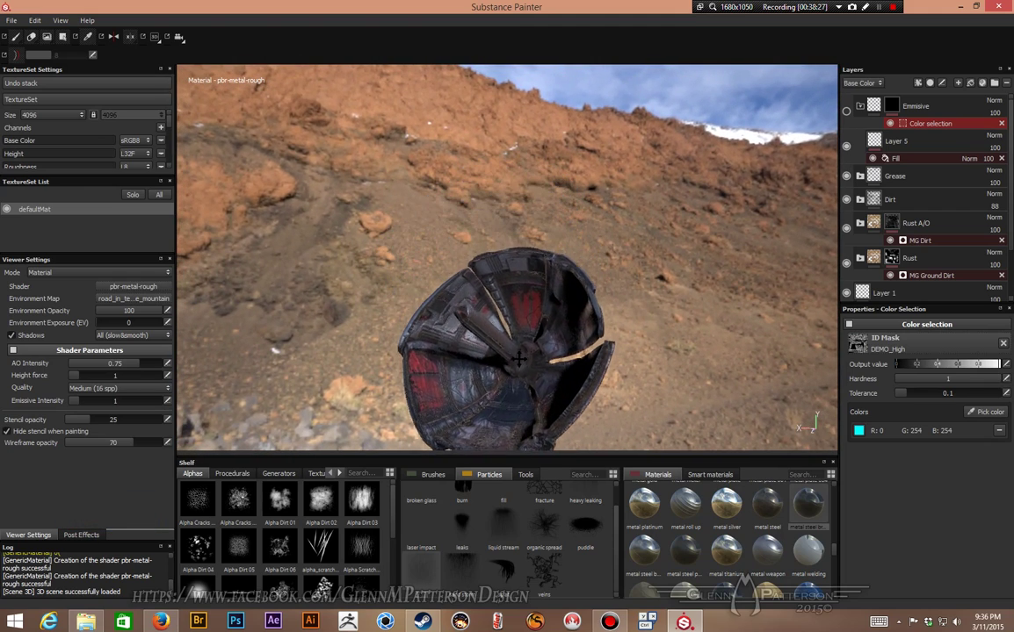
Rotate the mountain lighting to judge the dish interior, mast and ring, viewing the model from low and overhead angles.
{"action": "key", "text": "alt"}
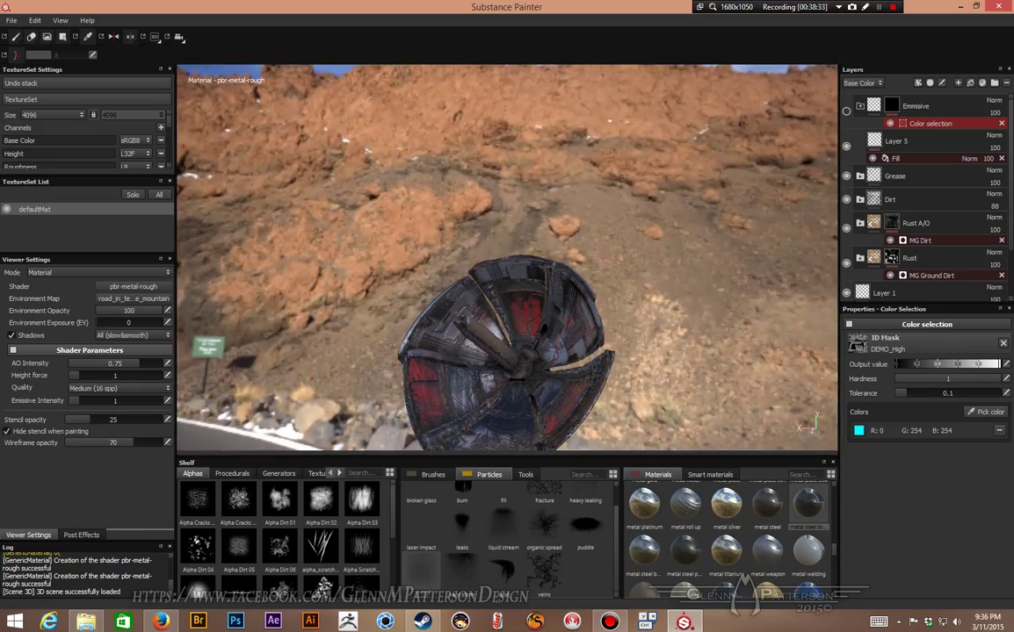
{"action": "right_click_drag", "start_coordinate": [518, 379], "coordinate": [500, 384], "text": "shift"}
{"action": "key", "text": "shift"}
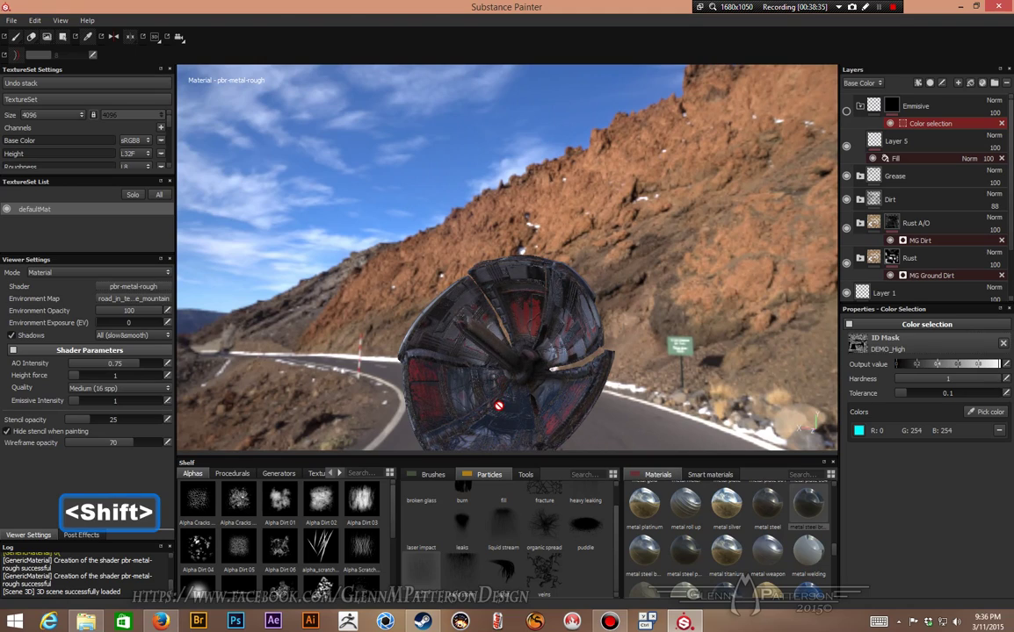
{"action": "left_click_drag", "start_coordinate": [511, 406], "coordinate": [550, 409], "text": "alt"}
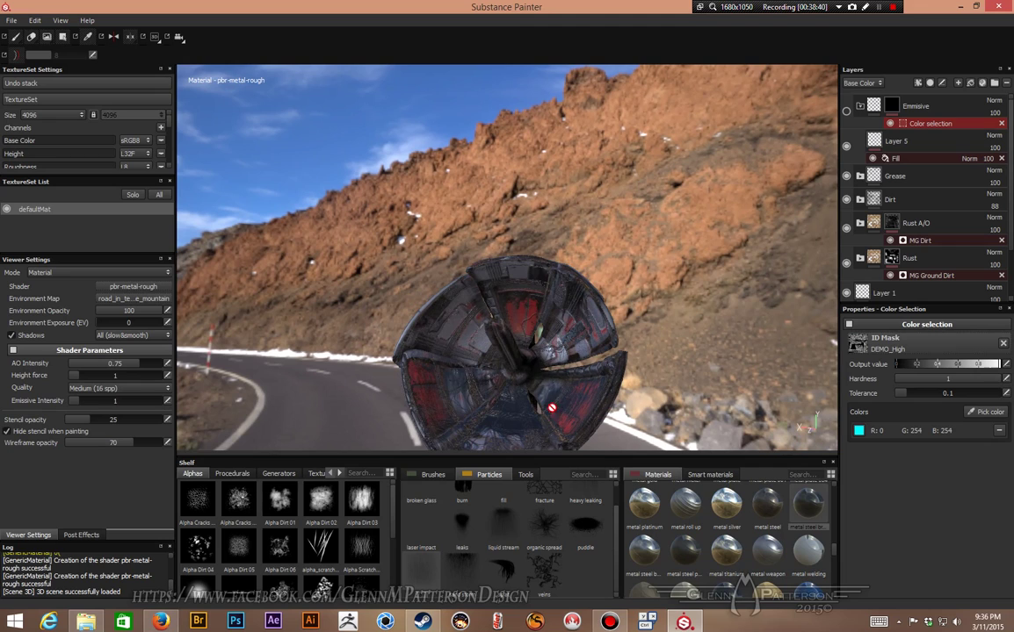
{"action": "scroll", "coordinate": [544, 399], "scroll_direction": "up", "scroll_amount": 2}
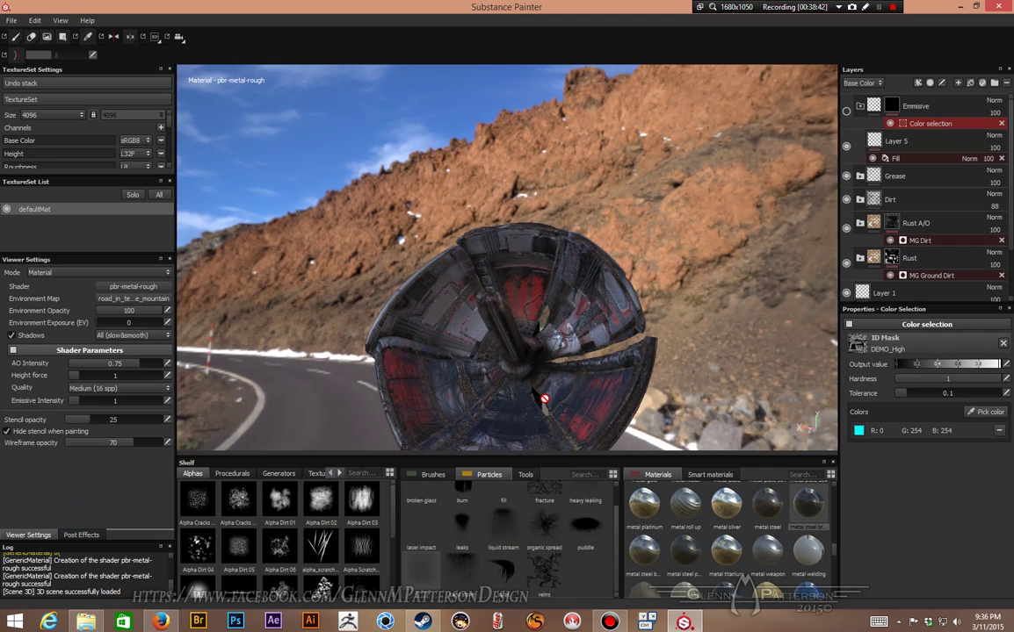
{"action": "right_click_drag", "start_coordinate": [549, 395], "coordinate": [500, 397], "text": "shift"}
{"action": "middle_click_drag", "start_coordinate": [500, 398], "coordinate": [518, 154]}
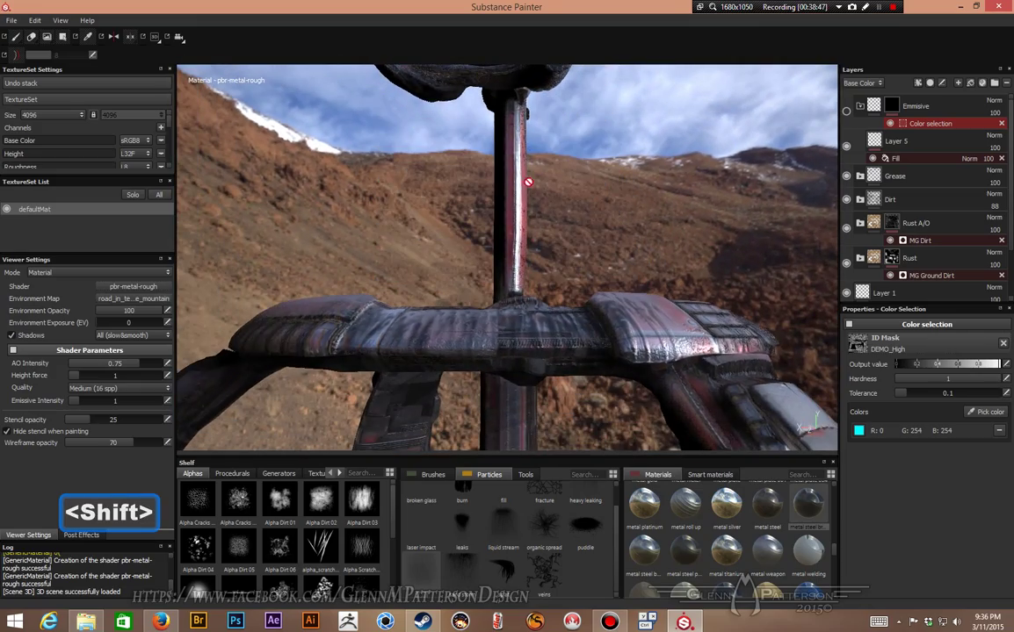
{"action": "scroll", "coordinate": [519, 154], "scroll_direction": "up", "scroll_amount": 4}
{"action": "left_click_drag", "start_coordinate": [638, 212], "coordinate": [583, 450], "text": "alt"}
{"action": "middle_click_drag", "start_coordinate": [581, 211], "coordinate": [565, 520]}
{"action": "left_click_drag", "start_coordinate": [553, 319], "coordinate": [572, 347], "text": "alt"}
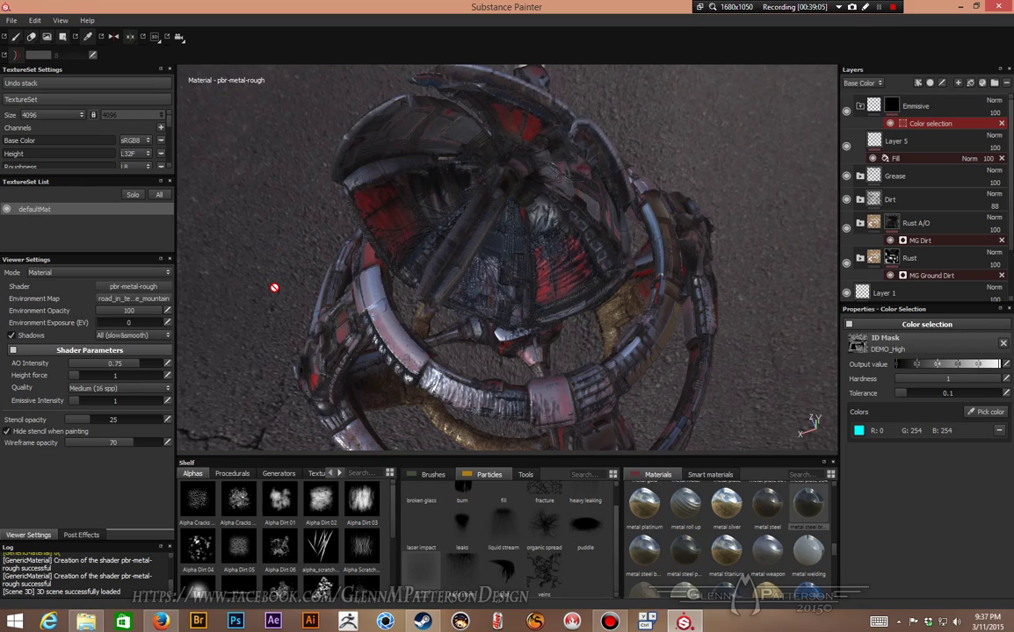
Save the project as DEMO in the DEMO_ARTIFACT folder.
{"action": "left_click", "coordinate": [11, 21]}
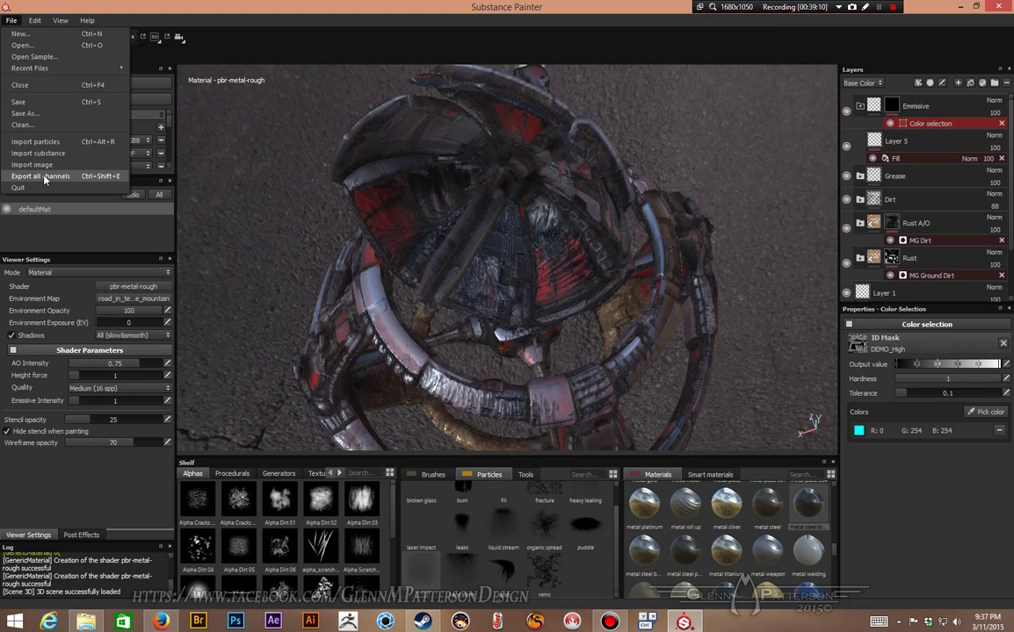
{"action": "left_click", "coordinate": [35, 106]}
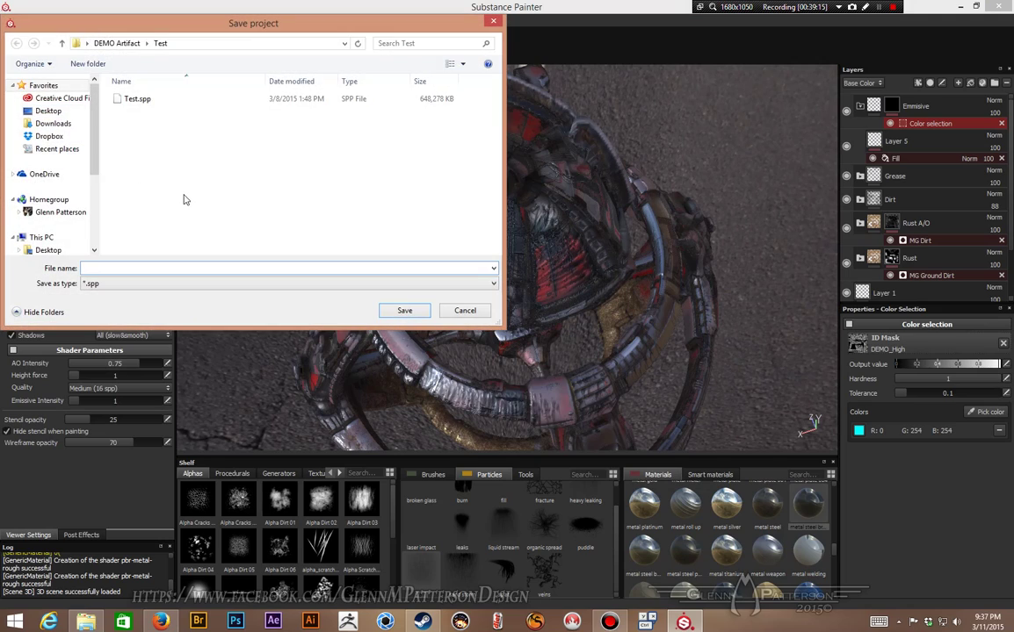
{"action": "left_click", "coordinate": [87, 44]}
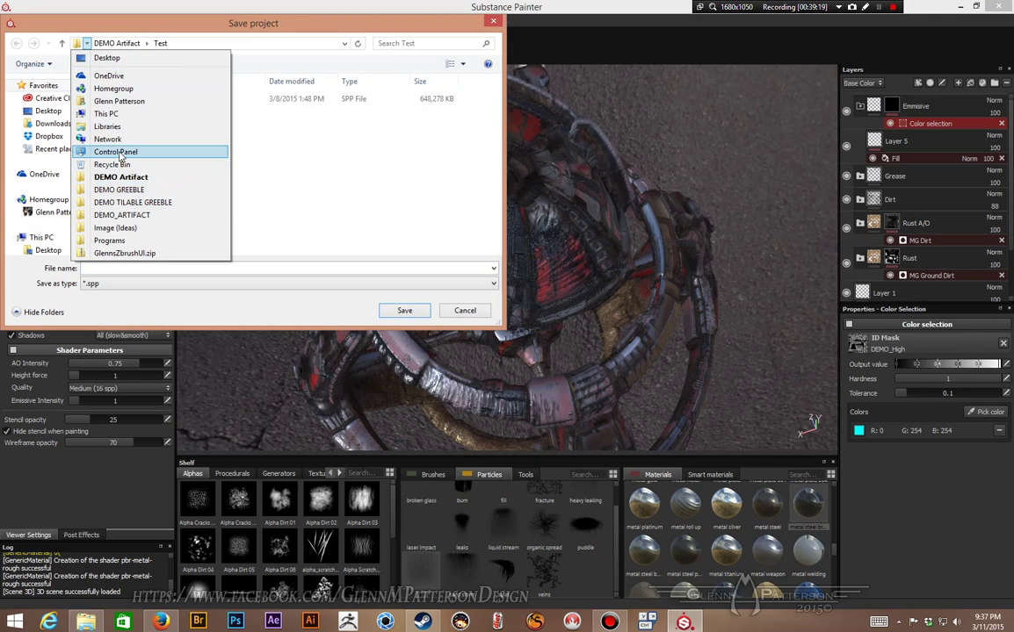
{"action": "left_click", "coordinate": [118, 216]}
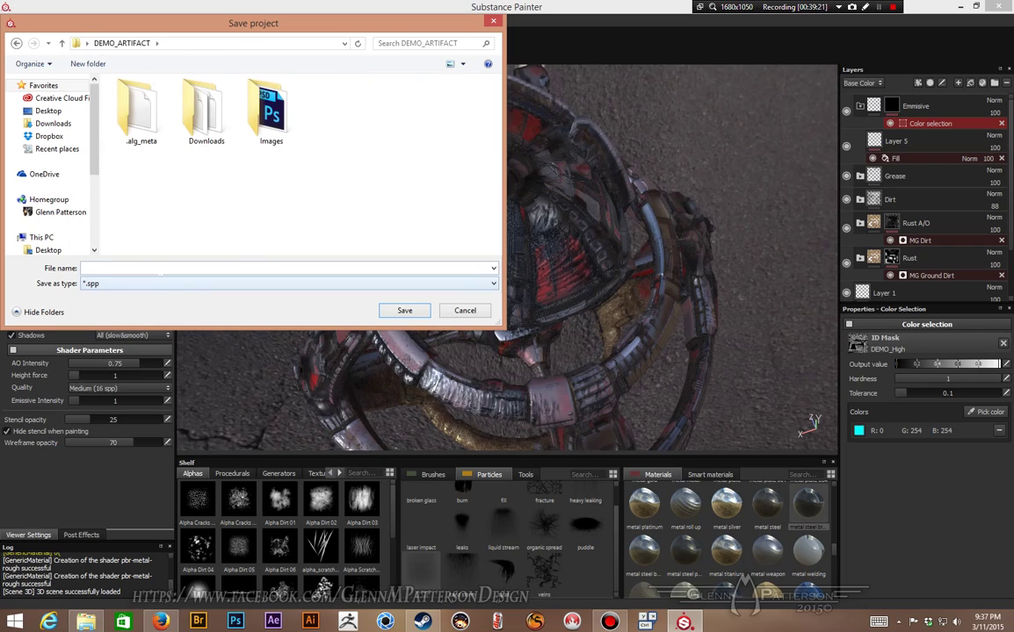
{"action": "type", "text": "DEMO"}
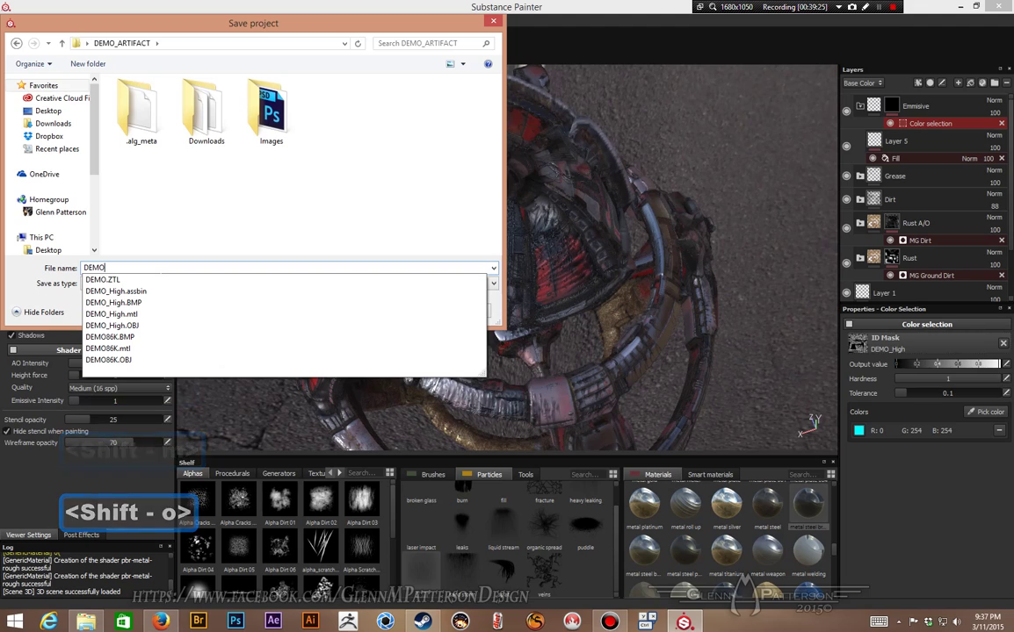
{"action": "key", "text": "Return"}
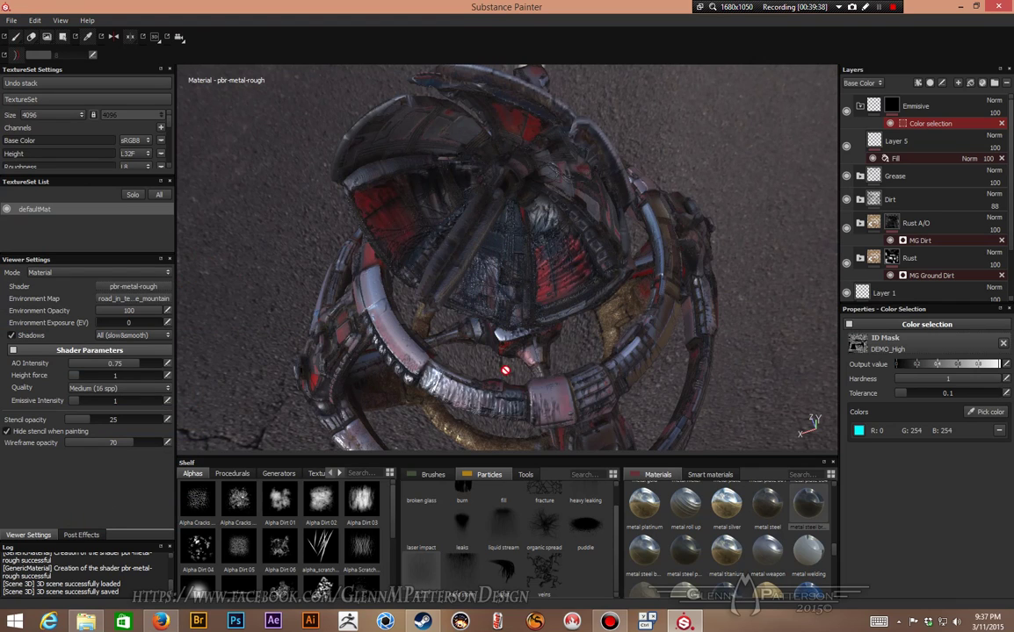
Examine the antenna's cage, central hub, mast and lower ring from several angles in the mountain road environment.
{"action": "left_click_drag", "start_coordinate": [579, 370], "coordinate": [583, 423], "text": "alt"}
{"action": "left_click_drag", "start_coordinate": [548, 290], "coordinate": [554, 284], "text": "alt"}
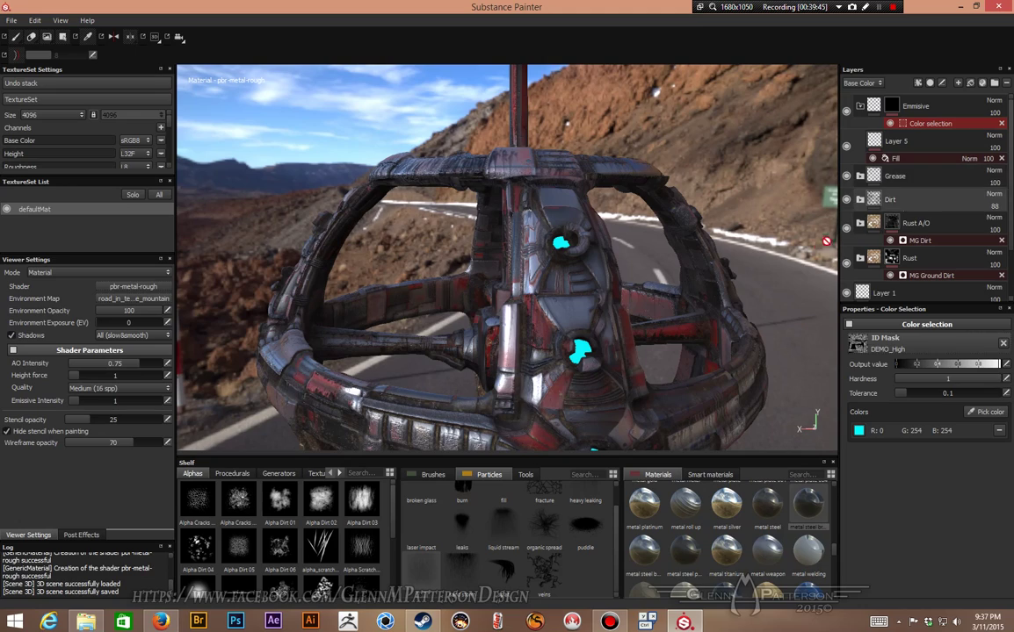
{"action": "left_click_drag", "start_coordinate": [585, 324], "coordinate": [631, 356], "text": "alt"}
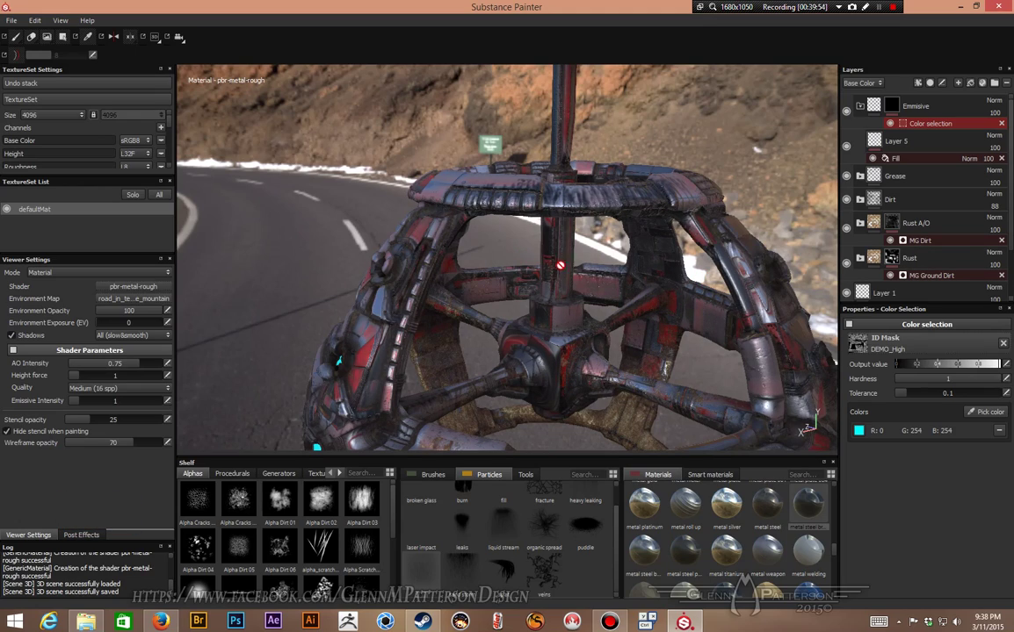
{"action": "key", "text": "alt"}
{"action": "scroll", "coordinate": [530, 344], "scroll_direction": "up", "scroll_amount": 3}
{"action": "scroll", "coordinate": [535, 341], "scroll_direction": "down", "scroll_amount": 6}
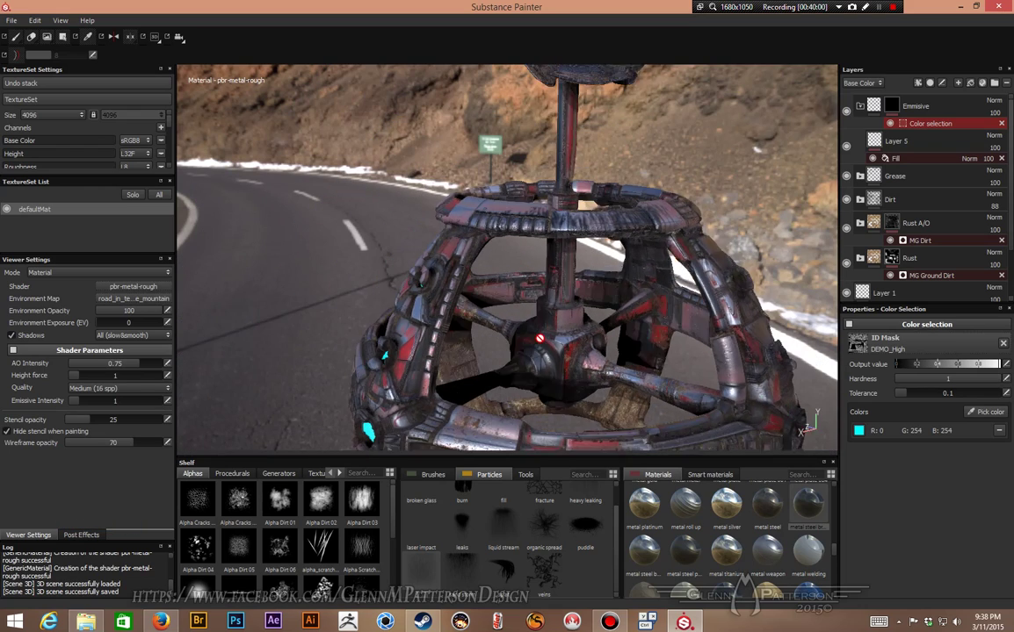
{"action": "middle_click_drag", "start_coordinate": [556, 354], "coordinate": [511, 270], "text": "alt"}
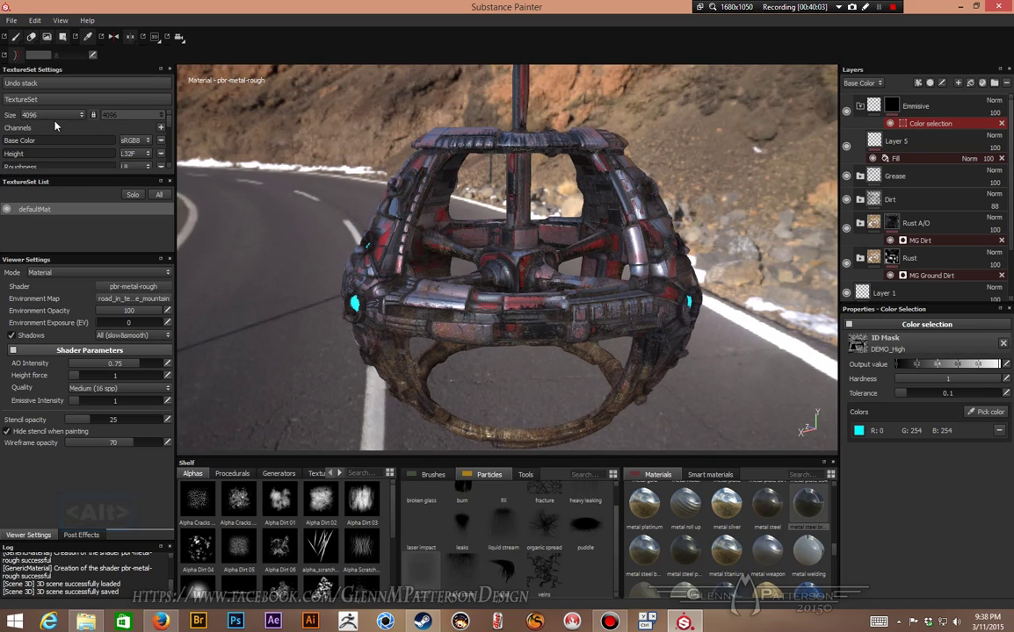
Start exporting all channels, with the defaultMat texture set at 4096x4096 (document size).
{"action": "left_click", "coordinate": [13, 22]}
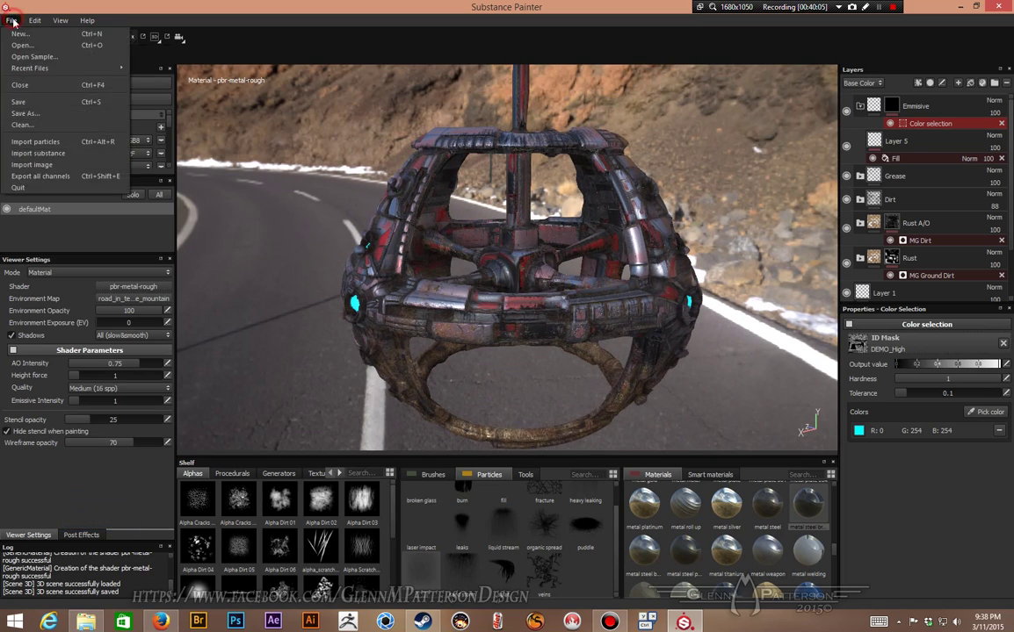
{"action": "left_click", "coordinate": [53, 173]}
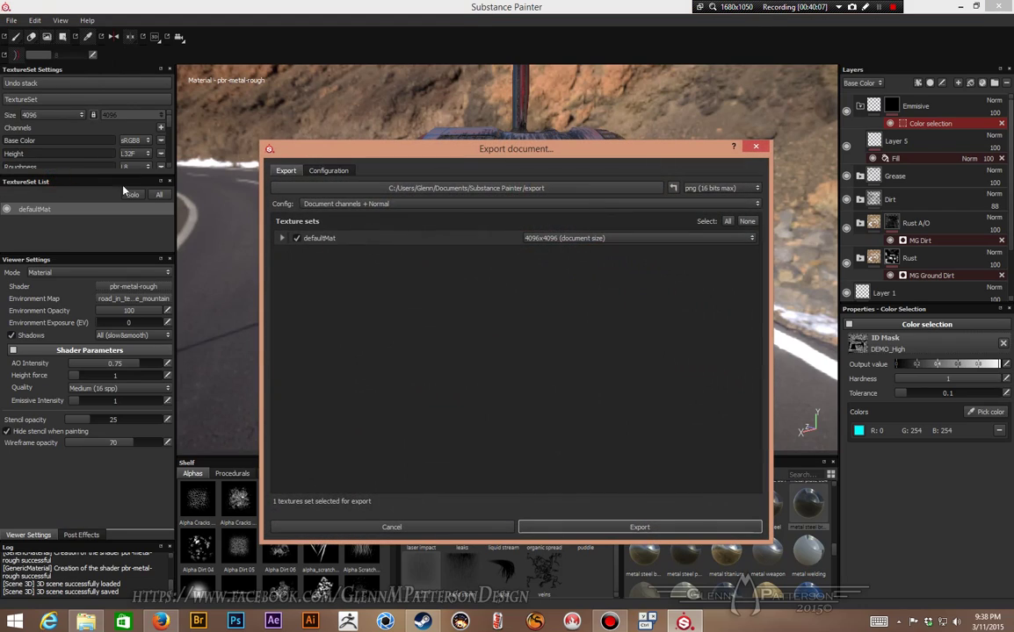
{"action": "left_click", "coordinate": [566, 240]}
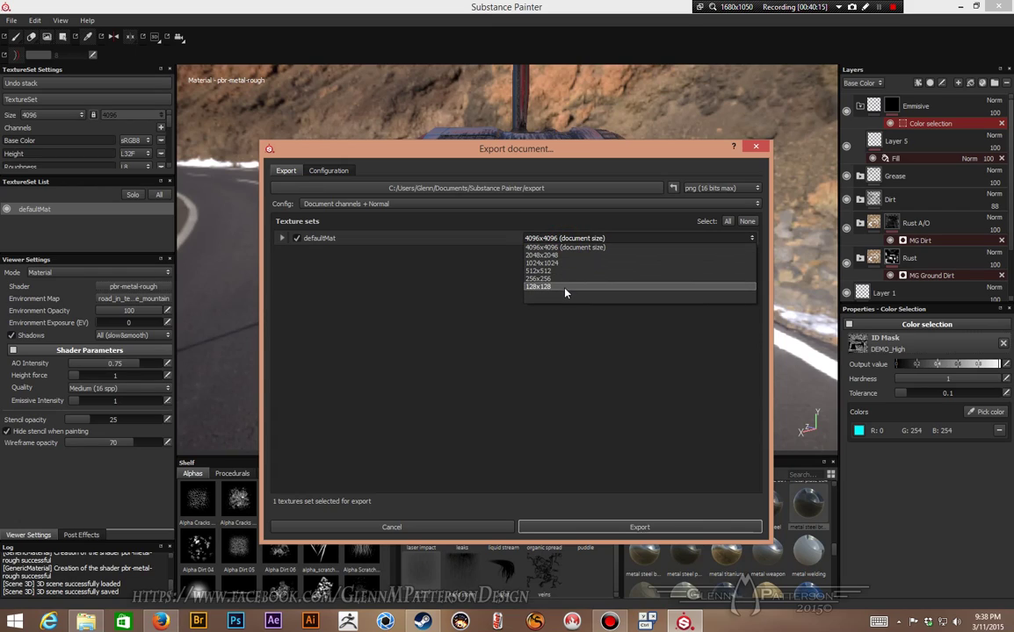
{"action": "left_click", "coordinate": [585, 244]}
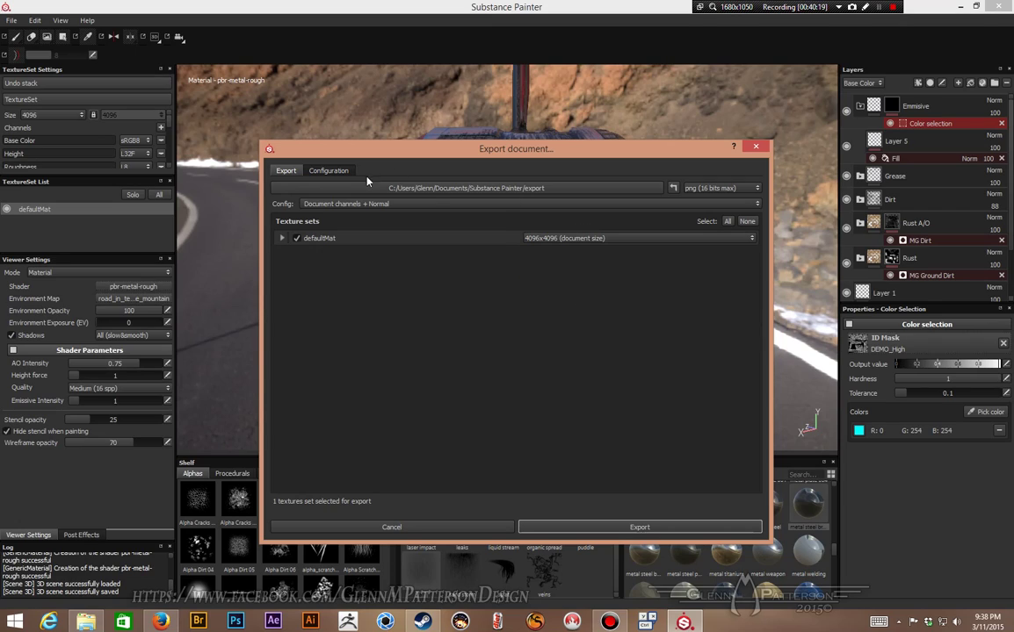
Set the export file format to jpeg (8 bits max) and look through the other available formats.
{"action": "left_click", "coordinate": [720, 188]}
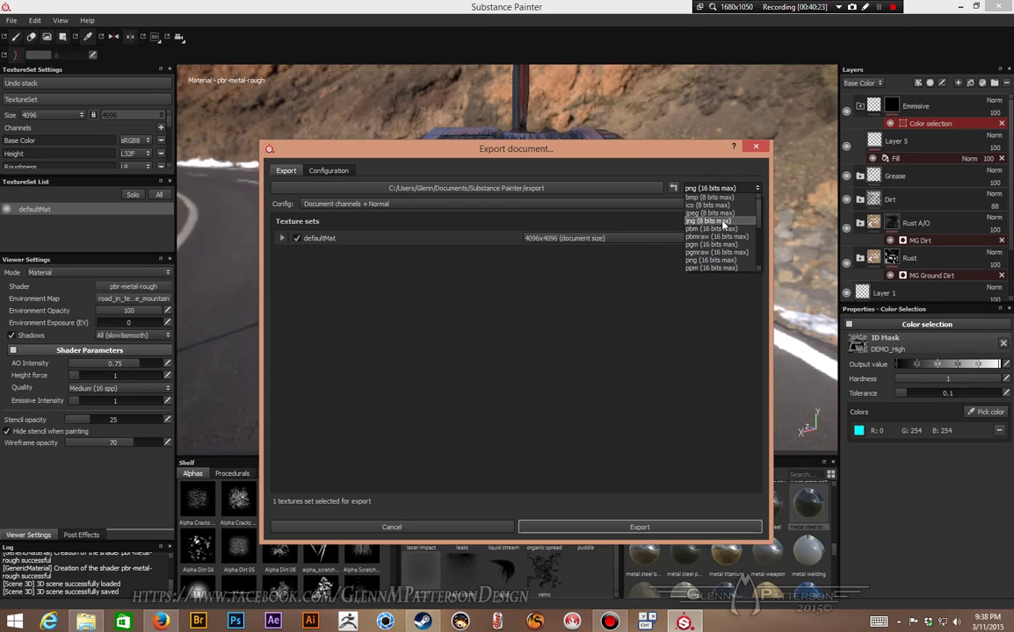
{"action": "left_click", "coordinate": [722, 215]}
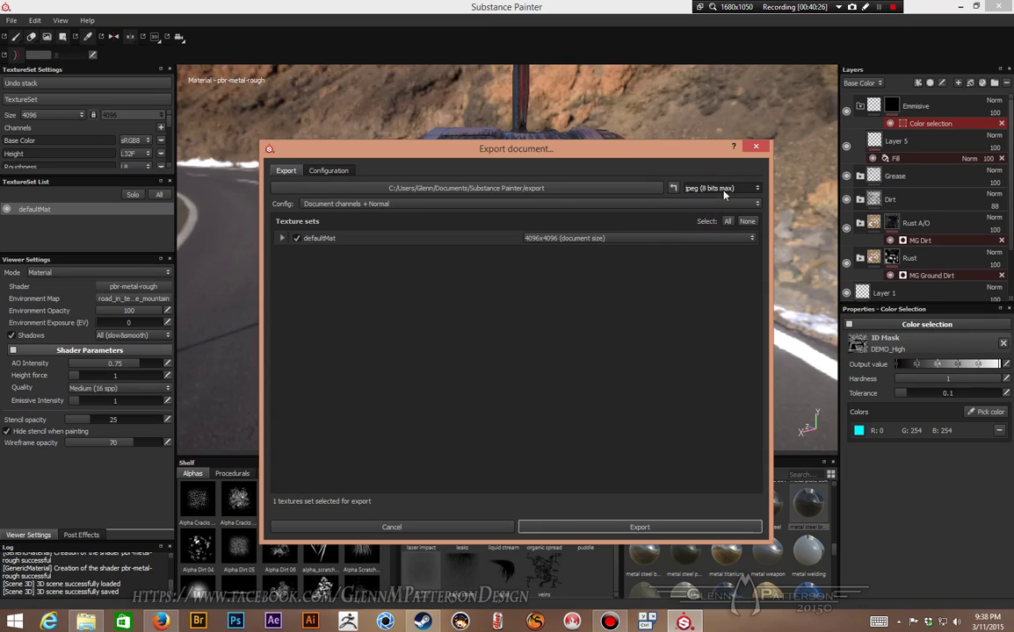
{"action": "left_click", "coordinate": [723, 189]}
{"action": "scroll", "coordinate": [732, 220], "scroll_direction": "down", "scroll_amount": 4}
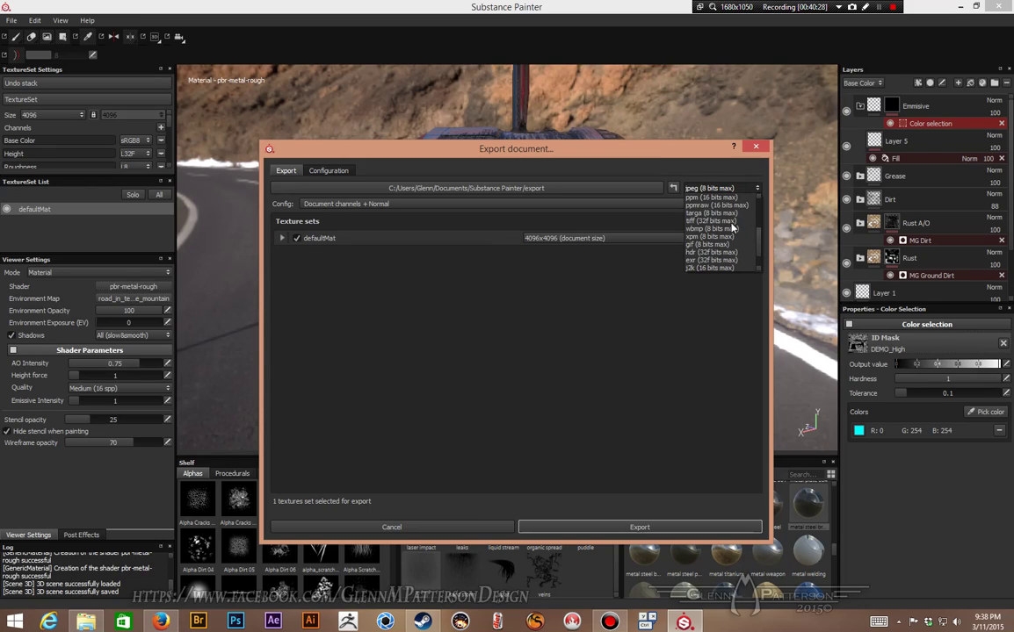
{"action": "scroll", "coordinate": [729, 239], "scroll_direction": "up", "scroll_amount": 3}
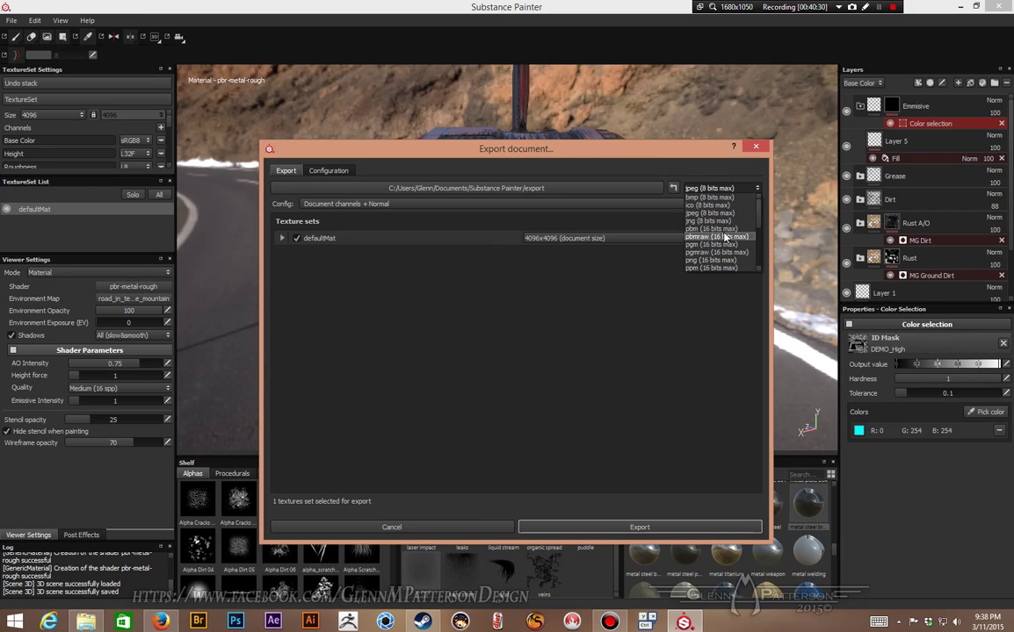
{"action": "scroll", "coordinate": [716, 234], "scroll_direction": "down", "scroll_amount": 3}
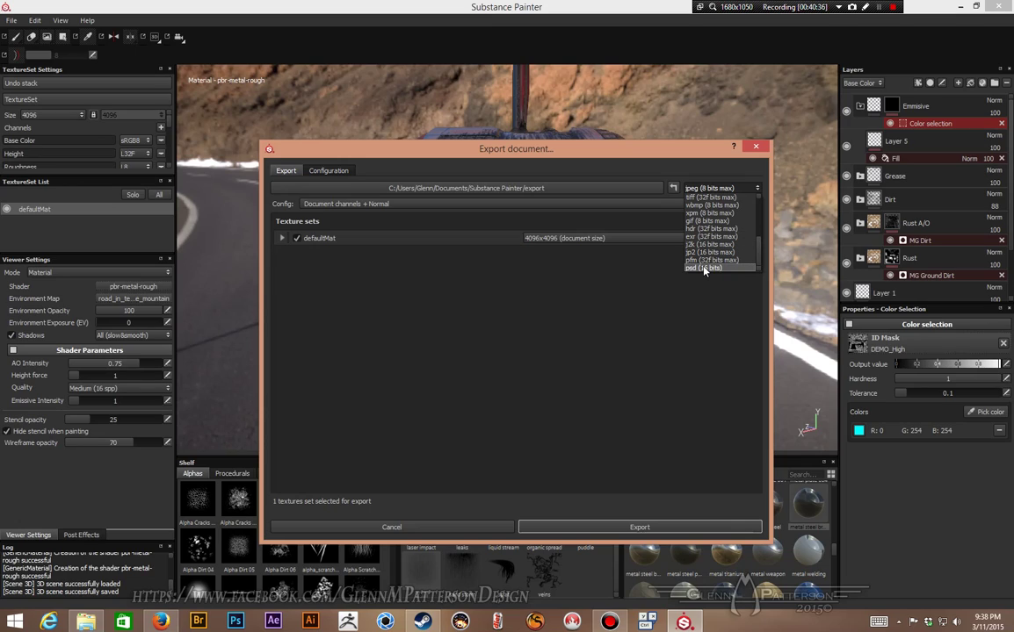
{"action": "scroll", "coordinate": [710, 251], "scroll_direction": "up", "scroll_amount": 5}
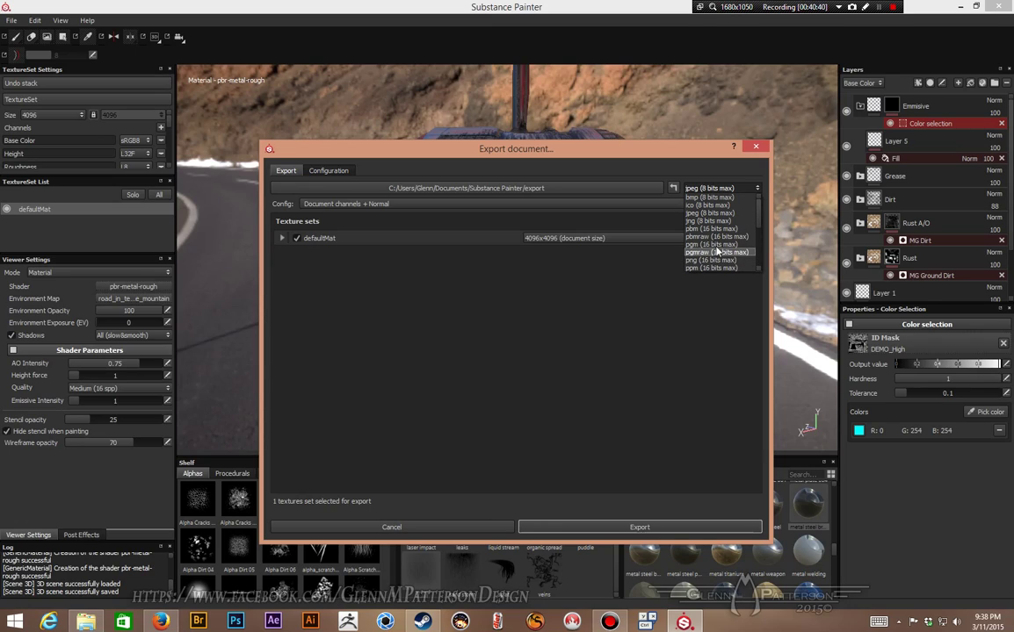
{"action": "left_click", "coordinate": [711, 212]}
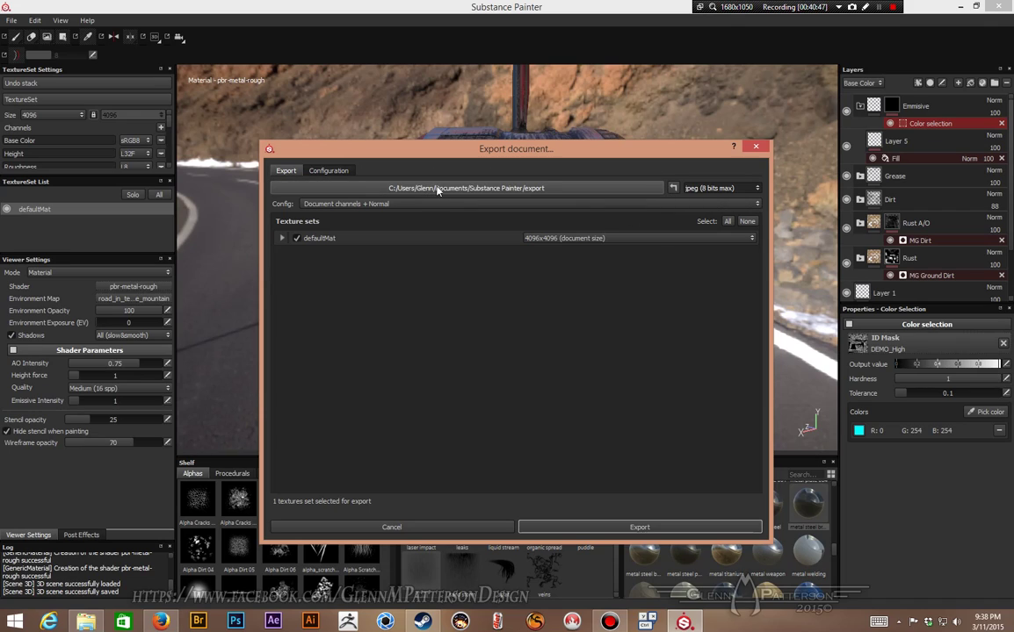
Create a folder named DEMO inside the Substance Painter export folder and choose it as the export destination.
{"action": "left_click", "coordinate": [575, 189]}
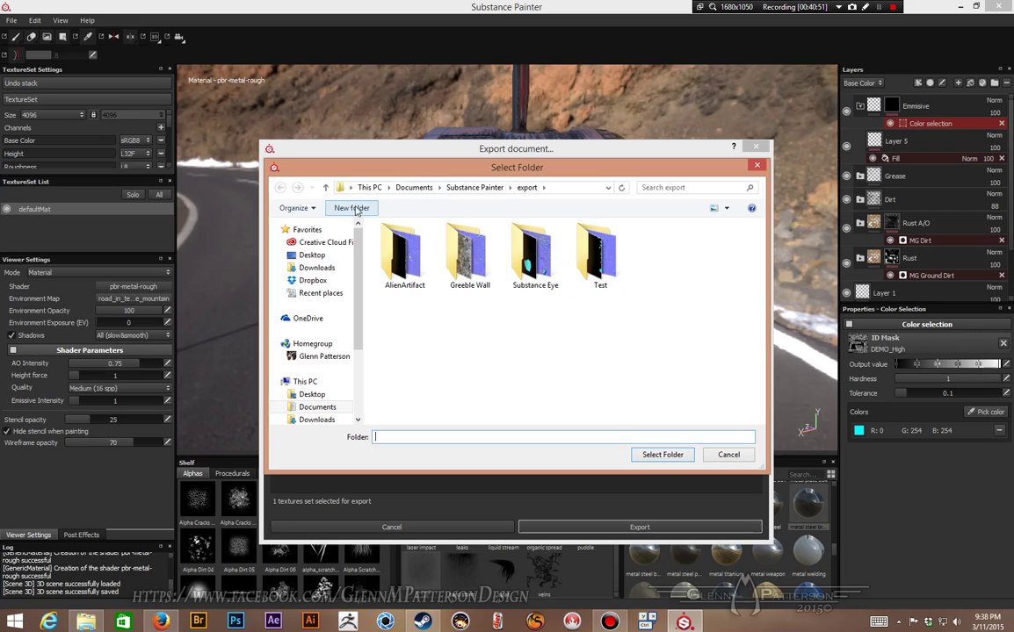
{"action": "left_click", "coordinate": [351, 207]}
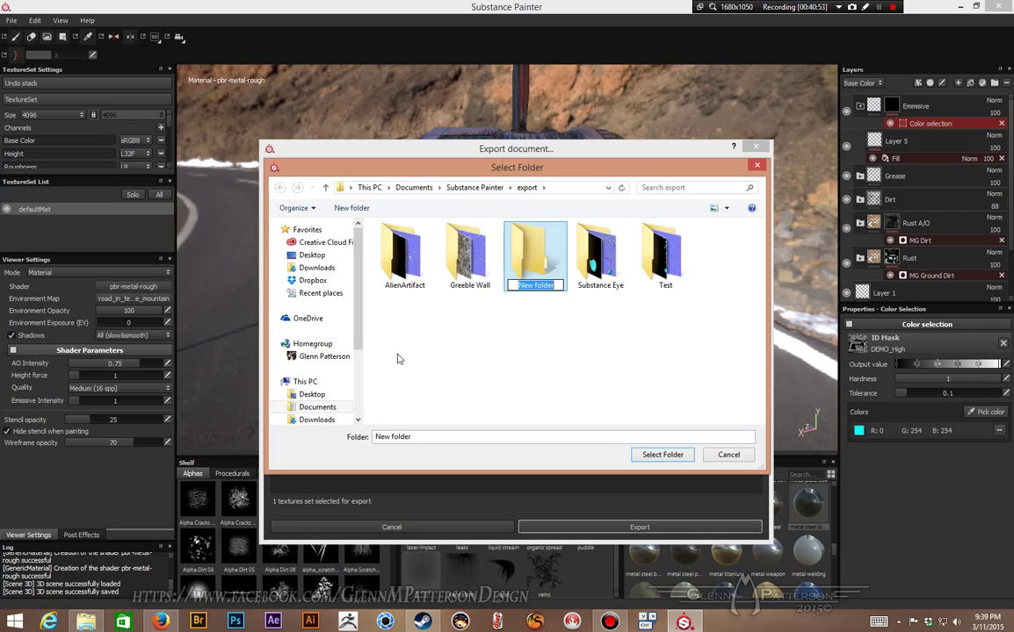
{"action": "type", "text": "DEMO"}
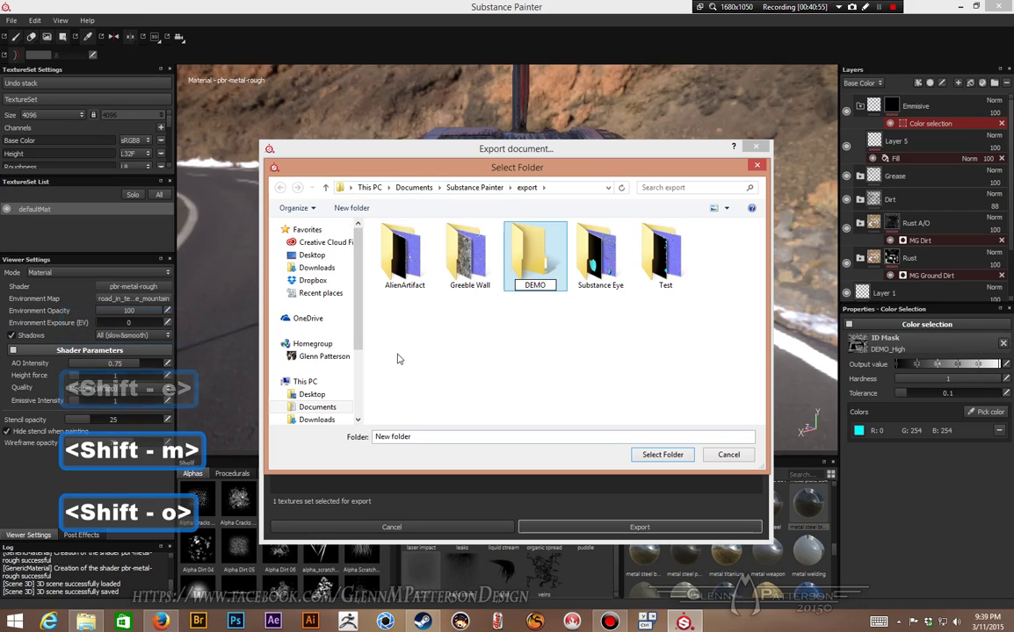
{"action": "key", "text": "Return"}
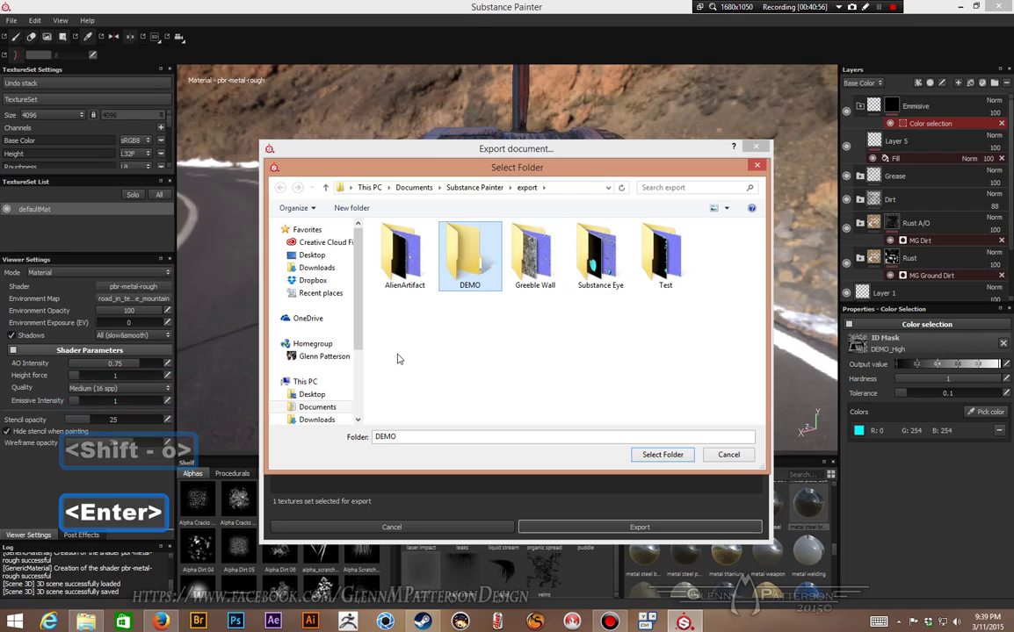
{"action": "double_click", "coordinate": [464, 260]}
{"action": "left_click", "coordinate": [670, 458]}
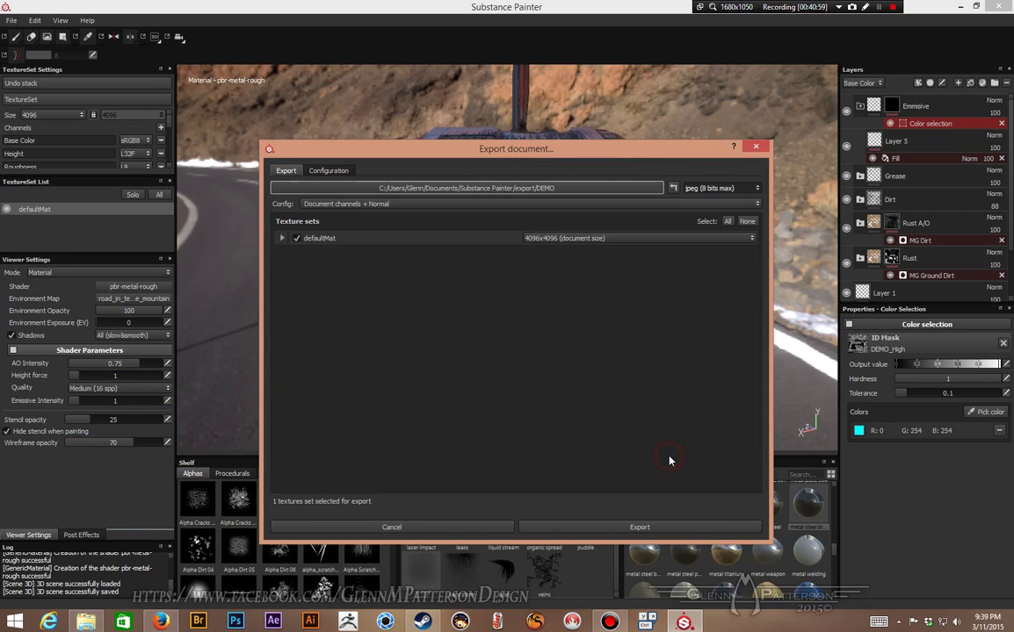
Export the texture maps, open their output folder and view defaultMat_Base_Color.jpg in the photo viewer.
{"action": "left_click", "coordinate": [615, 527]}
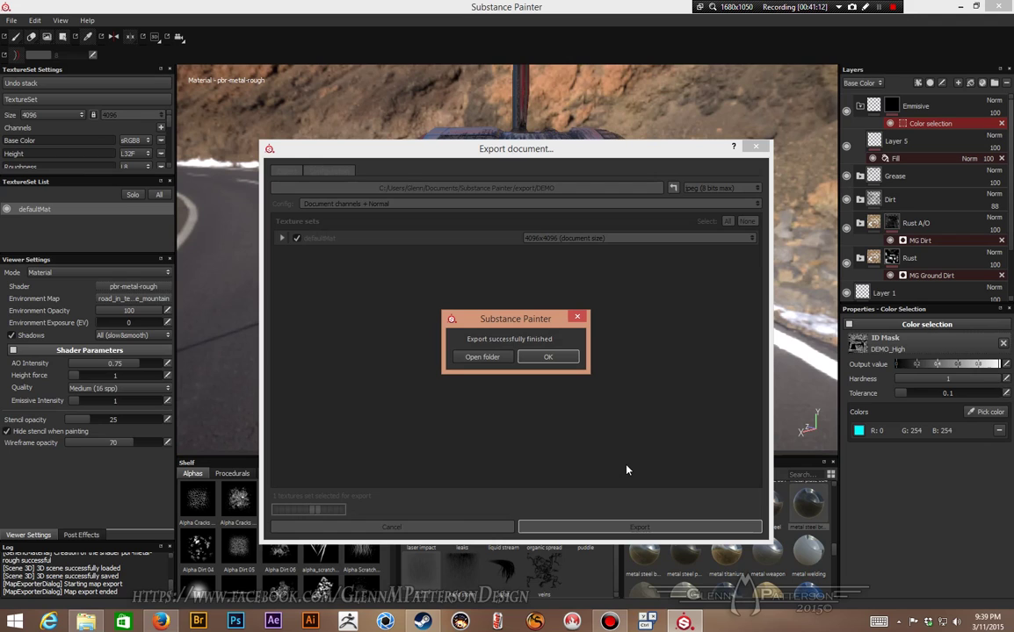
{"action": "left_click", "coordinate": [483, 356]}
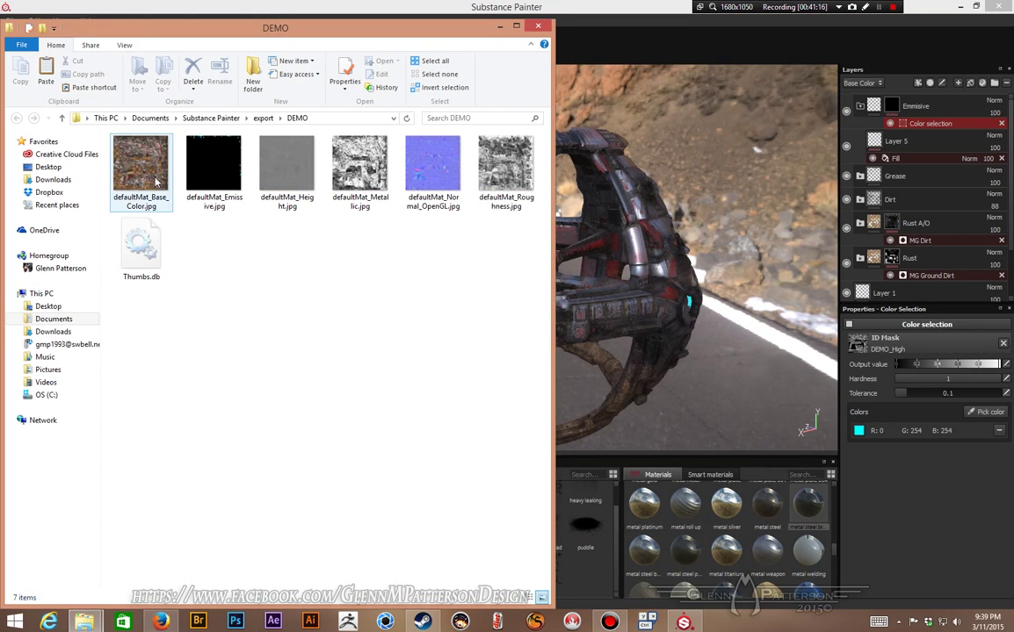
{"action": "left_click", "coordinate": [150, 181]}
{"action": "double_click", "coordinate": [151, 179]}
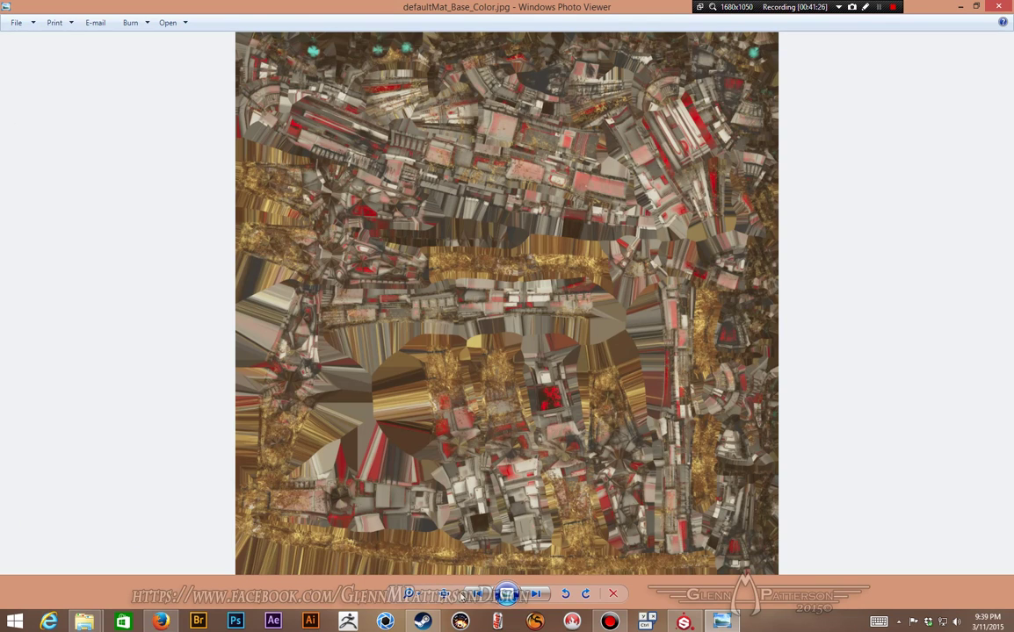
Examine the rust, red panel and bare metal areas across the base color map up close, and bring up defaultMat_Emissive.jpg.
{"action": "scroll", "coordinate": [399, 537], "scroll_direction": "up", "scroll_amount": 3}
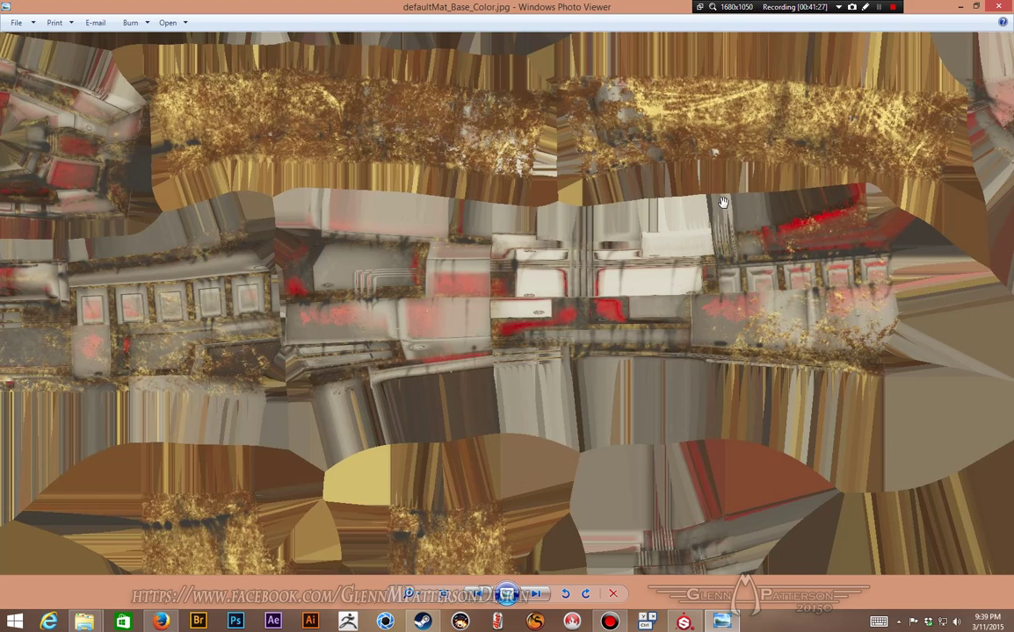
{"action": "key", "text": "space"}
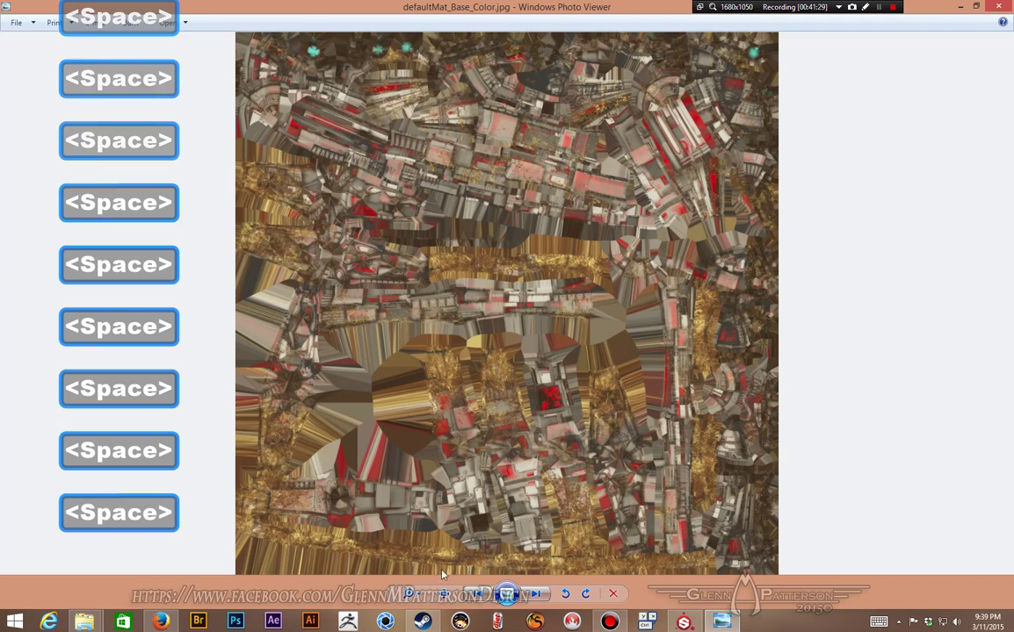
{"action": "scroll", "coordinate": [691, 305], "scroll_direction": "up", "scroll_amount": 3}
{"action": "left_click_drag", "start_coordinate": [683, 240], "coordinate": [668, 561]}
{"action": "left_click_drag", "start_coordinate": [841, 144], "coordinate": [504, 316]}
{"action": "left_click_drag", "start_coordinate": [622, 226], "coordinate": [839, 9]}
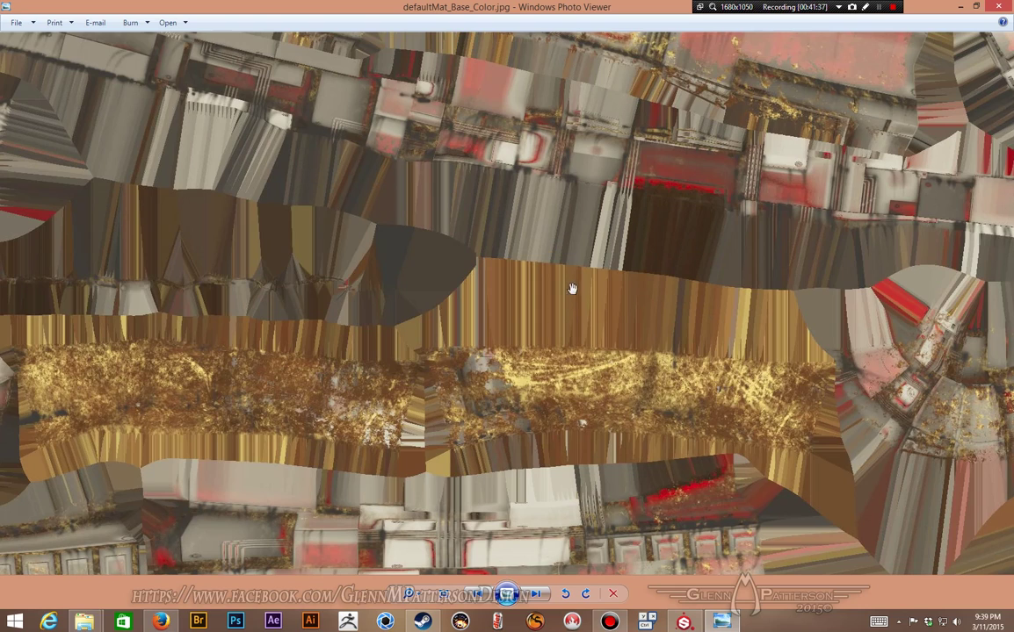
{"action": "left_click_drag", "start_coordinate": [720, 96], "coordinate": [589, 496]}
{"action": "left_click_drag", "start_coordinate": [860, 207], "coordinate": [303, 96]}
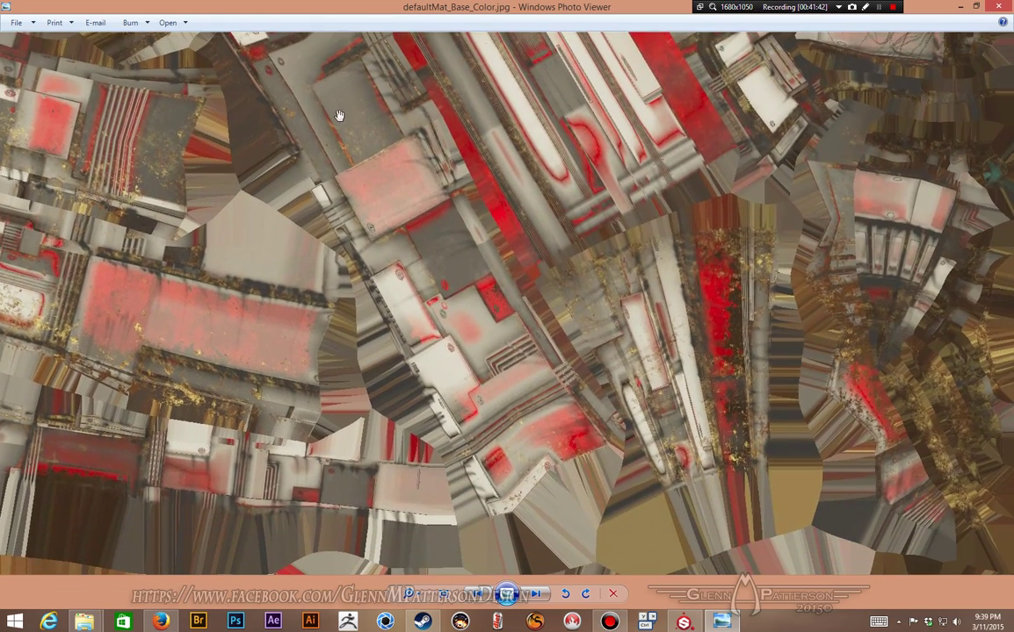
{"action": "left_click_drag", "start_coordinate": [797, 390], "coordinate": [604, 93]}
{"action": "left_click_drag", "start_coordinate": [770, 399], "coordinate": [761, 175]}
{"action": "left_click_drag", "start_coordinate": [833, 482], "coordinate": [813, 67]}
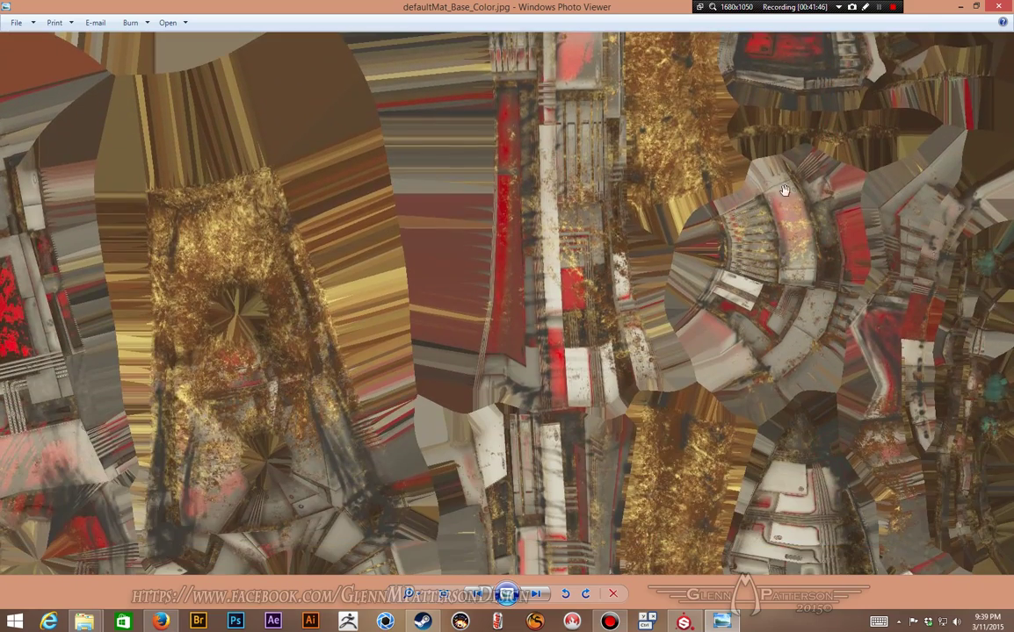
{"action": "left_click_drag", "start_coordinate": [486, 280], "coordinate": [838, 279]}
{"action": "left_click_drag", "start_coordinate": [315, 263], "coordinate": [766, 118]}
{"action": "left_click", "coordinate": [534, 594]}
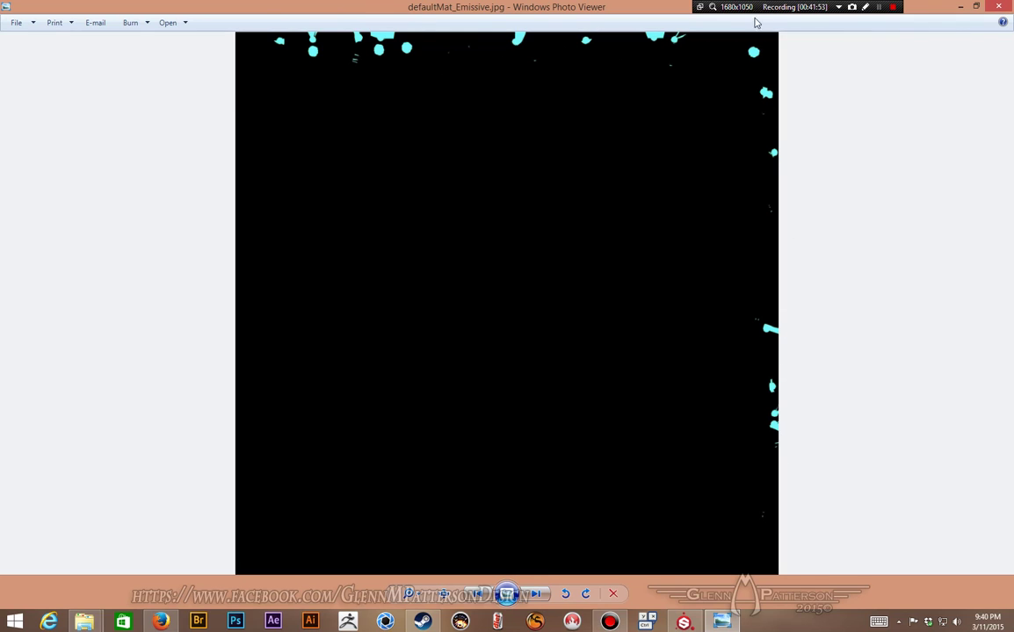
Step through defaultMat_Height.jpg and defaultMat_Metallic.jpg and bring up defaultMat_Normal_OpenGL.jpg.
{"action": "left_click", "coordinate": [537, 595]}
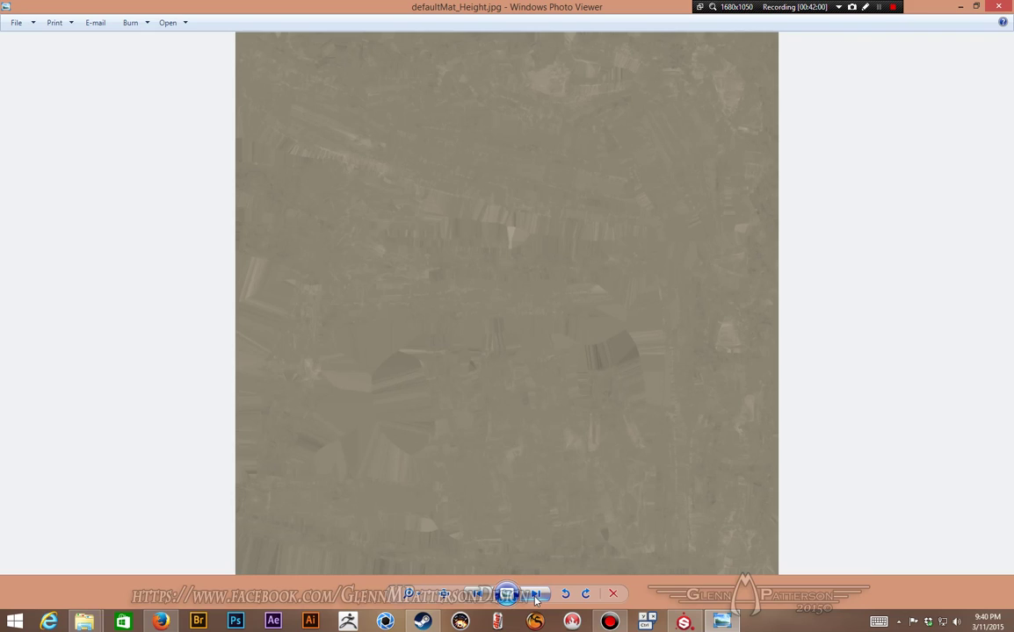
{"action": "left_click", "coordinate": [536, 596]}
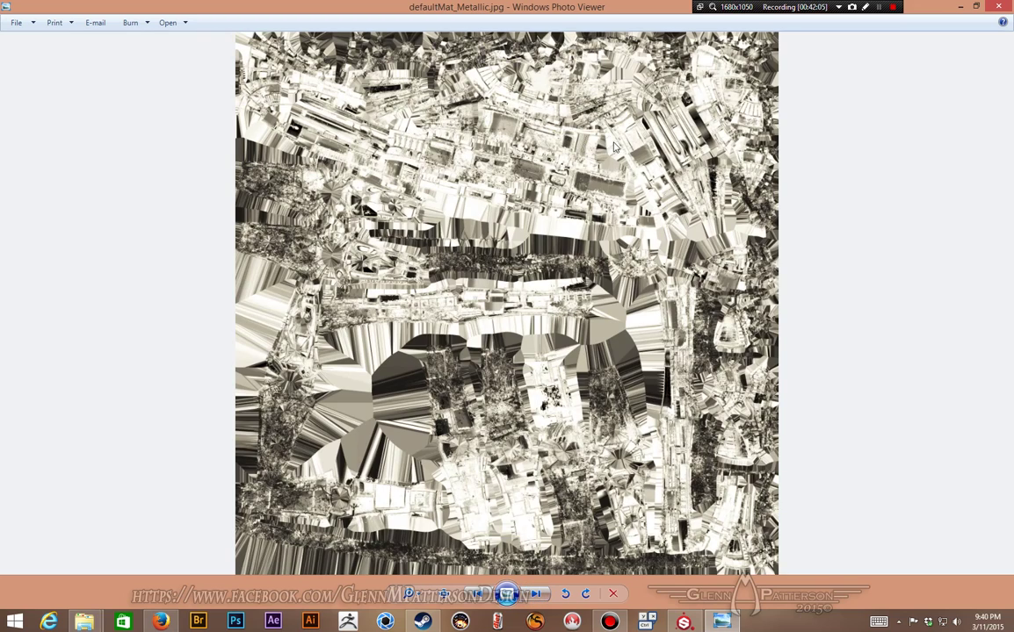
{"action": "left_click", "coordinate": [536, 595]}
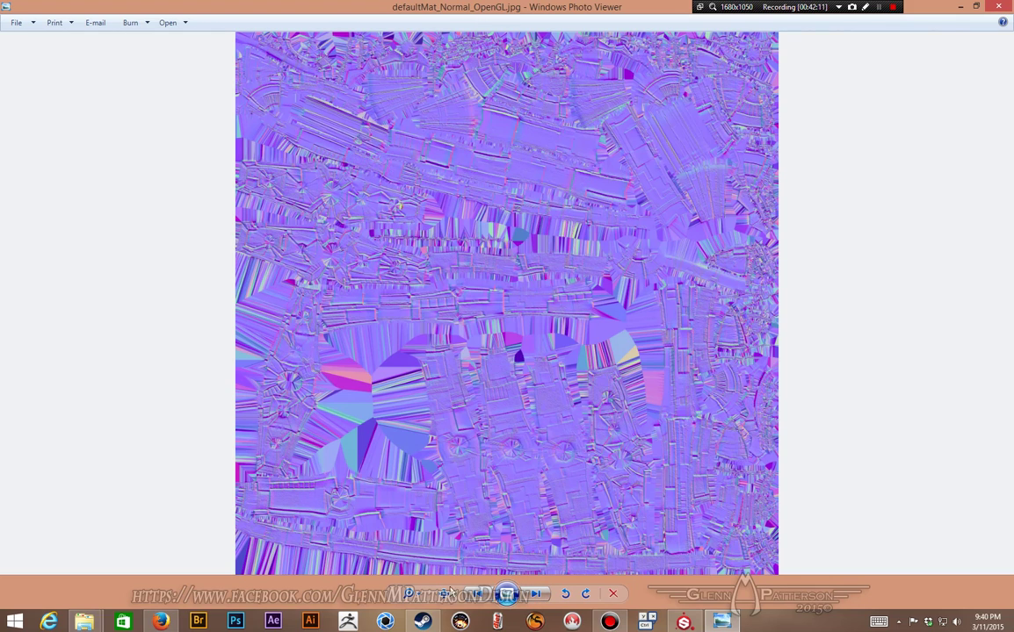
Examine the panel lines and fine surface detail across several areas of the OpenGL normal map up close.
{"action": "scroll", "coordinate": [492, 320], "scroll_direction": "up", "scroll_amount": 3}
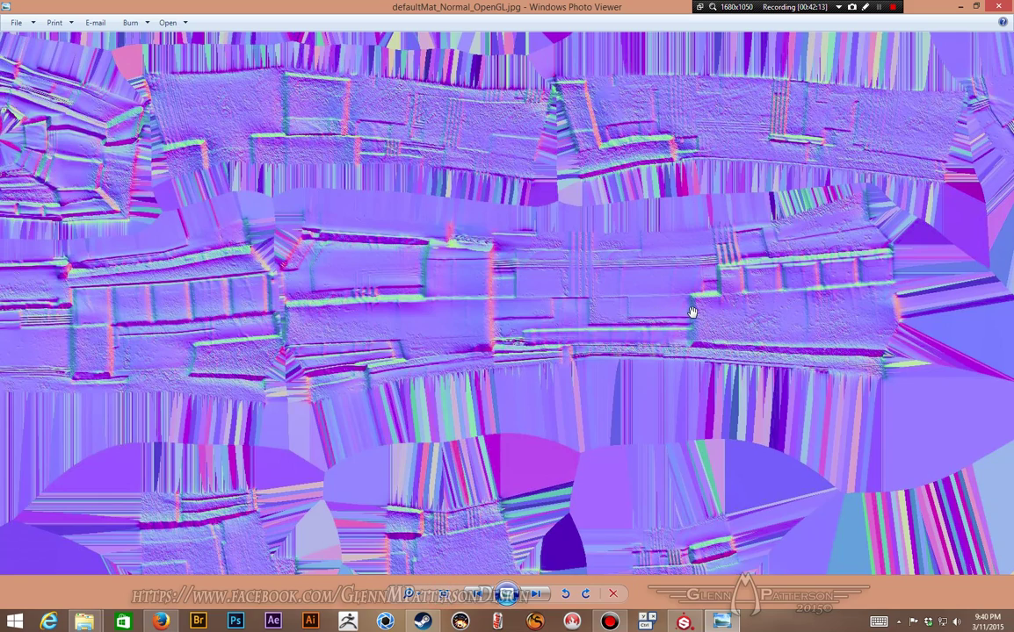
{"action": "left_click_drag", "start_coordinate": [744, 212], "coordinate": [466, 468]}
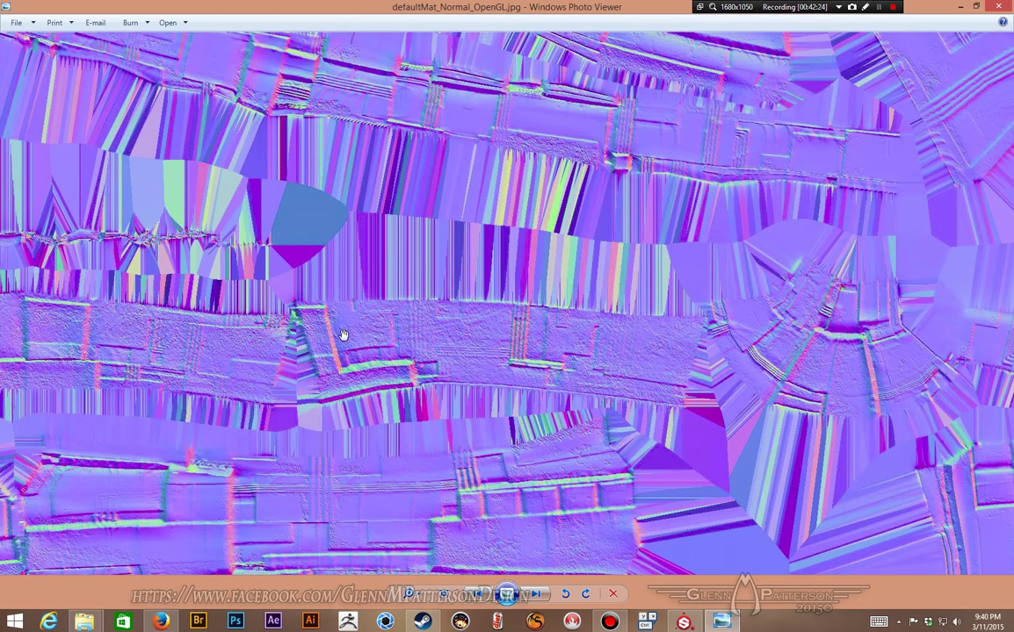
{"action": "left_click_drag", "start_coordinate": [156, 346], "coordinate": [538, 339]}
{"action": "left_click_drag", "start_coordinate": [327, 301], "coordinate": [704, 334]}
{"action": "left_click_drag", "start_coordinate": [493, 109], "coordinate": [407, 517]}
{"action": "left_click_drag", "start_coordinate": [859, 115], "coordinate": [310, 436]}
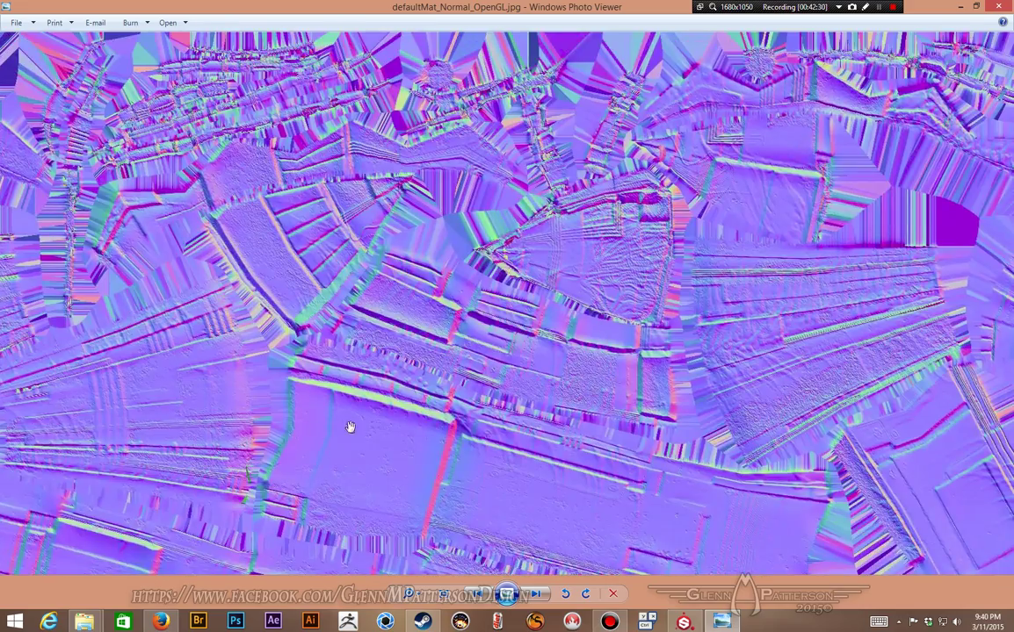
Inspect defaultMat_Roughness.jpg at actual size and in full, and return to defaultMat_Emissive.jpg.
{"action": "left_click", "coordinate": [538, 596]}
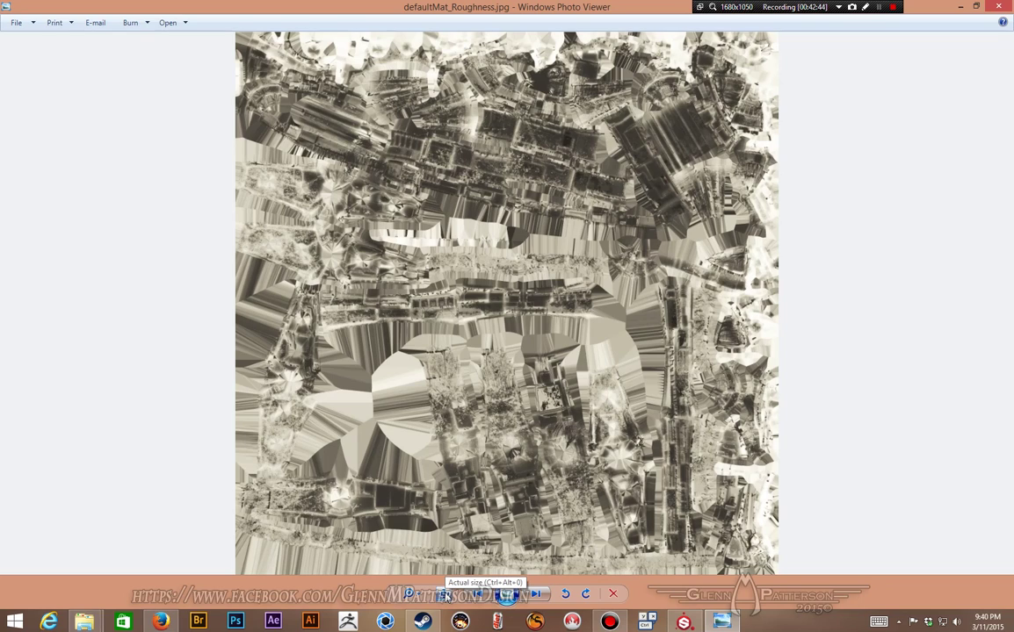
{"action": "left_click", "coordinate": [445, 597]}
{"action": "left_click_drag", "start_coordinate": [672, 124], "coordinate": [598, 298]}
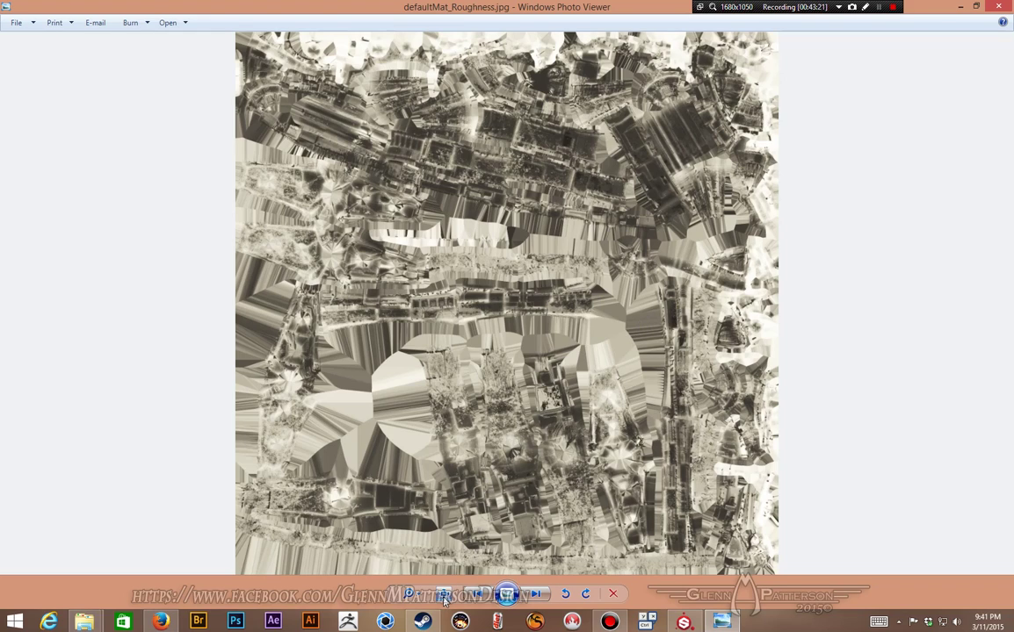
{"action": "left_click", "coordinate": [535, 595]}
{"action": "left_click", "coordinate": [535, 595]}
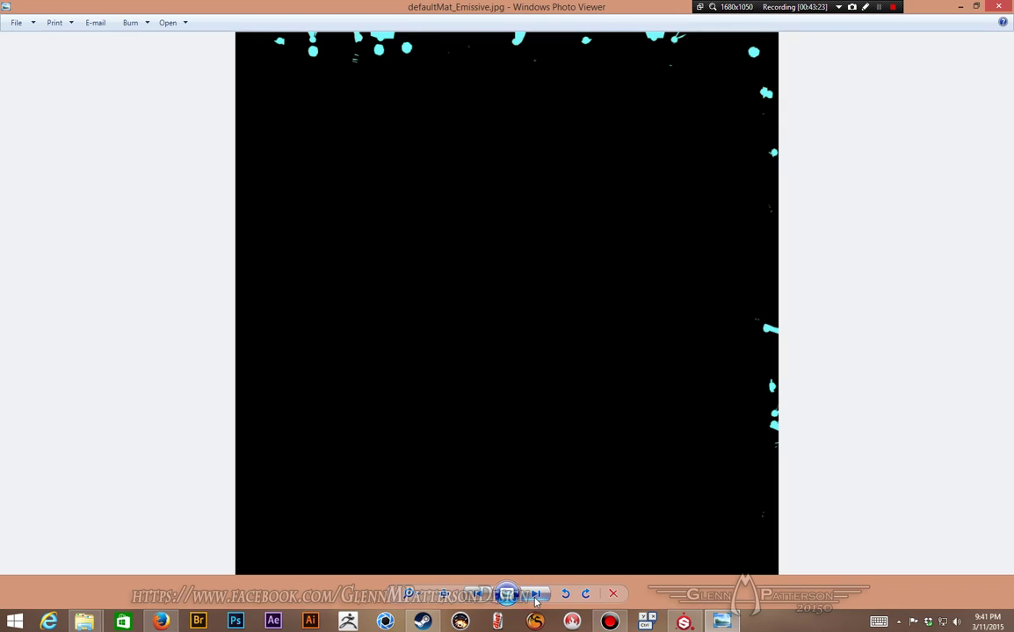